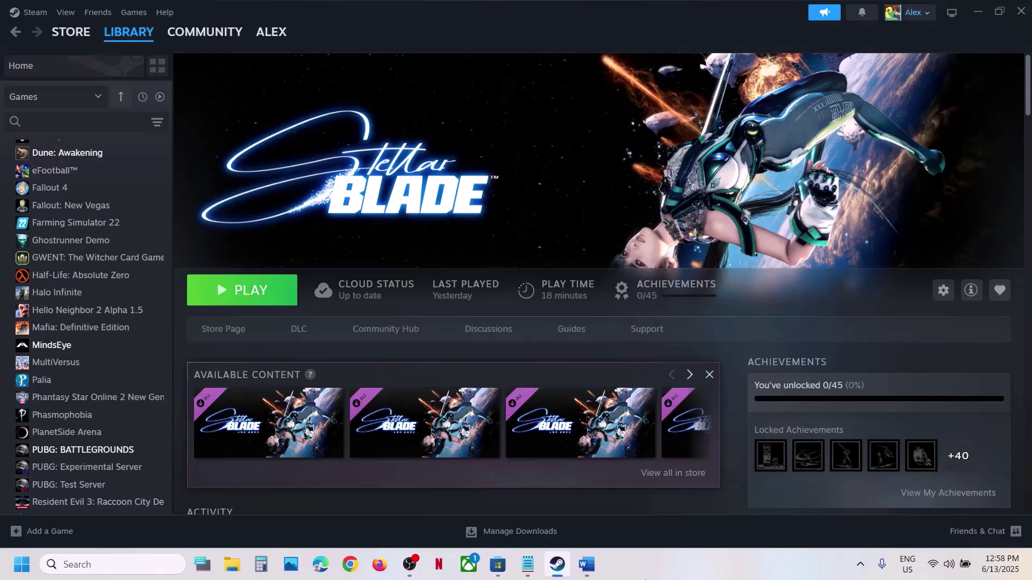
# - Show the PC's Restart power option in the Start menu, and dismiss it without restarting
pyautogui.click(22, 565)
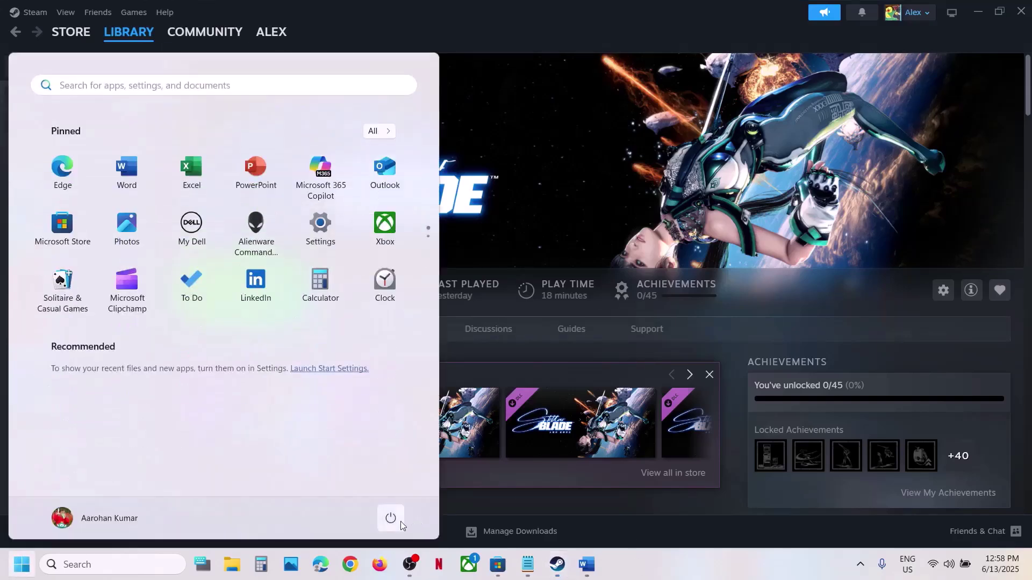
pyautogui.click(391, 519)
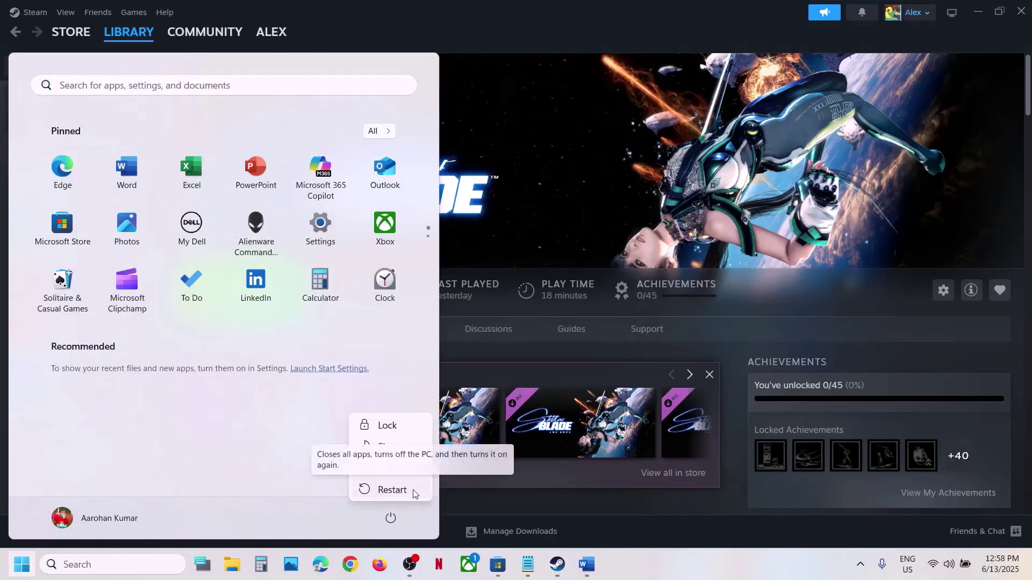
pyautogui.click(629, 192)
# - Switch to the Word document and highlight the Step 2 text "Update the system BIOS"
pyautogui.click(587, 566)
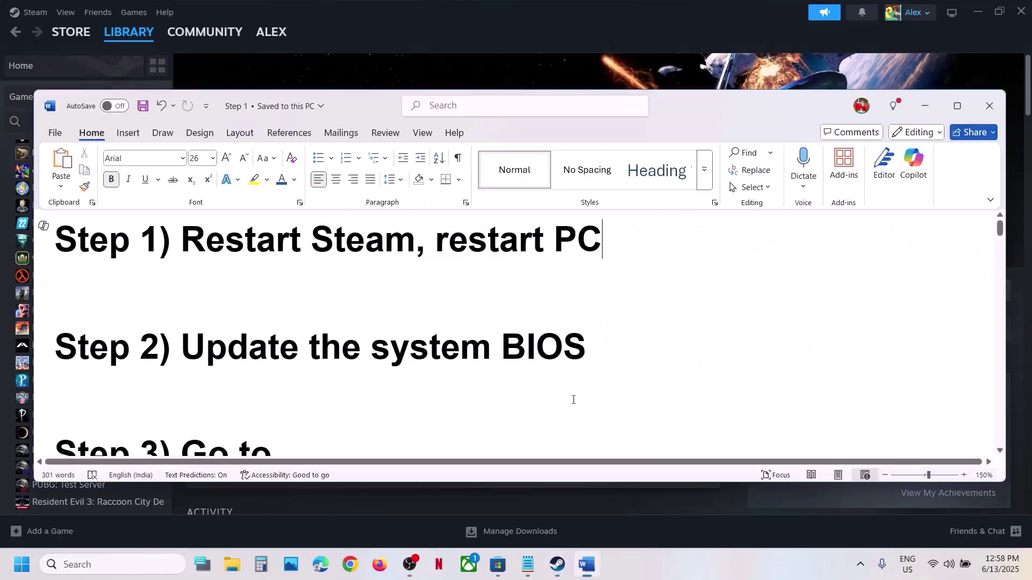
pyautogui.moveTo(190, 355); pyautogui.dragTo(695, 360)
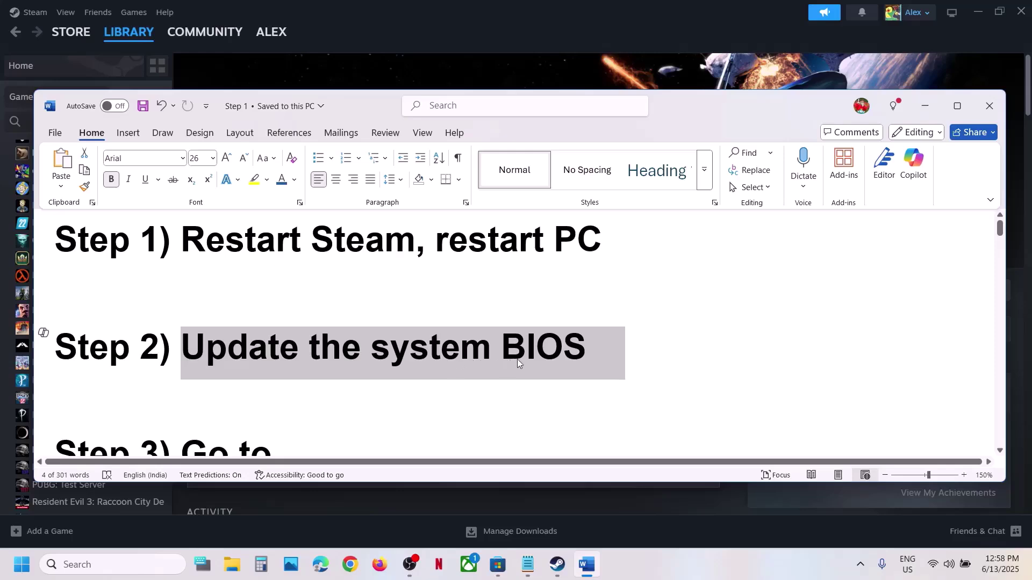
pyautogui.click(669, 555)
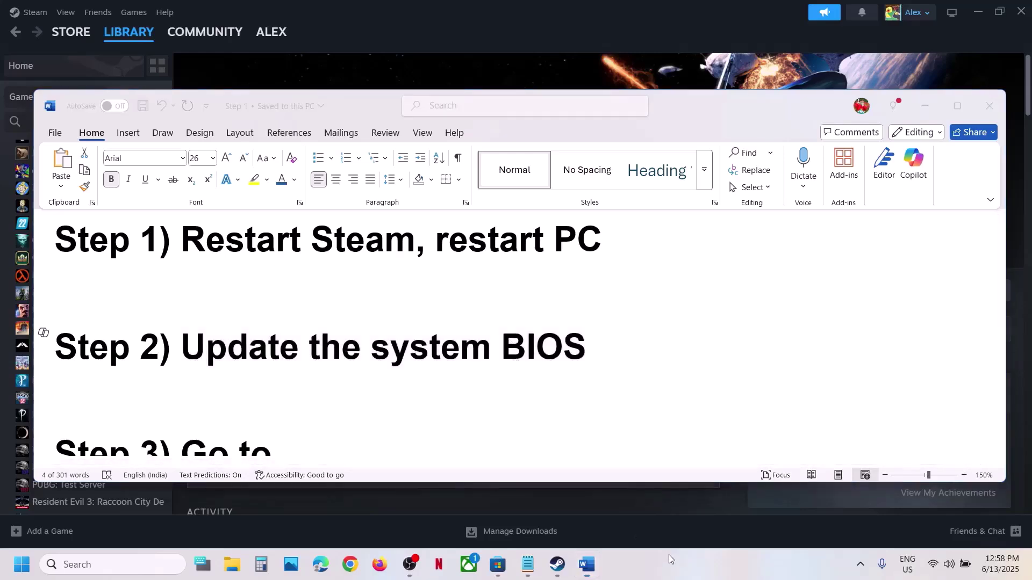
# - Switch to the Dell Support page in Chrome and browse Computers, Laptops and G Series to open the Dell G15 5510 support page
pyautogui.hotkey('alt', 'Tab')
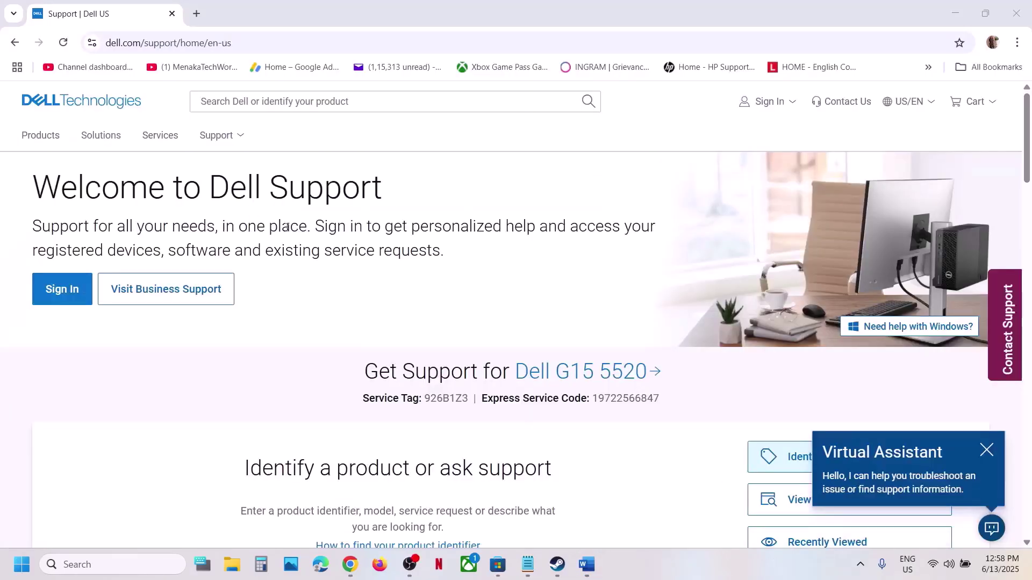
pyautogui.scroll(-6, 430, 286)
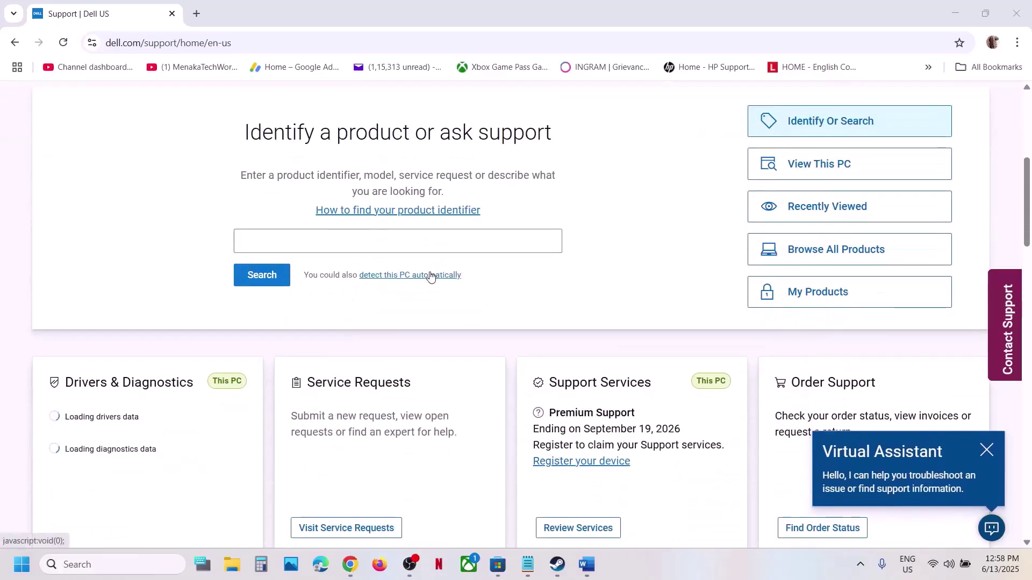
pyautogui.click(848, 253)
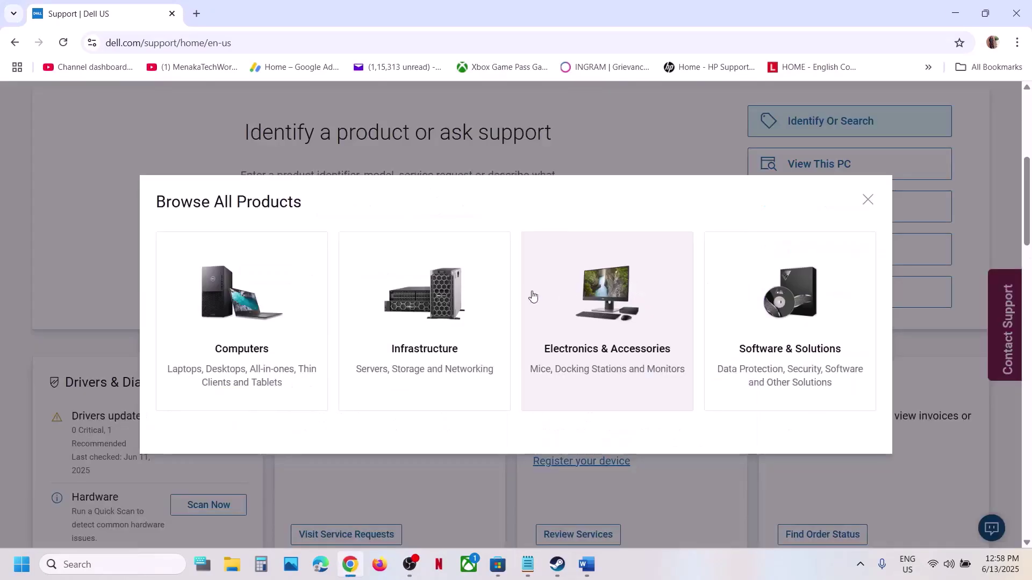
pyautogui.click(278, 311)
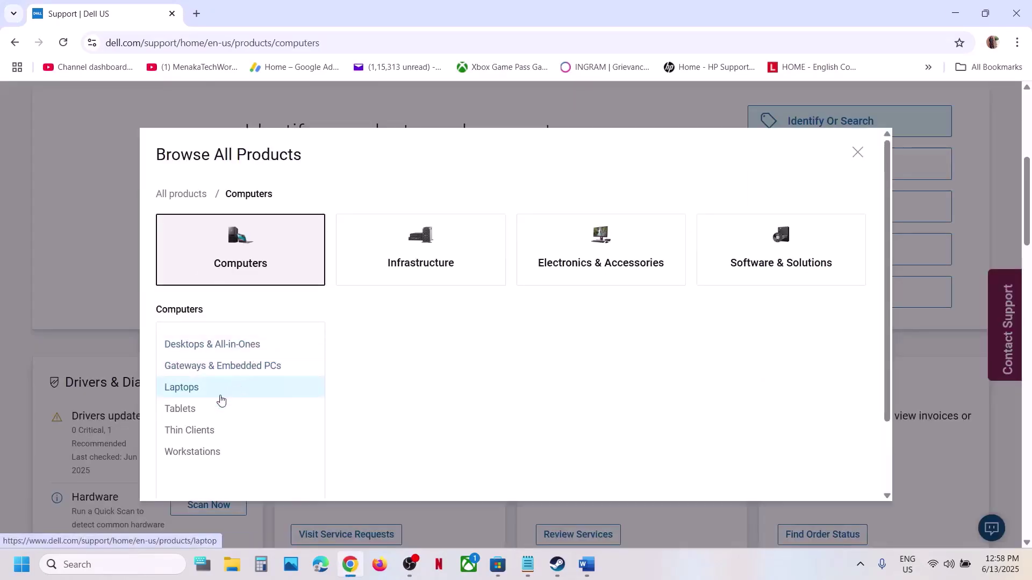
pyautogui.click(221, 390)
pyautogui.scroll(-3, 429, 376)
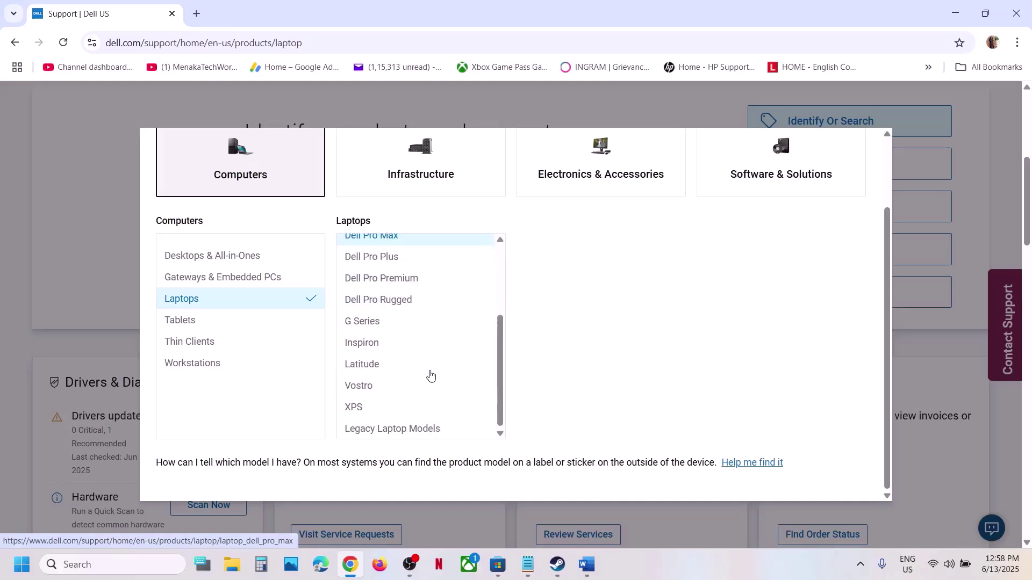
pyautogui.click(379, 329)
pyautogui.click(586, 256)
pyautogui.click(752, 378)
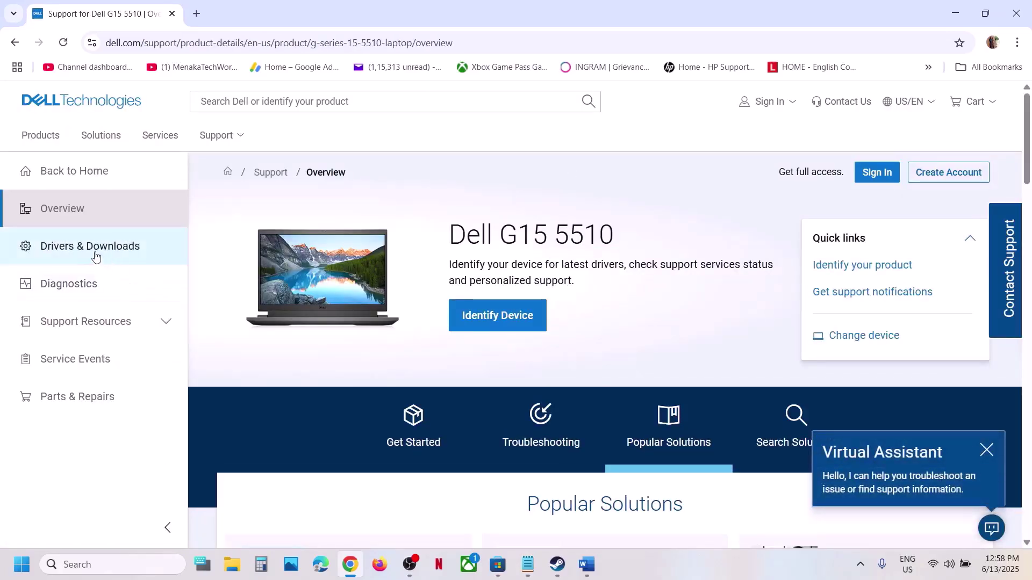
# - Open the G15 5510's Drivers & Downloads, choose to find specific drivers, and select the operating system
pyautogui.click(94, 251)
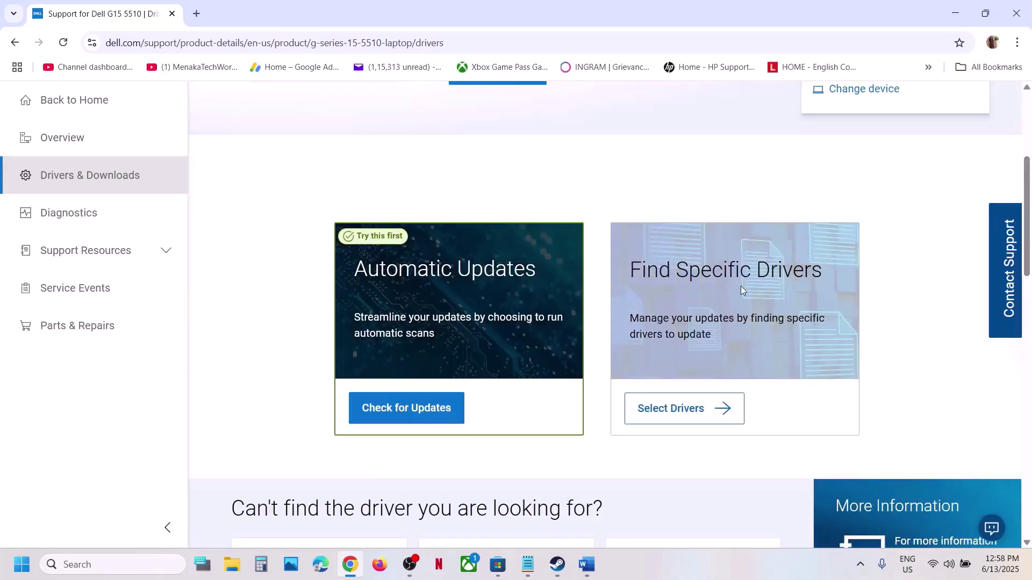
pyautogui.click(693, 414)
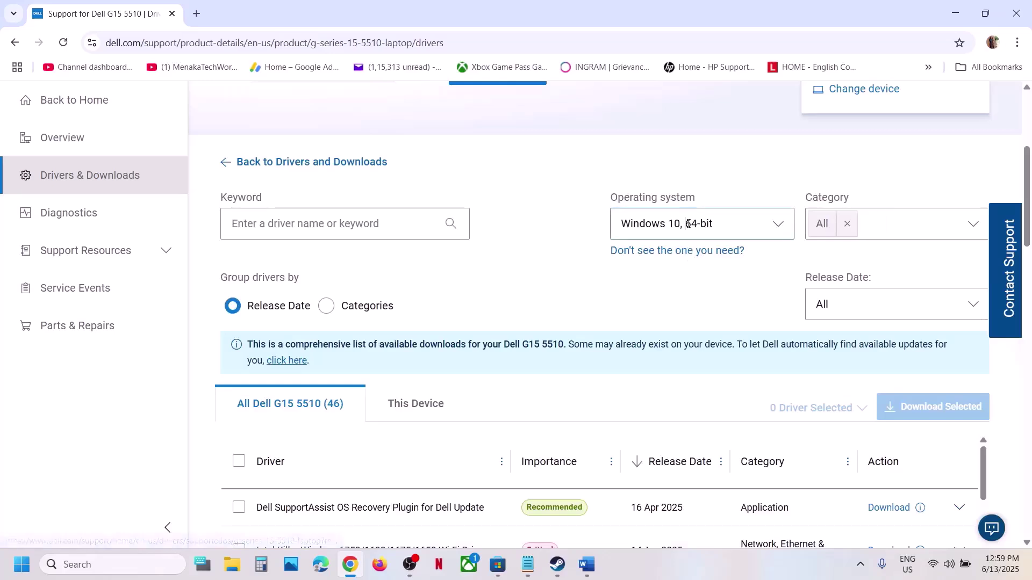
pyautogui.click(693, 224)
pyautogui.click(695, 320)
# - Find the Dell G15 5510 System BIOS entry in the driver list, expand its details and download it
pyautogui.scroll(-7, 706, 268)
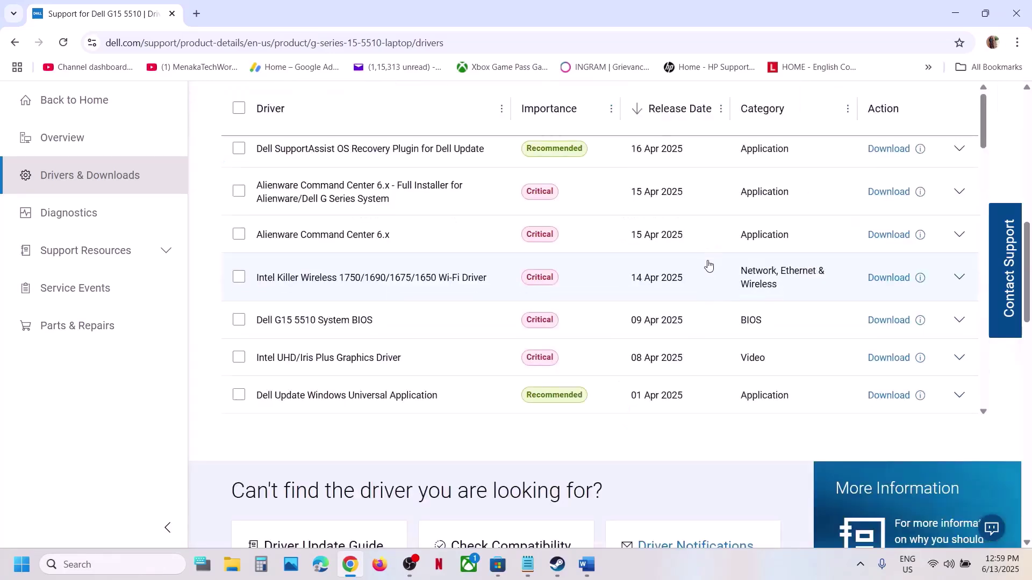
pyautogui.scroll(5, 691, 290)
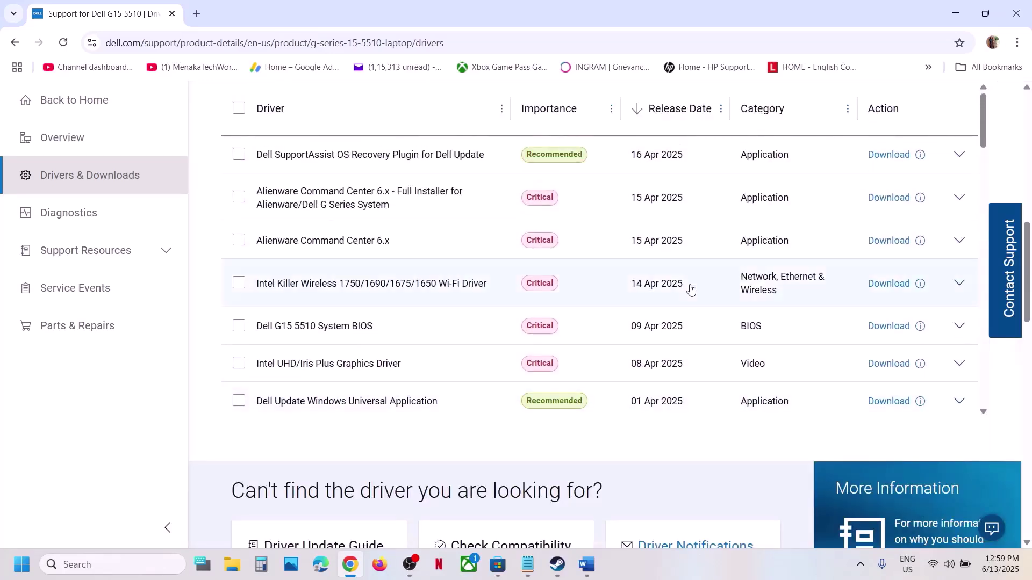
pyautogui.click(890, 406)
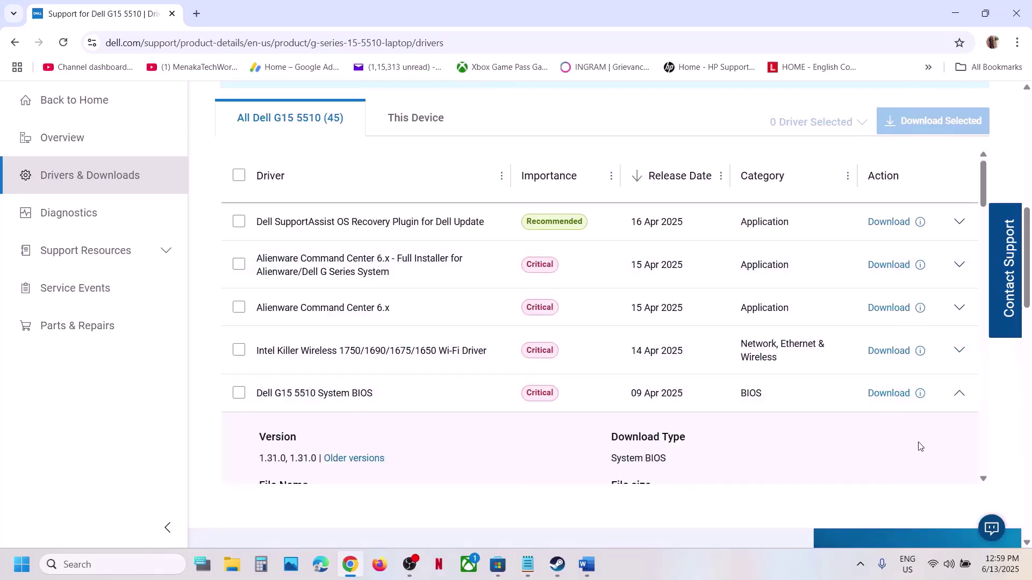
pyautogui.click(888, 394)
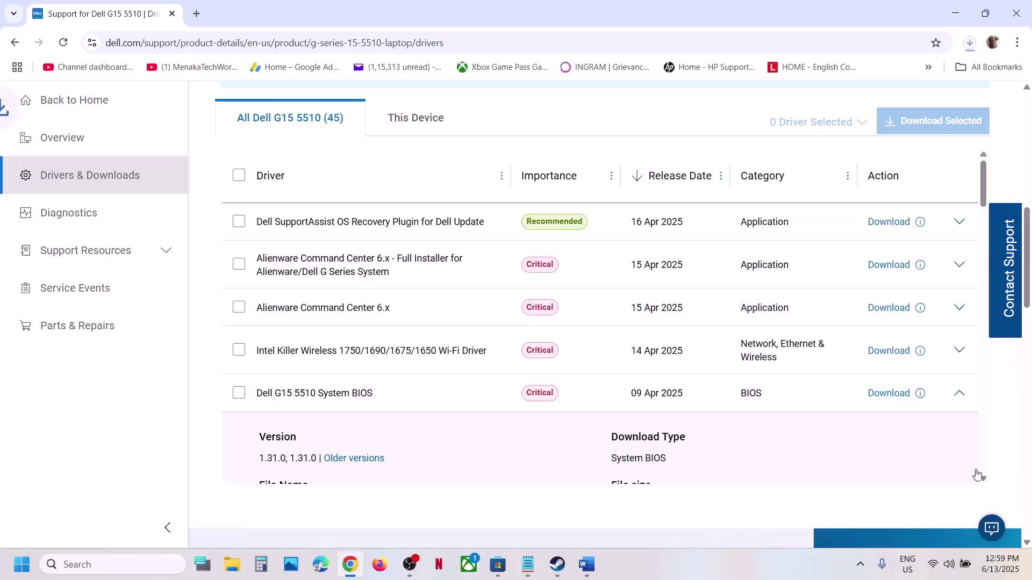
# - Check the laptop's battery charge in the Windows quick settings and close them
pyautogui.click(965, 565)
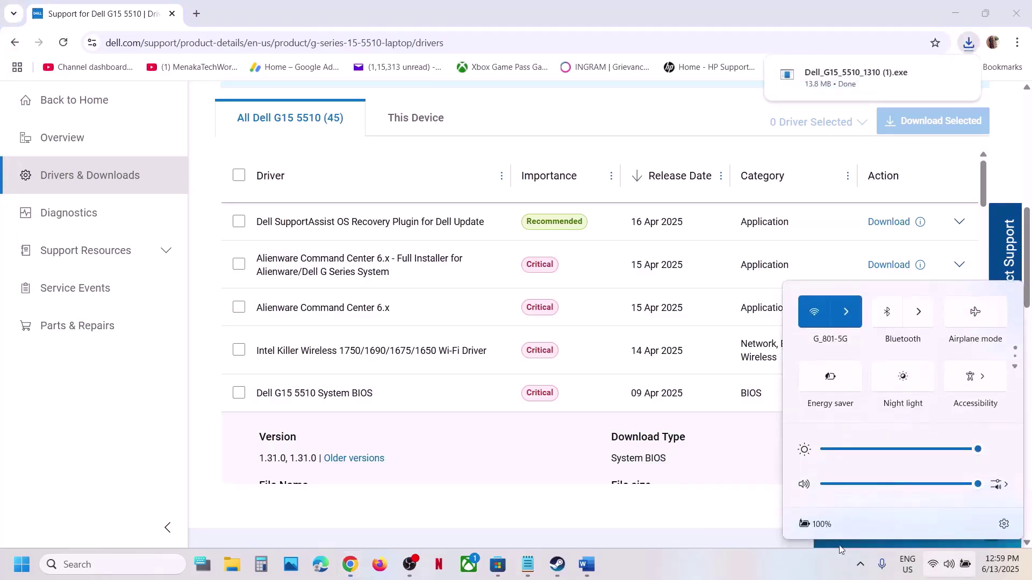
pyautogui.moveTo(822, 530)
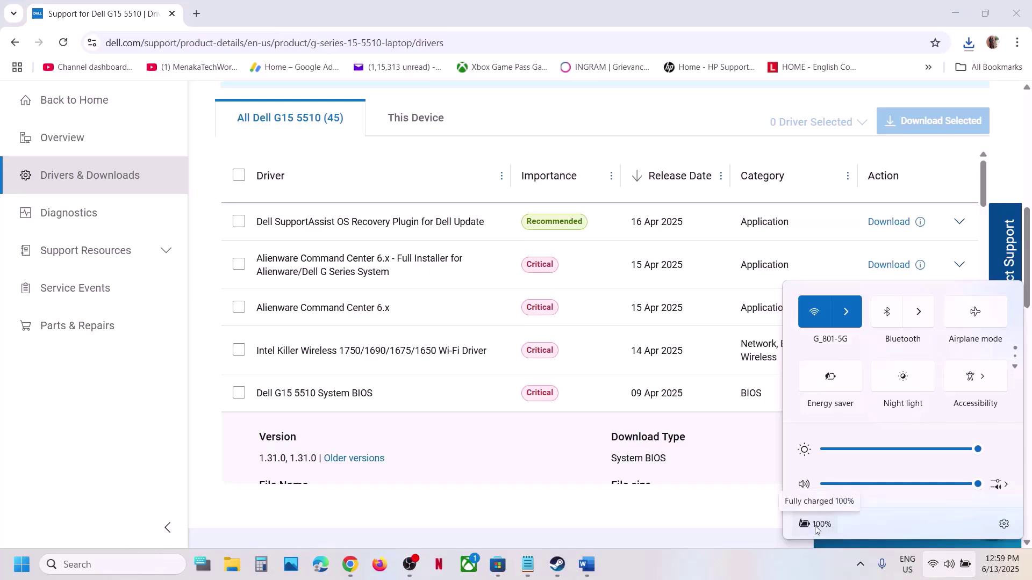
pyautogui.click(743, 574)
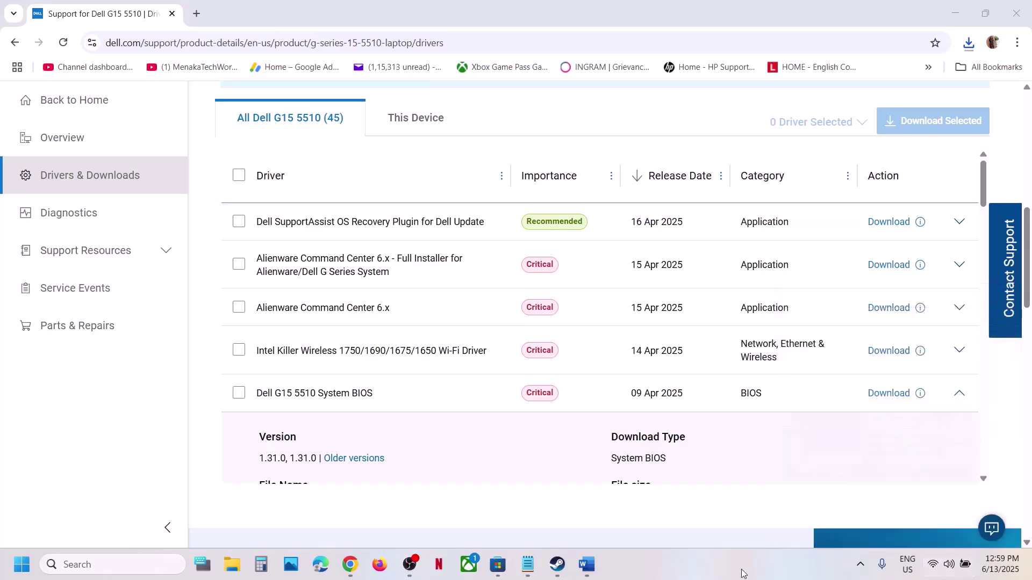
# - Return to the Word document and highlight the Step 2 instruction on updating the system BIOS again
pyautogui.click(588, 566)
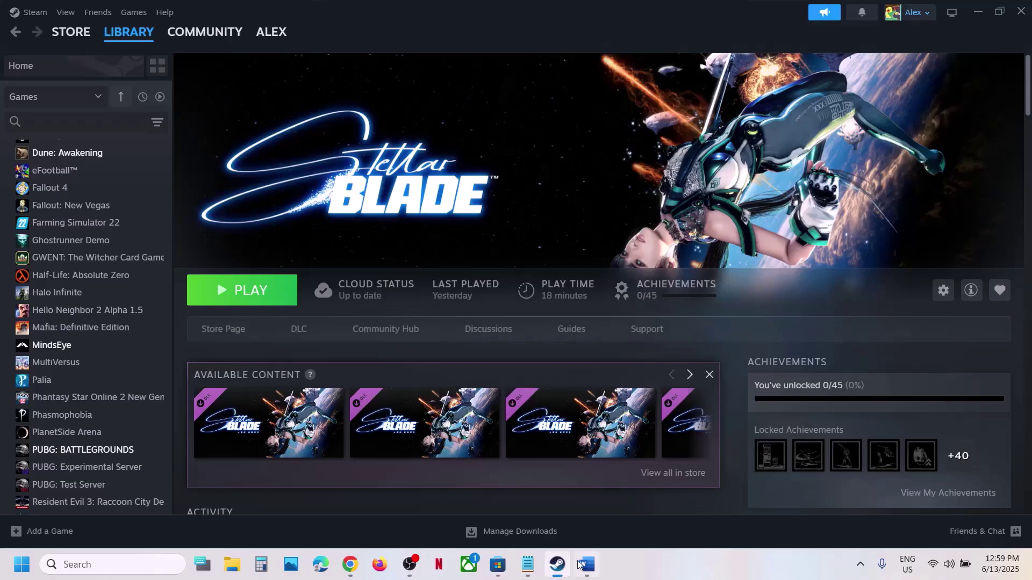
pyautogui.click(558, 565)
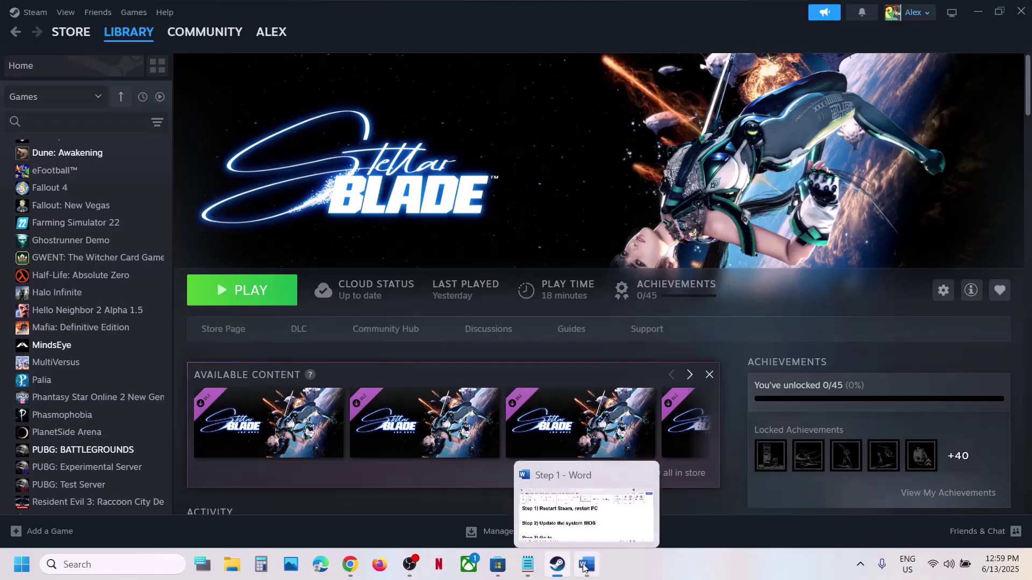
pyautogui.click(584, 568)
pyautogui.click(233, 352)
pyautogui.moveTo(183, 350); pyautogui.dragTo(586, 352)
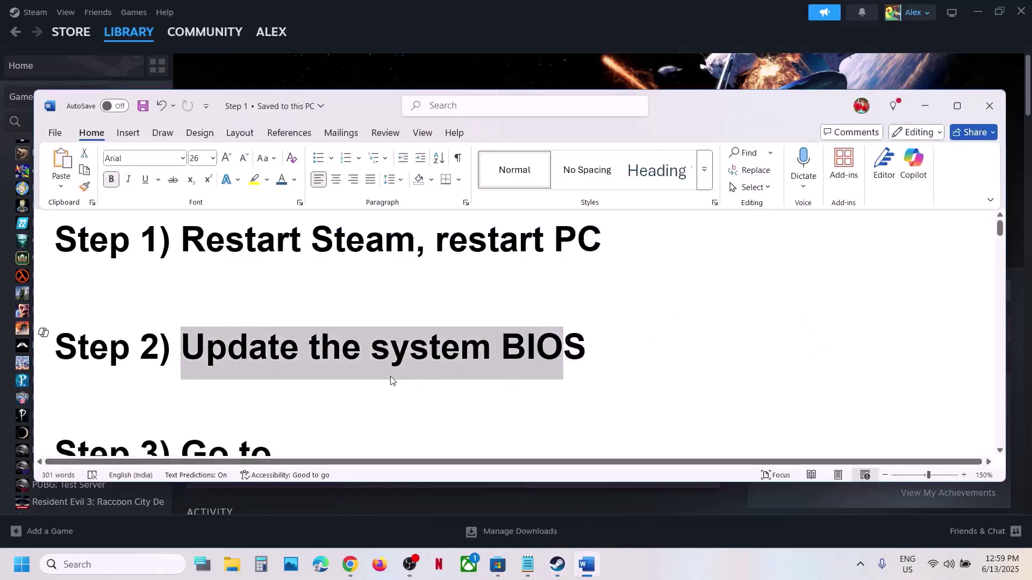
# - Review Step 3 in the document, highlighting the WindowsNoEditor folder path and the UpscalerType=SB_GAMEUSERSETTINGS_LOW setting
pyautogui.scroll(-2, 397, 369)
pyautogui.scroll(-1, 398, 369)
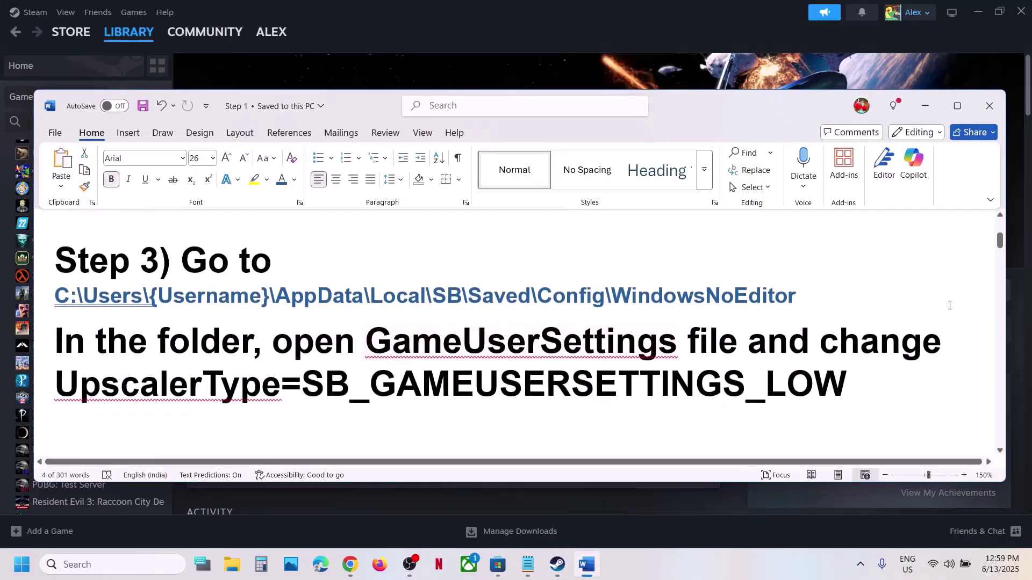
pyautogui.moveTo(801, 295); pyautogui.dragTo(69, 295)
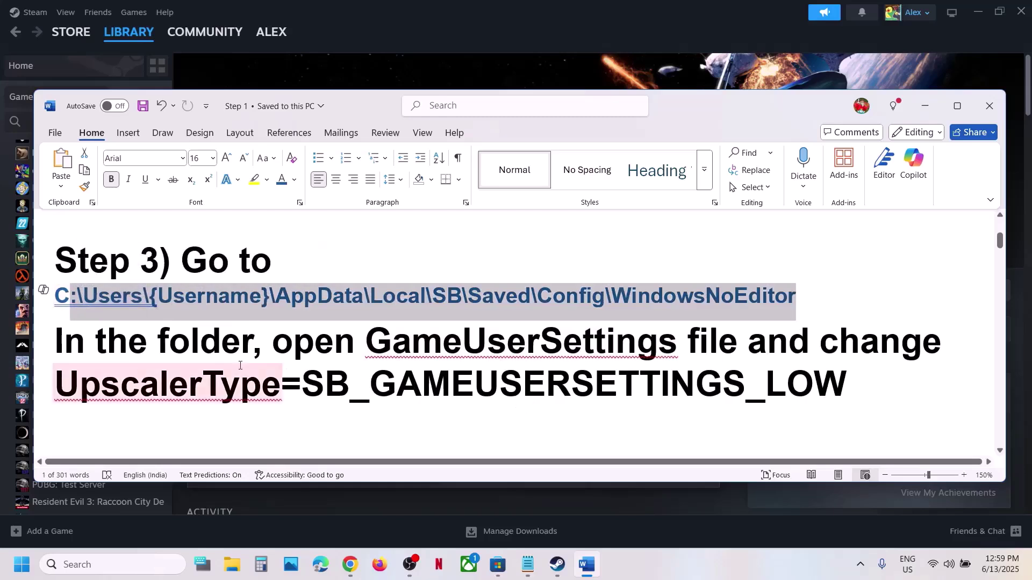
pyautogui.moveTo(303, 384); pyautogui.dragTo(847, 385)
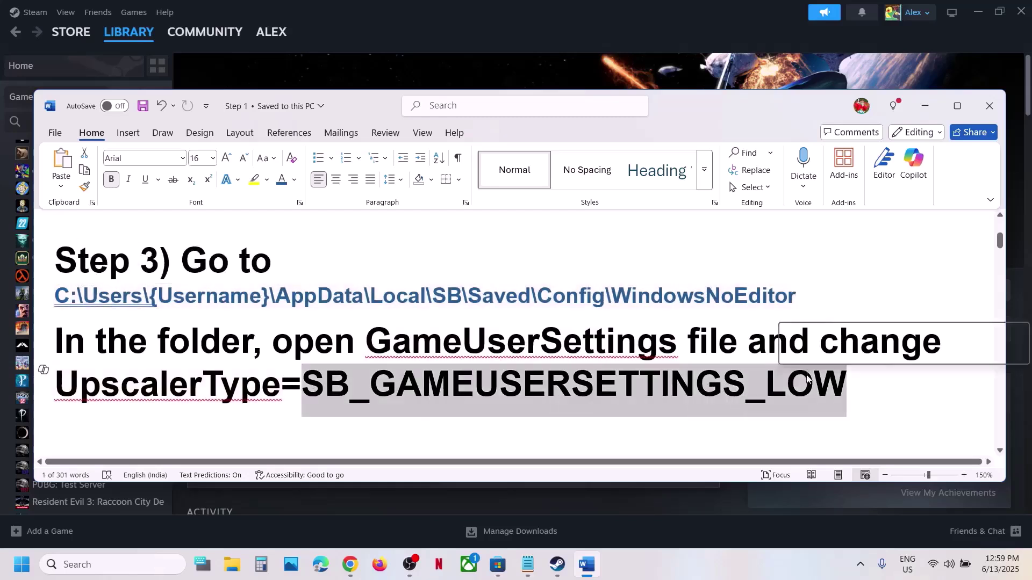
pyautogui.click(182, 384)
pyautogui.moveTo(262, 387); pyautogui.dragTo(80, 392)
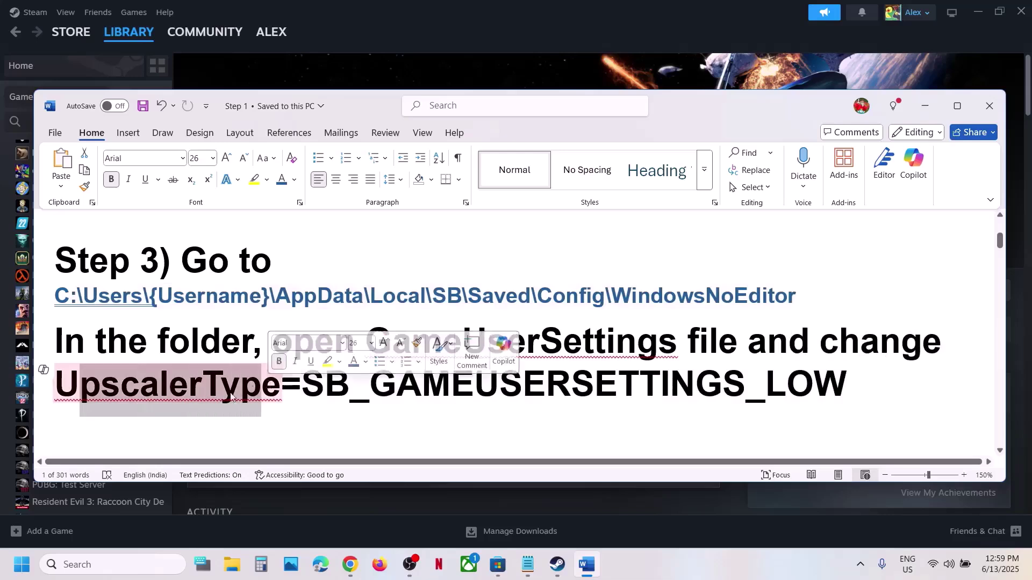
pyautogui.moveTo(917, 387); pyautogui.dragTo(745, 387)
# - Switch to File Explorer and open the user profile folder C:\Users\Test
pyautogui.click(231, 565)
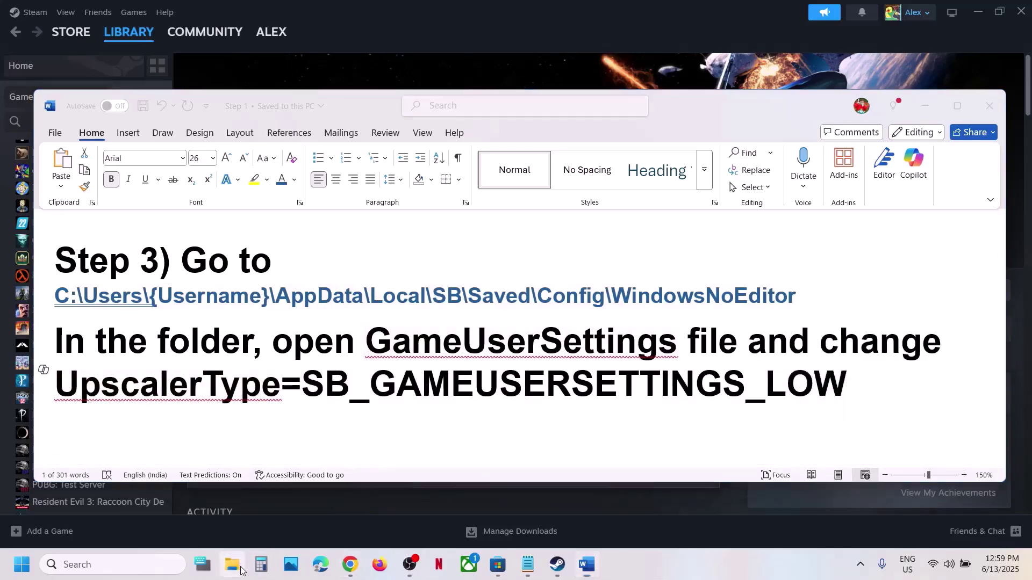
pyautogui.click(79, 312)
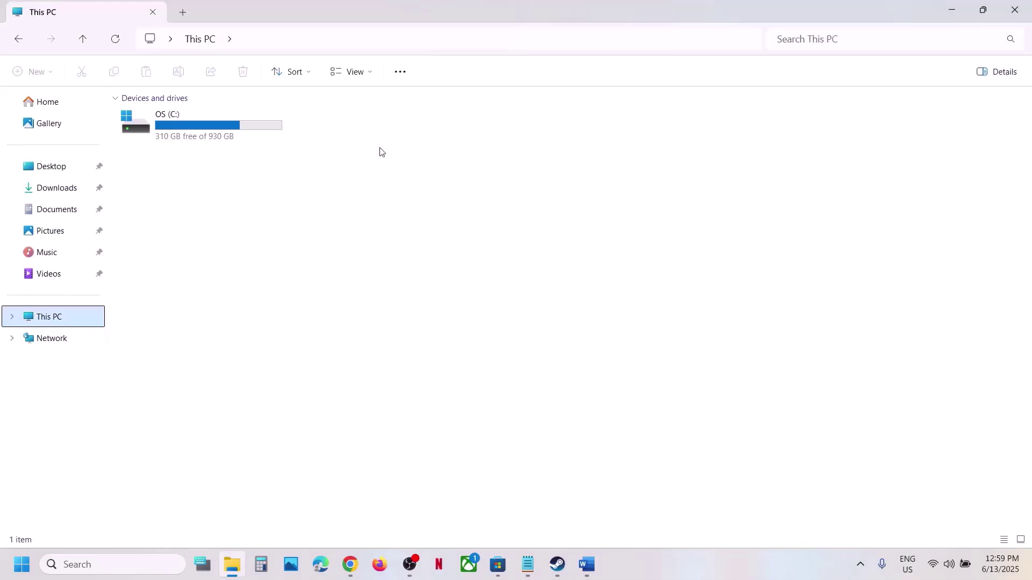
pyautogui.doubleClick(156, 134)
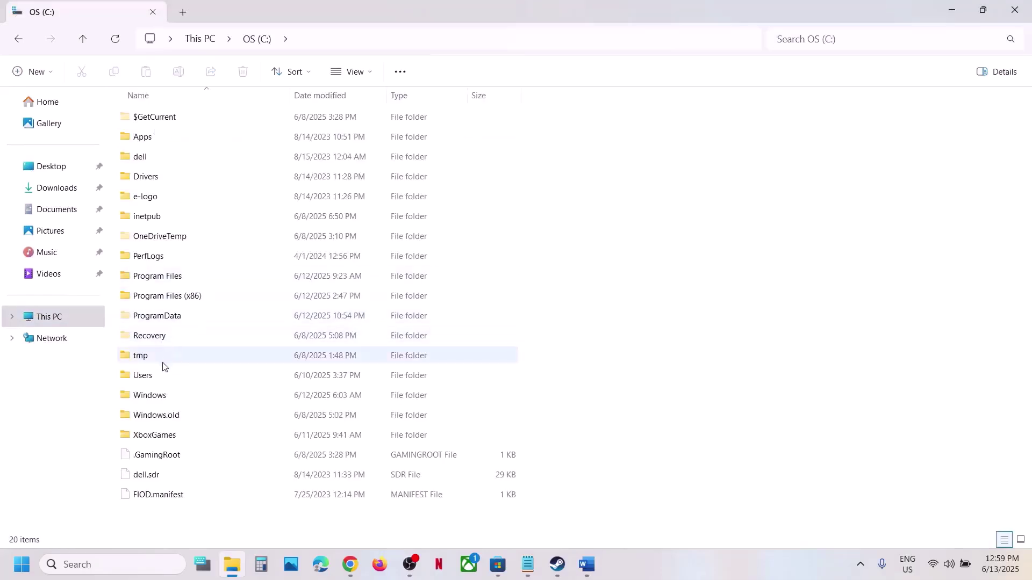
pyautogui.doubleClick(160, 376)
pyautogui.doubleClick(154, 119)
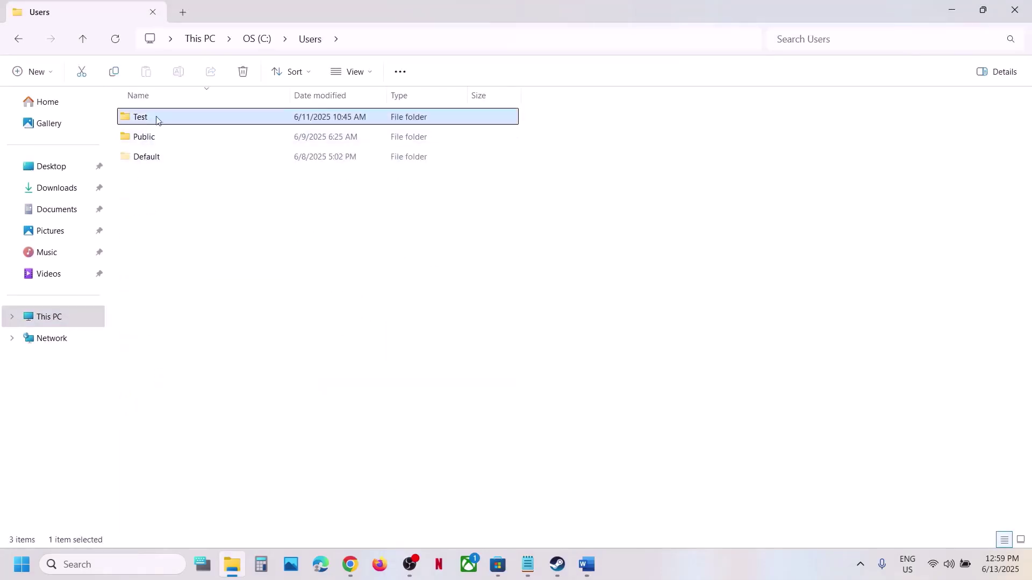
# - Select the AppData folder and check the Hidden items option in the folder's view settings
pyautogui.click(159, 136)
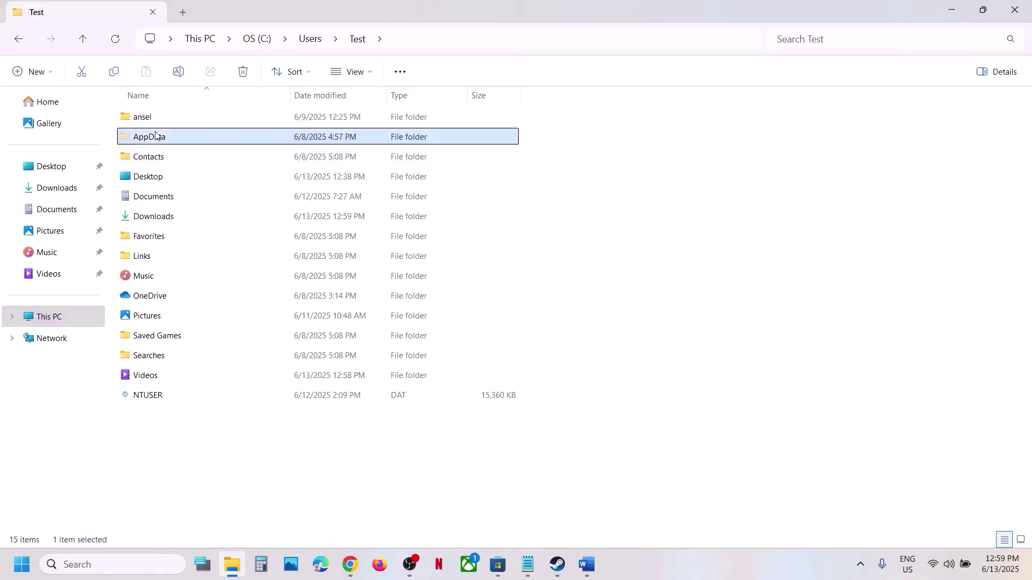
pyautogui.click(354, 72)
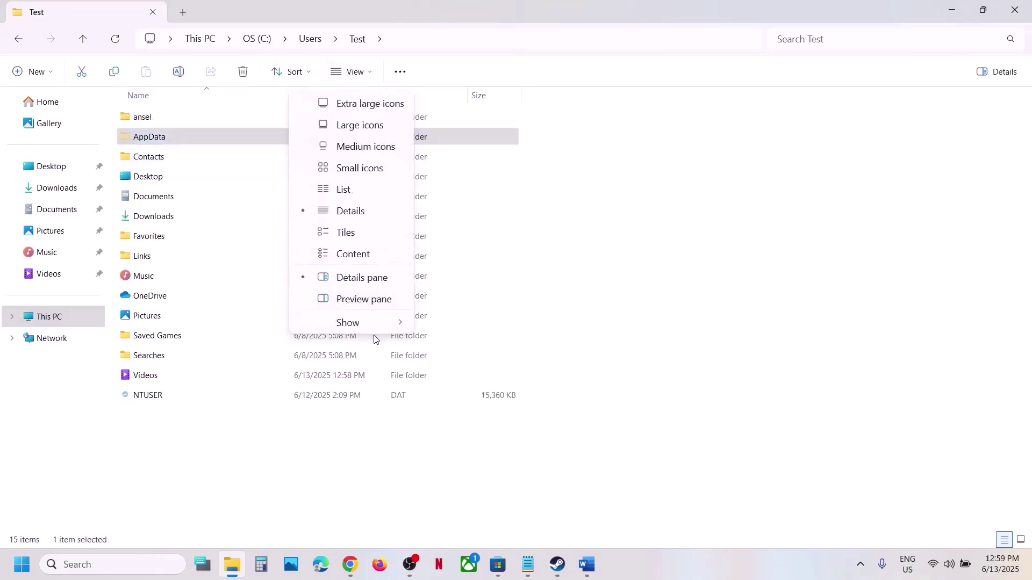
pyautogui.moveTo(371, 329)
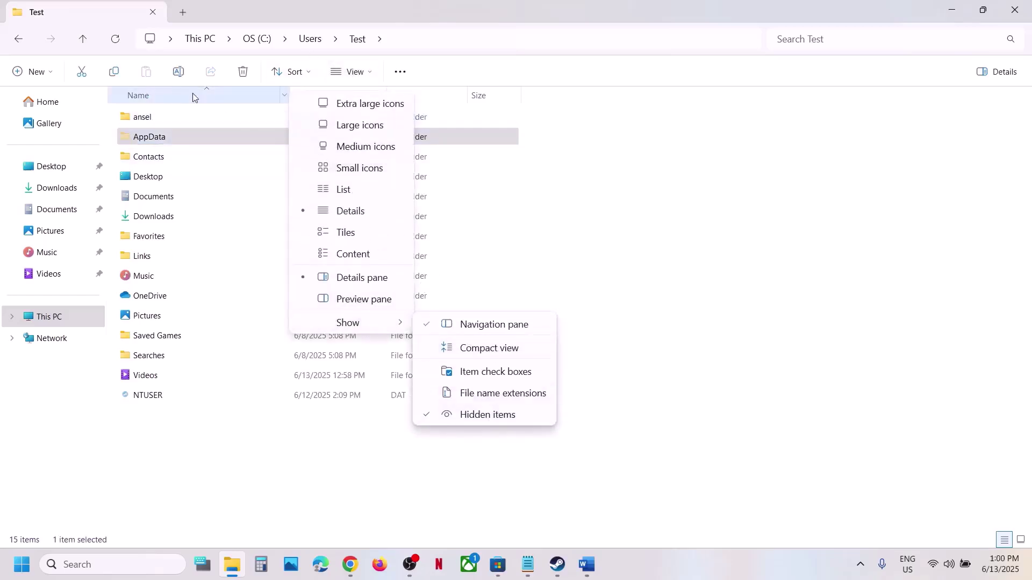
pyautogui.click(169, 137)
# - Open the WindowsNoEditor folder under AppData\Local\SB\Saved\Config
pyautogui.doubleClick(168, 137)
pyautogui.doubleClick(148, 116)
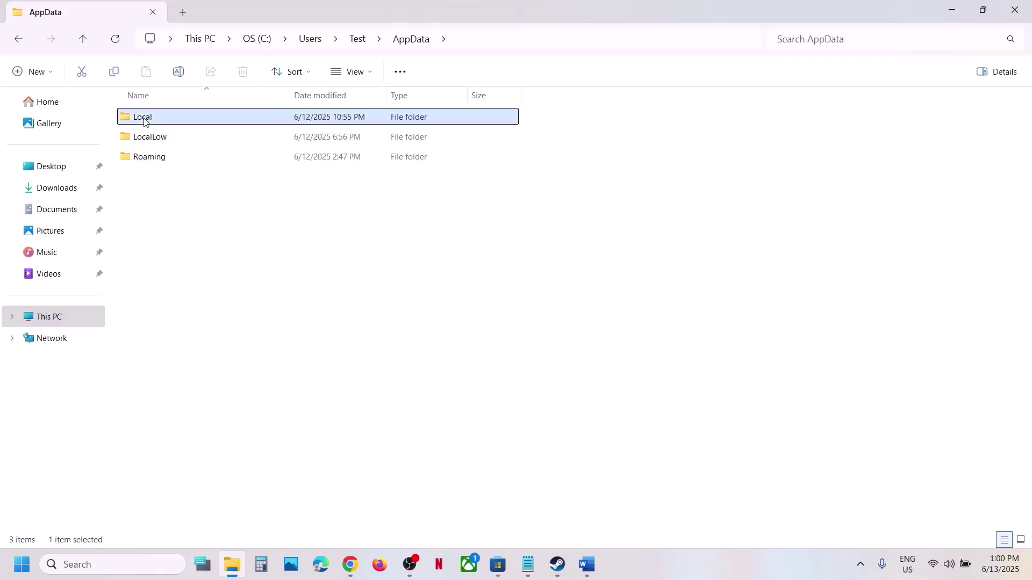
pyautogui.scroll(-3, 191, 337)
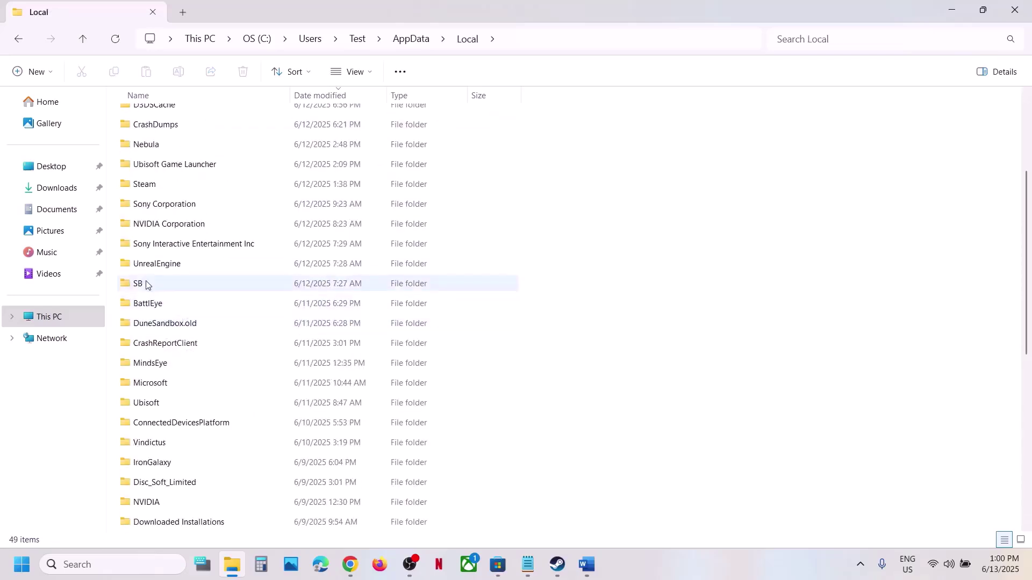
pyautogui.click(186, 285)
pyautogui.doubleClick(182, 289)
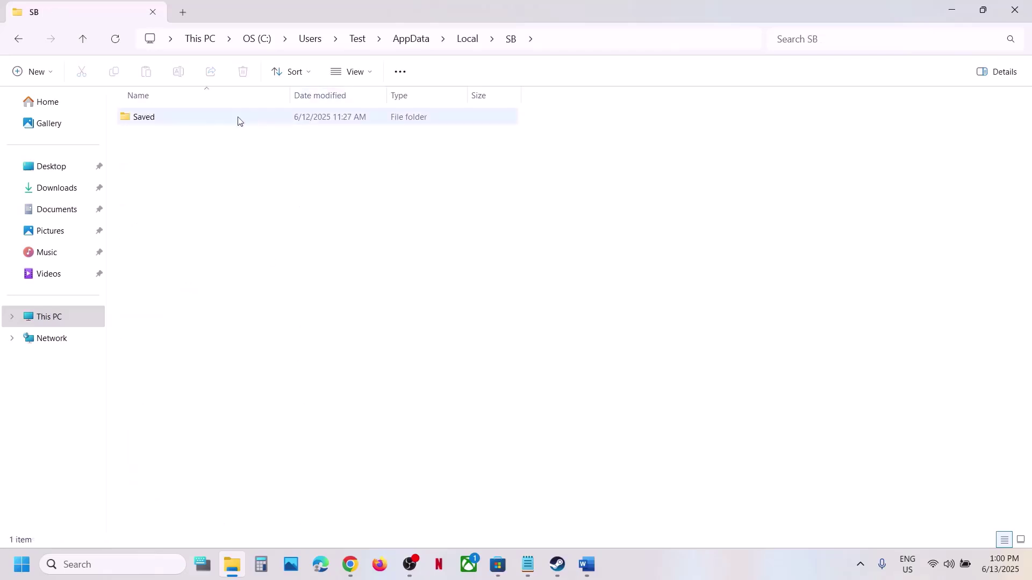
pyautogui.doubleClick(212, 121)
pyautogui.doubleClick(155, 118)
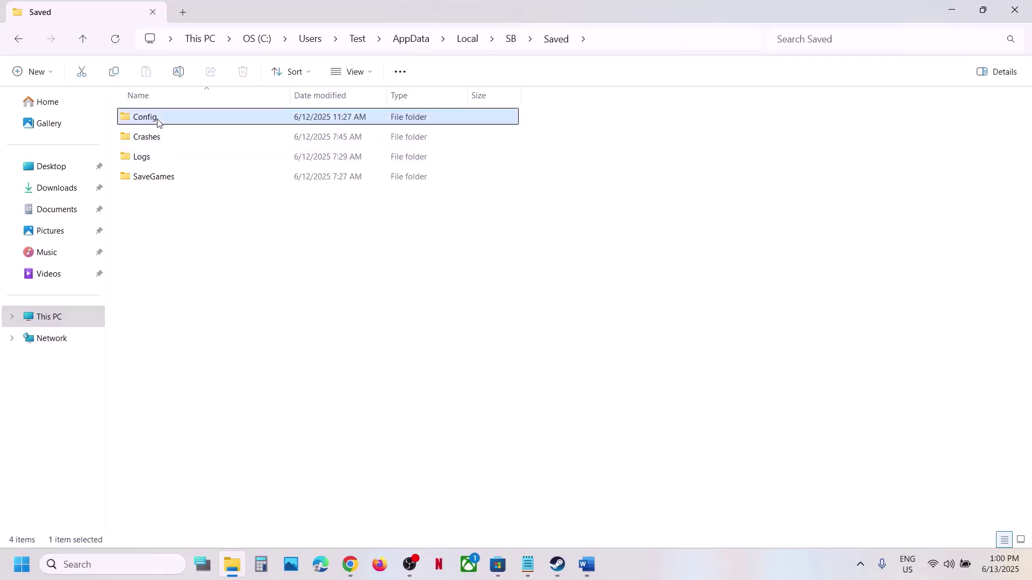
pyautogui.doubleClick(183, 138)
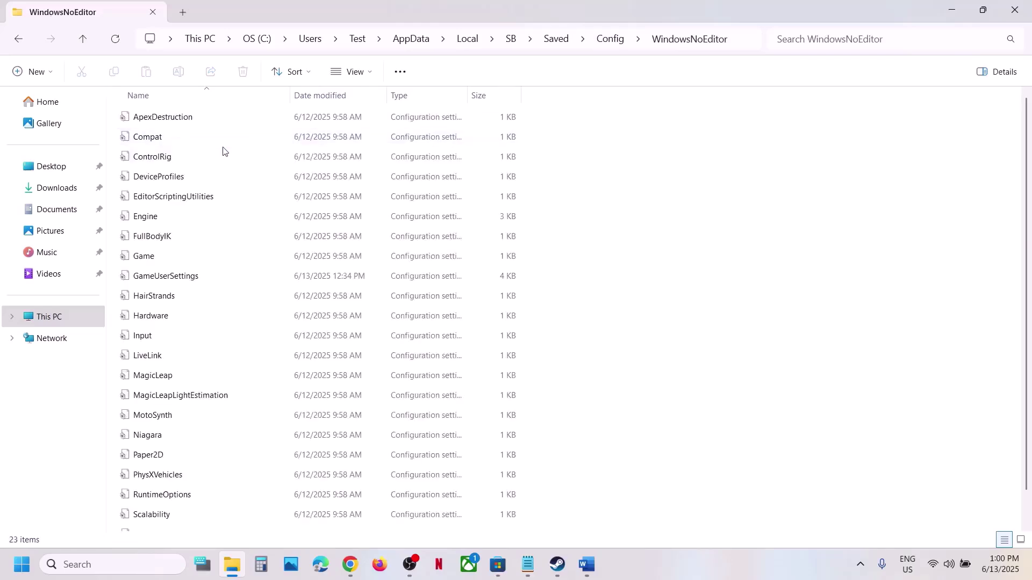
# - Open the GameUserSettings file in Notepad and search it for "upscaler"
pyautogui.scroll(-1, 151, 462)
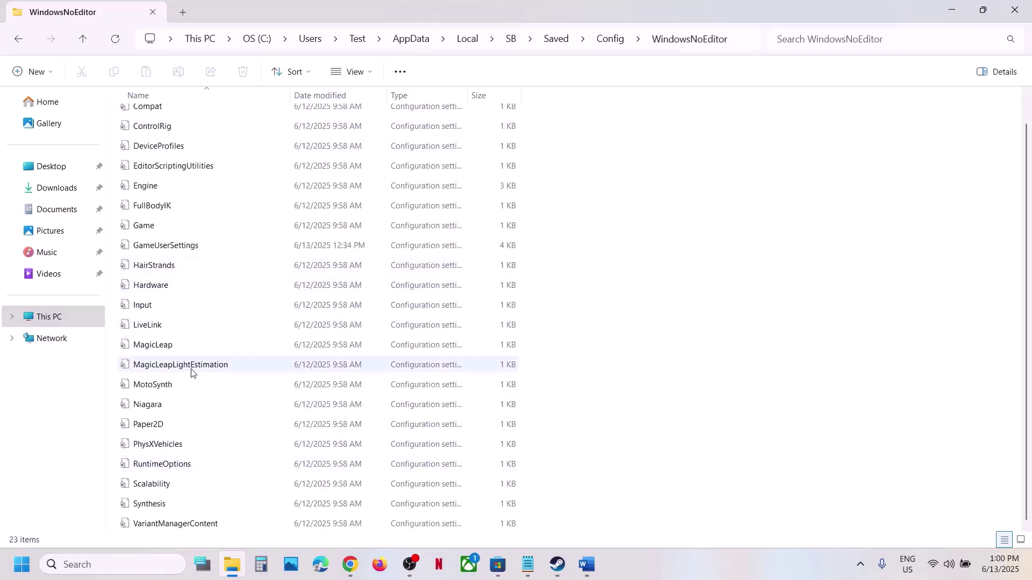
pyautogui.click(160, 250)
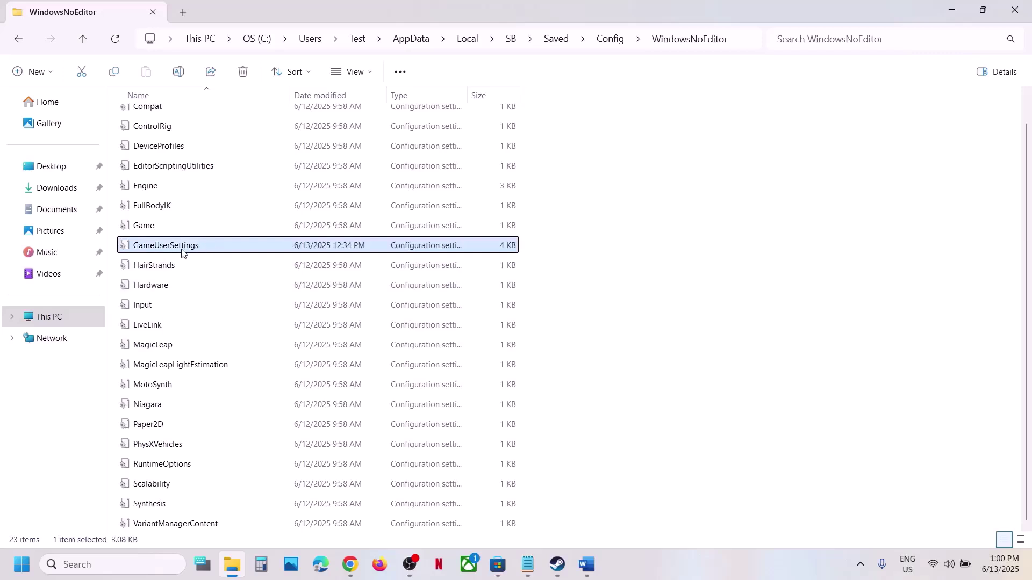
pyautogui.doubleClick(187, 246)
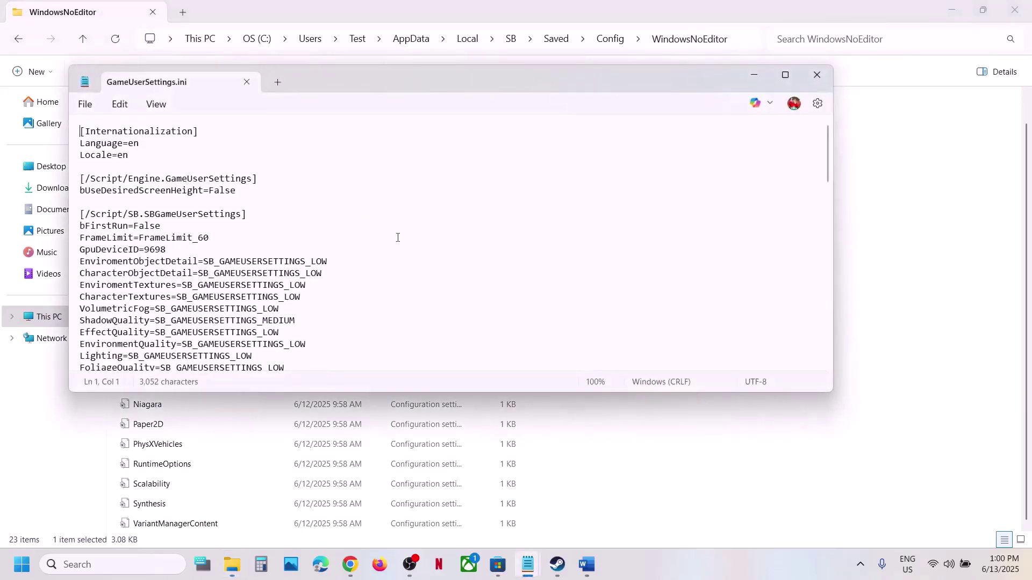
pyautogui.hotkey('ctrl', 'f')
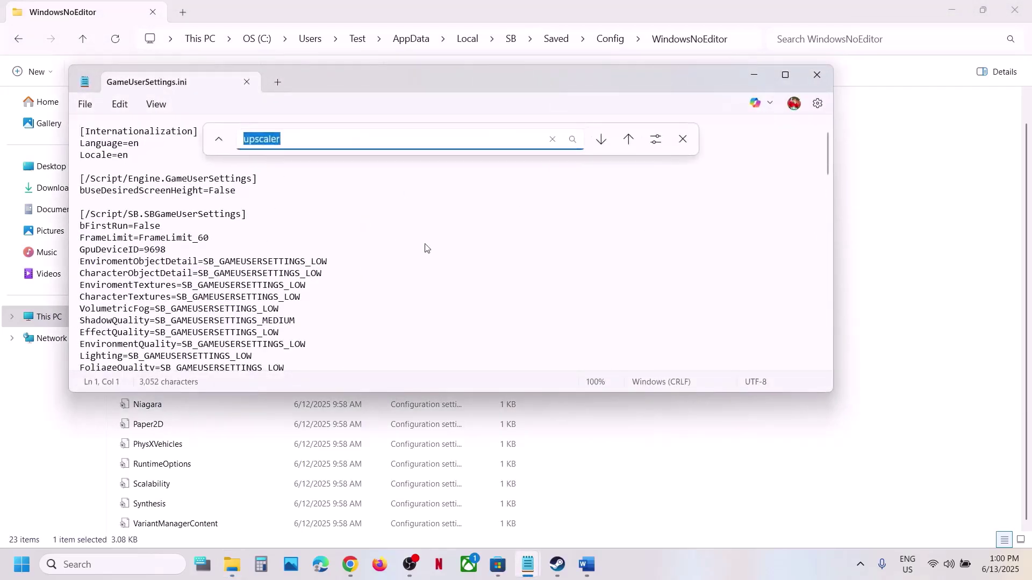
pyautogui.press('Return')
pyautogui.scroll(-3, 140, 257)
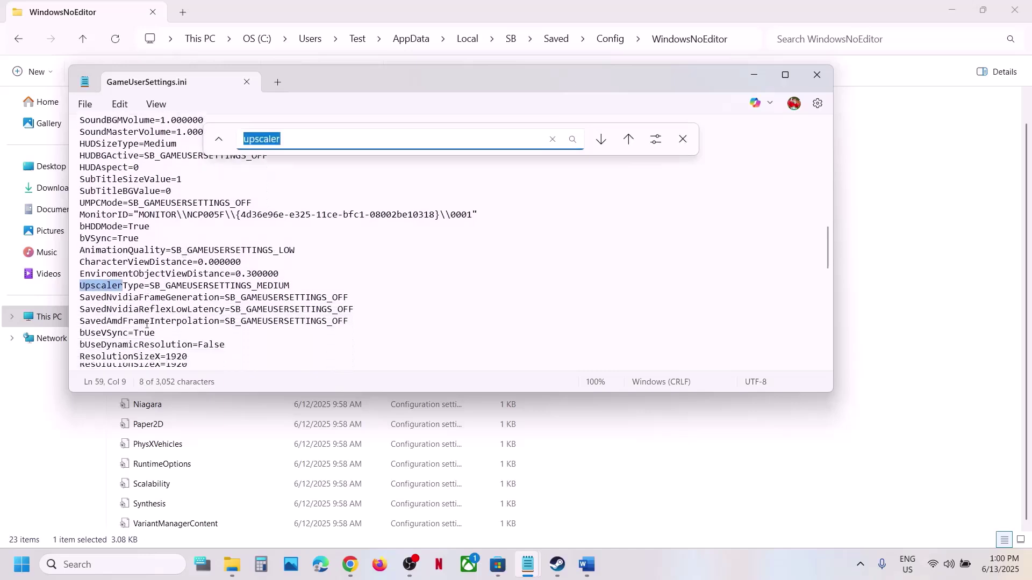
# - Change the UpscalerType value to SB_GAMEUSERSETTINGS_LOW, save the file and close it
pyautogui.click(129, 252)
pyautogui.moveTo(85, 251); pyautogui.dragTo(264, 252)
pyautogui.click(322, 246)
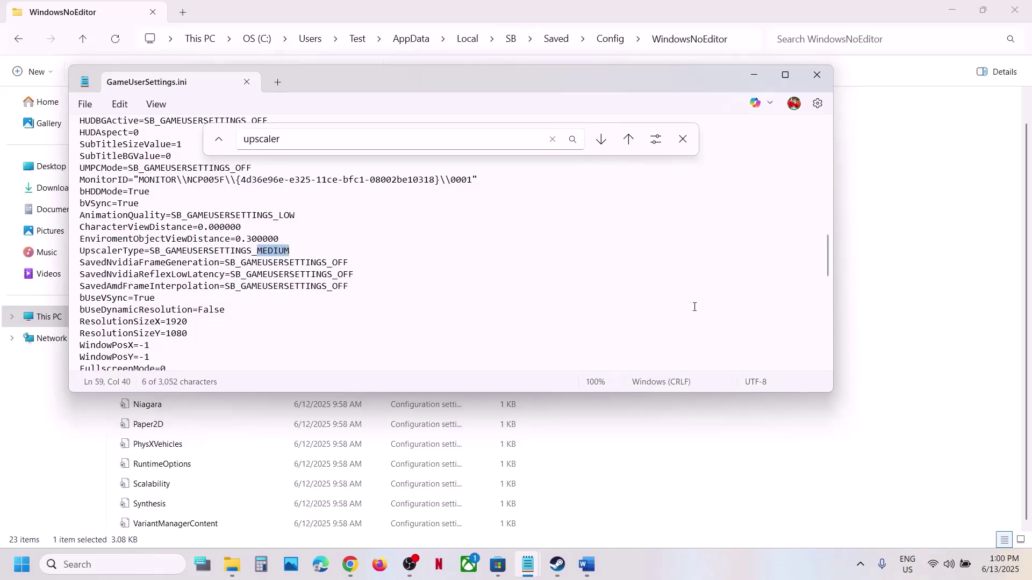
pyautogui.write('LOW')
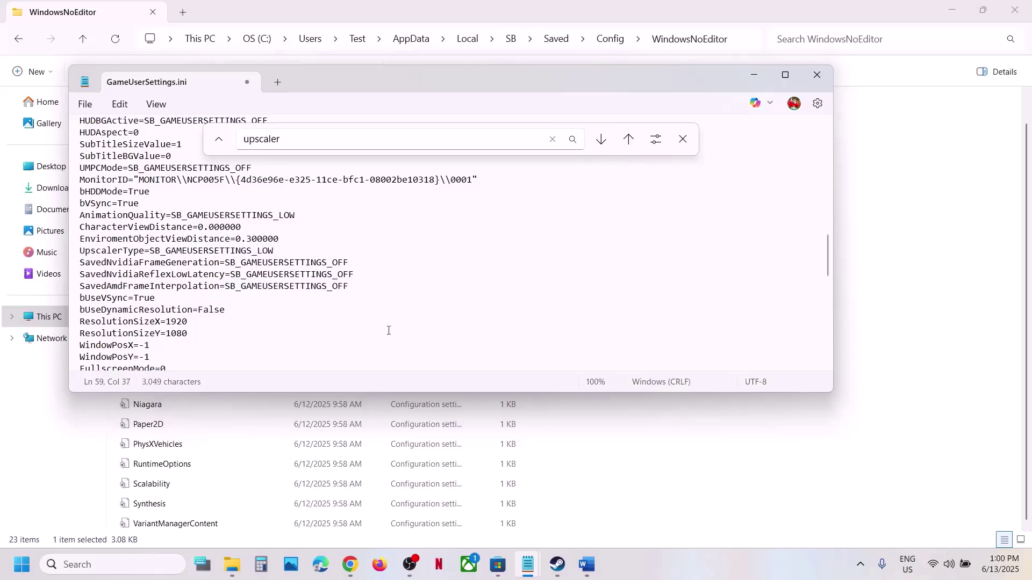
pyautogui.click(85, 104)
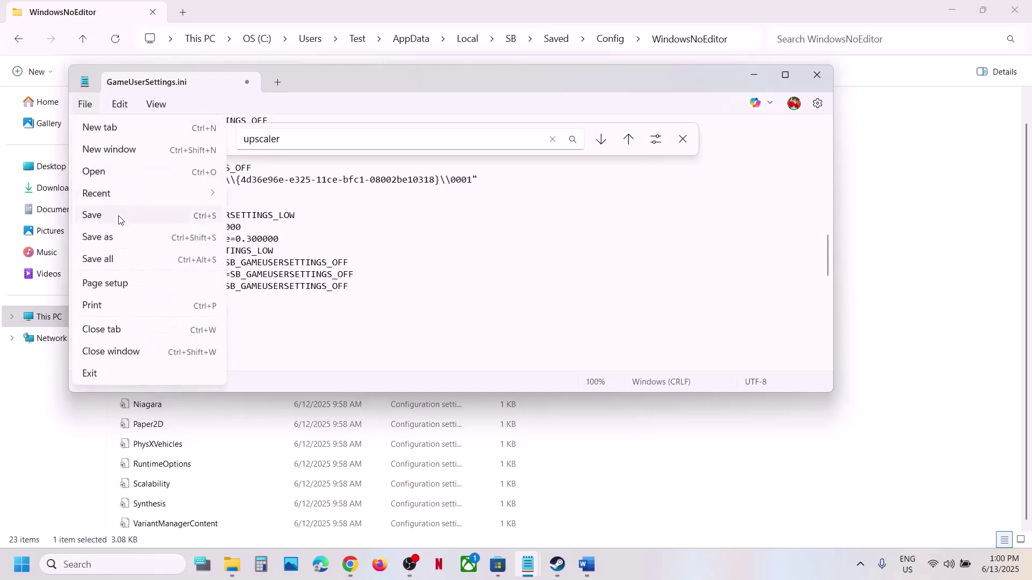
pyautogui.click(116, 217)
pyautogui.click(817, 75)
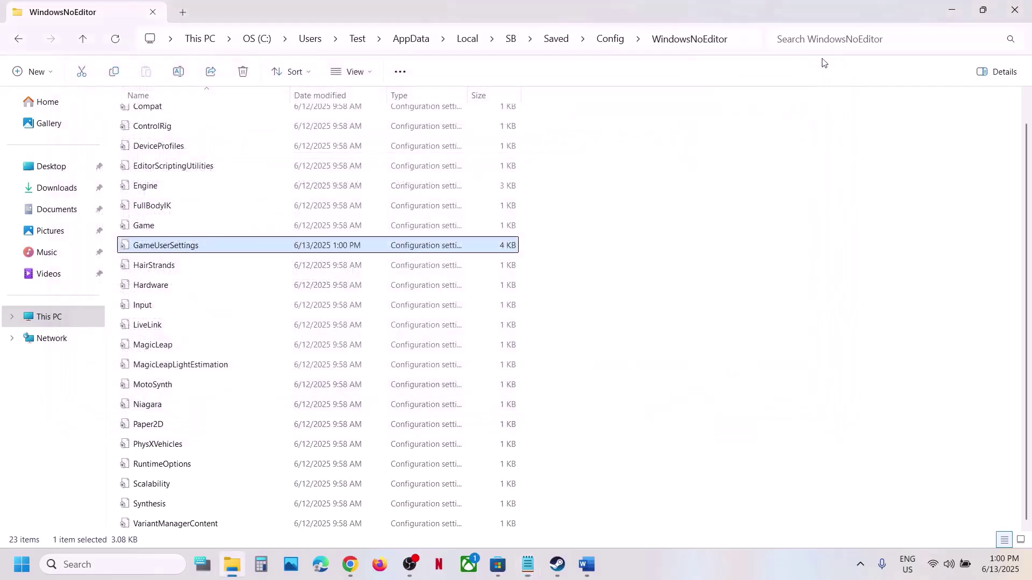
# - Set the GameUserSettings file to Read-only in its properties and apply the change
pyautogui.rightClick(159, 250)
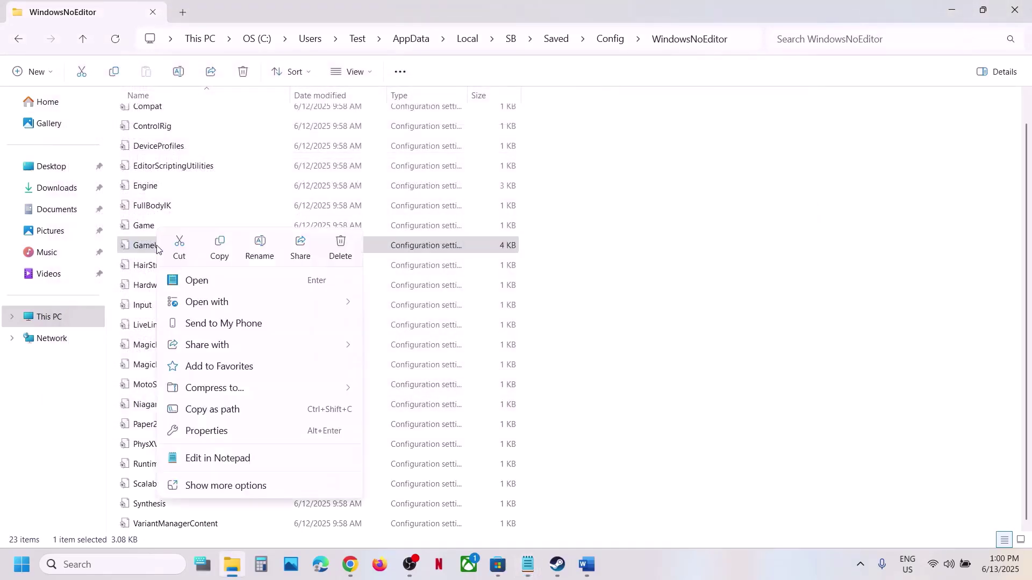
pyautogui.click(235, 439)
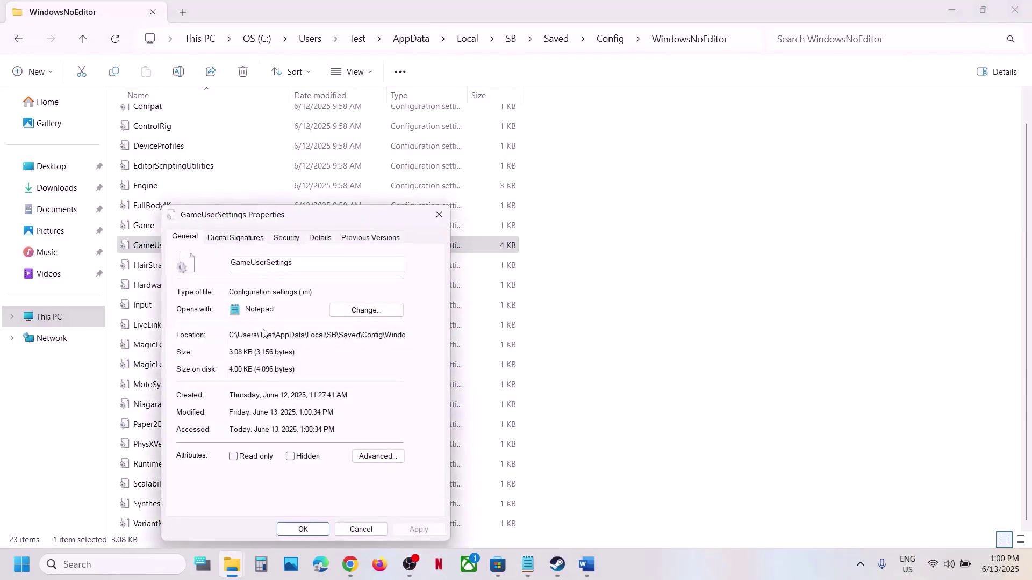
pyautogui.click(234, 457)
pyautogui.click(417, 529)
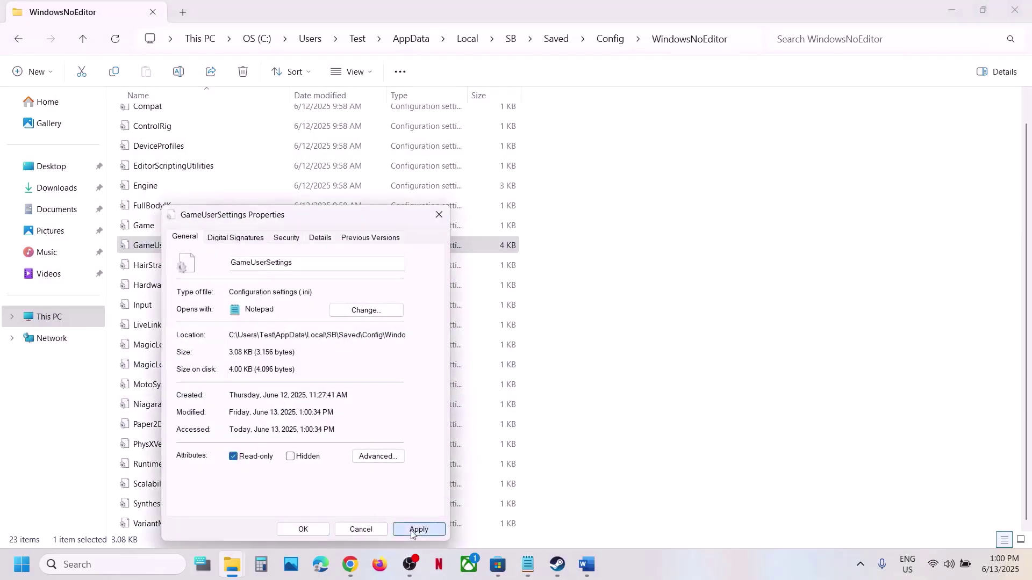
pyautogui.click(301, 530)
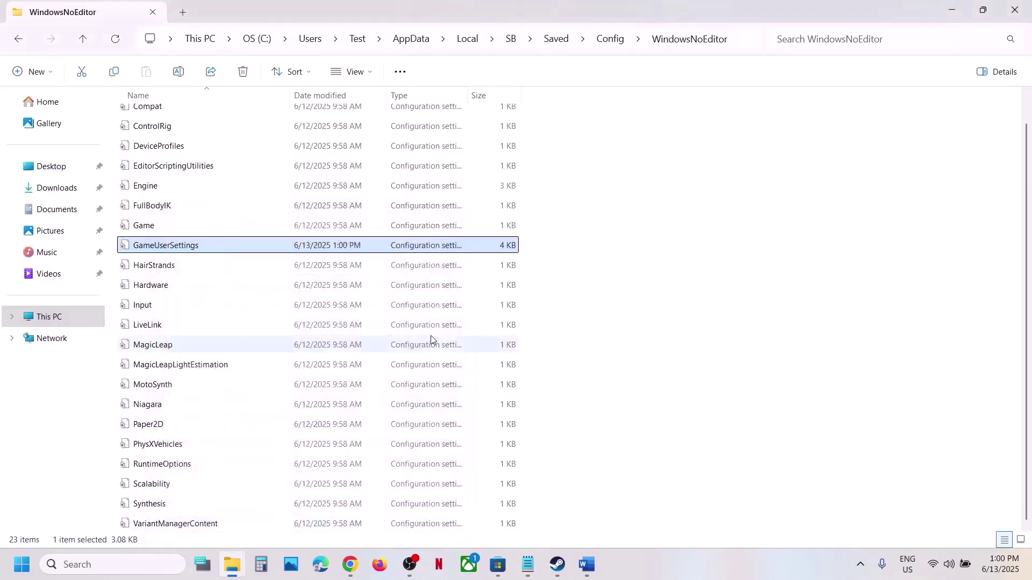
# - Return to the Word document and highlight the Step 4 instruction on running the three PlayStation SDK runtime files
pyautogui.click(586, 567)
pyautogui.click(586, 567)
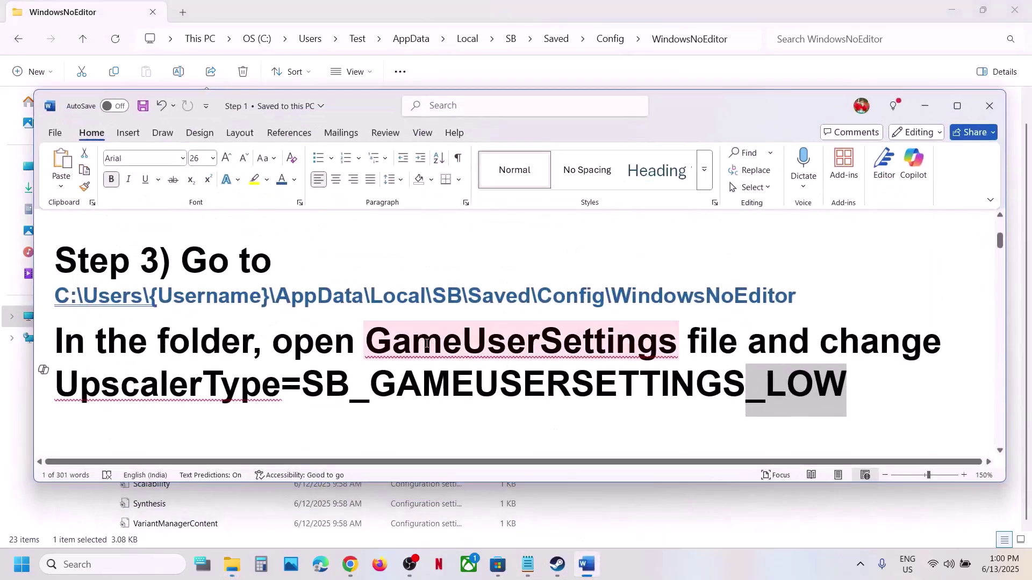
pyautogui.scroll(-3, 432, 344)
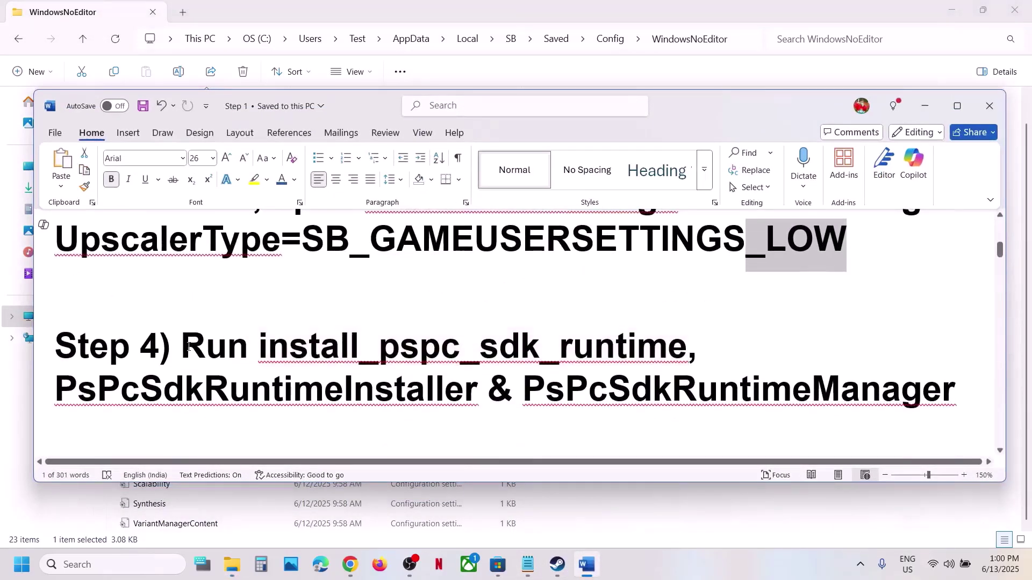
pyautogui.moveTo(257, 347); pyautogui.dragTo(615, 525)
# - Switch to Steam and browse the local files of Stellar Blade from the library
pyautogui.click(557, 565)
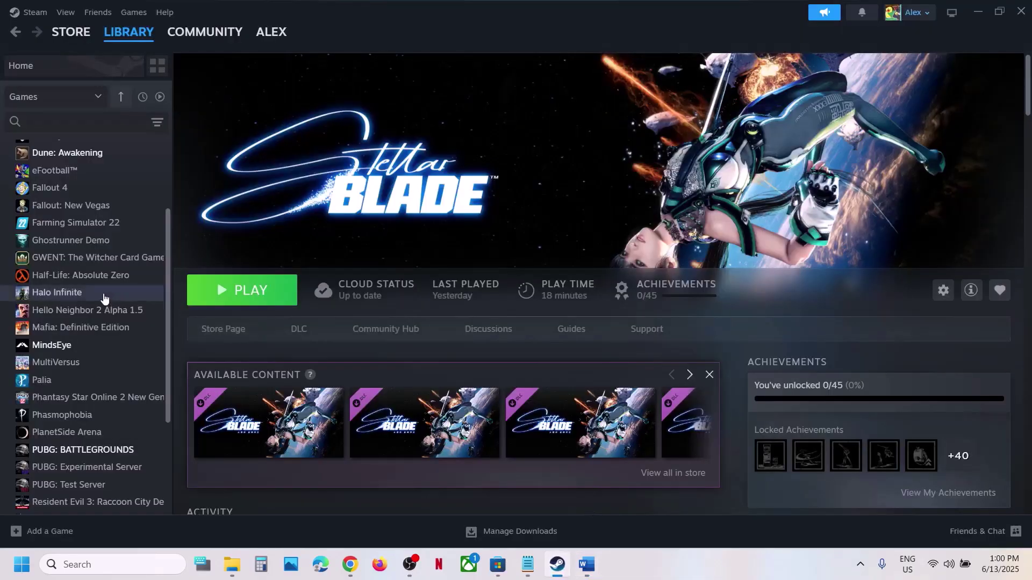
pyautogui.scroll(-3, 107, 302)
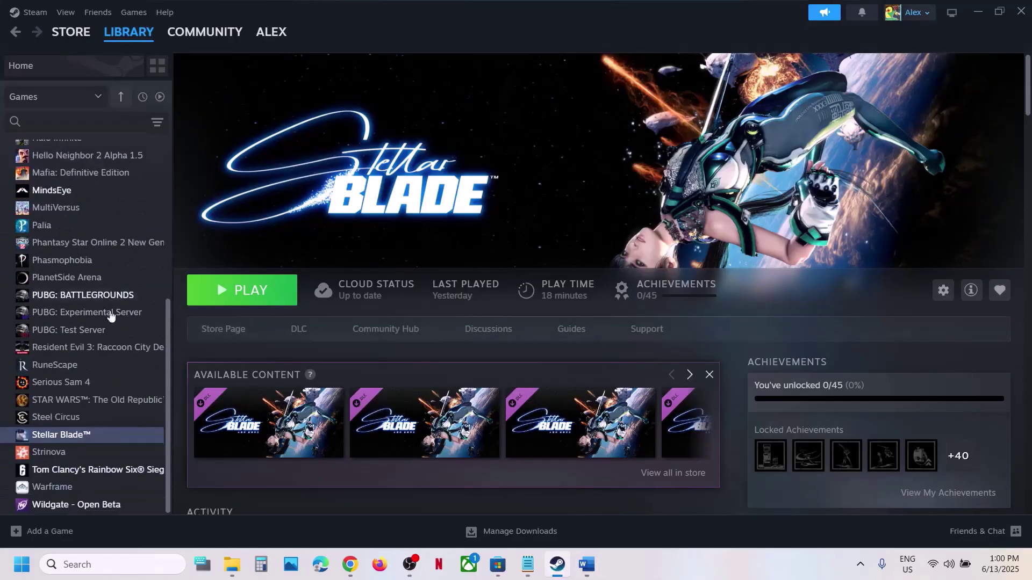
pyautogui.rightClick(77, 441)
pyautogui.moveTo(114, 402)
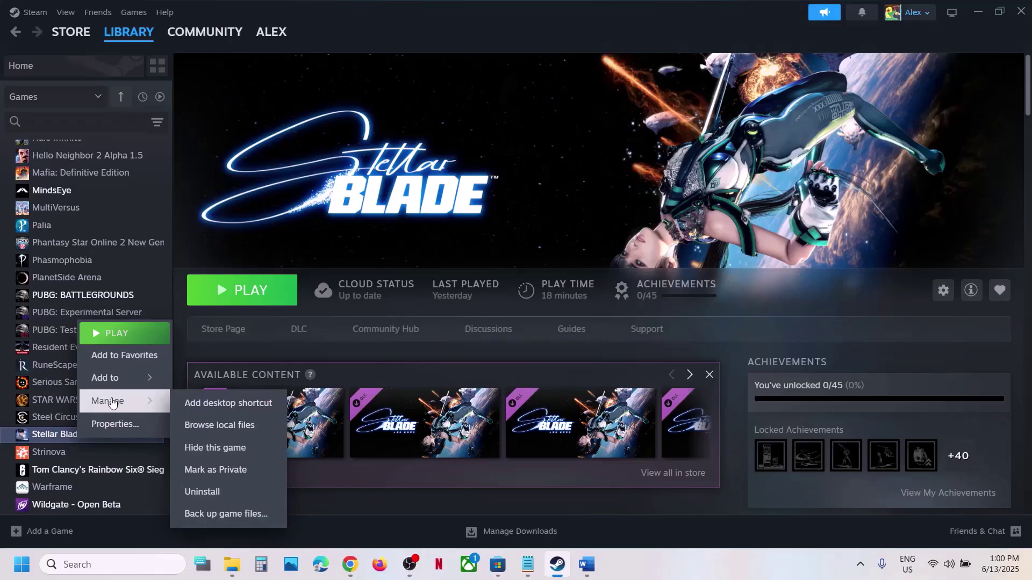
pyautogui.click(257, 426)
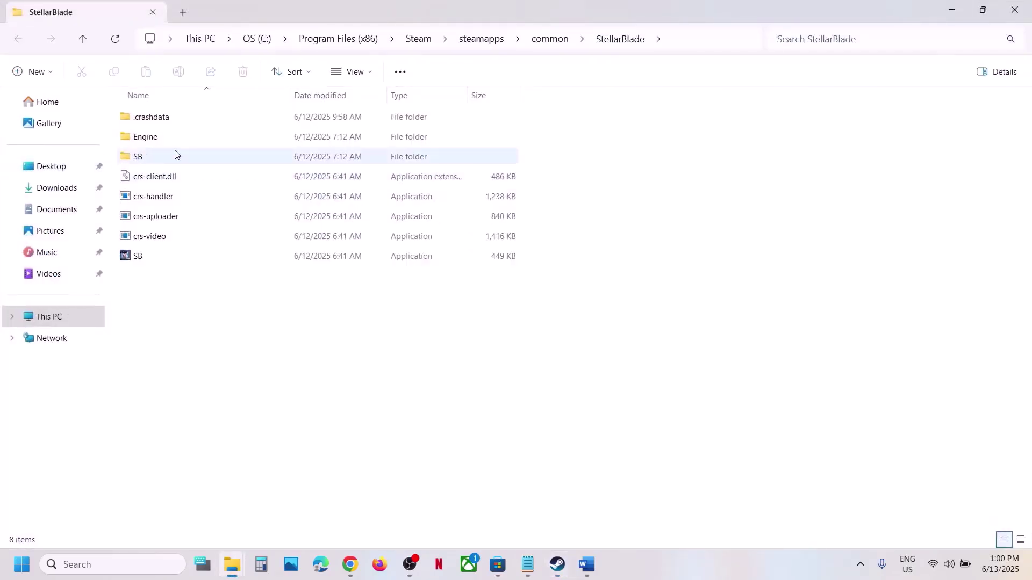
# - Open the SB\Binaries\Win64 folder inside the StellarBlade installation folder
pyautogui.doubleClick(143, 158)
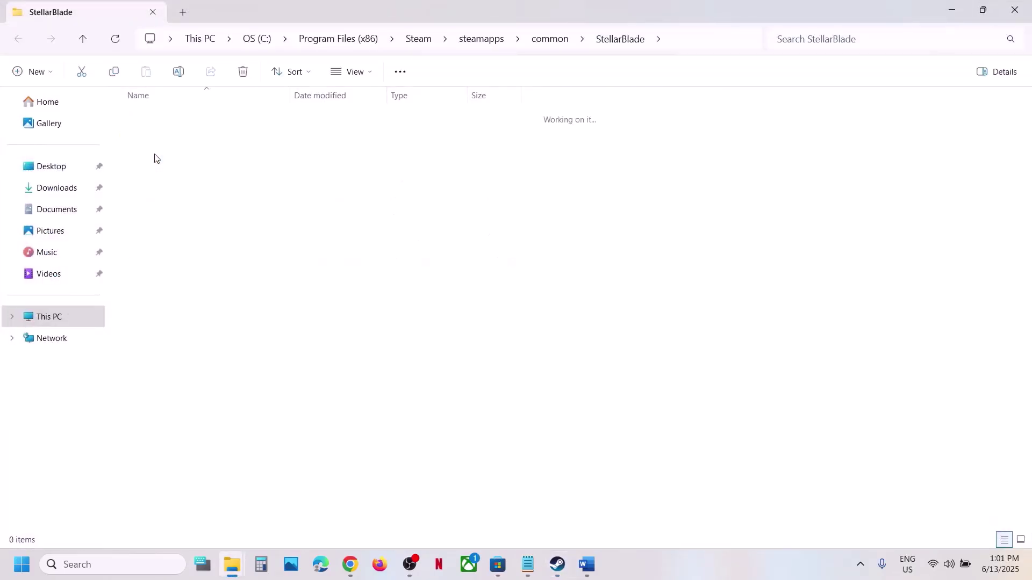
pyautogui.doubleClick(154, 123)
pyautogui.doubleClick(157, 125)
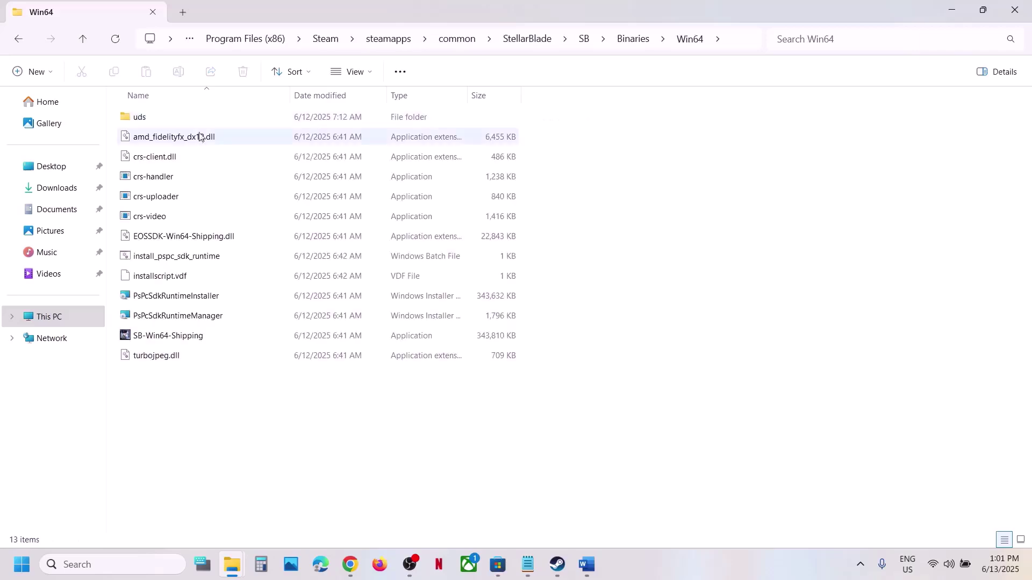
# - Run install_pspc_sdk_runtime as administrator, allow it to make changes, and dismiss its console window when it finishes
pyautogui.click(154, 264)
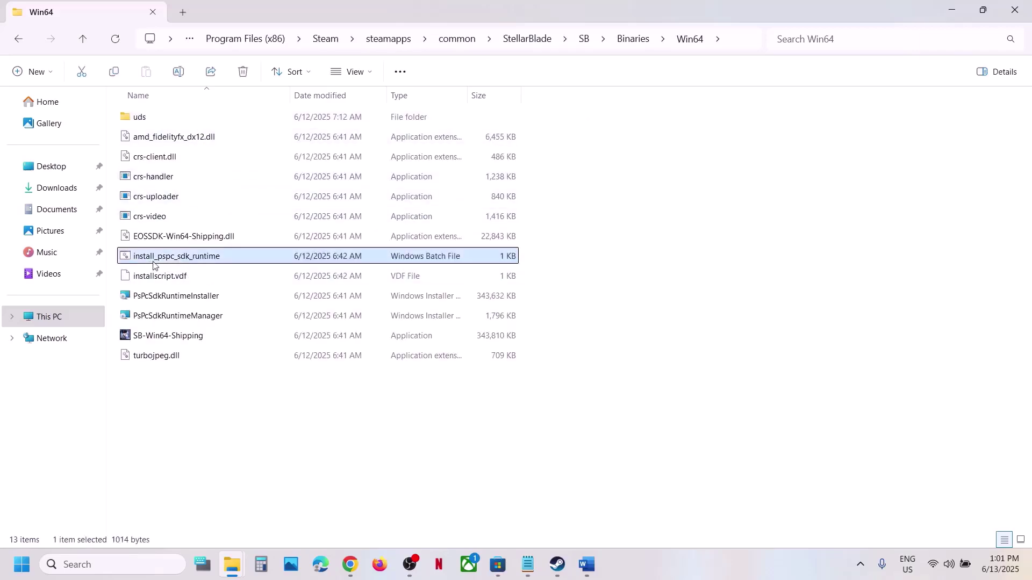
pyautogui.rightClick(198, 263)
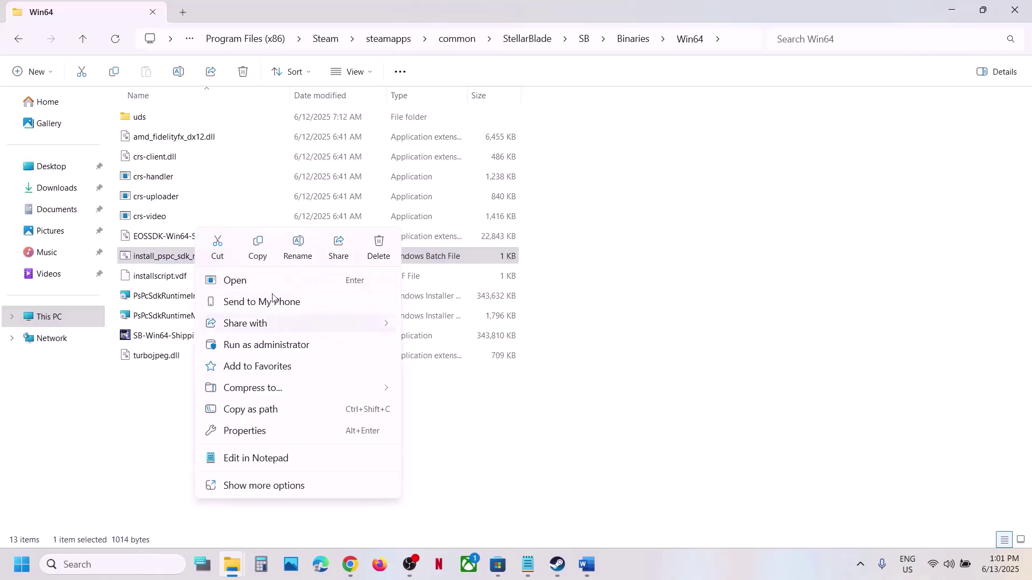
pyautogui.click(281, 347)
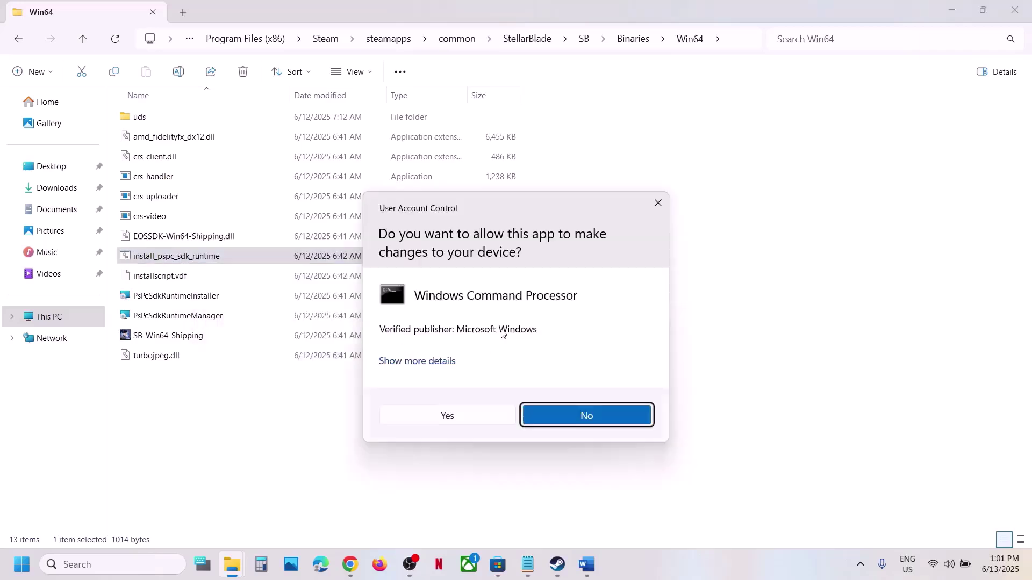
pyautogui.click(473, 414)
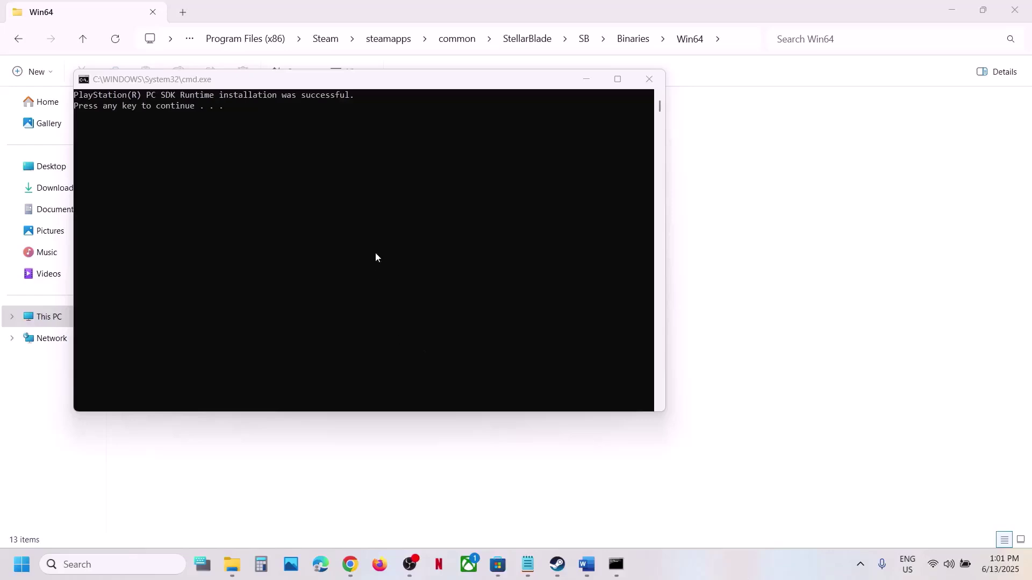
pyautogui.click(346, 218)
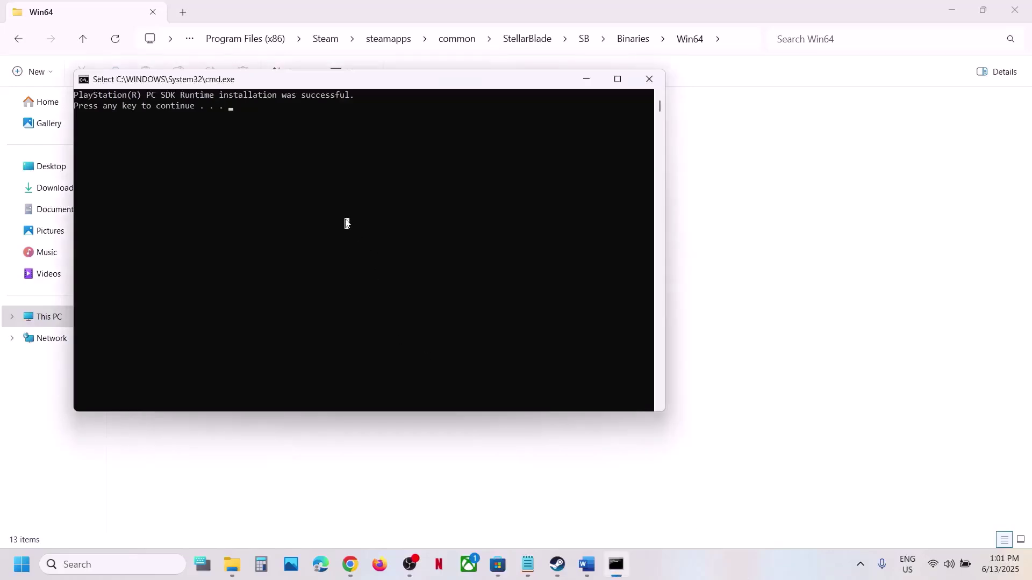
pyautogui.press('Escape')
pyautogui.click(358, 207)
pyautogui.press('Escape')
pyautogui.press('Return')
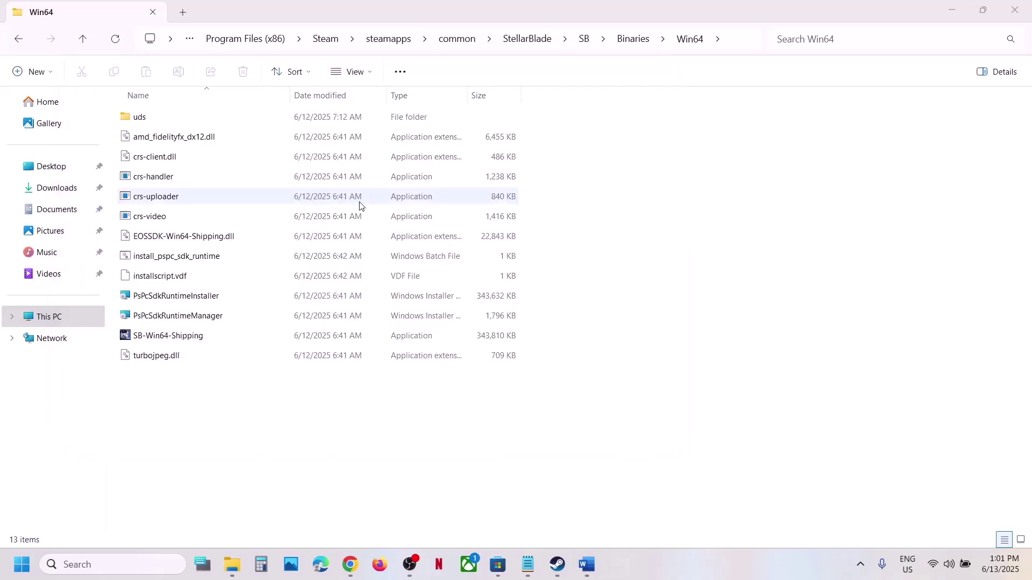
# - Select PsPcSdkRuntimeInstaller, dismiss its available actions, and launch PsPcSdkRuntimeManager in the Win64 folder
pyautogui.click(158, 304)
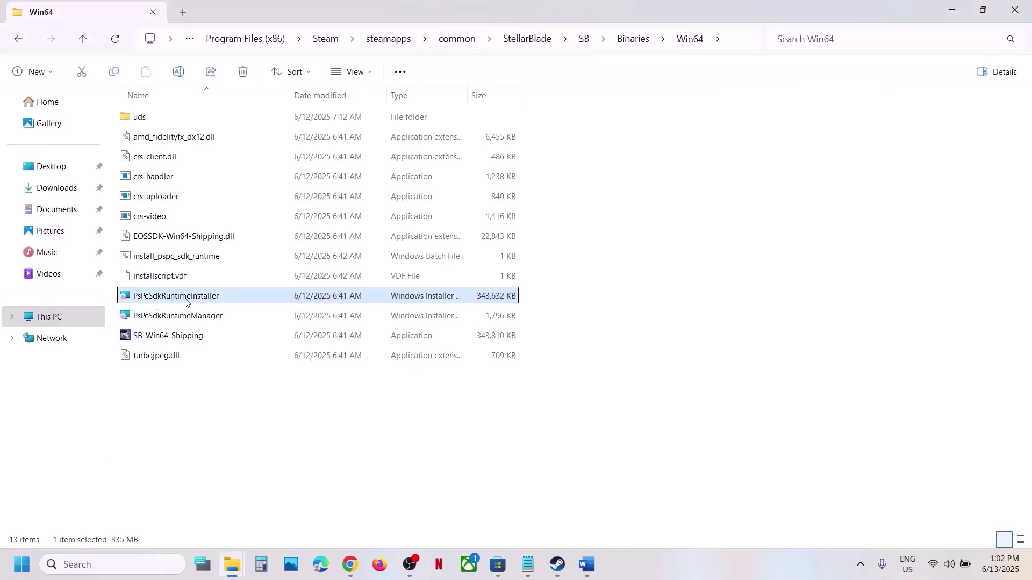
pyautogui.rightClick(168, 303)
pyautogui.press('Escape')
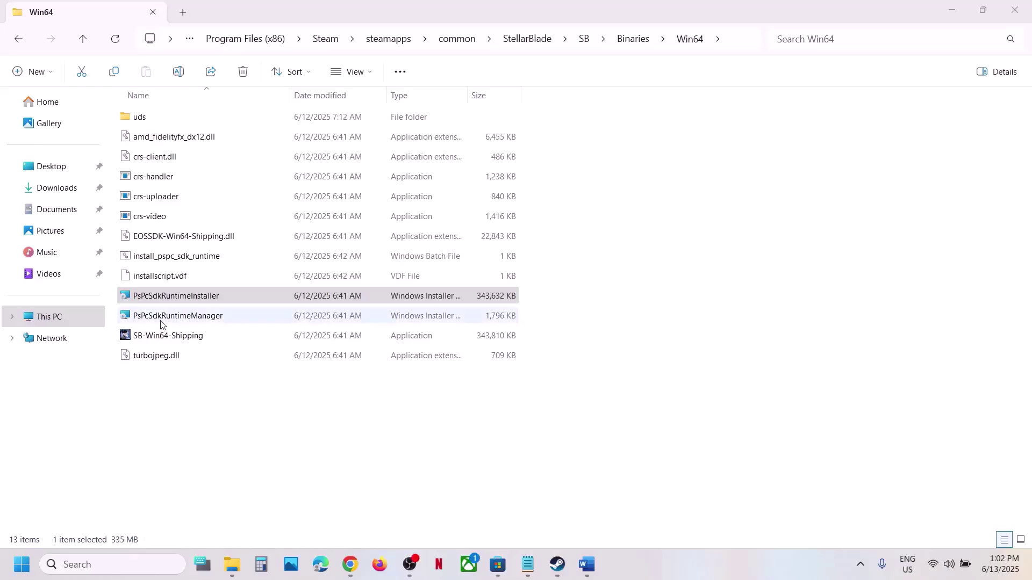
pyautogui.click(200, 318)
pyautogui.doubleClick(192, 321)
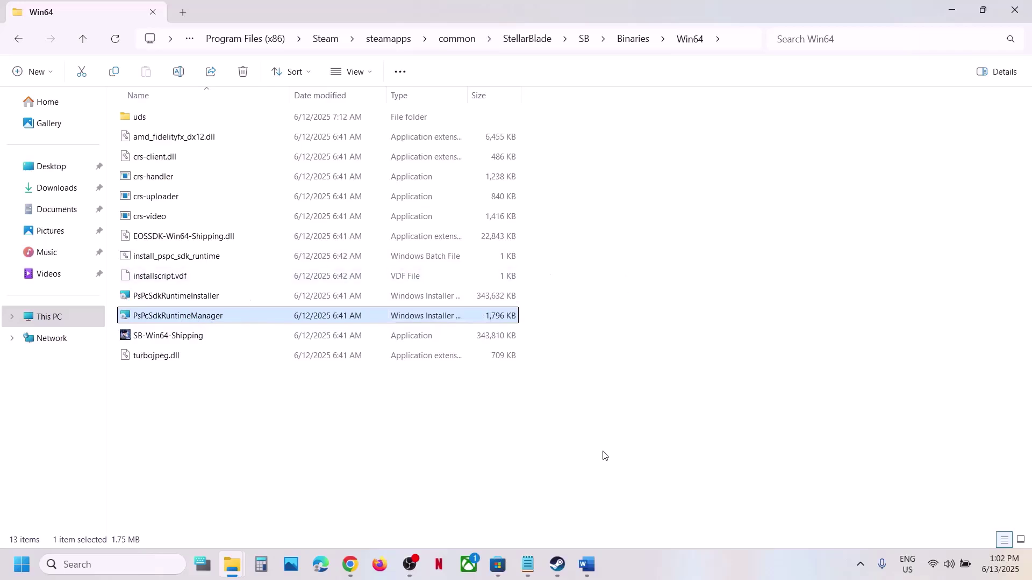
# - Switch to the Word notes and highlight the Step 5 path ending in StellarBlade\Engine\Extras\Redist\en-us
pyautogui.click(587, 564)
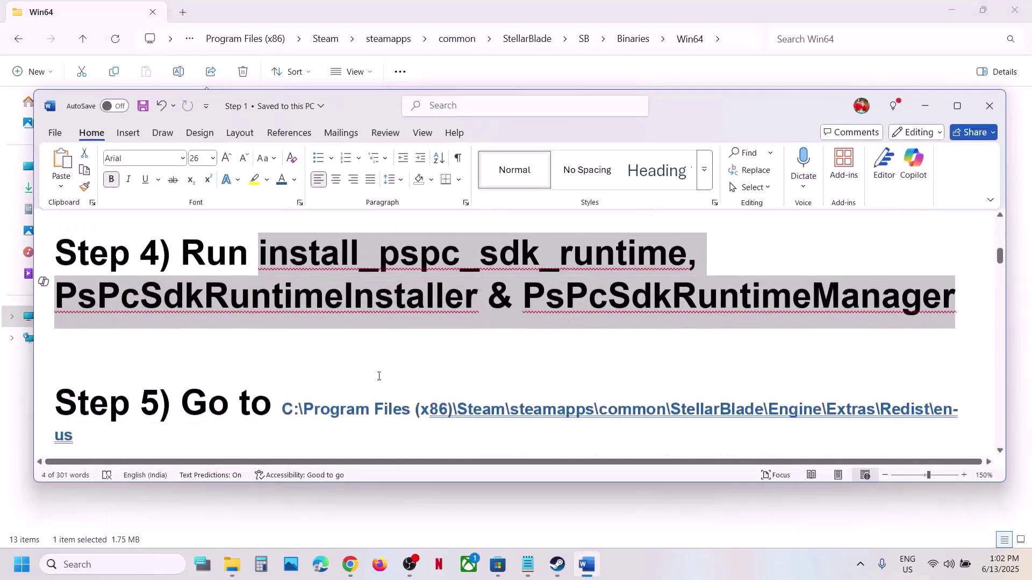
pyautogui.scroll(-2, 379, 377)
pyautogui.moveTo(280, 317); pyautogui.dragTo(91, 337)
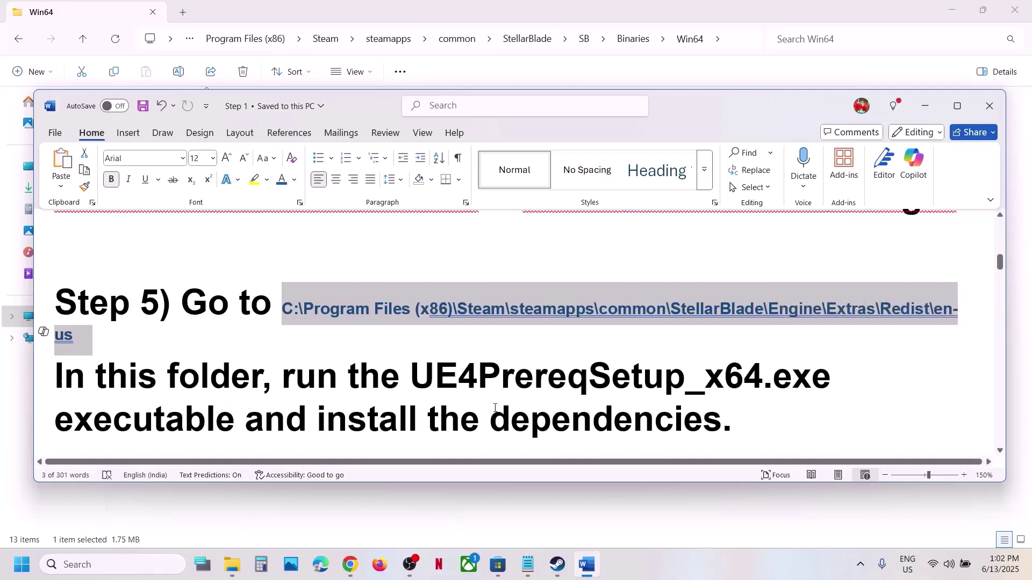
pyautogui.scroll(-1, 495, 408)
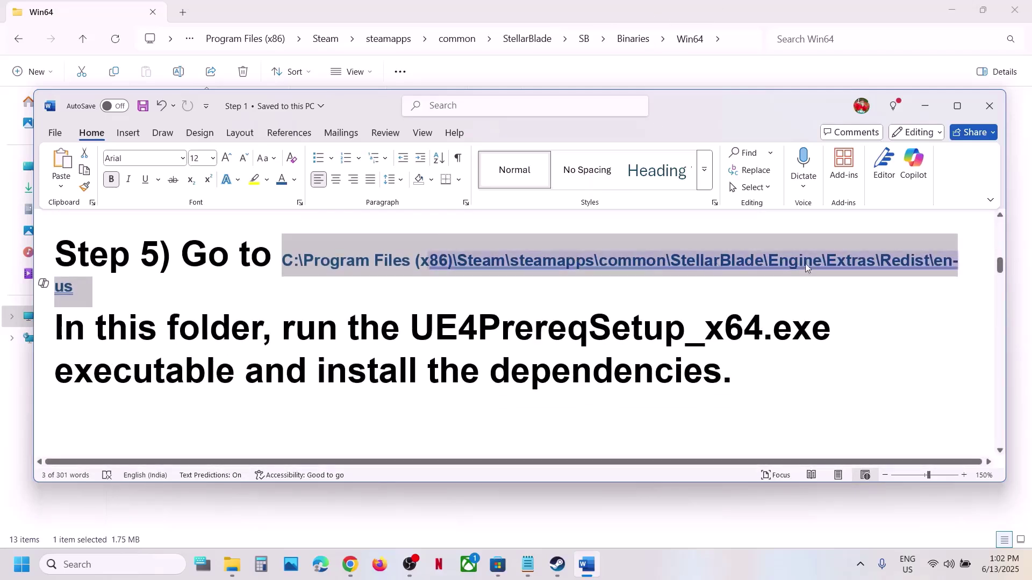
# - Return to File Explorer, open the Engine\Extras\Redist\en-us folder inside StellarBlade, and check its full path
pyautogui.click(223, 23)
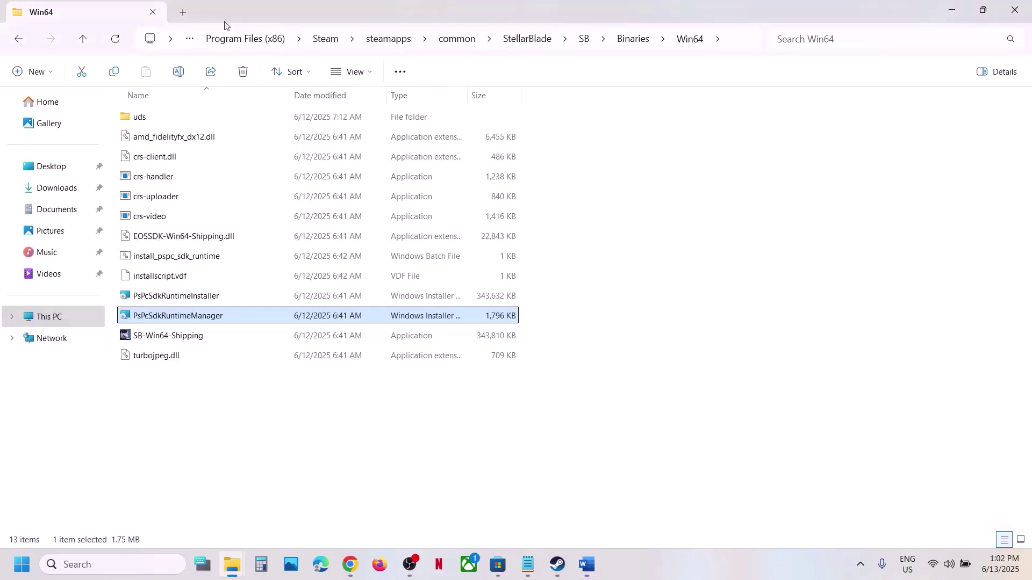
pyautogui.click(84, 41)
pyautogui.click(84, 39)
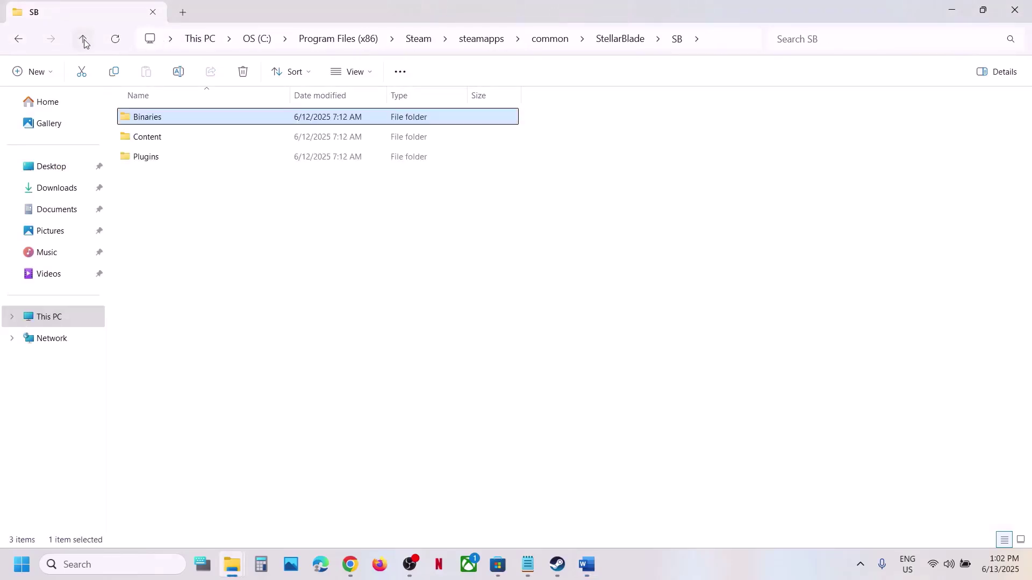
pyautogui.click(84, 40)
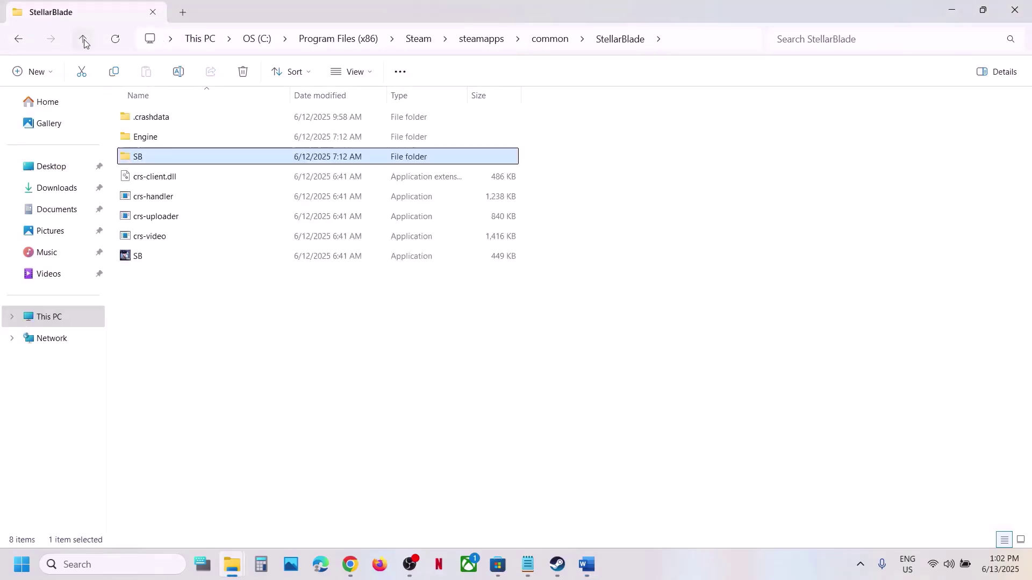
pyautogui.doubleClick(163, 138)
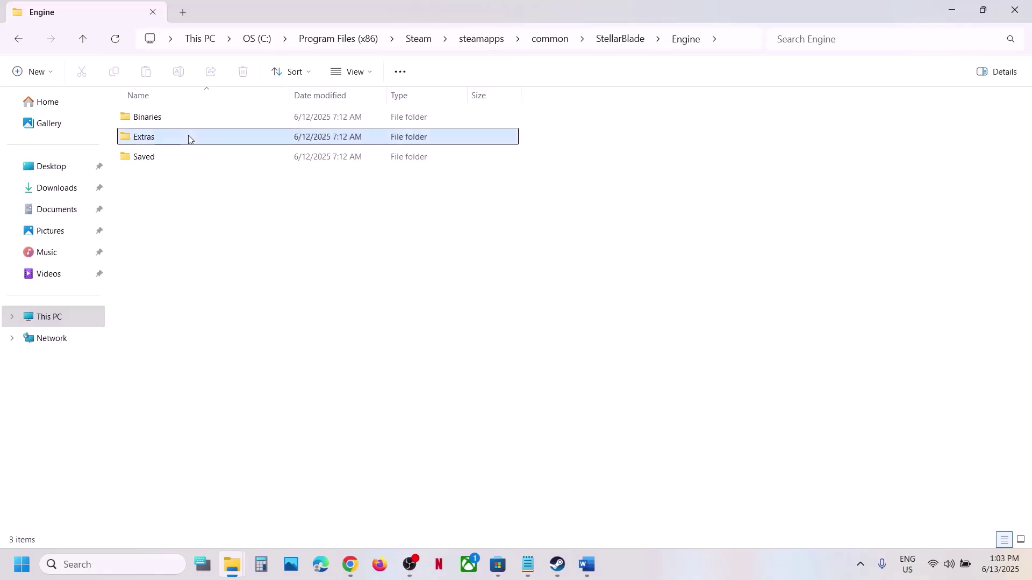
pyautogui.doubleClick(189, 140)
pyautogui.doubleClick(165, 119)
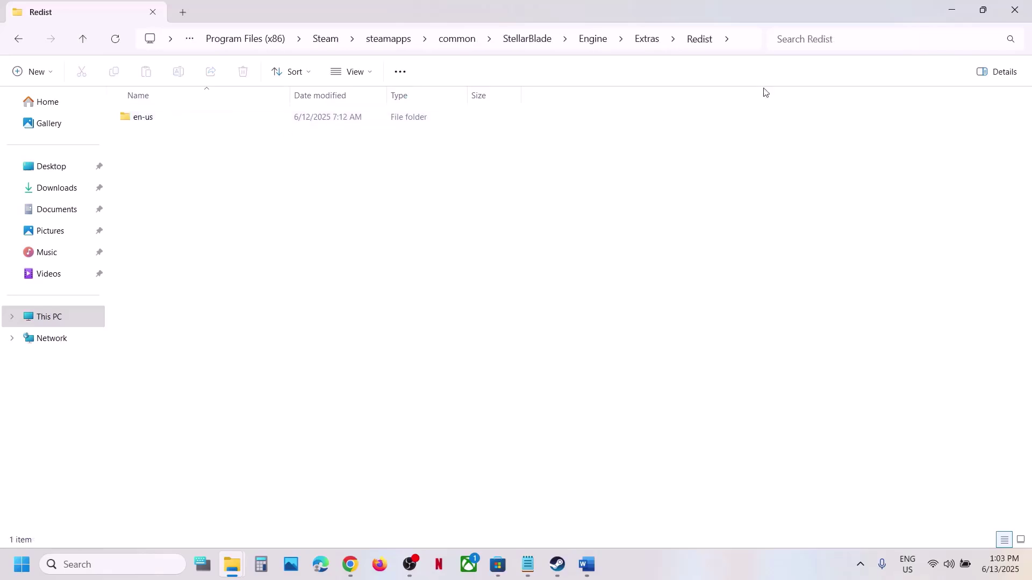
pyautogui.doubleClick(145, 123)
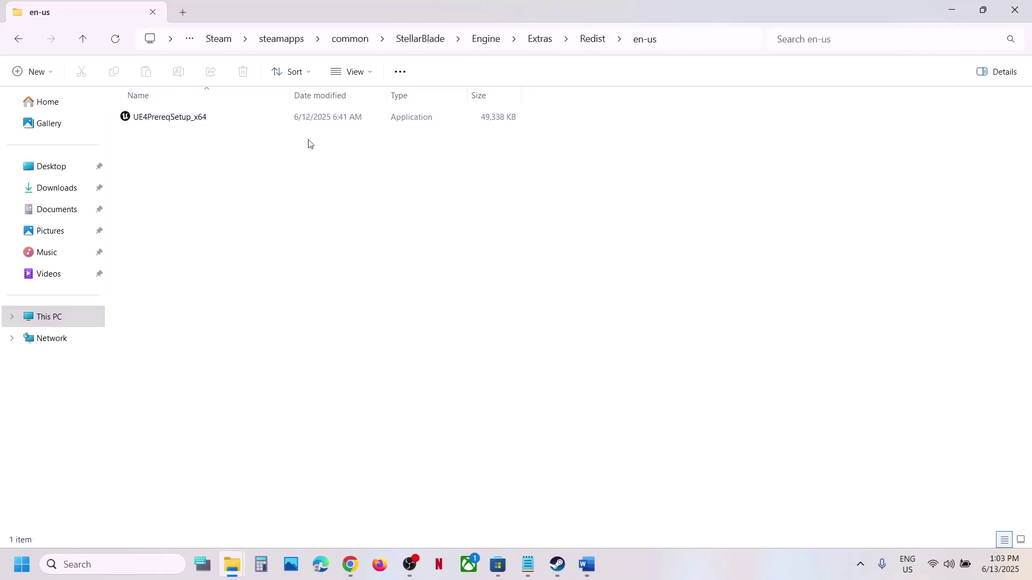
pyautogui.click(681, 46)
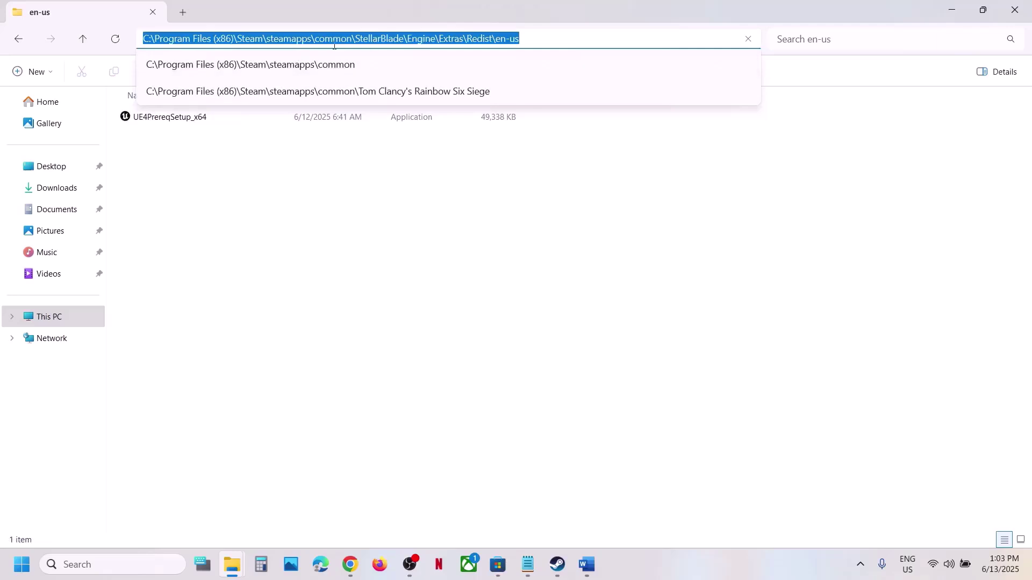
pyautogui.click(287, 249)
# - Run UE4PrereqSetup_x64 as administrator, allow it to make changes, uninstall the existing UE Prerequisites, and close the setup
pyautogui.click(150, 117)
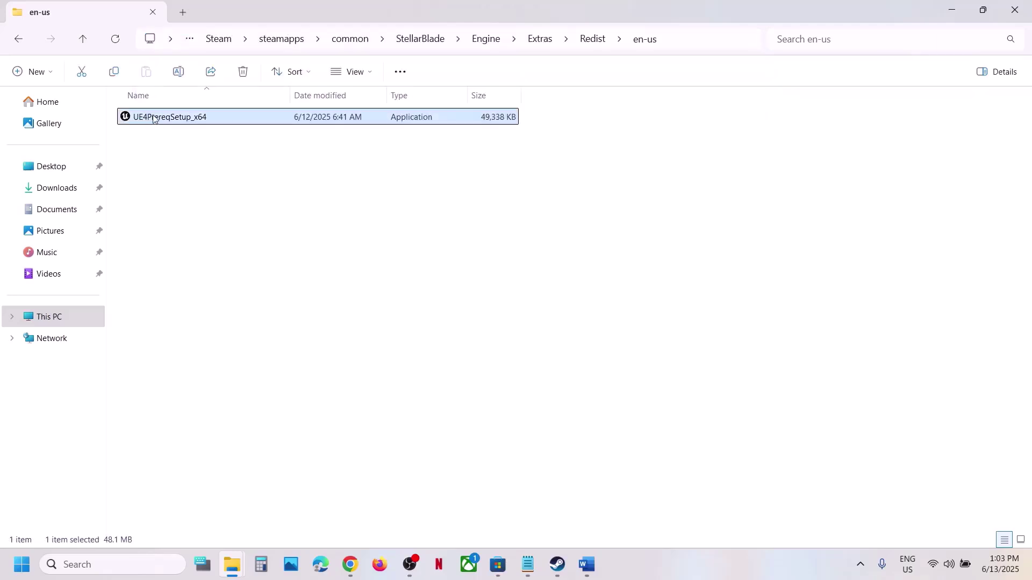
pyautogui.rightClick(153, 118)
pyautogui.click(240, 232)
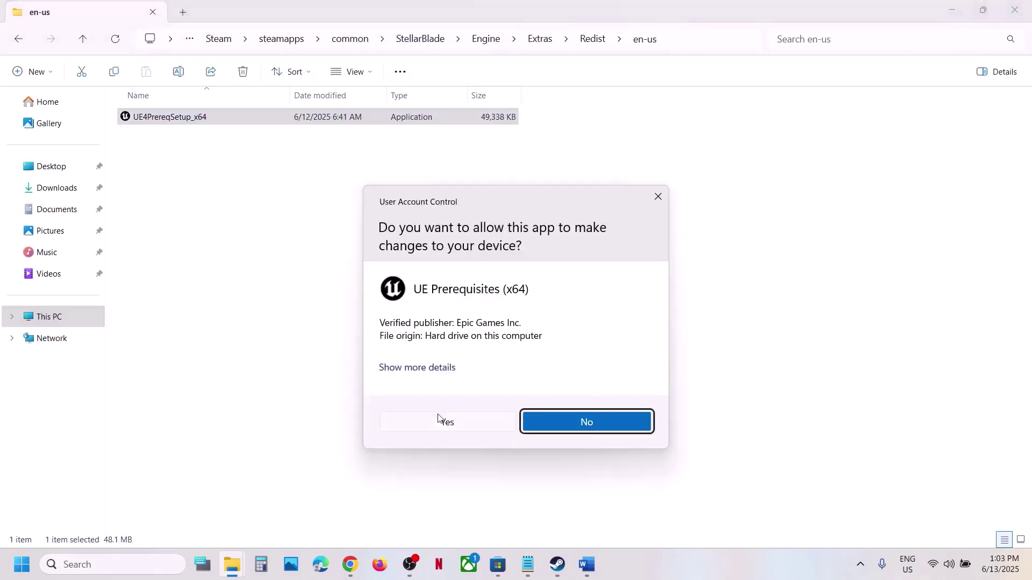
pyautogui.click(440, 421)
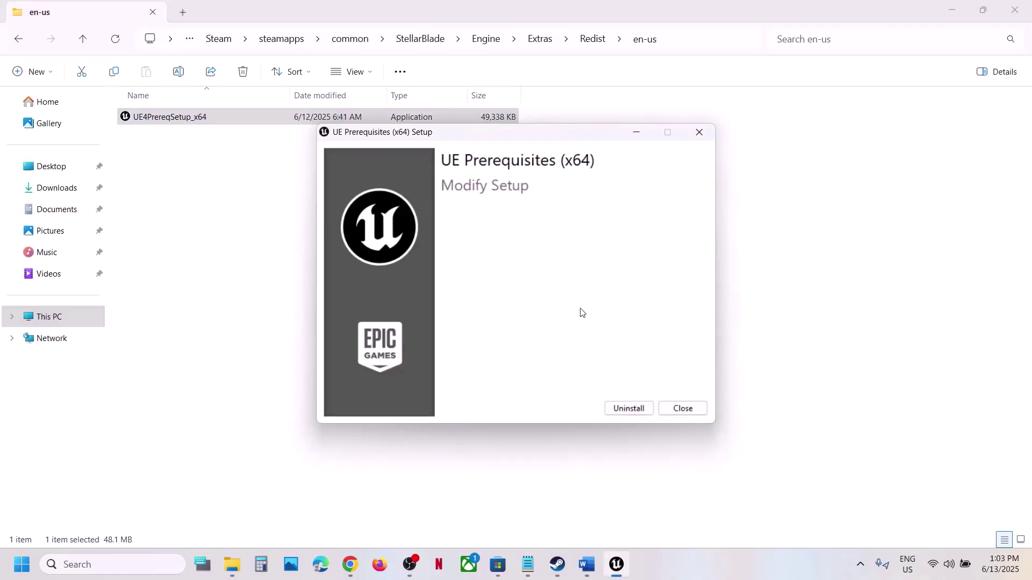
pyautogui.click(629, 410)
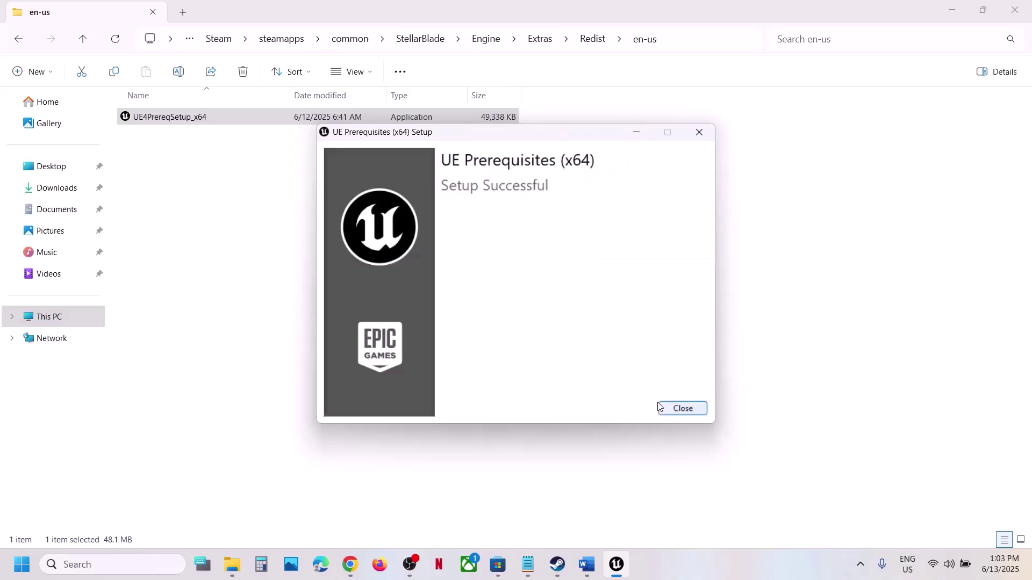
pyautogui.click(678, 409)
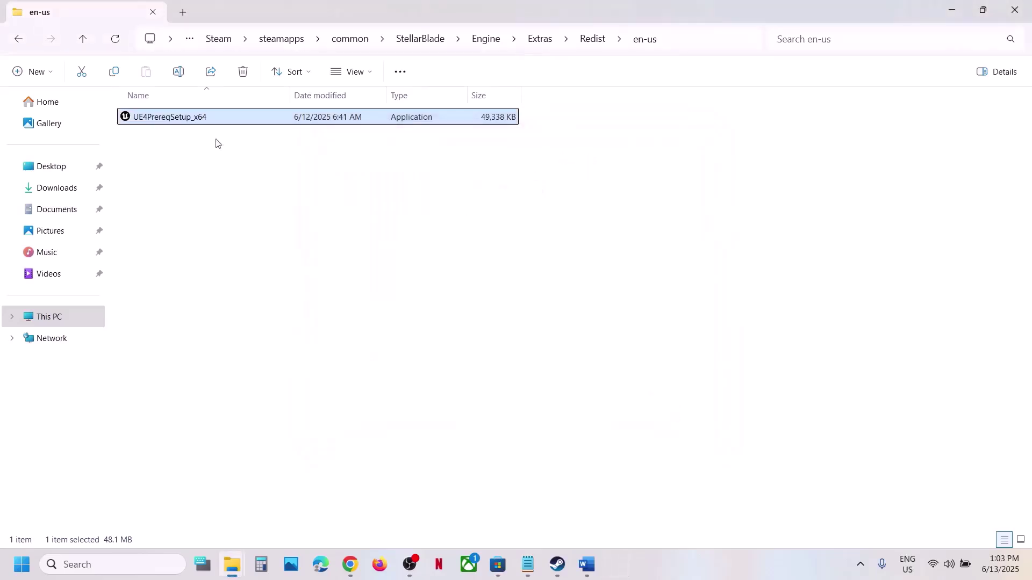
# - Run UE4PrereqSetup_x64 as administrator again, accept the license terms, install UE Prerequisites (x64), and close the setup
pyautogui.rightClick(174, 121)
pyautogui.click(258, 238)
pyautogui.click(474, 421)
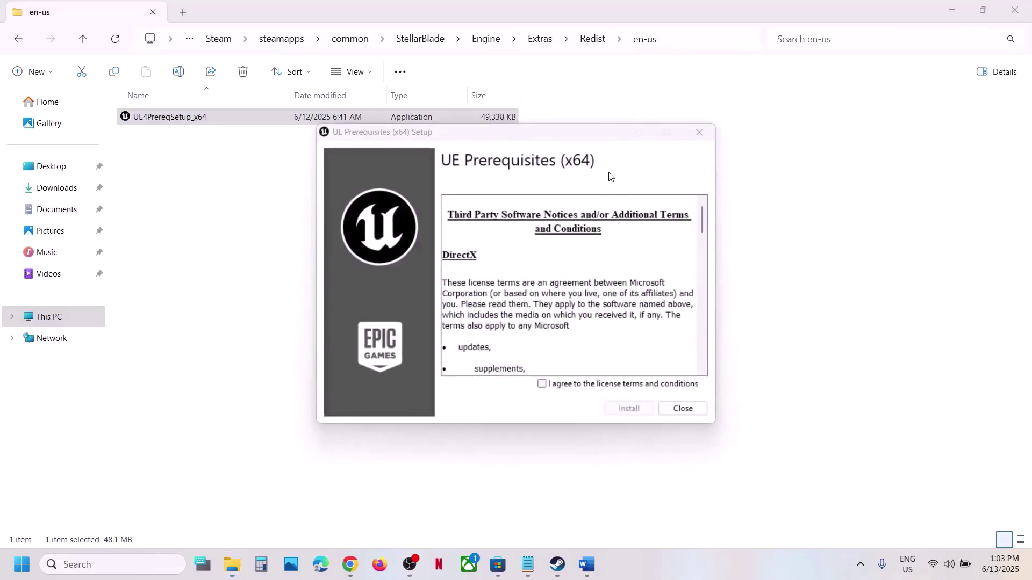
pyautogui.click(542, 384)
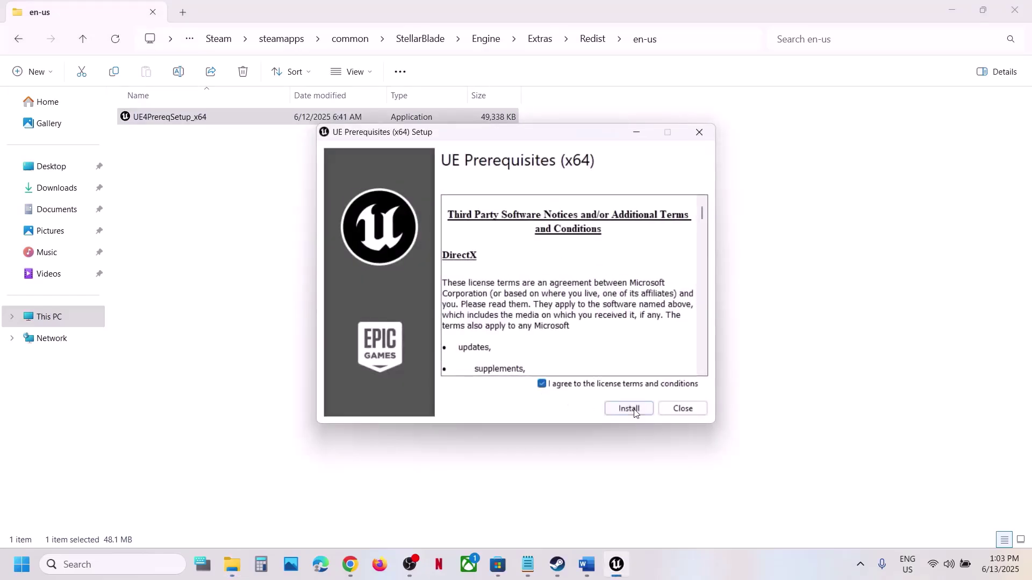
pyautogui.click(629, 409)
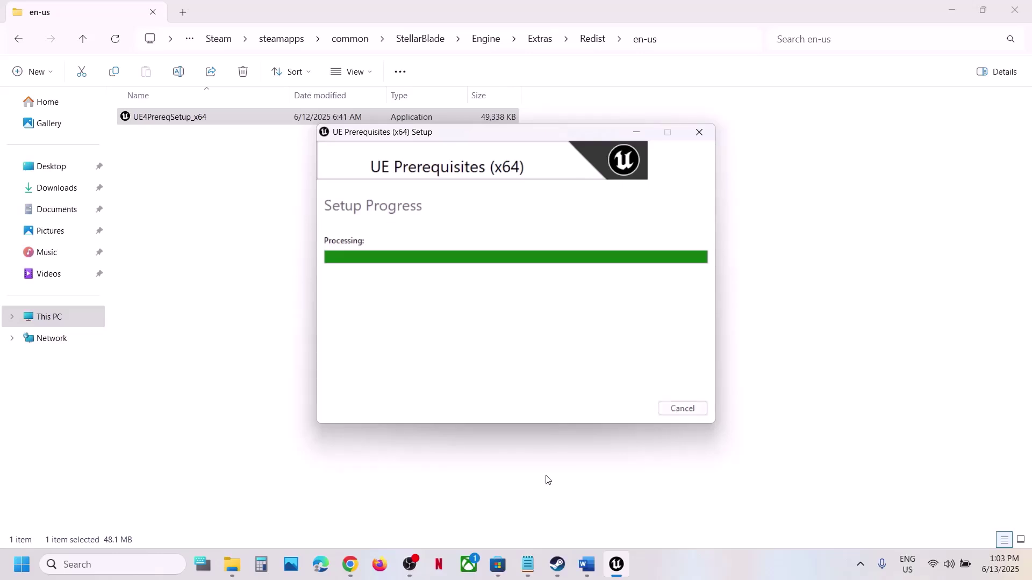
pyautogui.click(682, 409)
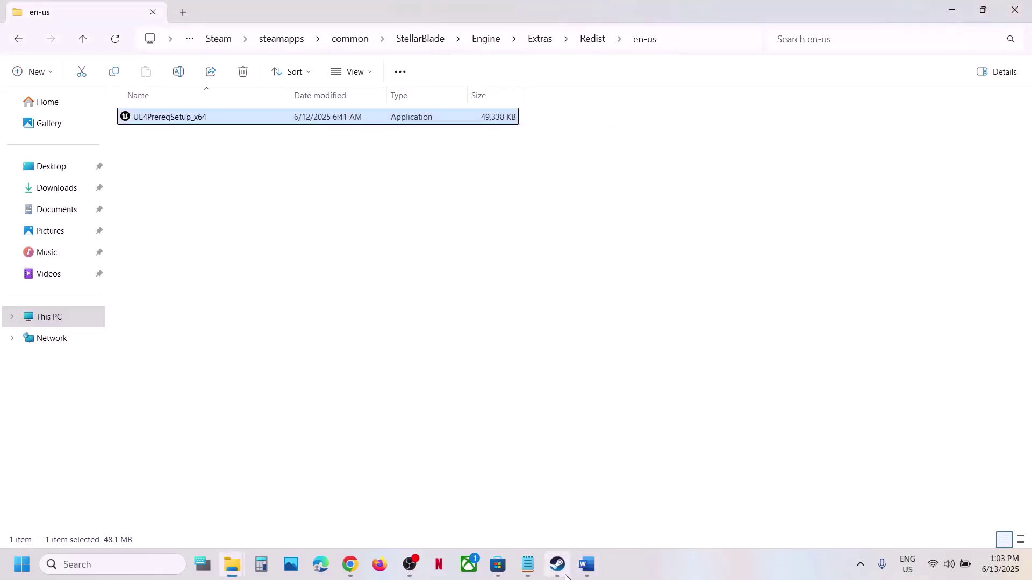
# - Bring up Steam, return to the Word notes, and highlight the Step 6 instruction to increase the virtual memory
pyautogui.click(557, 564)
pyautogui.click(587, 565)
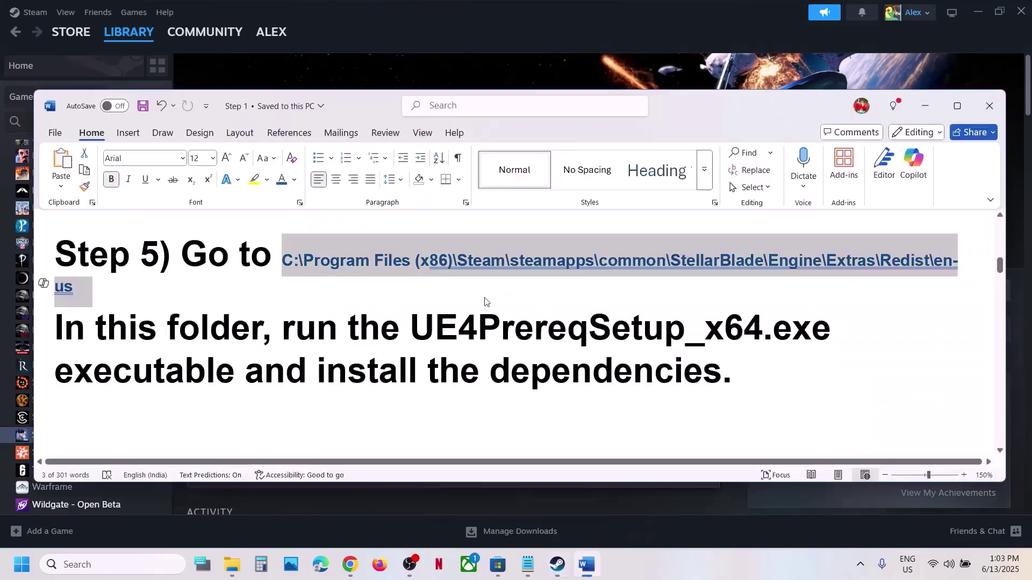
pyautogui.scroll(-3, 453, 313)
pyautogui.scroll(-1, 419, 328)
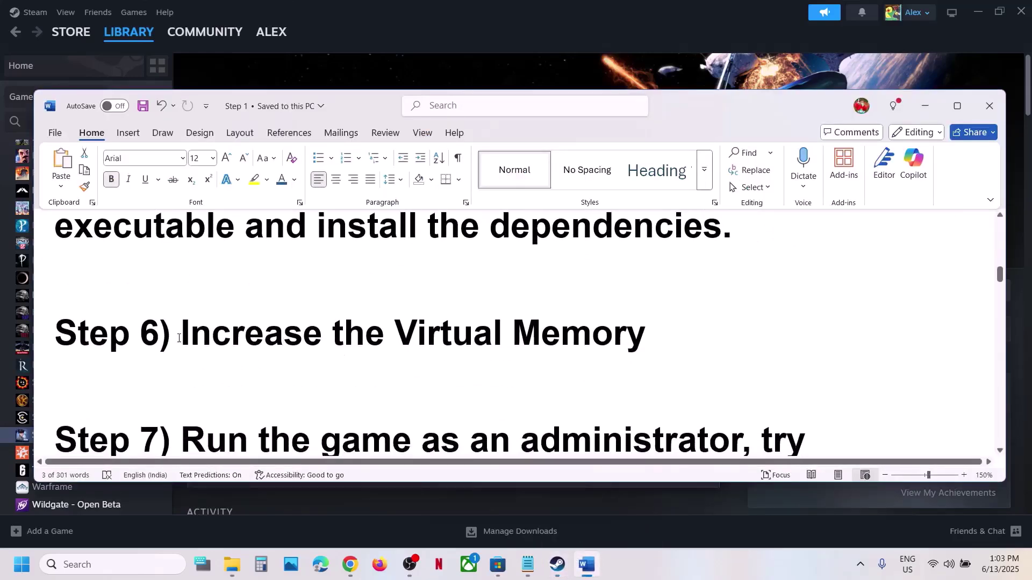
pyautogui.moveTo(179, 337); pyautogui.dragTo(728, 329)
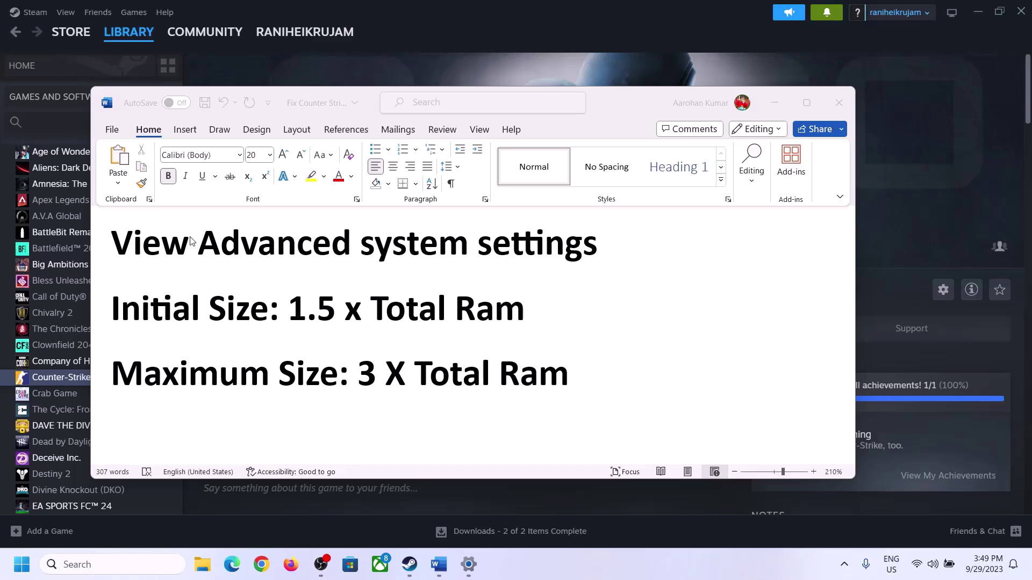
# - Copy "View Advanced system settings" from the notes, search Windows for it, and open the matching Control Panel entry
pyautogui.click(146, 249)
pyautogui.moveTo(122, 248); pyautogui.dragTo(558, 268)
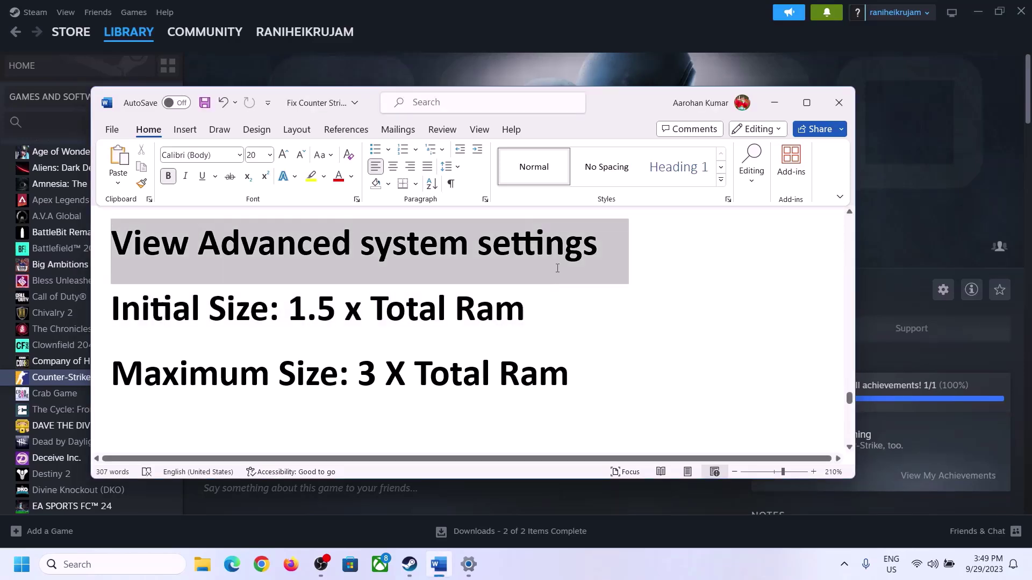
pyautogui.hotkey('ctrl', 'c')
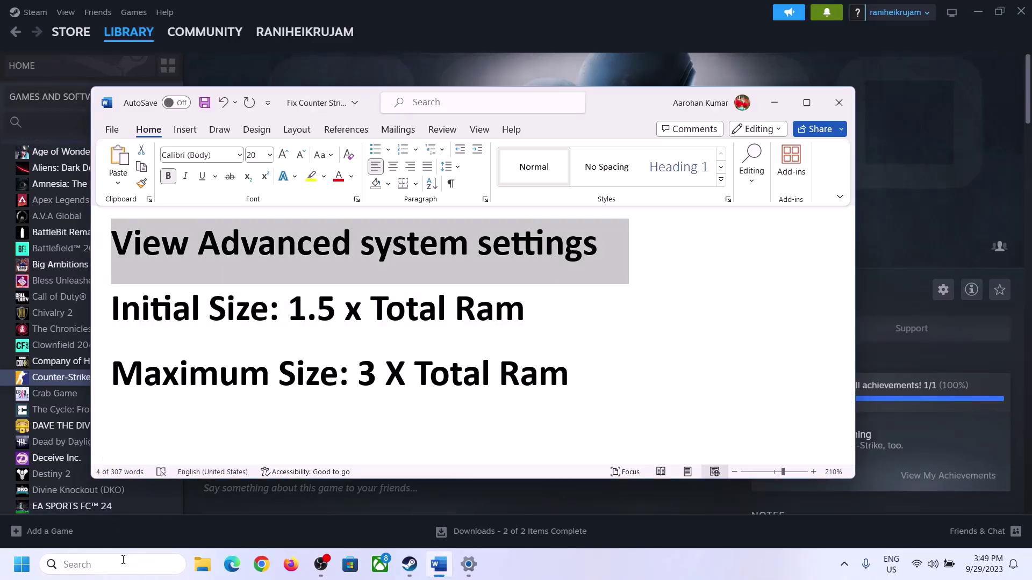
pyautogui.click(124, 563)
pyautogui.hotkey('ctrl', 'v')
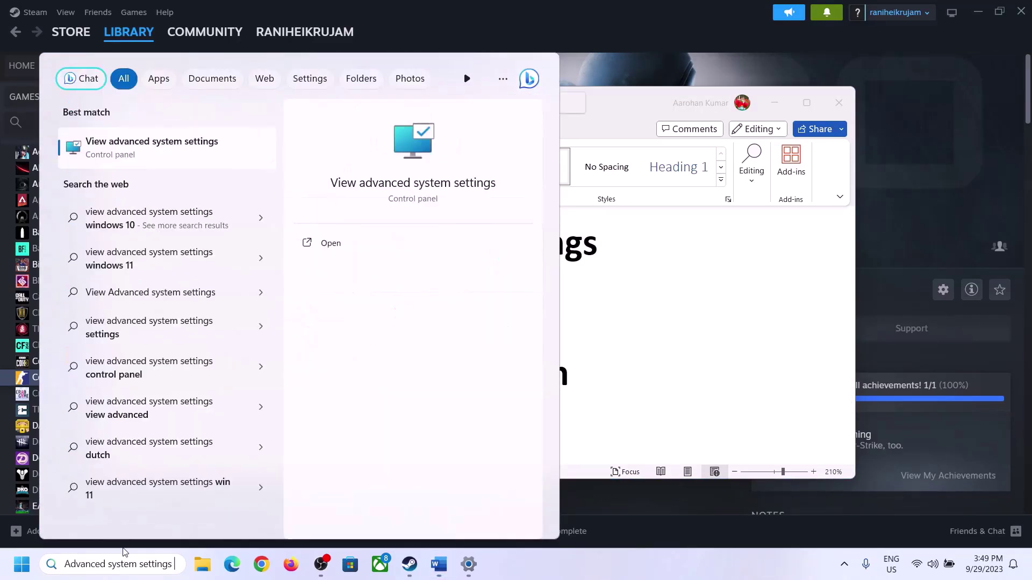
pyautogui.click(146, 156)
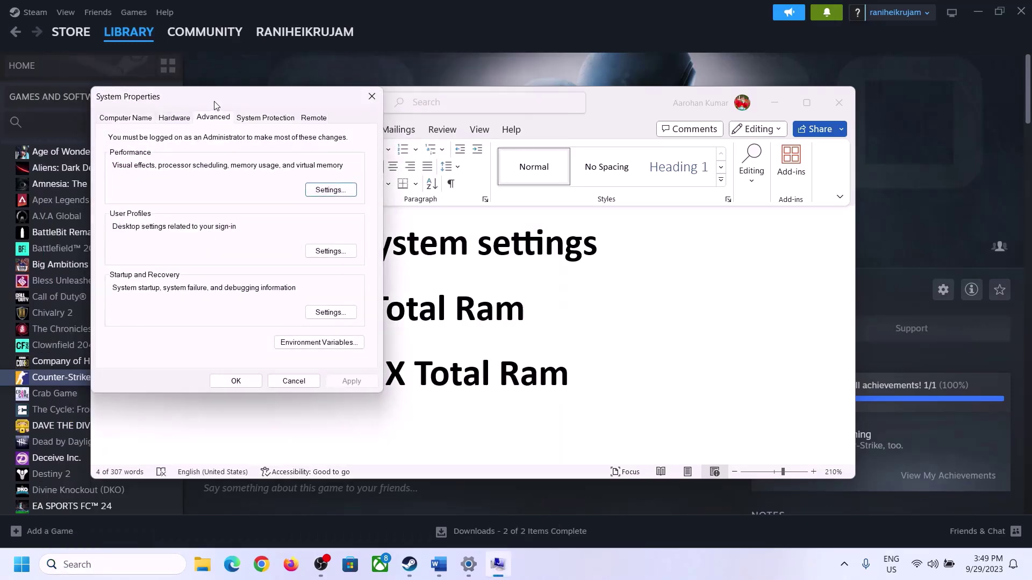
# - In the virtual memory settings, turn off automatic paging file management and choose a custom size for drive C:
pyautogui.moveTo(215, 105); pyautogui.dragTo(463, 186)
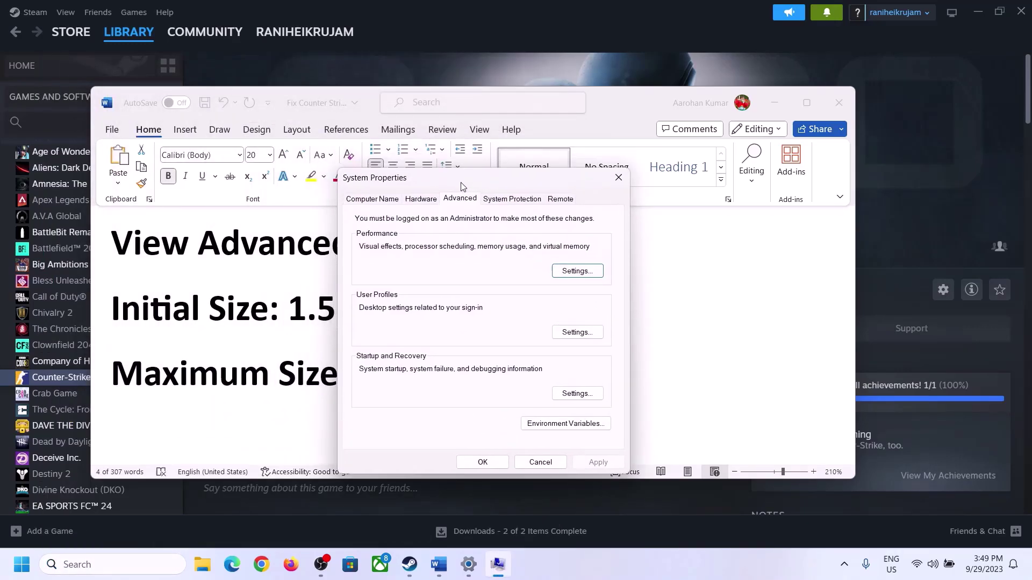
pyautogui.click(579, 272)
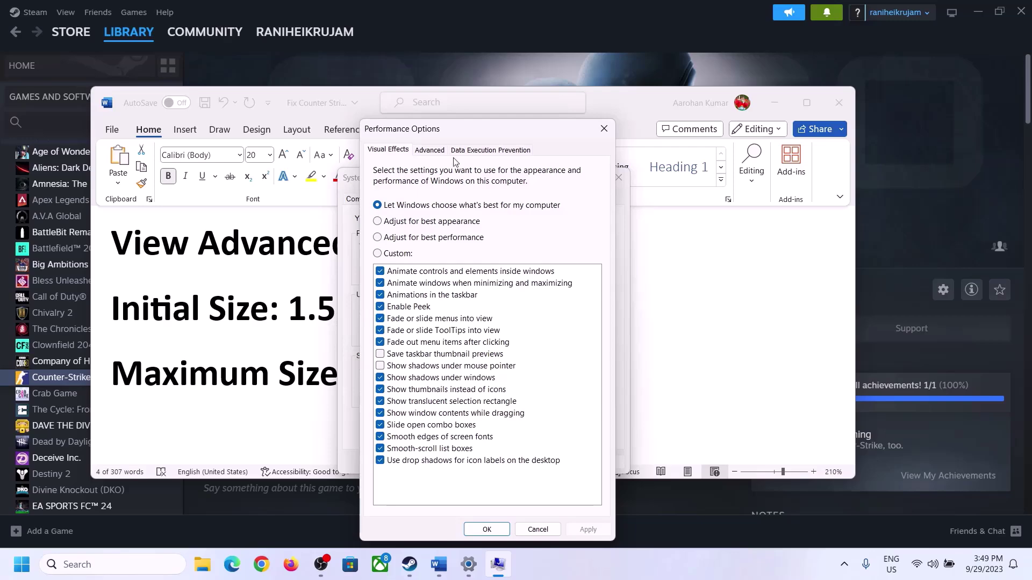
pyautogui.click(430, 150)
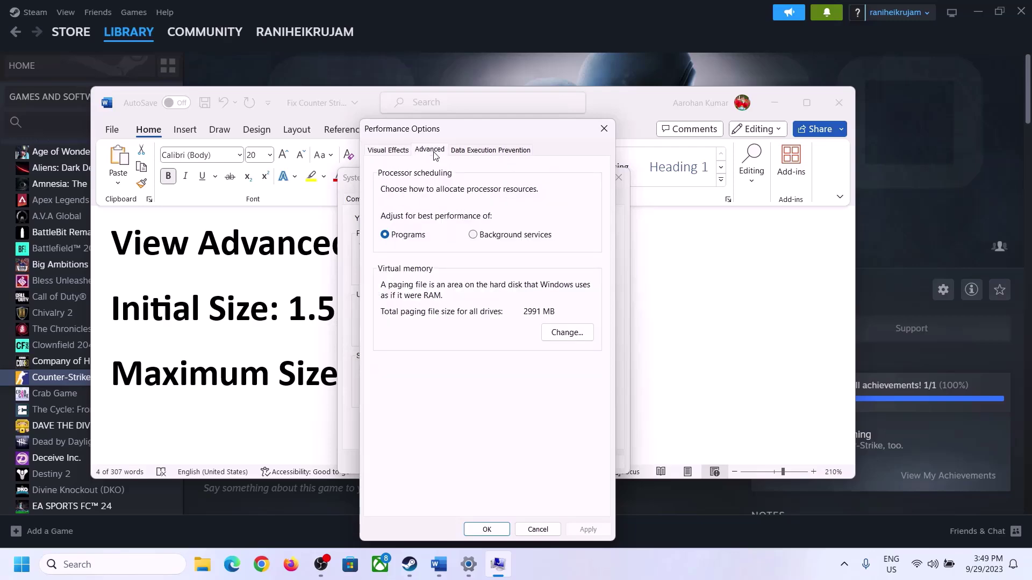
pyautogui.click(571, 332)
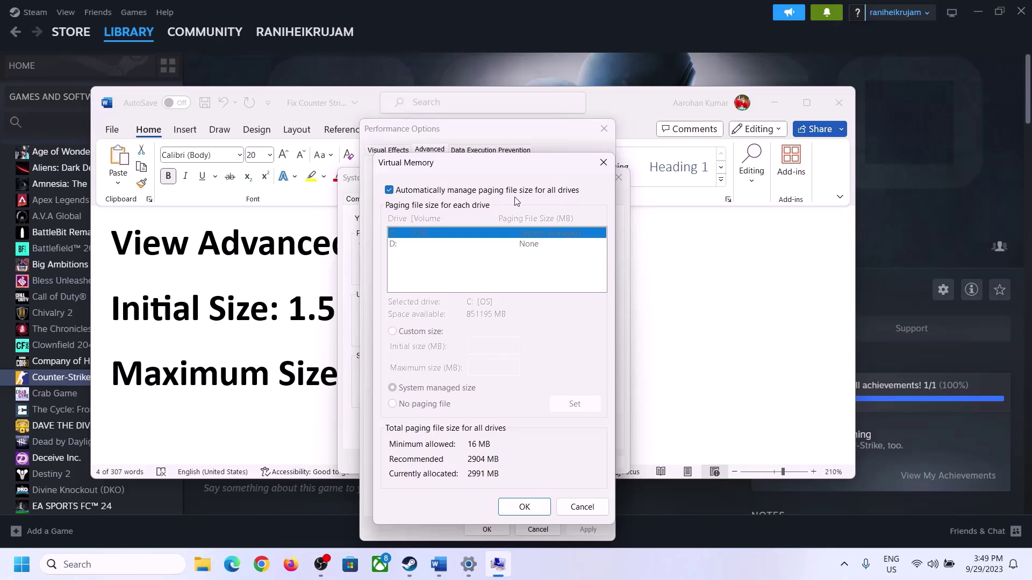
pyautogui.click(390, 191)
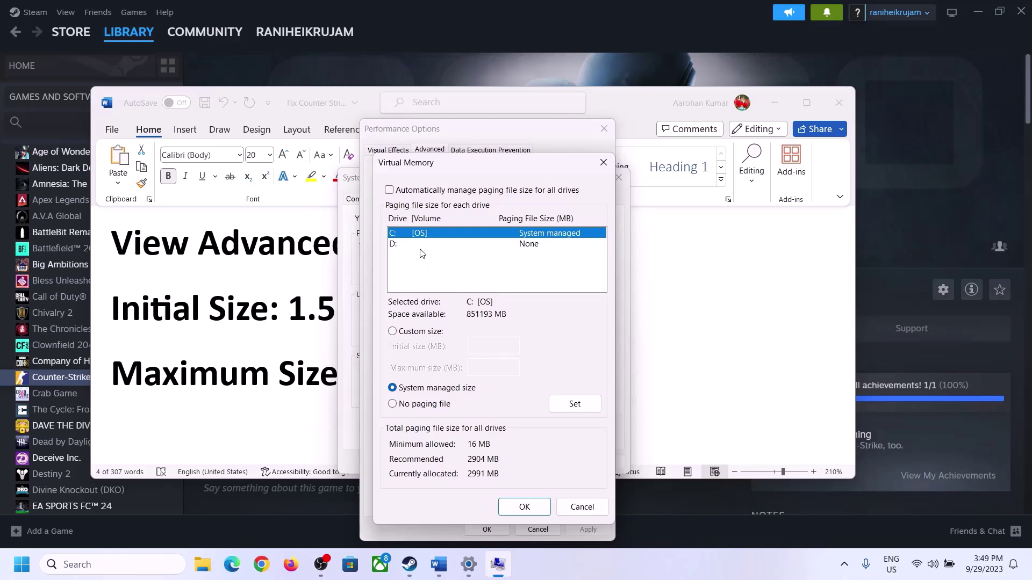
pyautogui.click(393, 333)
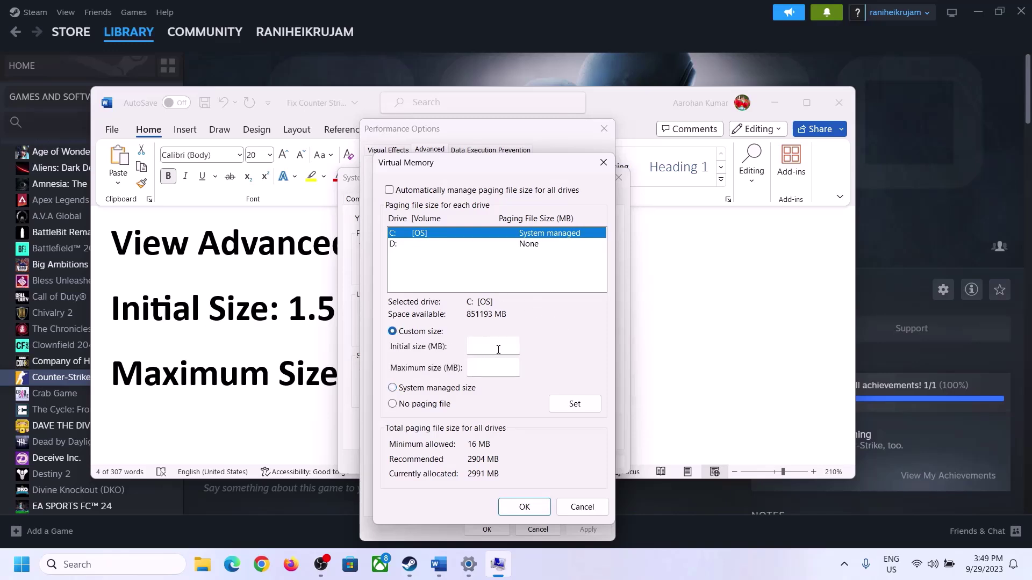
# - Highlight the "1.5 x Total Ram" formula in the Word notes, and highlight the installed RAM on the System About page in Settings
pyautogui.click(303, 318)
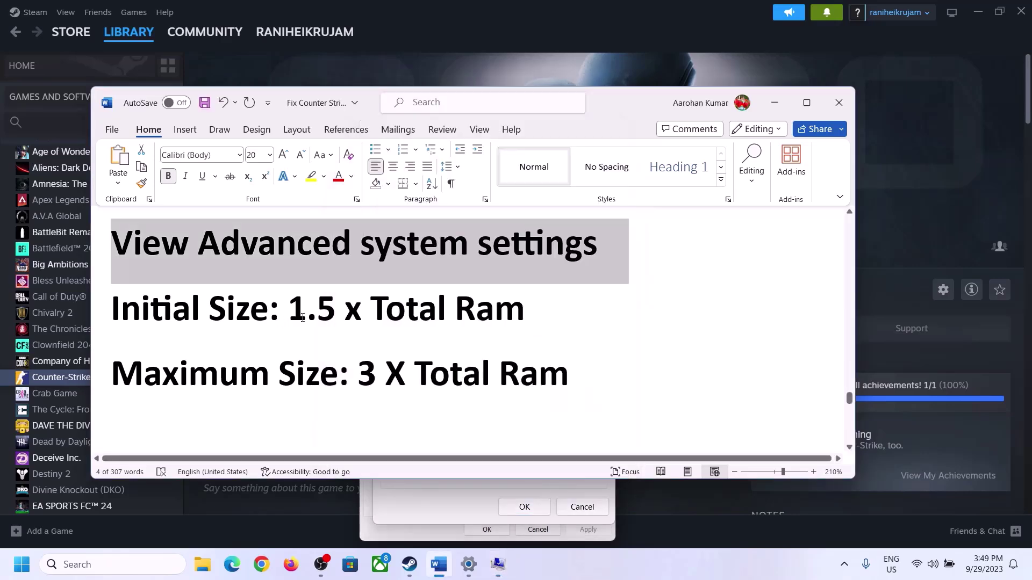
pyautogui.moveTo(297, 308); pyautogui.dragTo(479, 322)
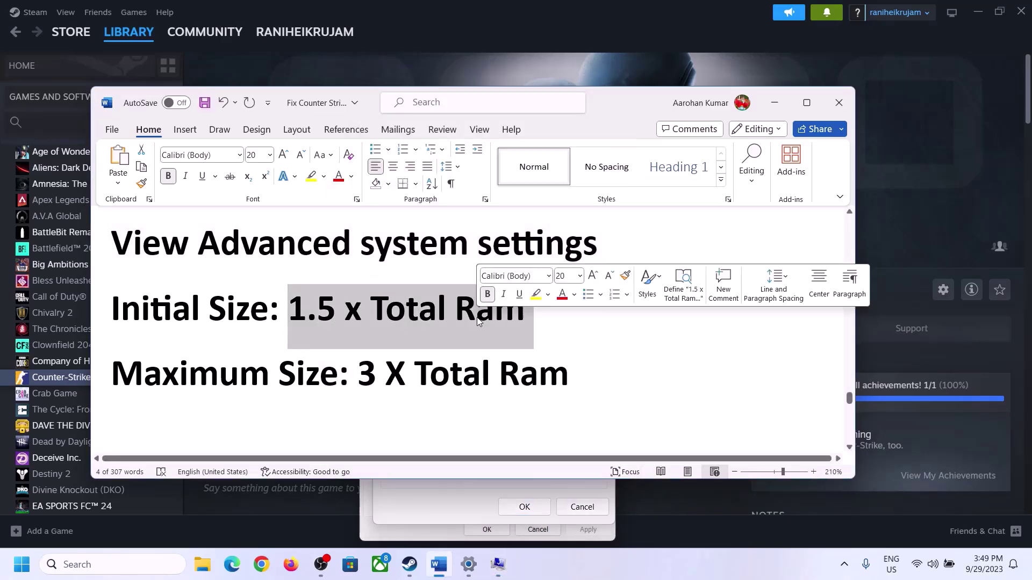
pyautogui.click(469, 565)
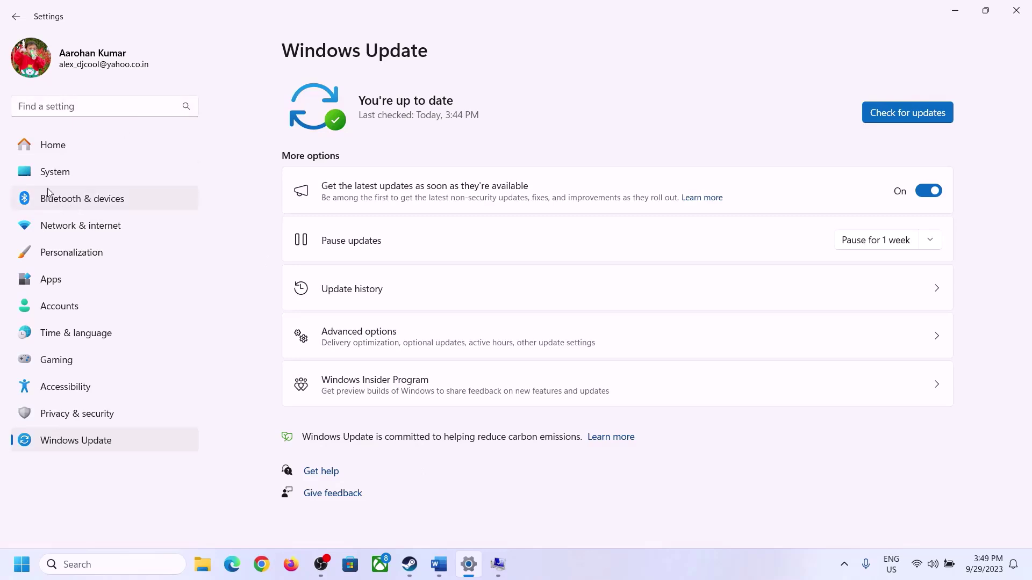
pyautogui.click(48, 172)
pyautogui.scroll(-8, 378, 427)
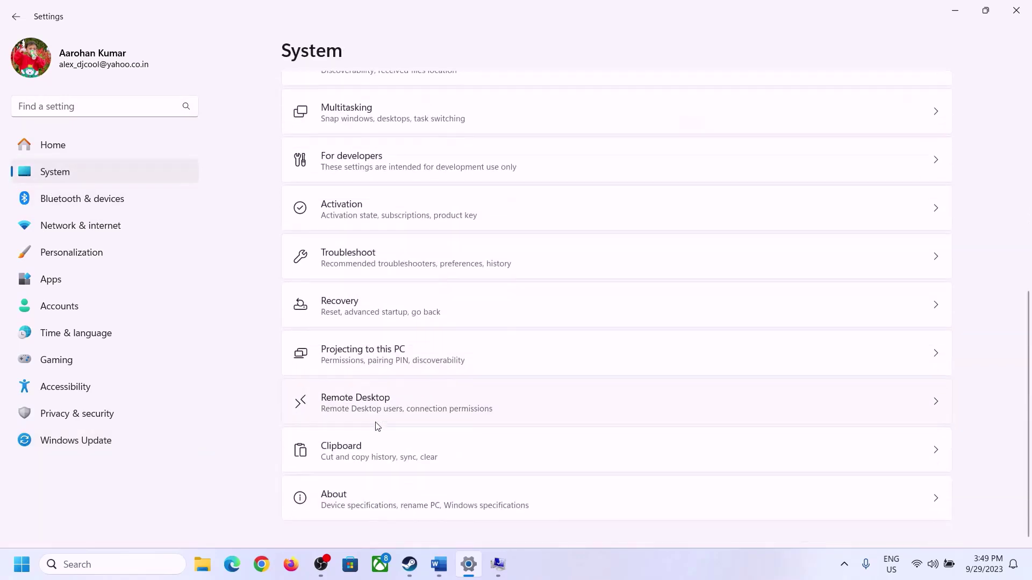
pyautogui.click(339, 508)
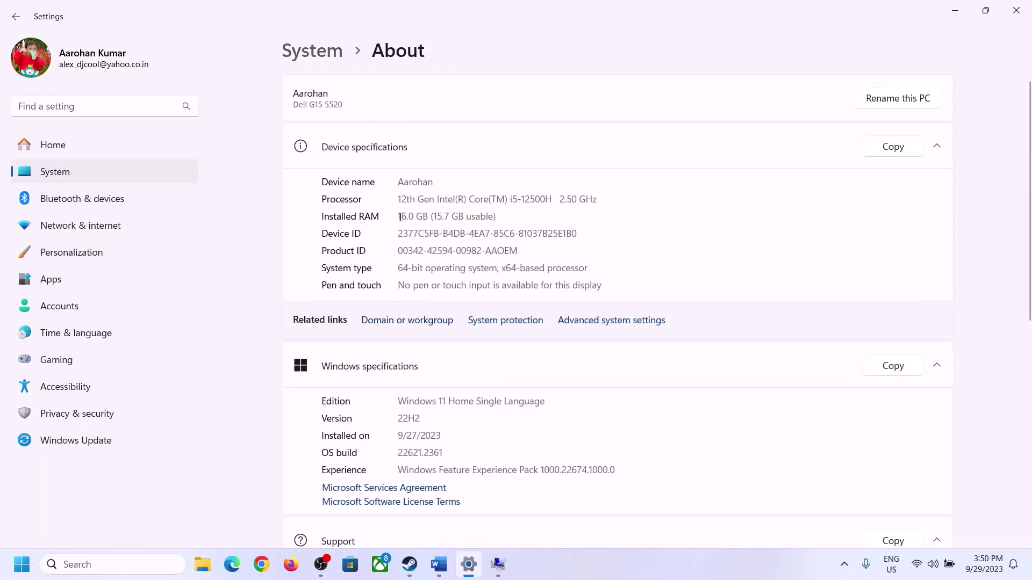
pyautogui.moveTo(407, 216); pyautogui.dragTo(393, 216)
pyautogui.click(415, 217)
pyautogui.moveTo(410, 215); pyautogui.dragTo(397, 216)
# - Run calc to open Calculator, and place it beside the Word notes showing the initial and maximum size formulas
pyautogui.click(494, 566)
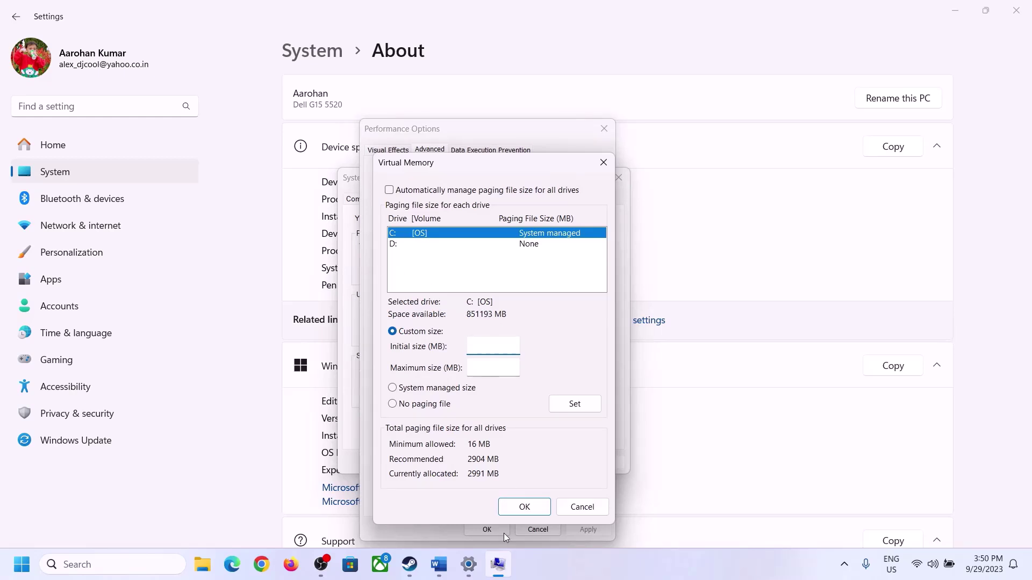
pyautogui.moveTo(469, 565)
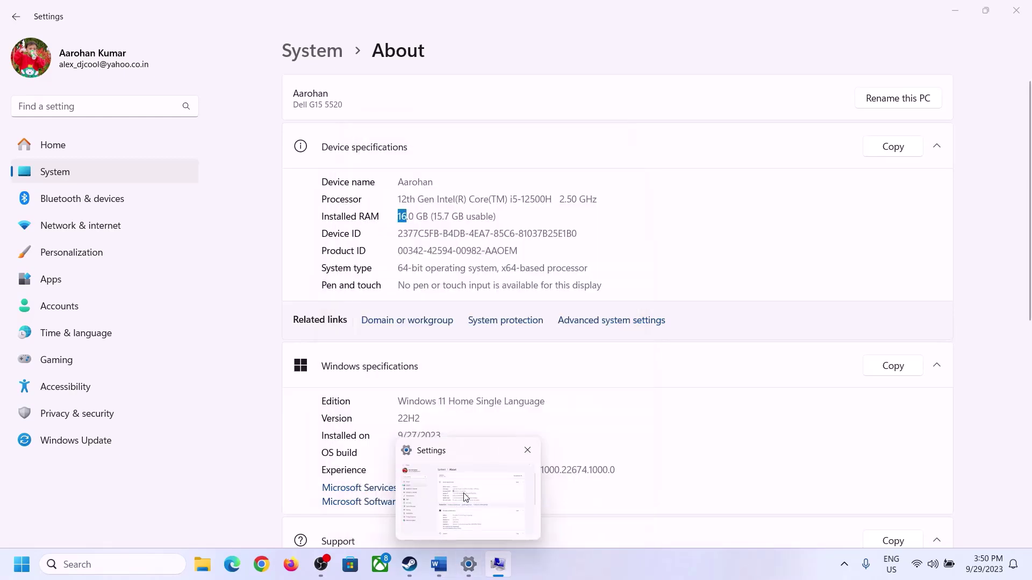
pyautogui.write('c')
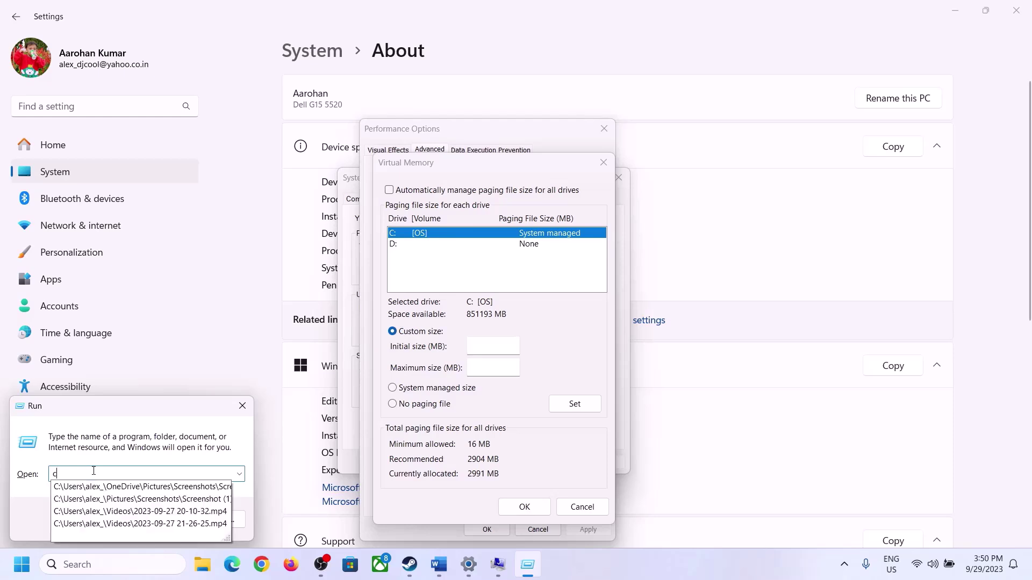
pyautogui.write('alc')
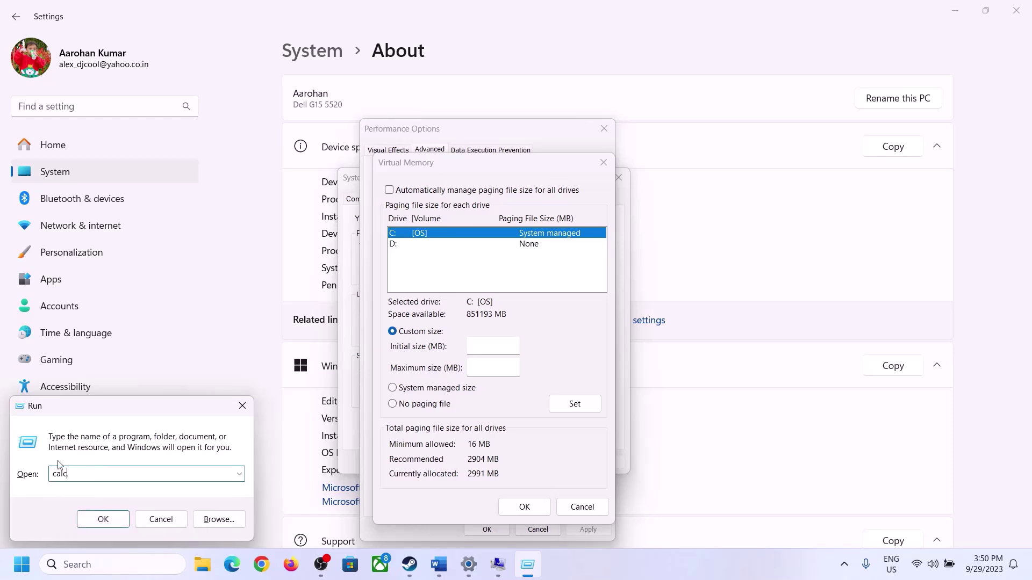
pyautogui.click(102, 519)
pyautogui.moveTo(148, 25); pyautogui.dragTo(739, 199)
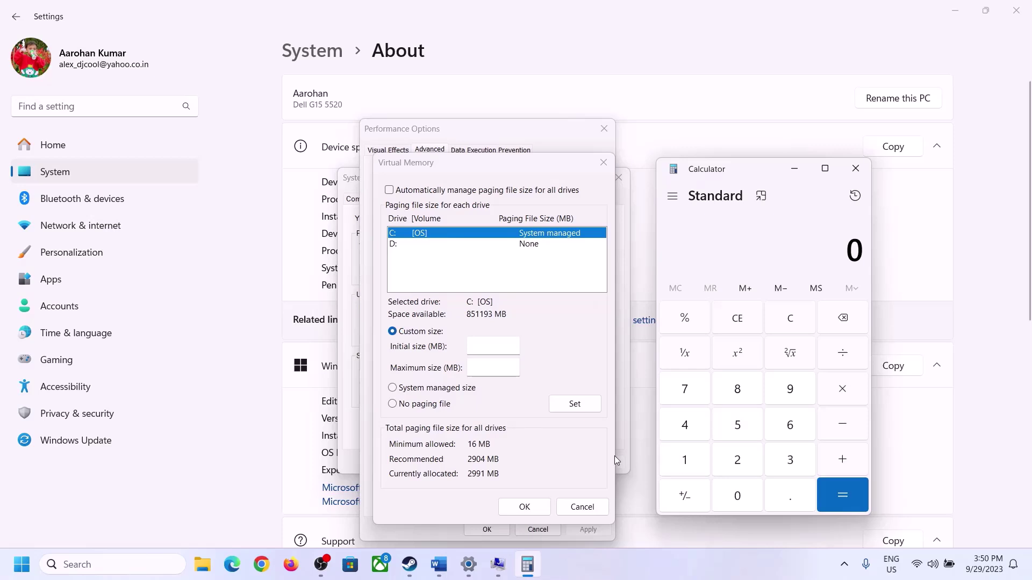
pyautogui.click(438, 574)
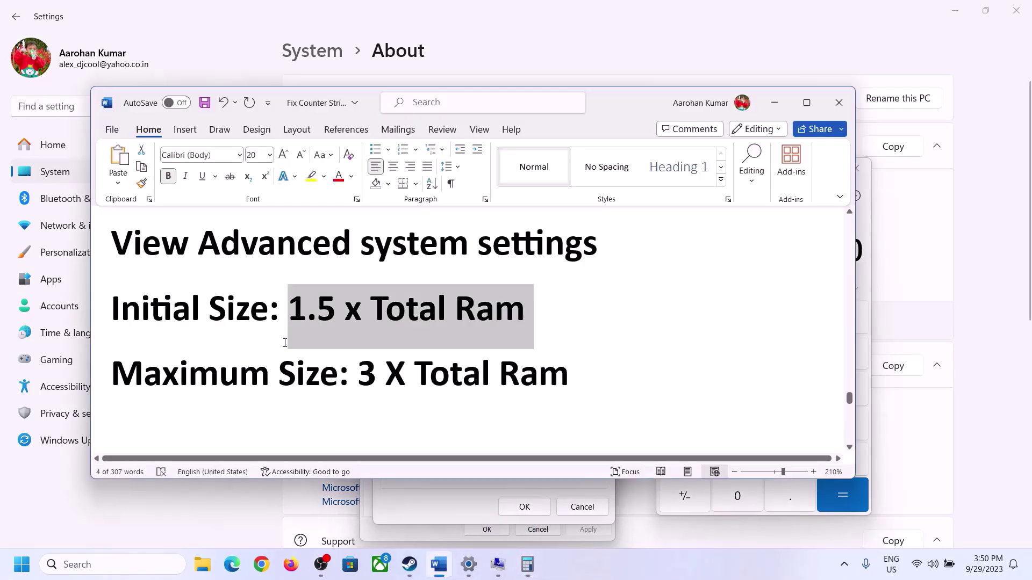
pyautogui.click(529, 565)
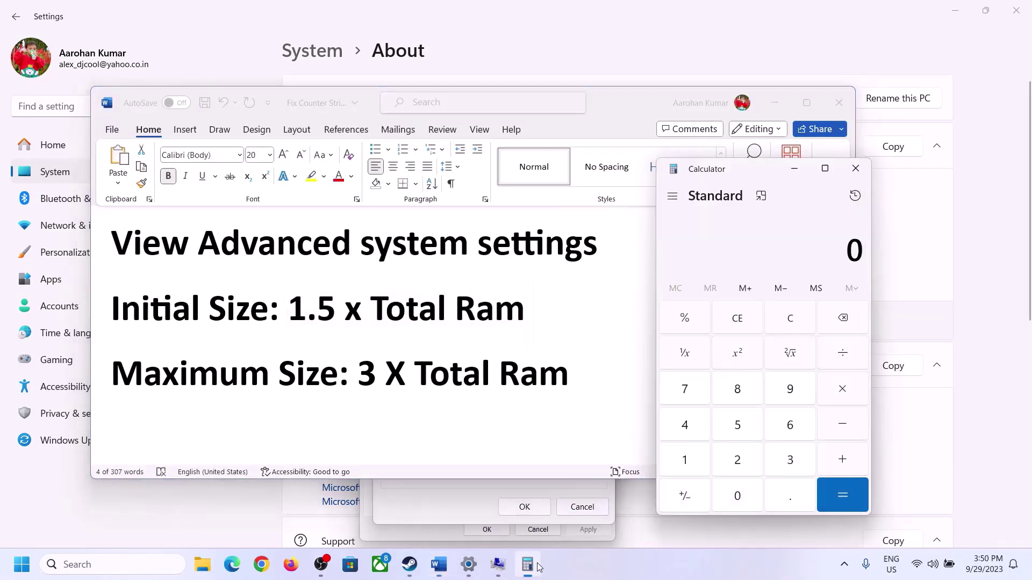
pyautogui.click(687, 464)
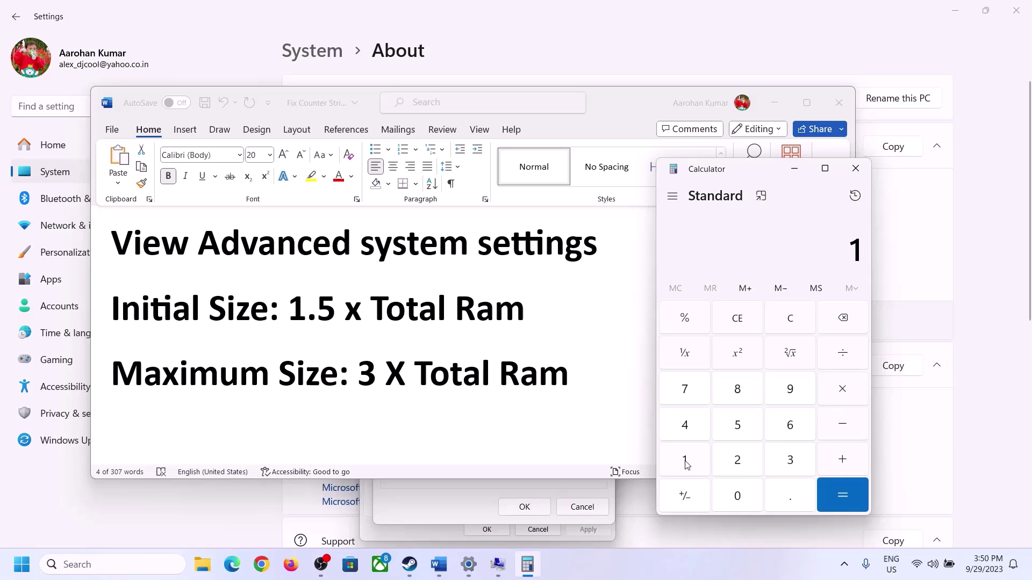
pyautogui.click(786, 434)
pyautogui.click(793, 329)
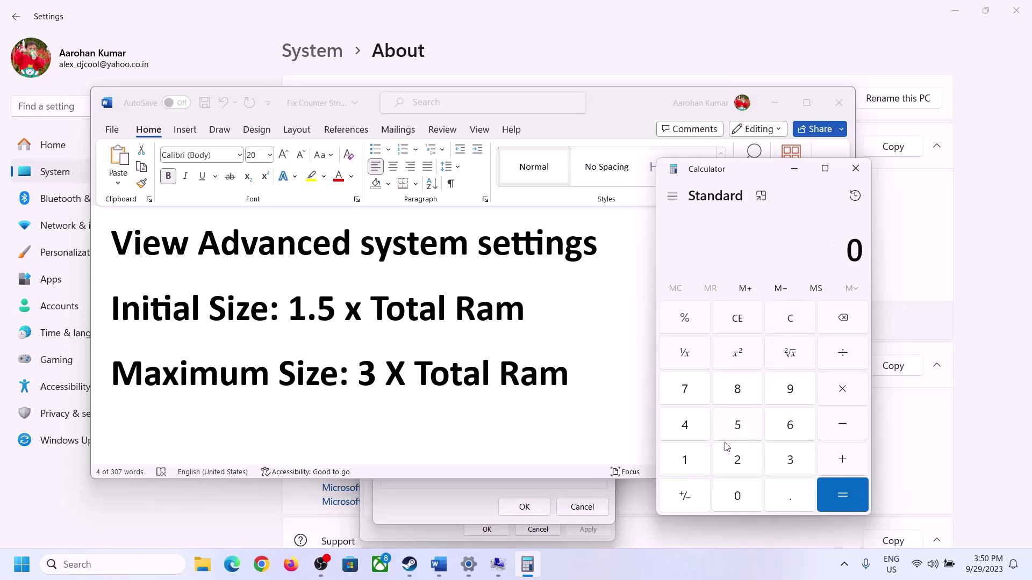
# - Multiply 16 by 1024 in Calculator to convert the installed RAM to megabytes
pyautogui.click(692, 461)
pyautogui.click(774, 431)
pyautogui.click(842, 389)
pyautogui.click(688, 465)
pyautogui.click(739, 502)
pyautogui.click(737, 462)
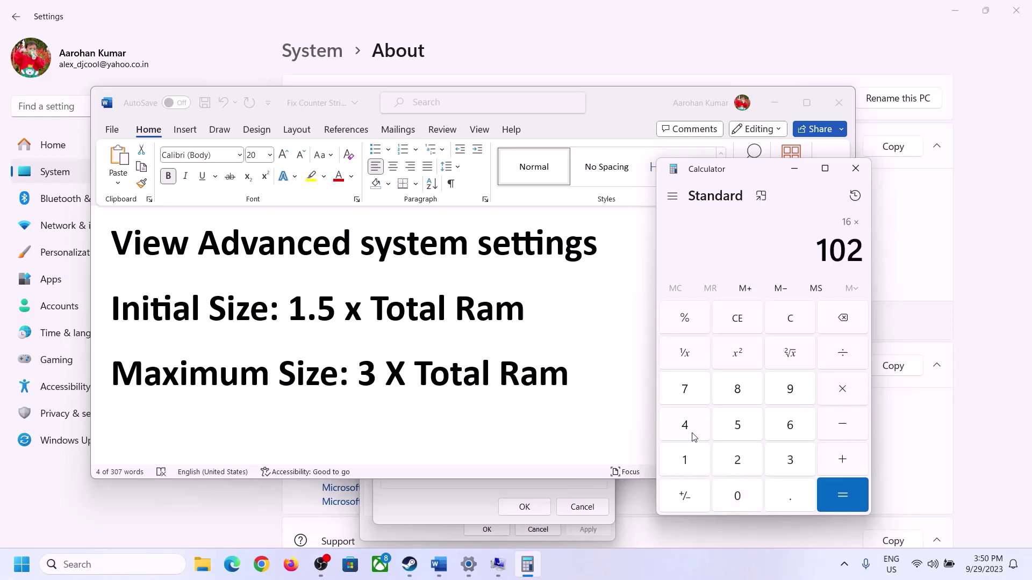
pyautogui.click(692, 434)
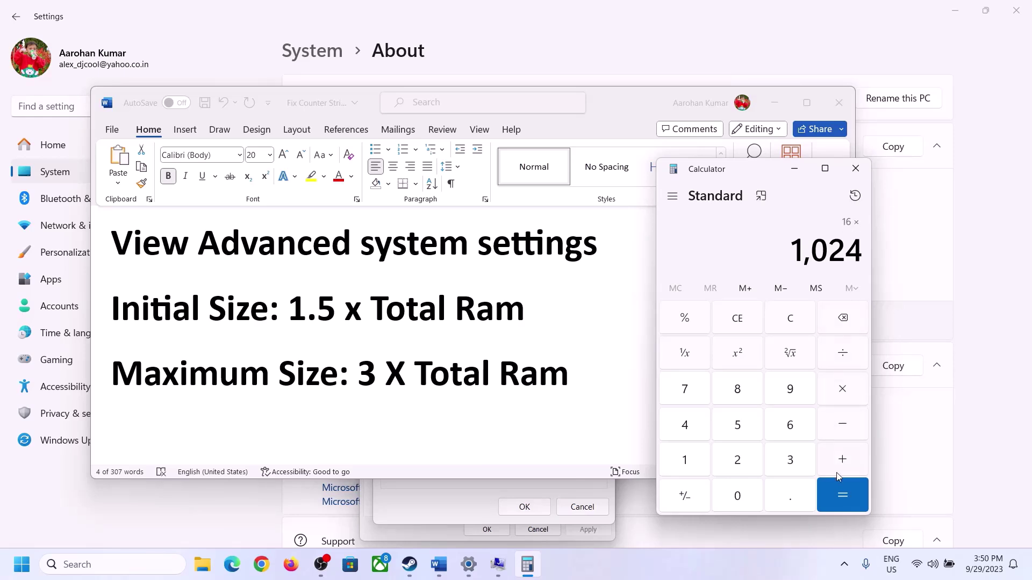
pyautogui.click(842, 495)
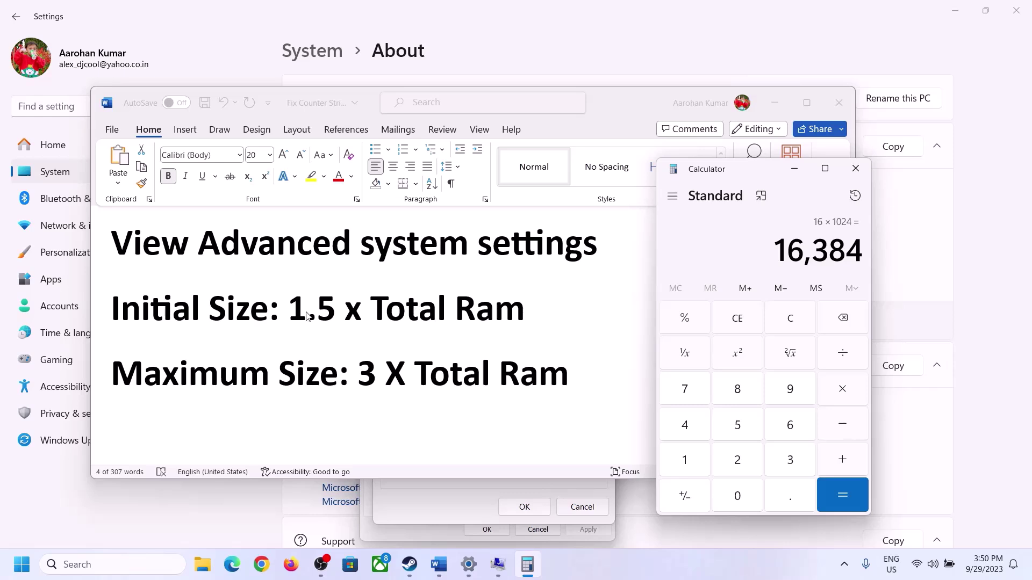
# - Multiply the converted RAM amount by 1.5 to work out the initial paging file size
pyautogui.click(845, 395)
pyautogui.click(700, 466)
pyautogui.click(787, 505)
pyautogui.click(737, 425)
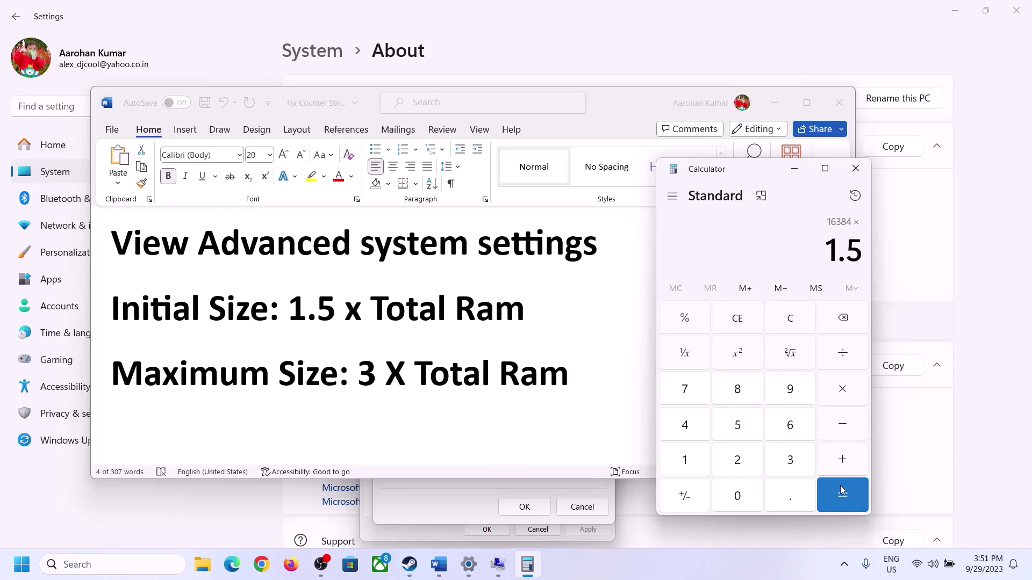
pyautogui.click(842, 493)
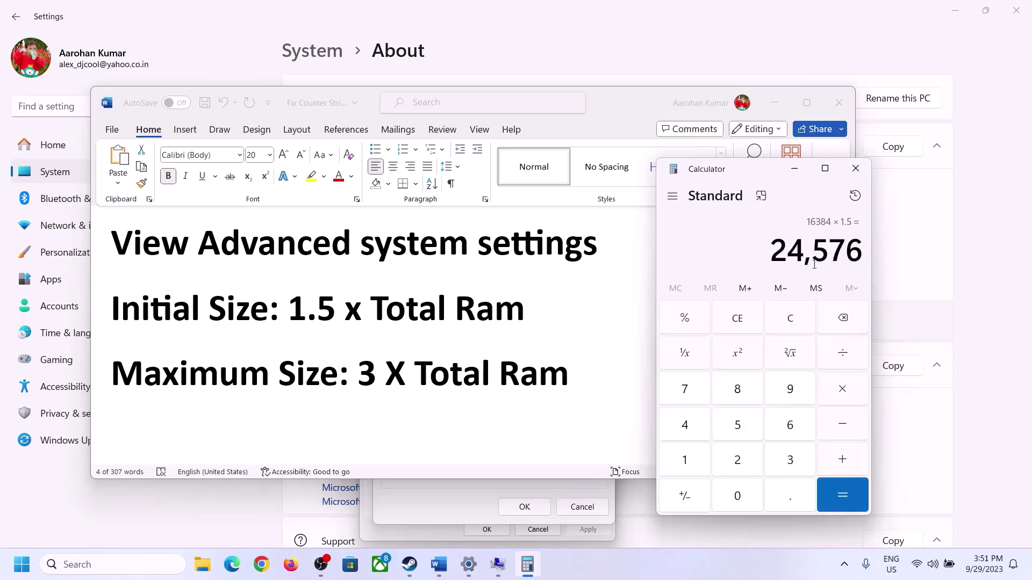
# - Set the custom initial size for drive C: to 24576 MB in the Virtual Memory dialog
pyautogui.click(458, 505)
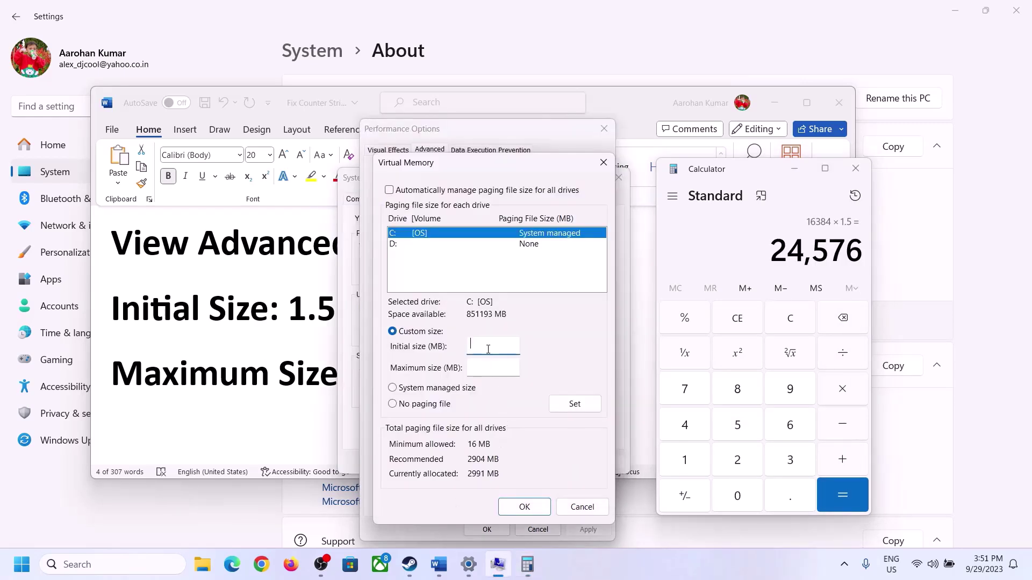
pyautogui.write('24576')
pyautogui.click(518, 367)
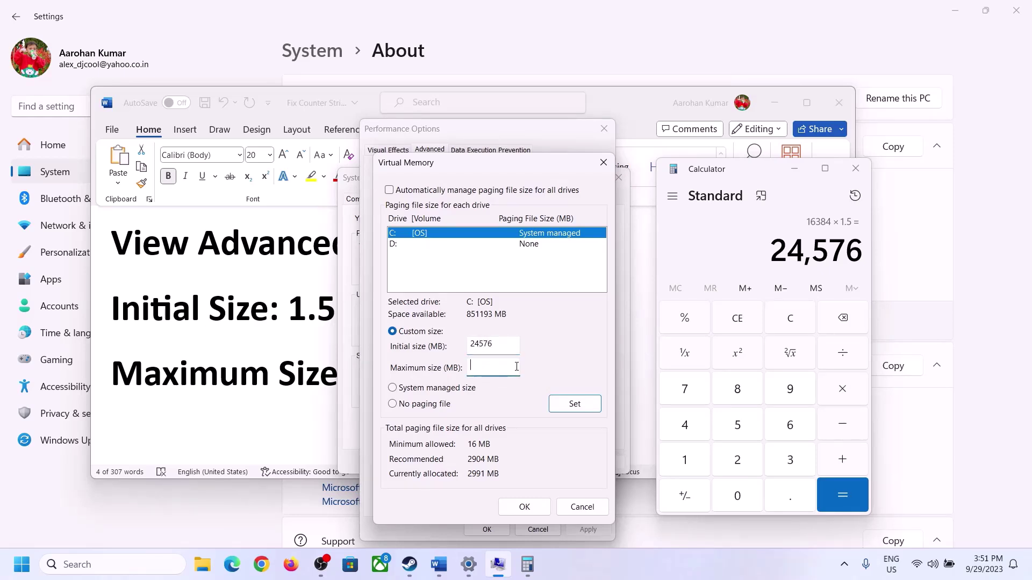
# - Consult the maximum size formula in the Word notes, clear Calculator, and recheck the installed RAM in Settings
pyautogui.click(298, 379)
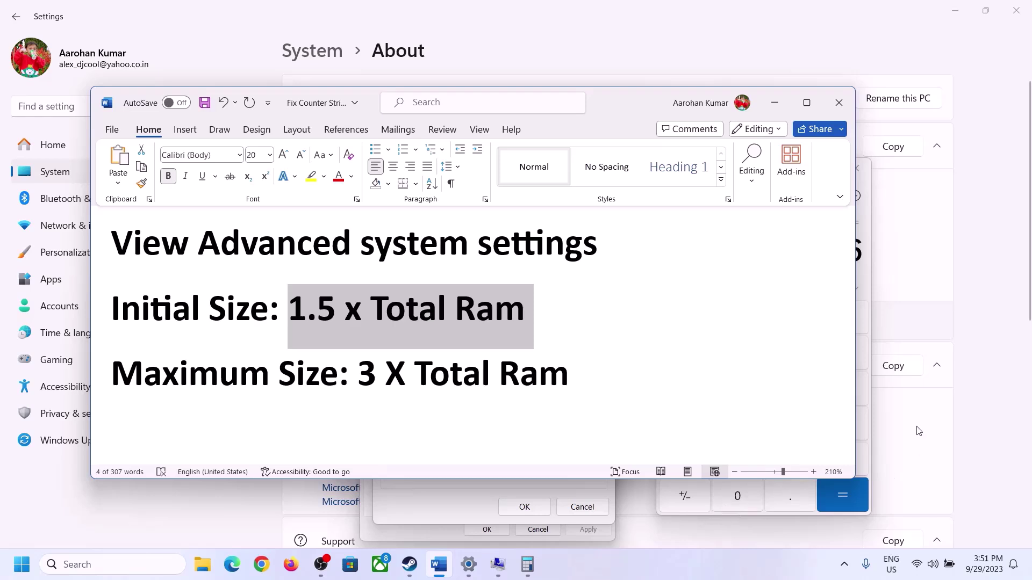
pyautogui.click(867, 278)
pyautogui.click(800, 320)
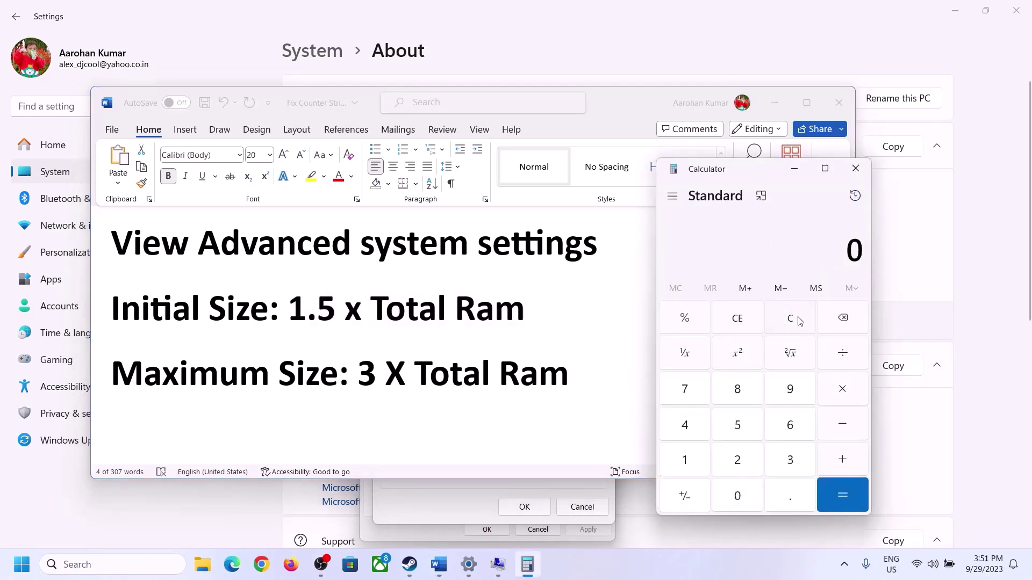
pyautogui.click(478, 574)
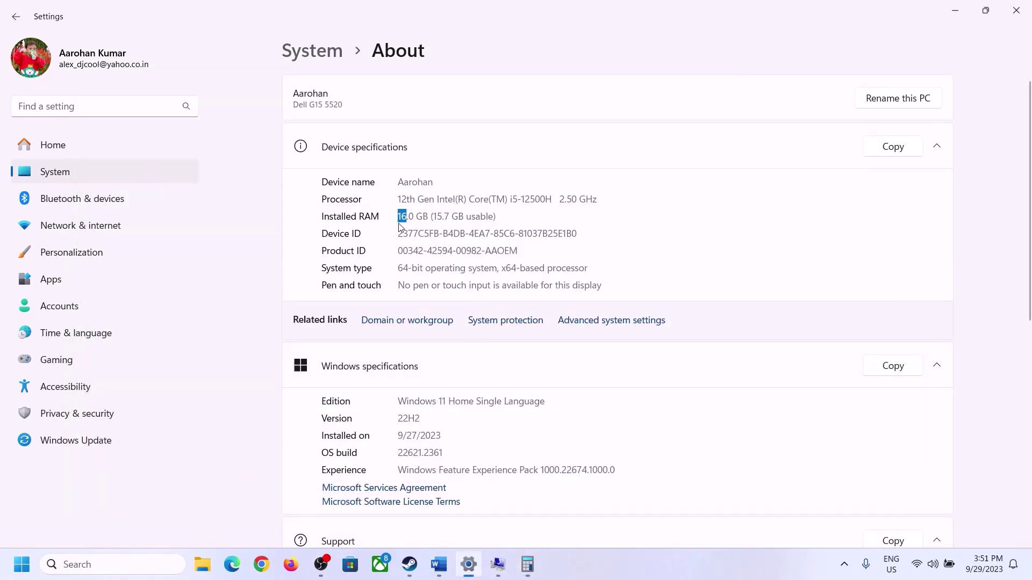
pyautogui.click(528, 562)
# - Calculate 16 × 1024 again in Calculator as the basis for the maximum paging file size
pyautogui.click(695, 457)
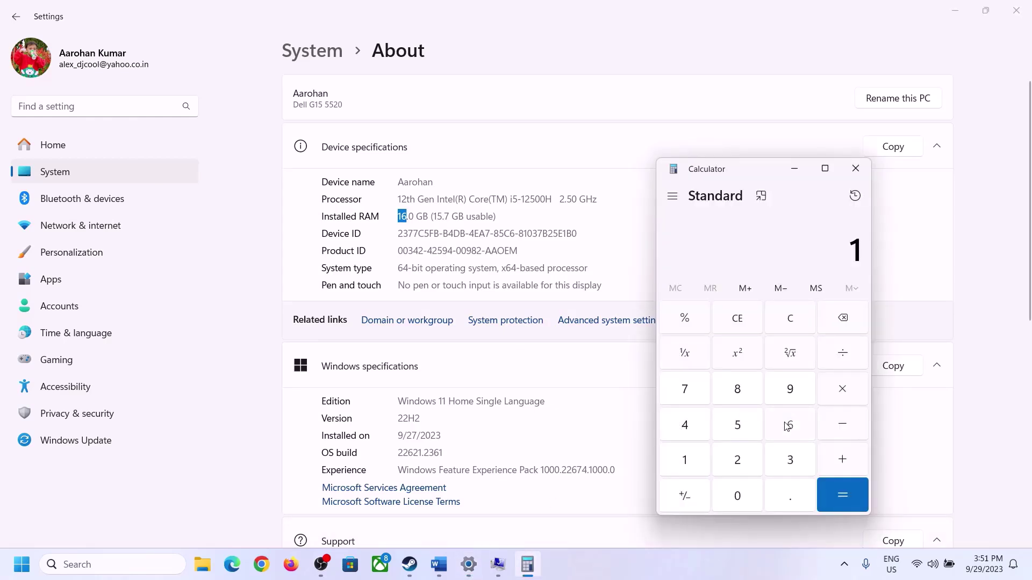
pyautogui.click(787, 426)
pyautogui.click(839, 390)
pyautogui.click(691, 457)
pyautogui.click(732, 483)
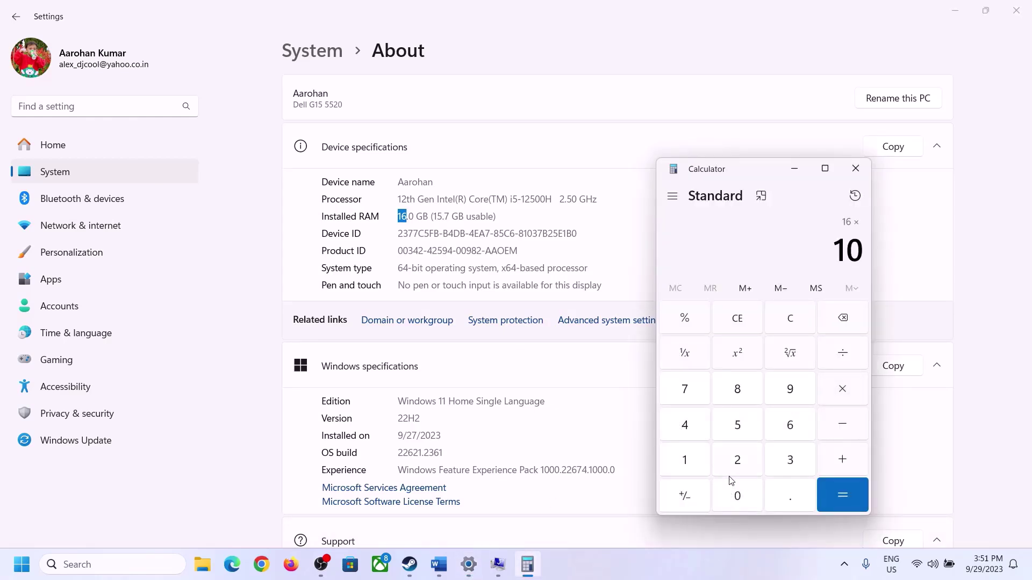
pyautogui.click(737, 460)
pyautogui.click(687, 427)
pyautogui.click(834, 502)
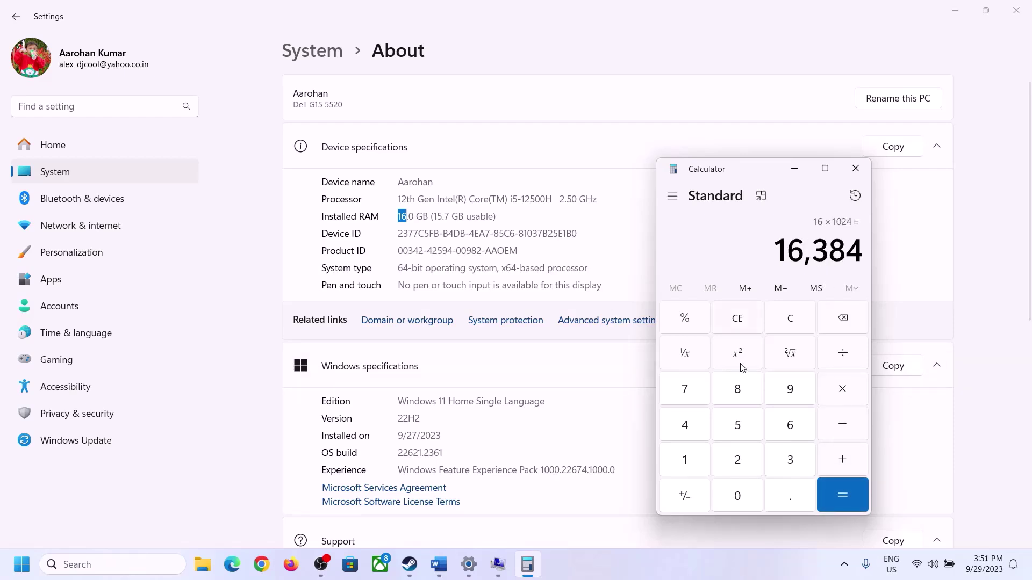
# - Check the maximum size formula in the Word notes and multiply the converted RAM amount by 3 in Calculator
pyautogui.click(439, 565)
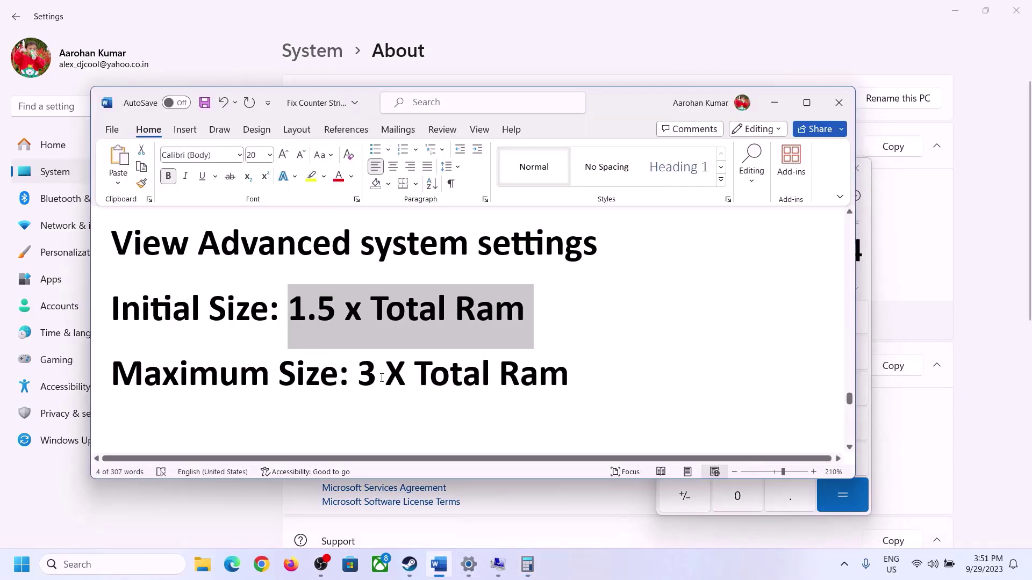
pyautogui.click(868, 280)
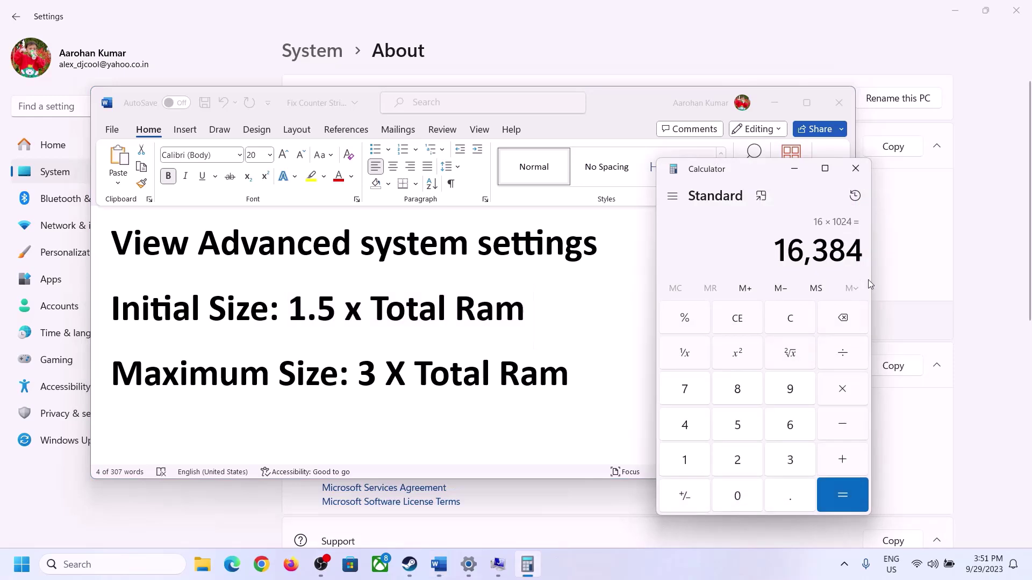
pyautogui.click(843, 389)
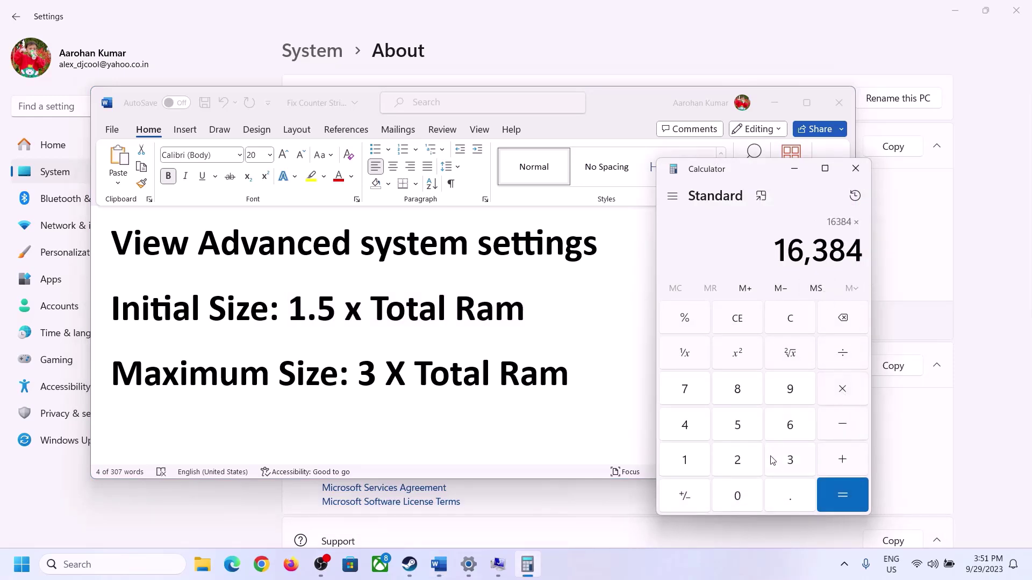
pyautogui.click(788, 461)
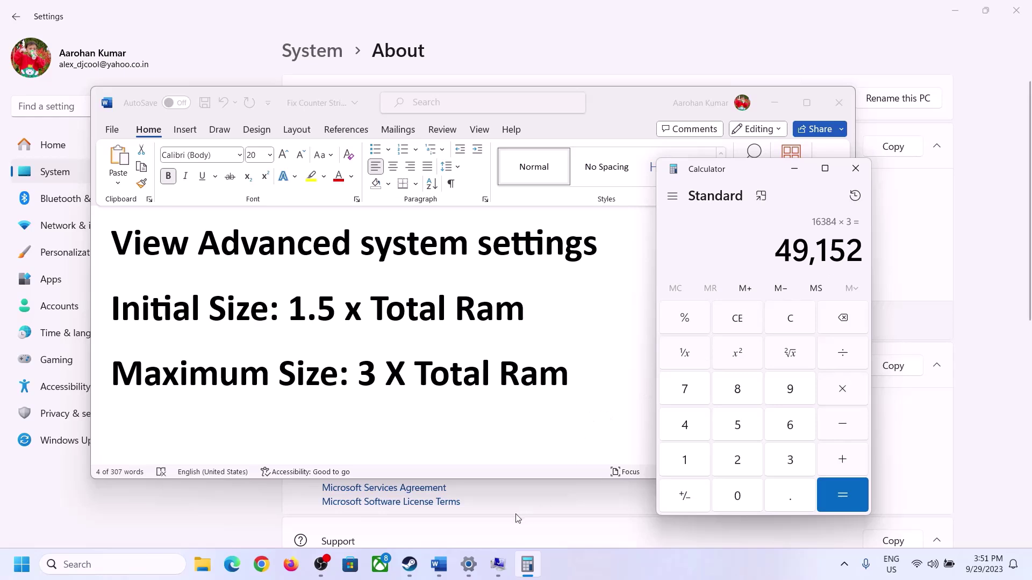
# - Set the maximum size for drive C: to 49152 MB, apply the custom paging file size, and confirm the Virtual Memory dialog
pyautogui.click(498, 565)
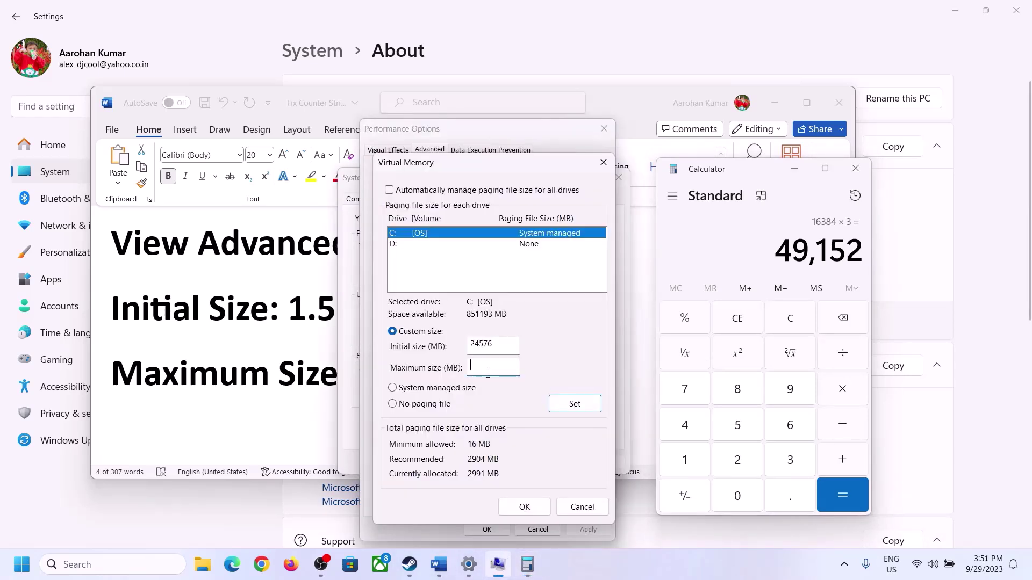
pyautogui.write('49152')
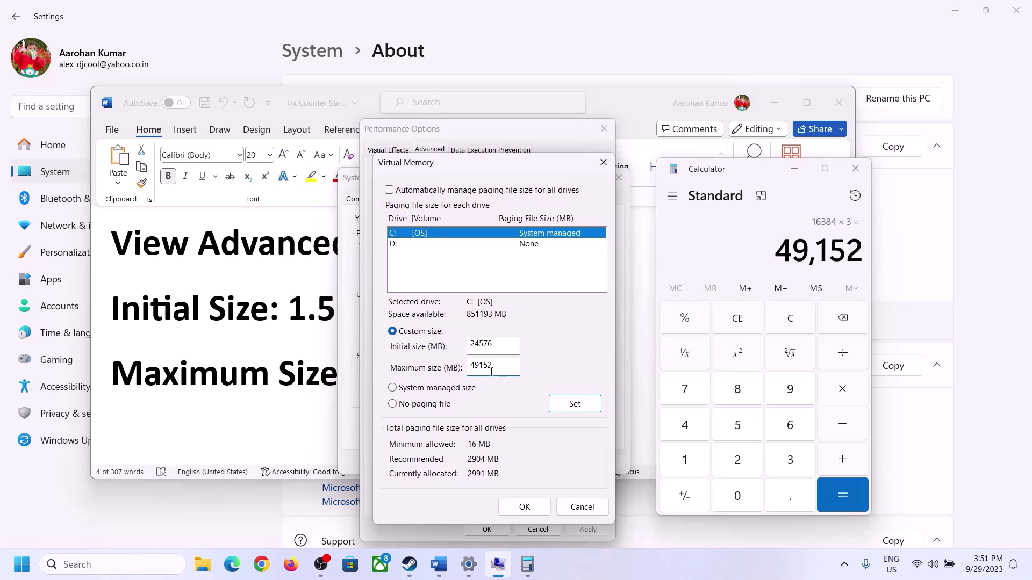
pyautogui.click(574, 406)
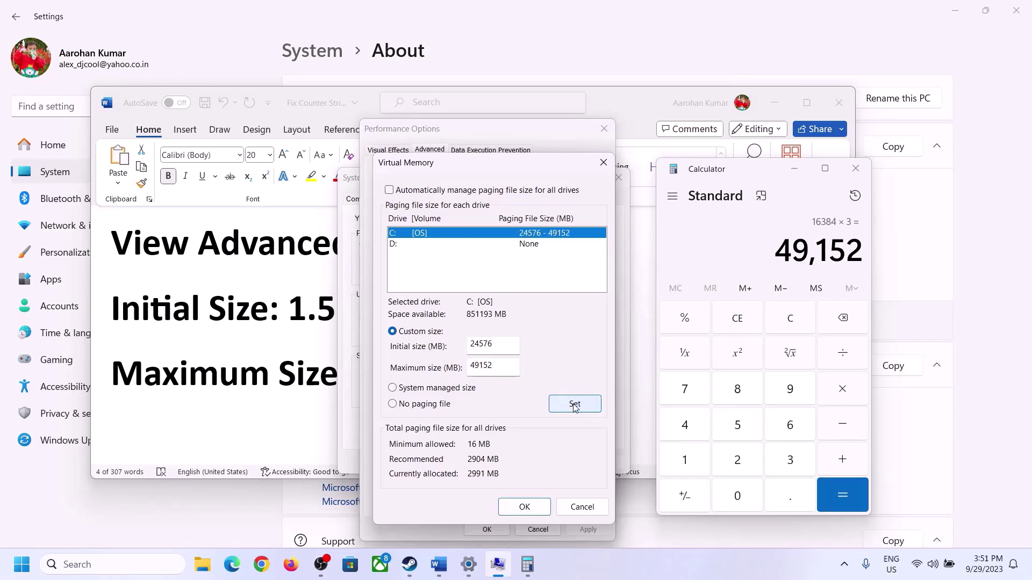
pyautogui.click(524, 507)
pyautogui.click(629, 330)
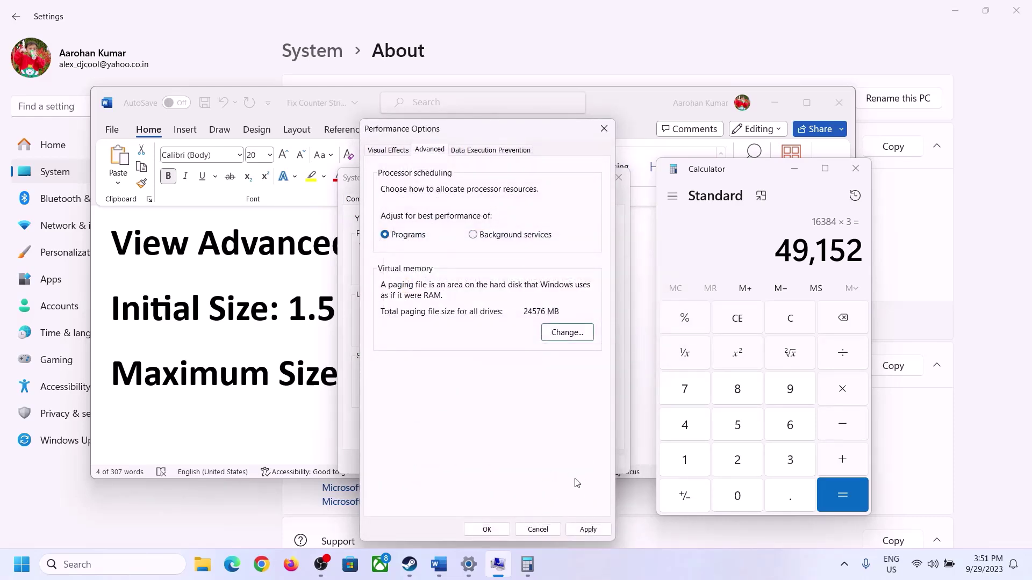
# - Apply and confirm the Performance Options and System Properties dialogs, and dismiss the restart prompt
pyautogui.click(588, 530)
pyautogui.click(487, 530)
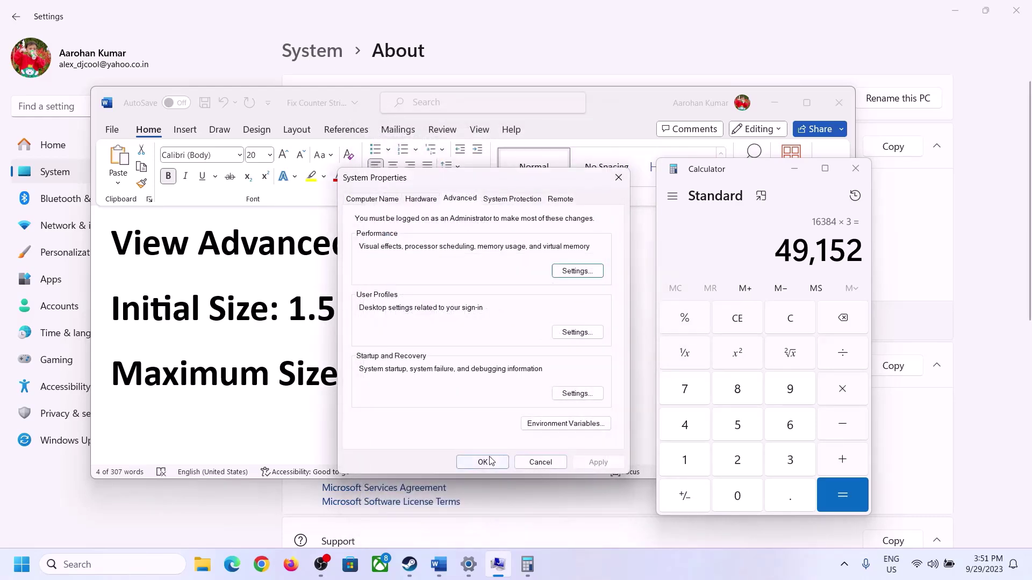
pyautogui.click(486, 462)
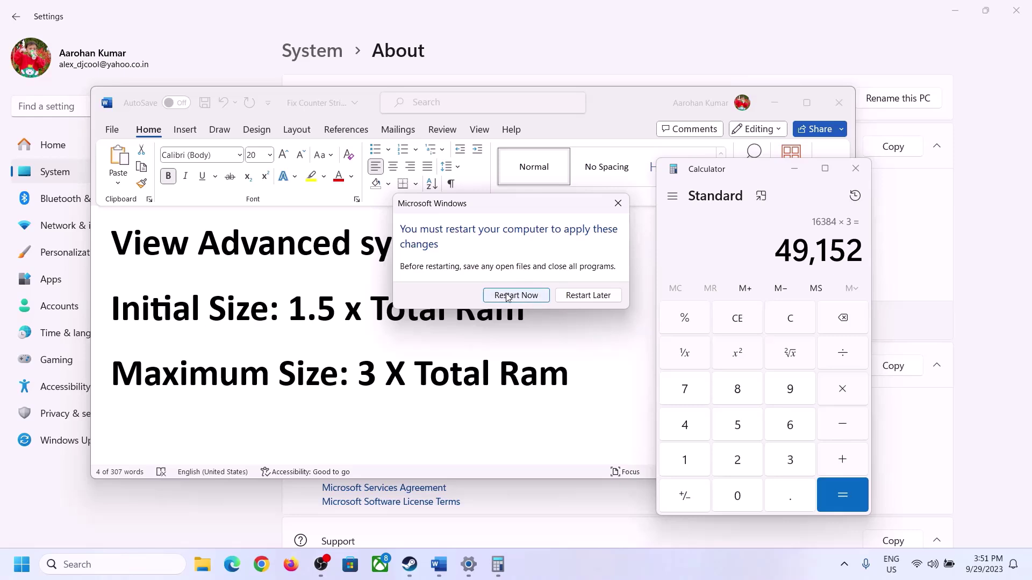
pyautogui.click(618, 205)
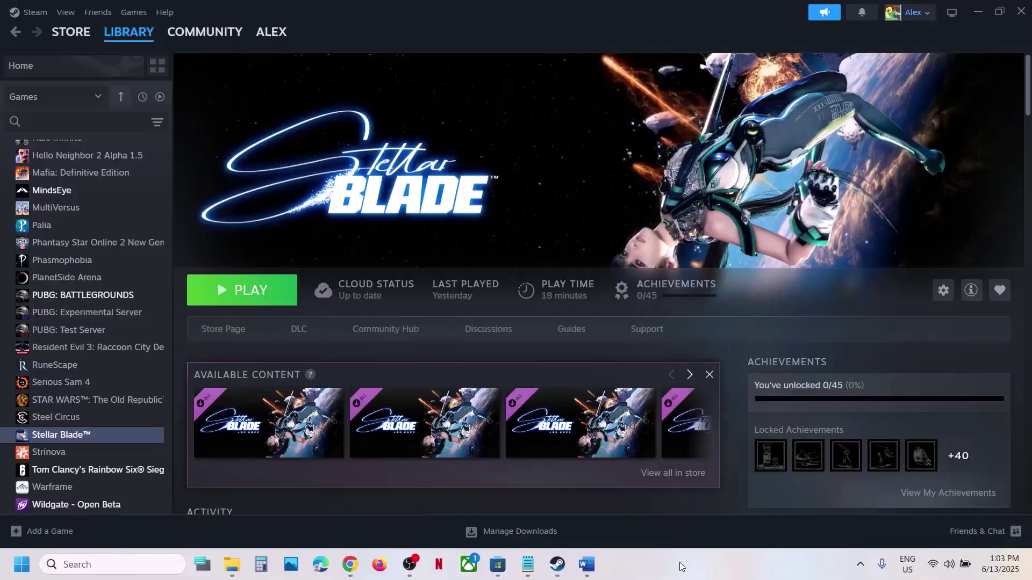
# - Switch to the Word notes, read Step 7 on running the game as administrator, and return to the Steam library
pyautogui.click(586, 565)
pyautogui.scroll(-2, 421, 347)
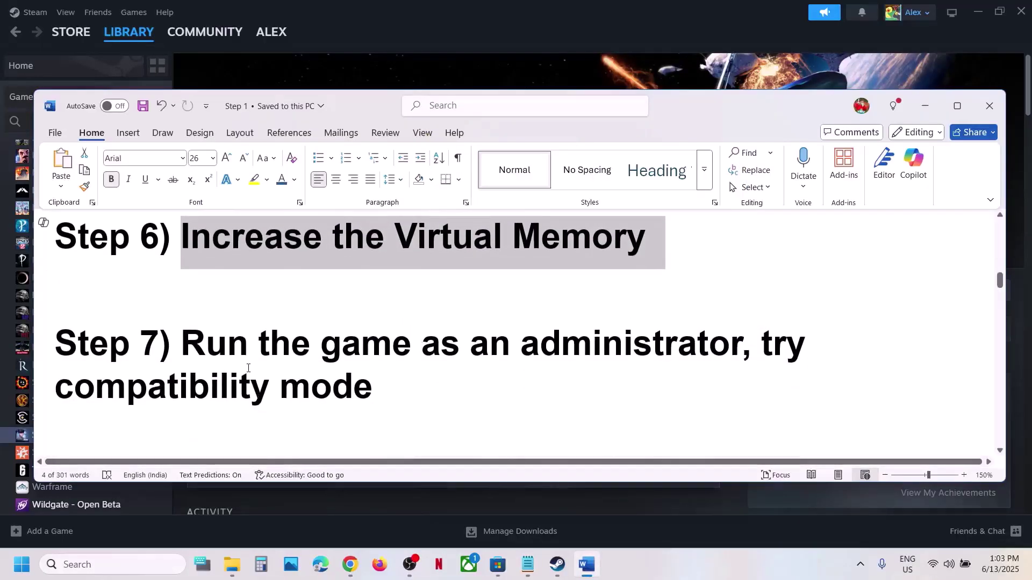
pyautogui.click(411, 33)
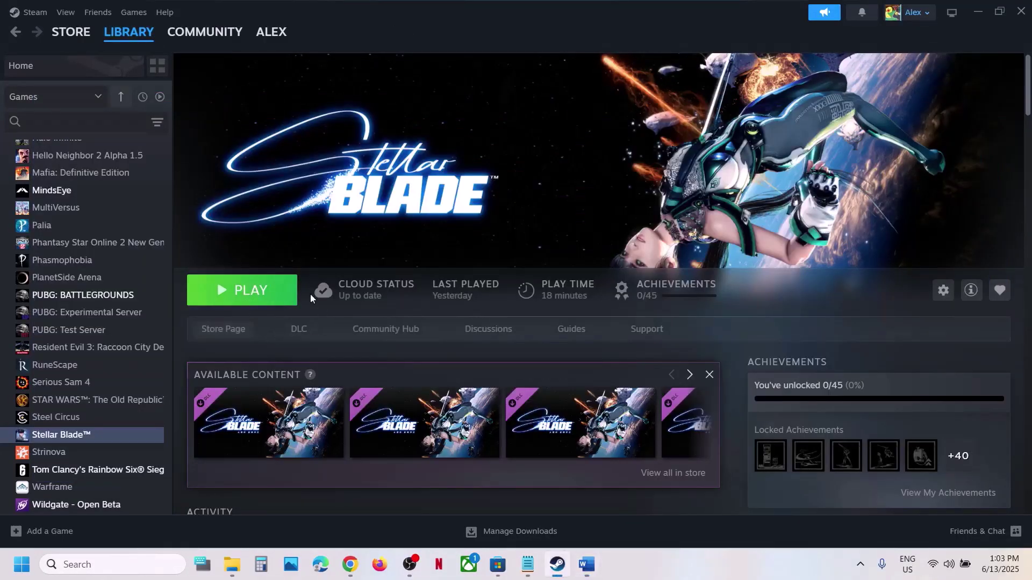
# - Browse Stellar Blade's local files from the Steam library and open the SB > Binaries > Win64 folder
pyautogui.rightClick(86, 434)
pyautogui.moveTo(126, 406)
pyautogui.click(237, 421)
pyautogui.doubleClick(142, 156)
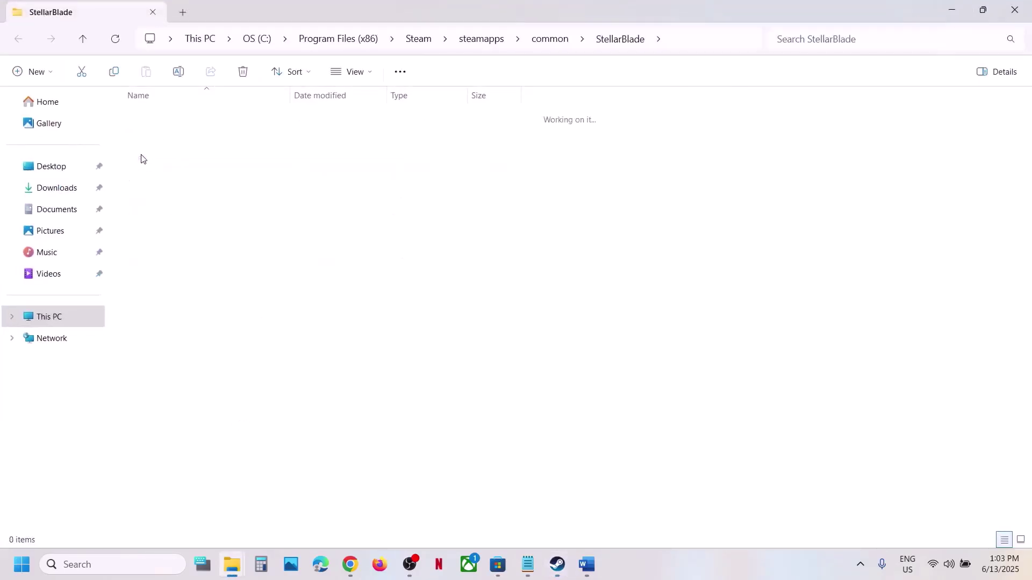
pyautogui.doubleClick(152, 118)
pyautogui.doubleClick(152, 117)
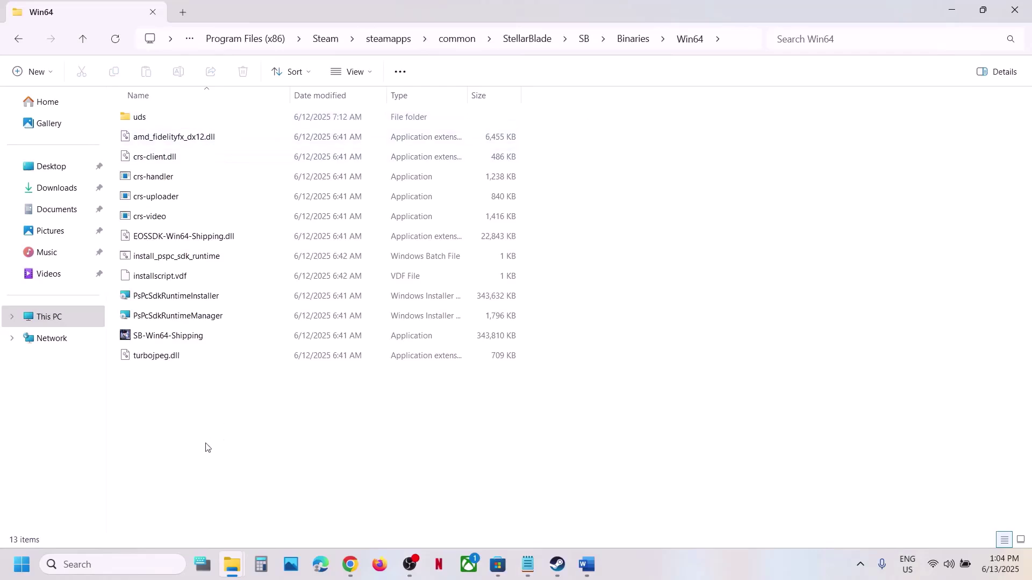
# - Set SB-Win64-Shipping to run as an administrator in its compatibility properties, and apply and confirm the change
pyautogui.click(175, 336)
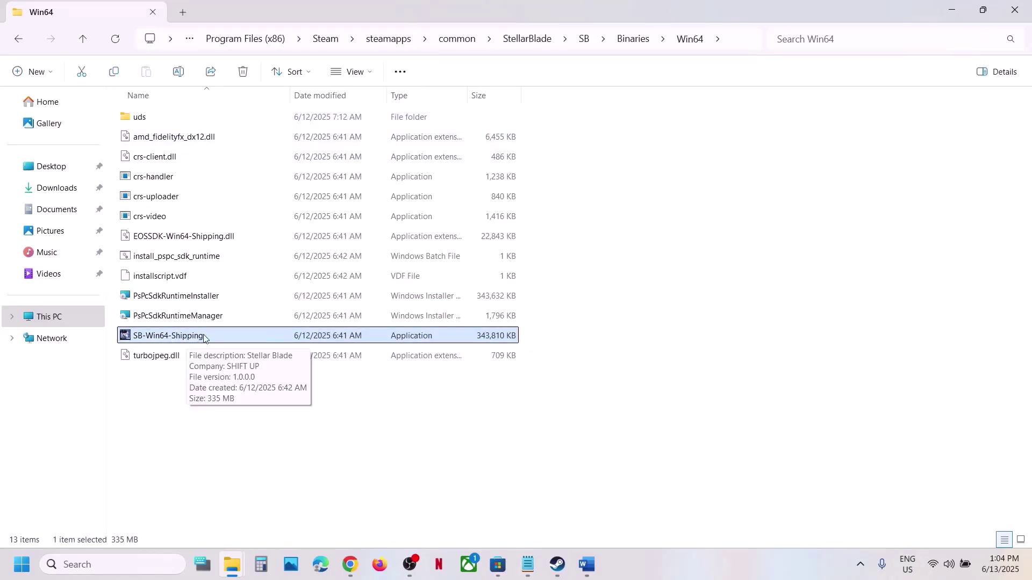
pyautogui.rightClick(200, 336)
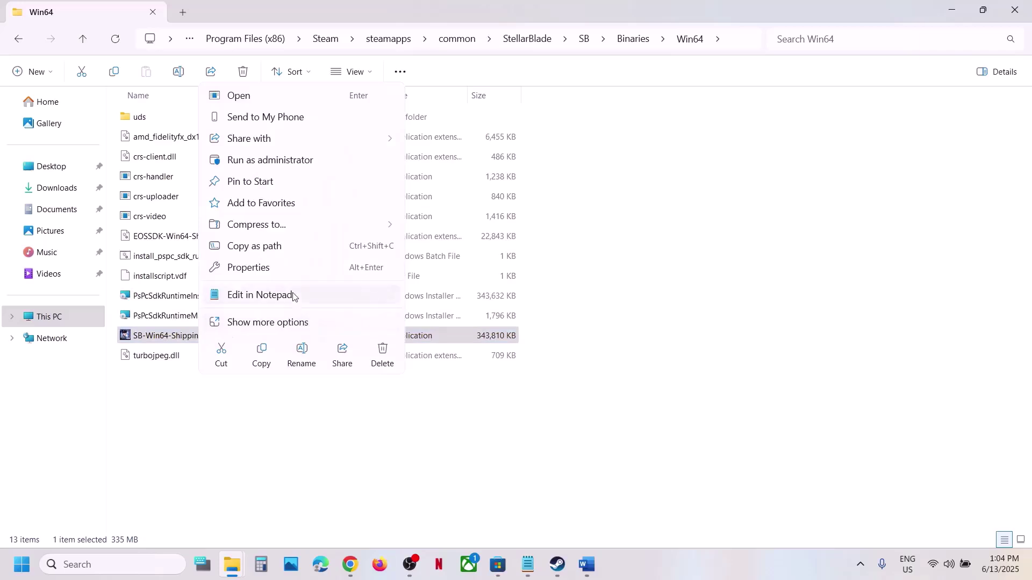
pyautogui.click(284, 272)
pyautogui.click(340, 217)
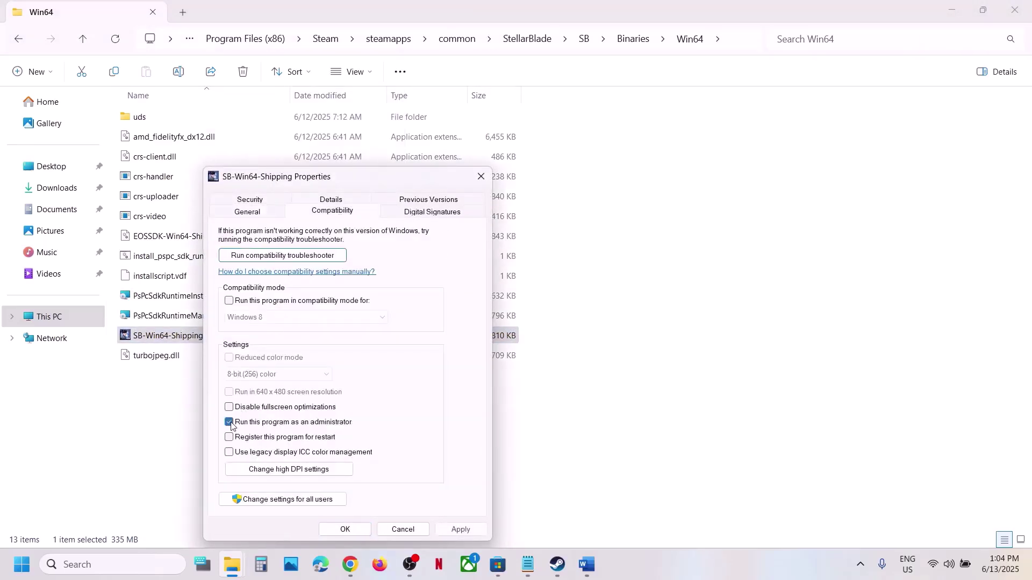
pyautogui.click(460, 530)
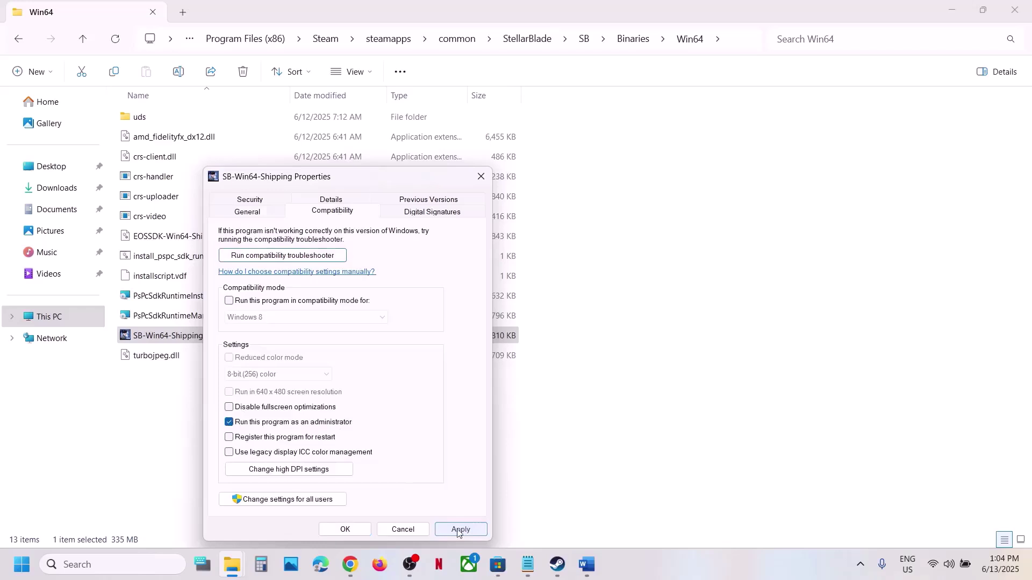
pyautogui.click(345, 530)
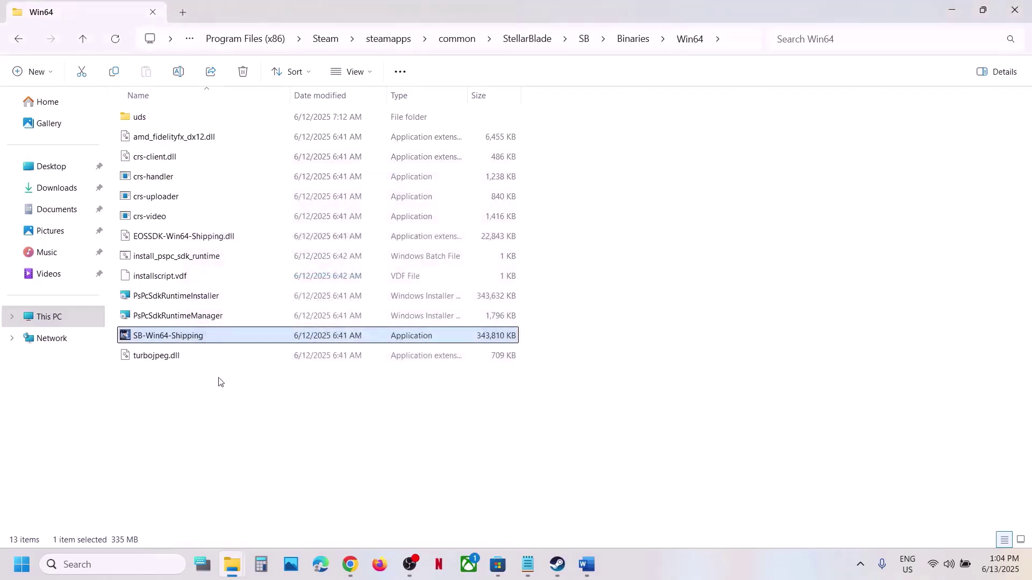
# - Reopen the SB-Win64-Shipping compatibility properties, enable compatibility mode for Windows 8, and apply it
pyautogui.rightClick(199, 337)
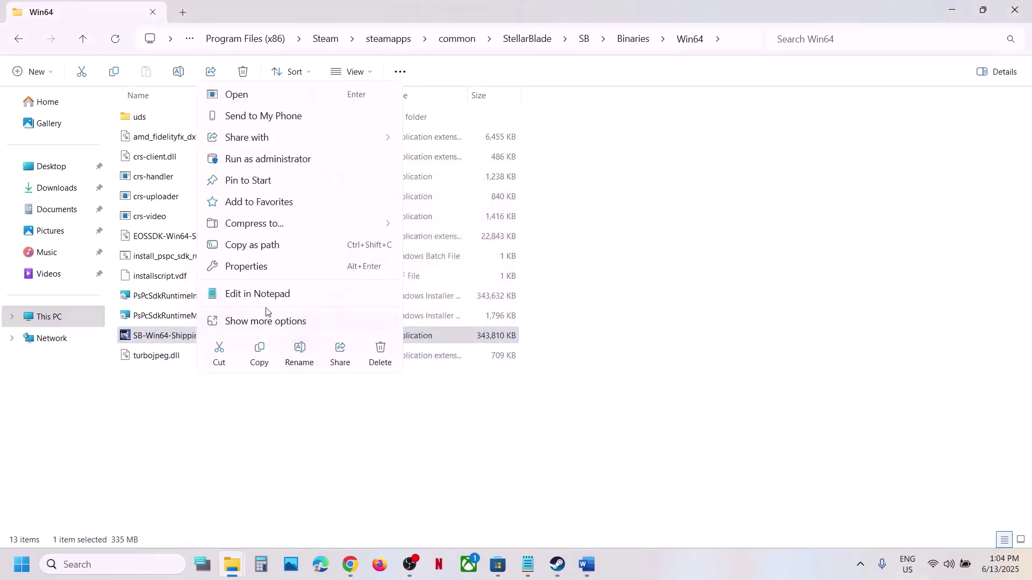
pyautogui.click(252, 267)
pyautogui.click(329, 214)
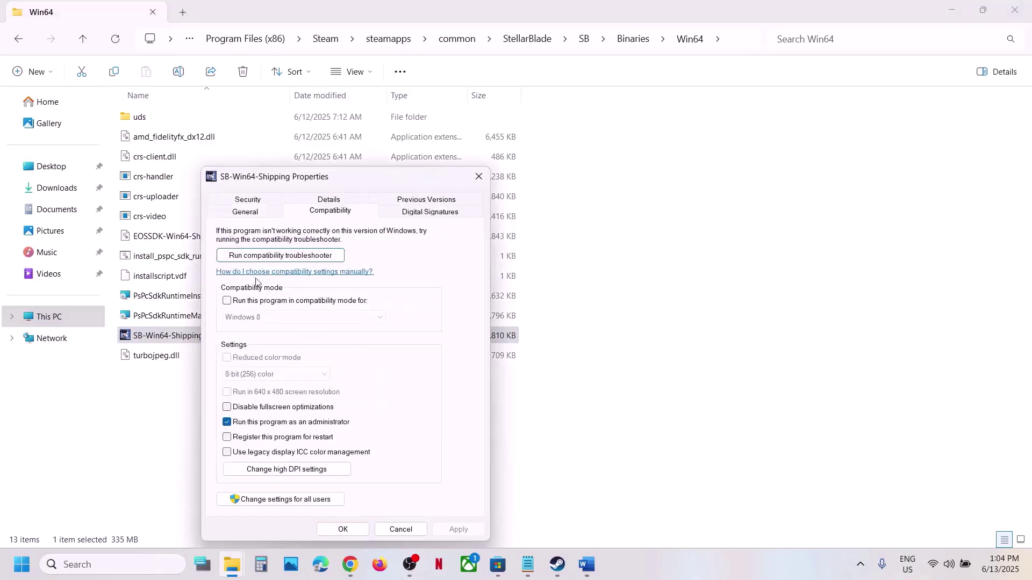
pyautogui.click(226, 301)
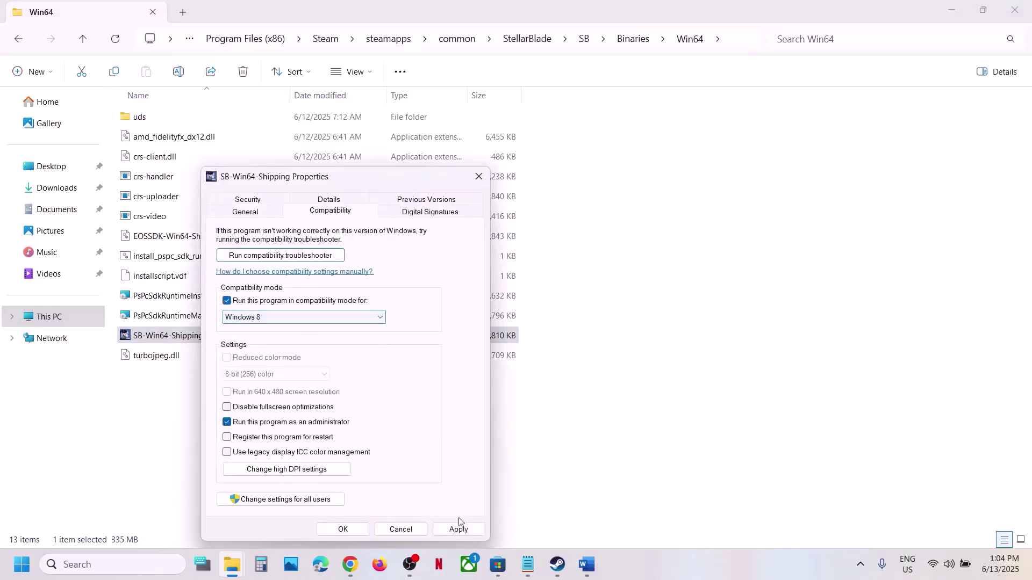
pyautogui.click(456, 531)
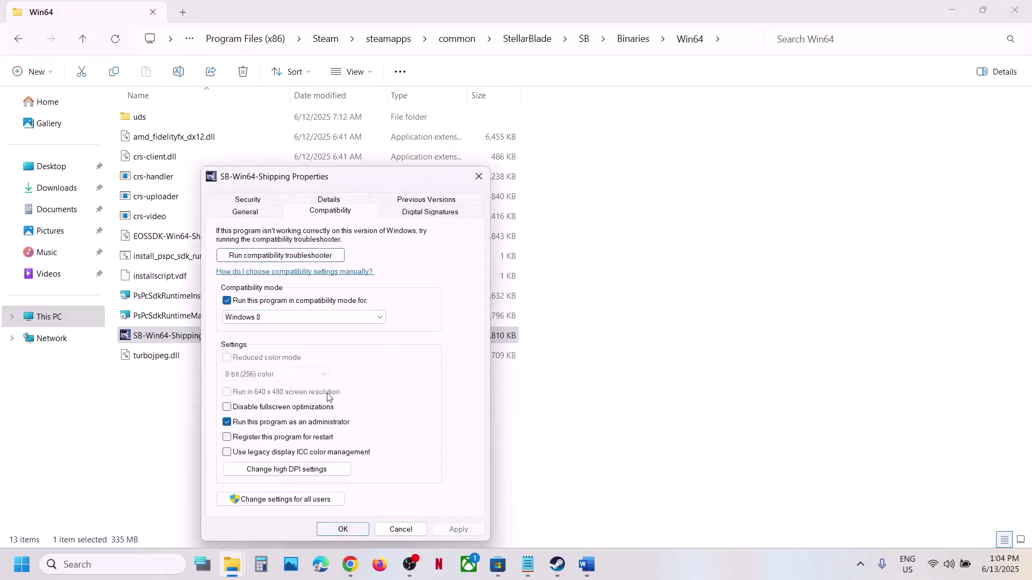
# - Set the compatibility mode to Windows 7, disable fullscreen optimizations, and apply and confirm the properties
pyautogui.click(301, 318)
pyautogui.click(267, 346)
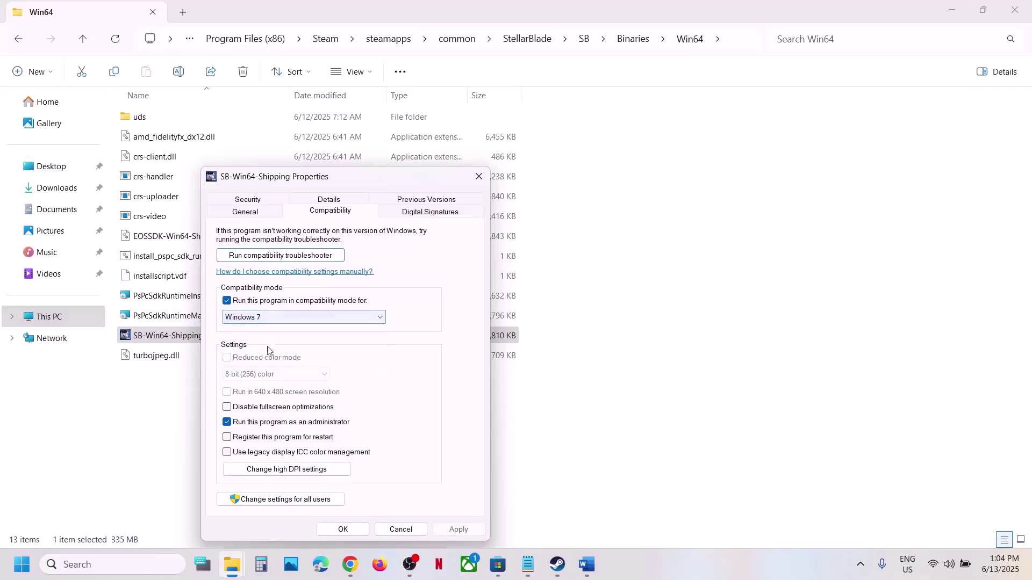
pyautogui.click(458, 530)
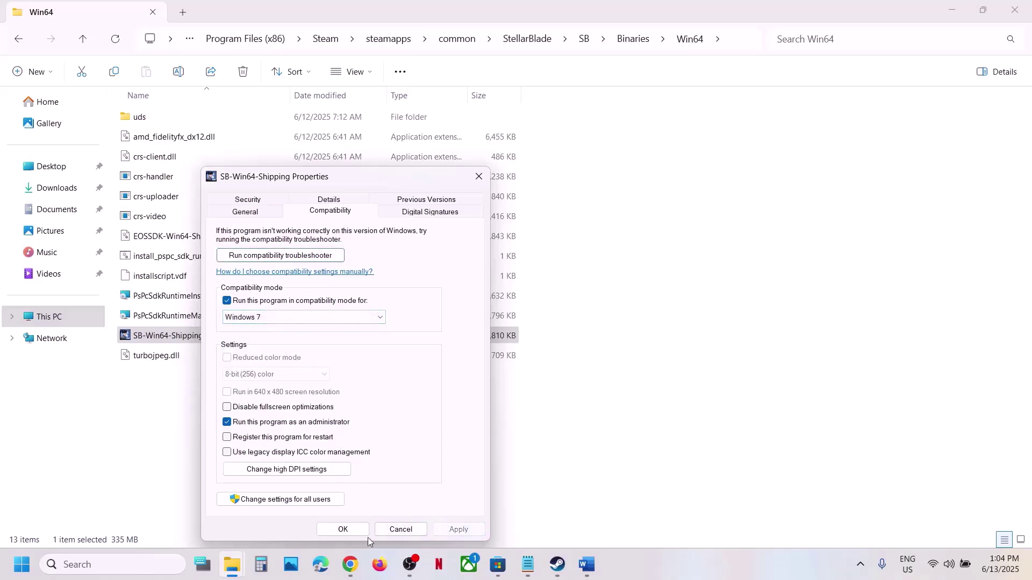
pyautogui.click(228, 409)
pyautogui.click(456, 529)
pyautogui.click(354, 531)
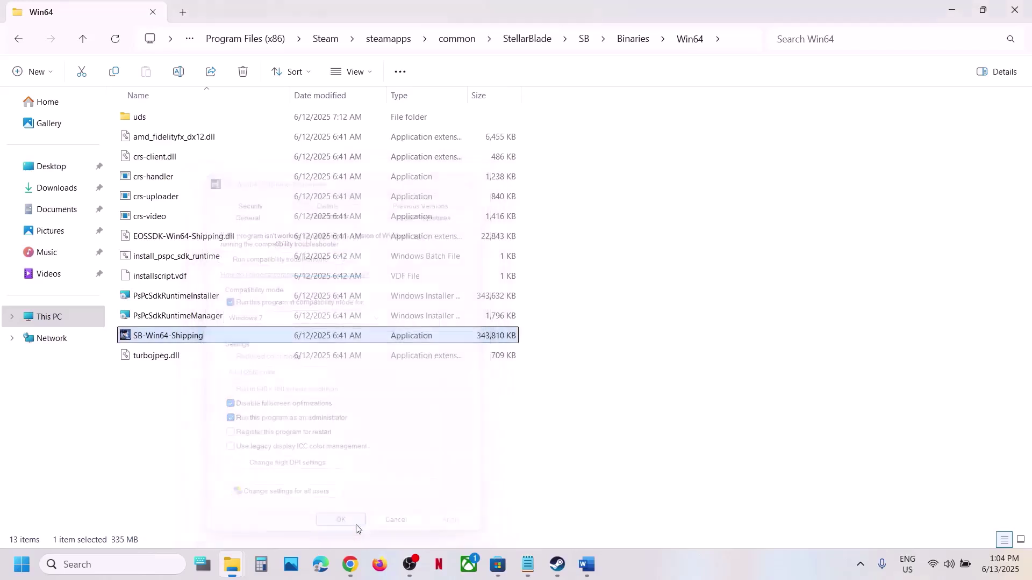
# - Turn off compatibility mode and the Disable fullscreen optimizations option for SB-Win64-Shipping, and apply and confirm
pyautogui.rightClick(192, 344)
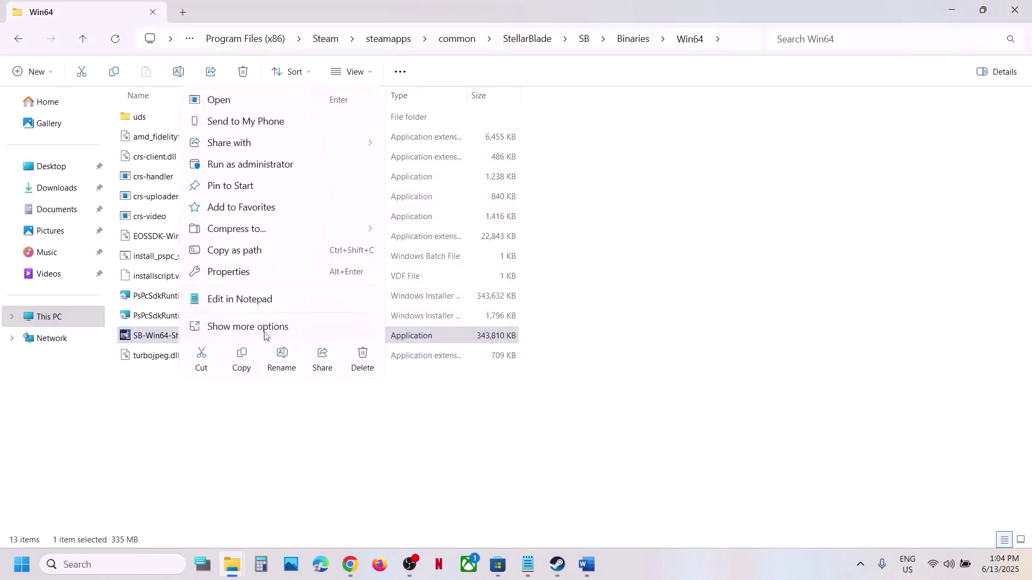
pyautogui.click(242, 270)
pyautogui.click(306, 215)
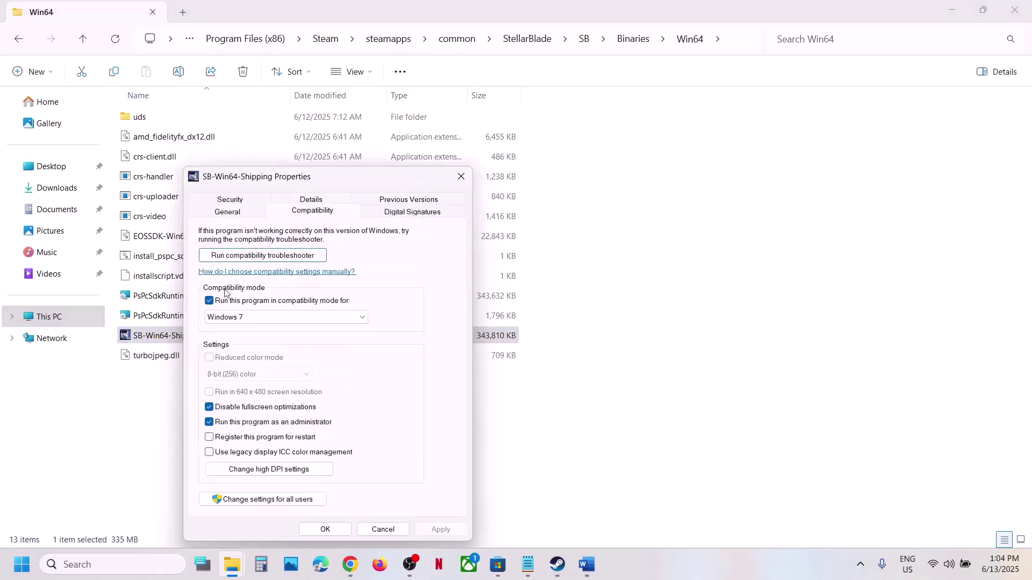
pyautogui.click(209, 302)
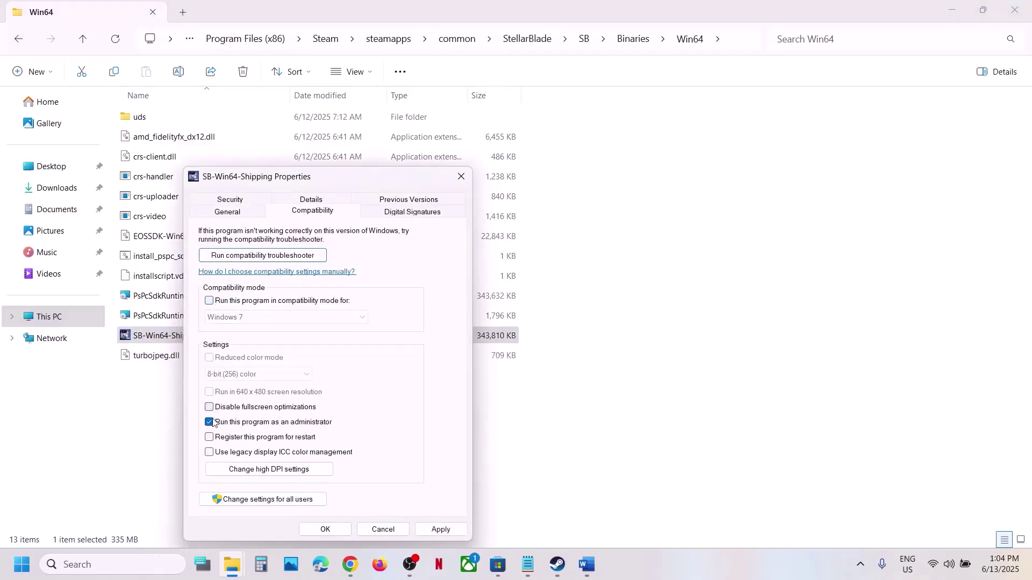
pyautogui.click(444, 530)
pyautogui.click(337, 530)
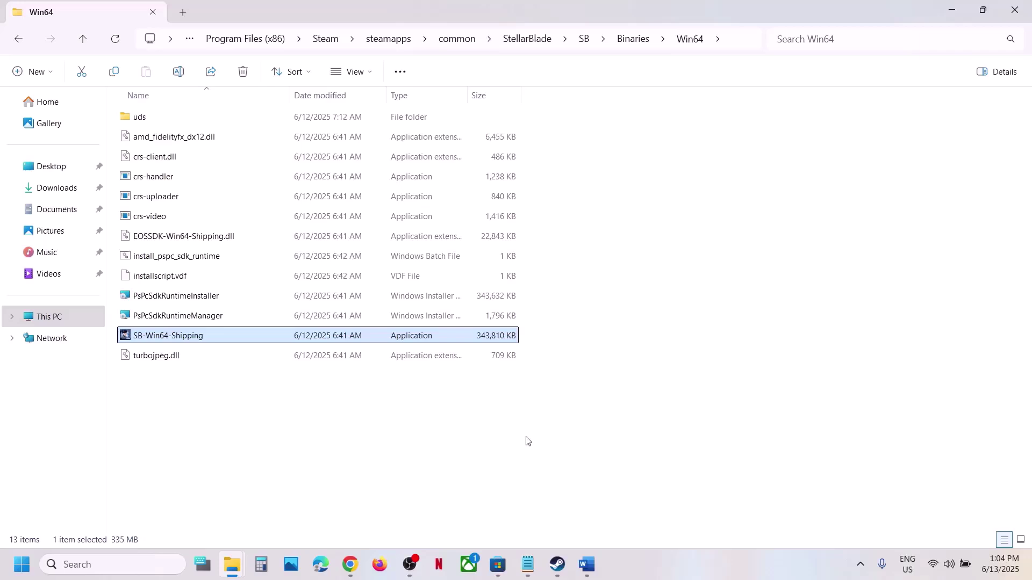
# - Read and highlight Step 8 in the Word notes about allowing the game exe through antivirus, Windows Security and firewall
pyautogui.click(587, 563)
pyautogui.scroll(-3, 358, 382)
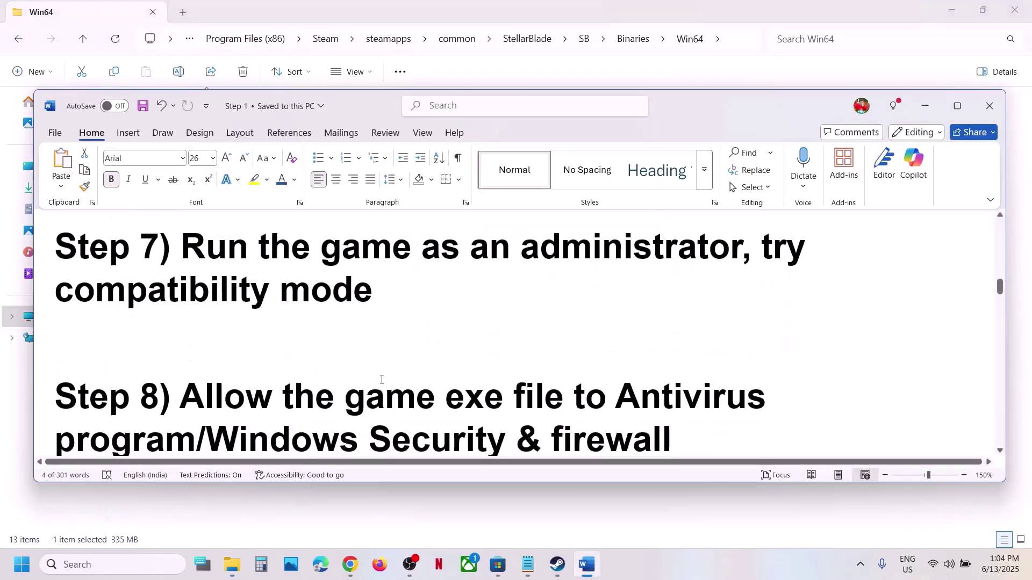
pyautogui.moveTo(183, 353); pyautogui.dragTo(190, 386)
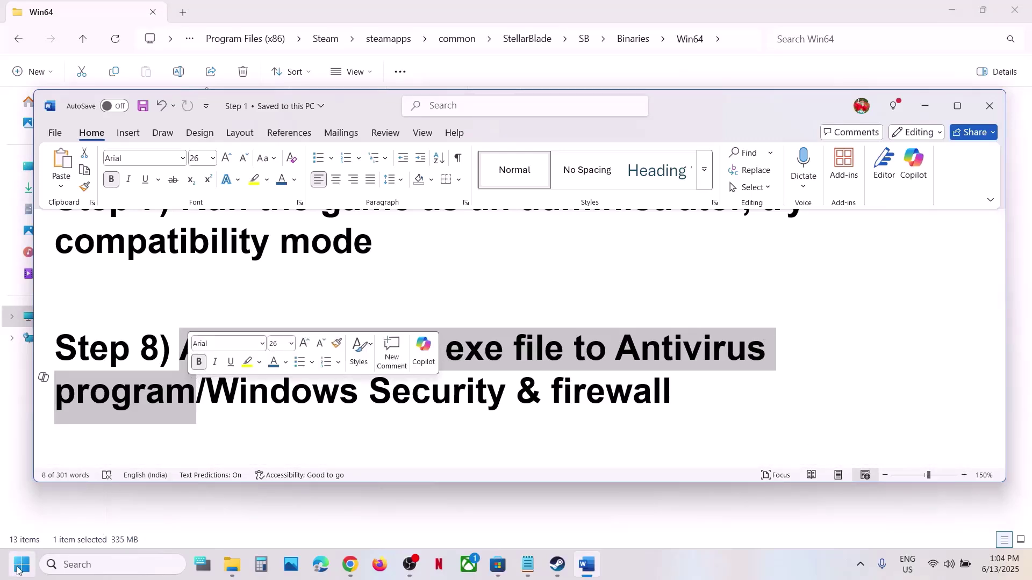
pyautogui.click(466, 393)
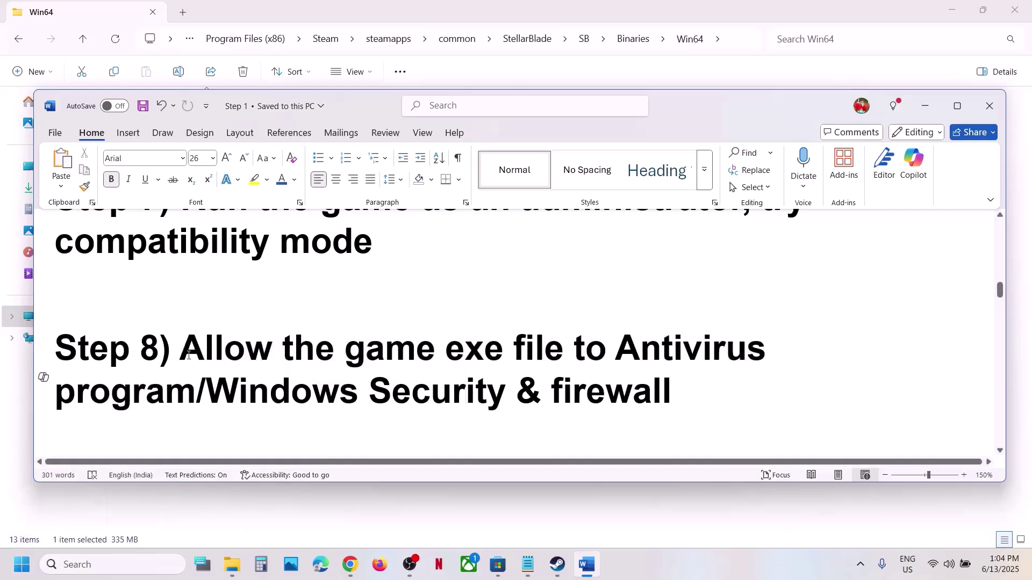
pyautogui.moveTo(188, 356); pyautogui.dragTo(129, 438)
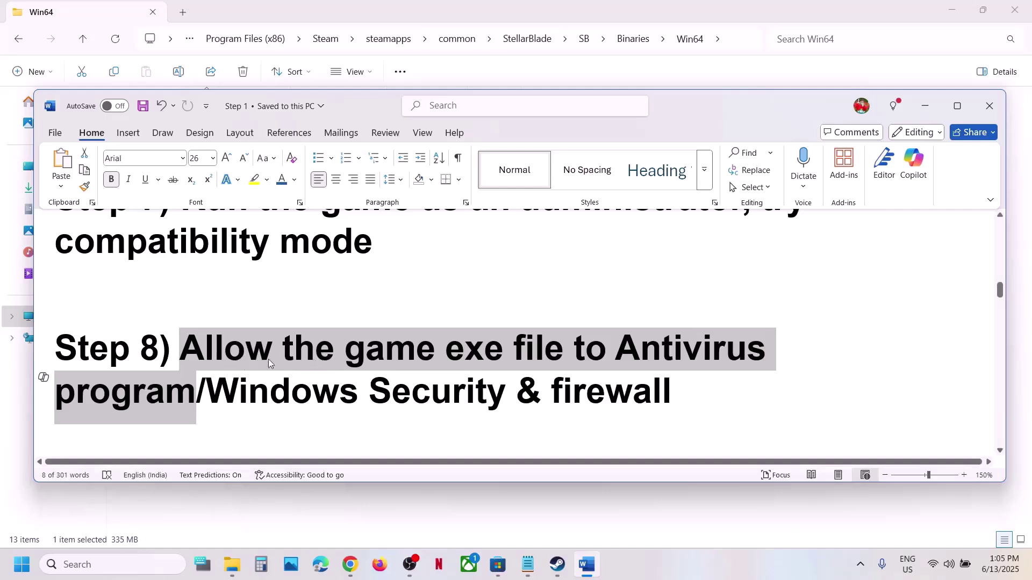
pyautogui.moveTo(191, 354); pyautogui.dragTo(672, 397)
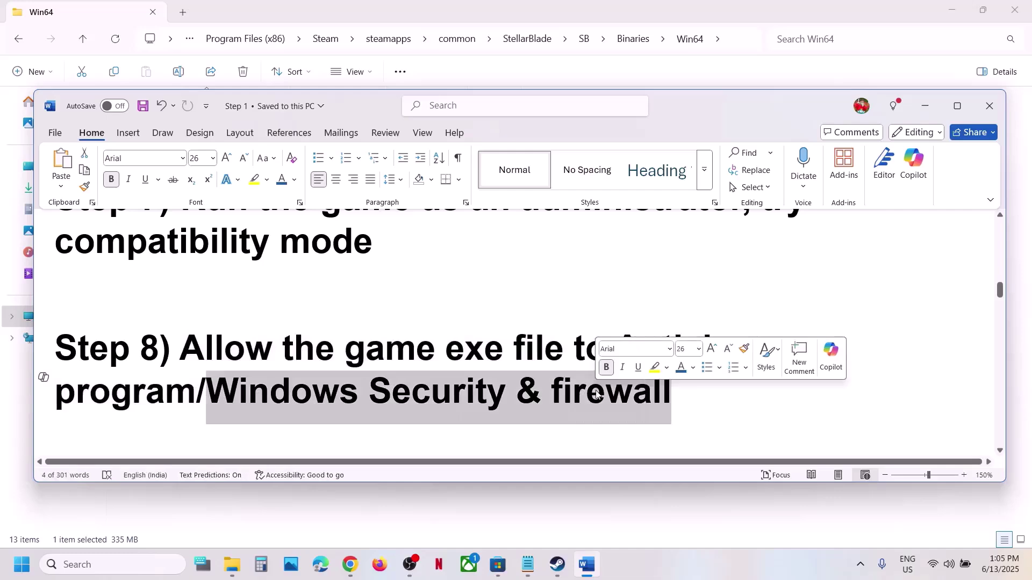
# - Open the list of apps allowed through Controlled folder access under ransomware protection in Windows Security, and approve the elevation request
pyautogui.press('super+i')
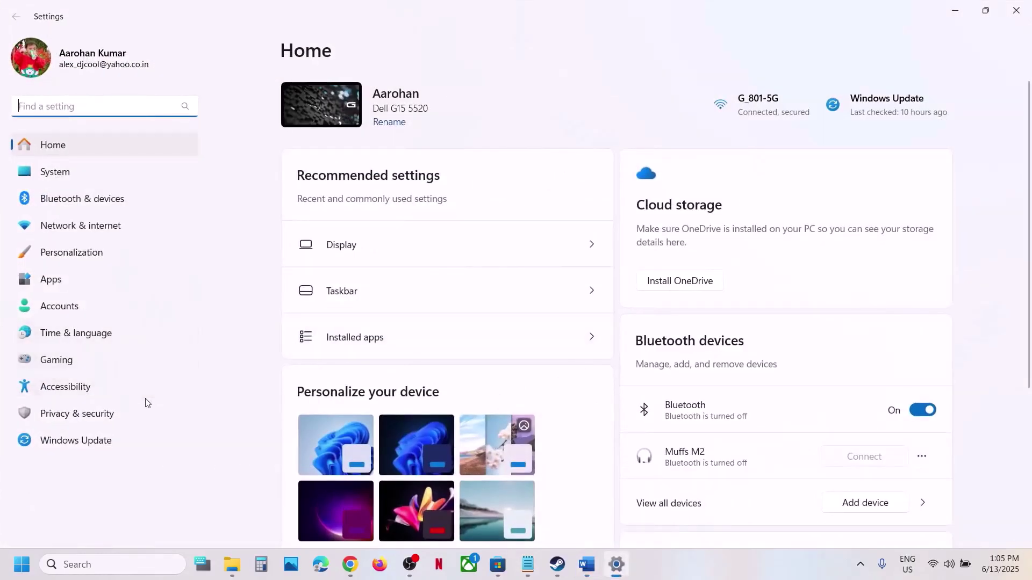
pyautogui.click(134, 410)
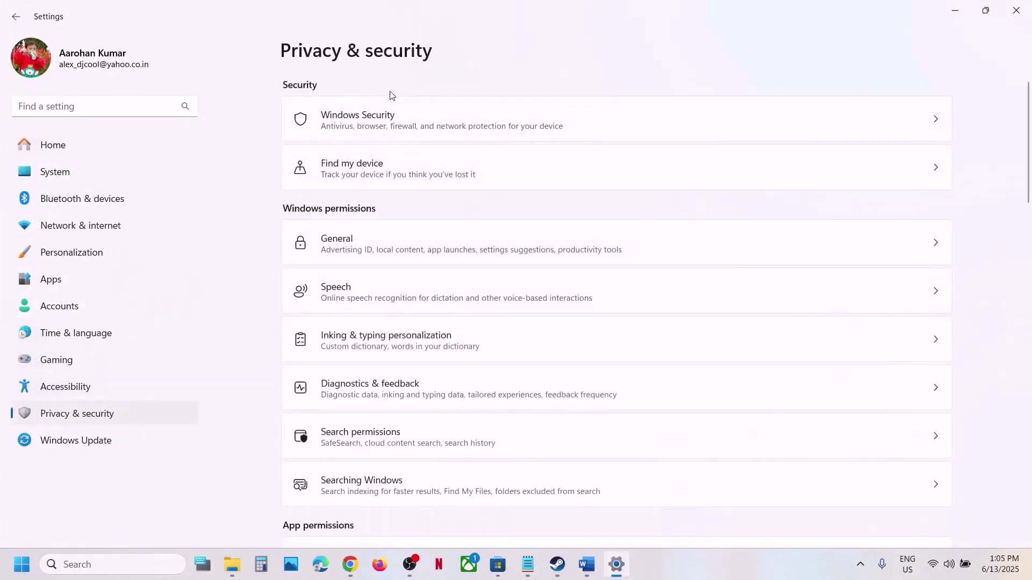
pyautogui.click(375, 122)
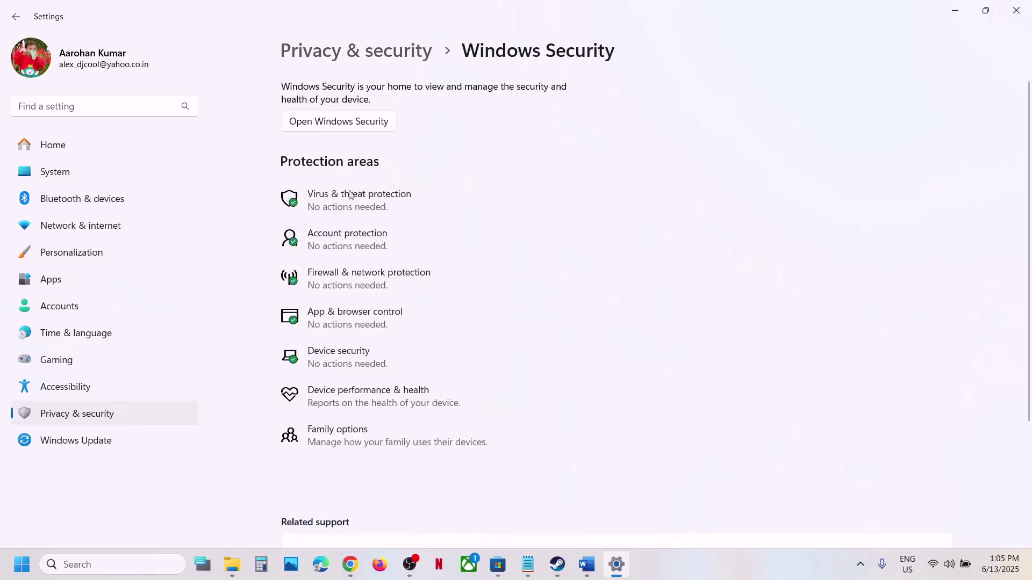
pyautogui.click(348, 208)
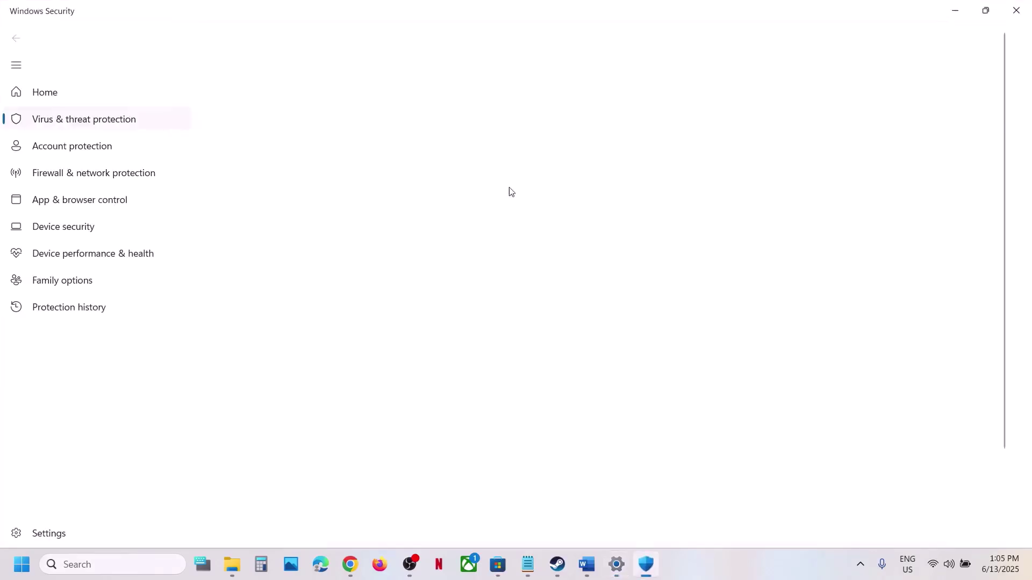
pyautogui.scroll(-3, 378, 356)
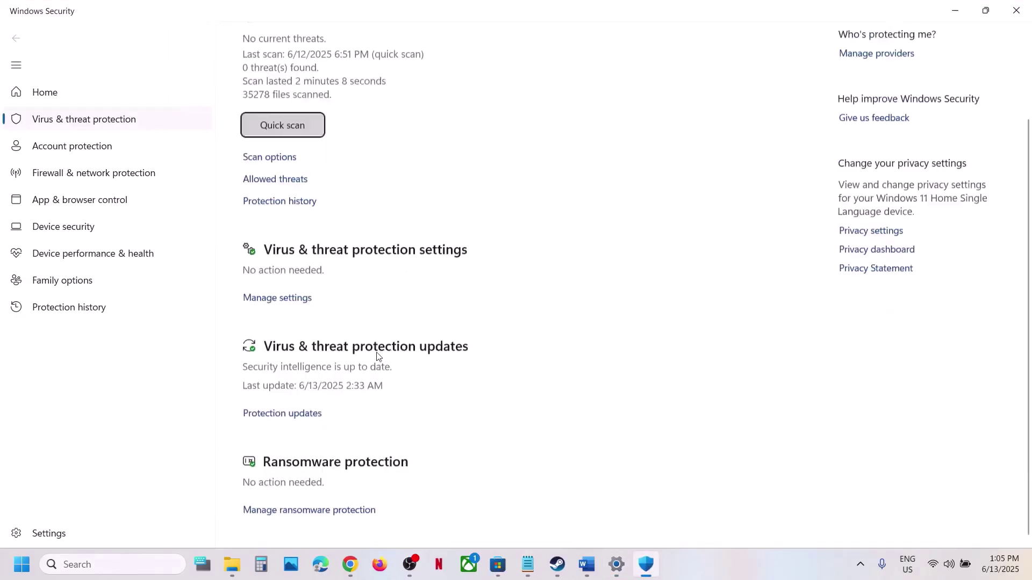
pyautogui.click(317, 508)
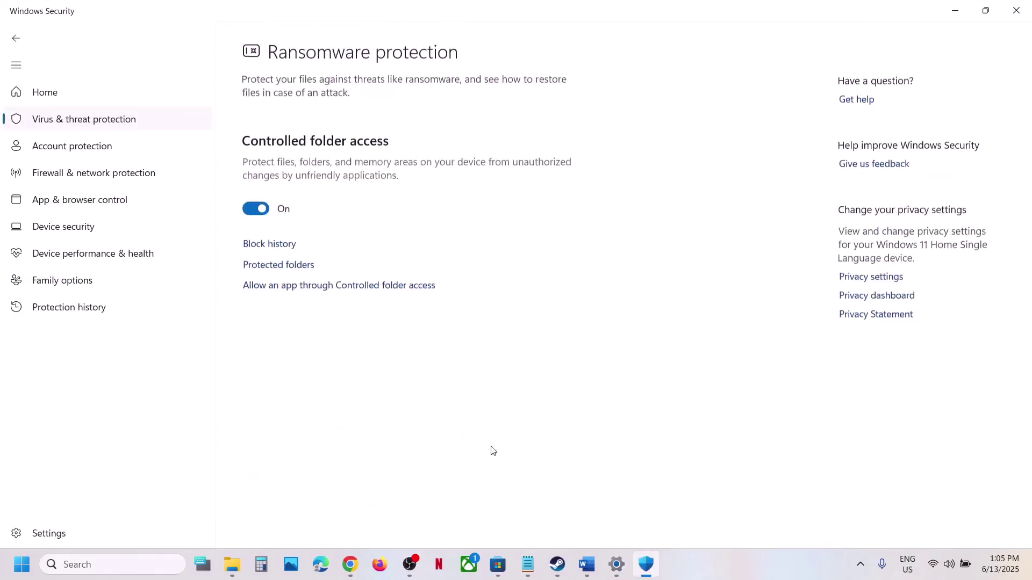
pyautogui.click(328, 285)
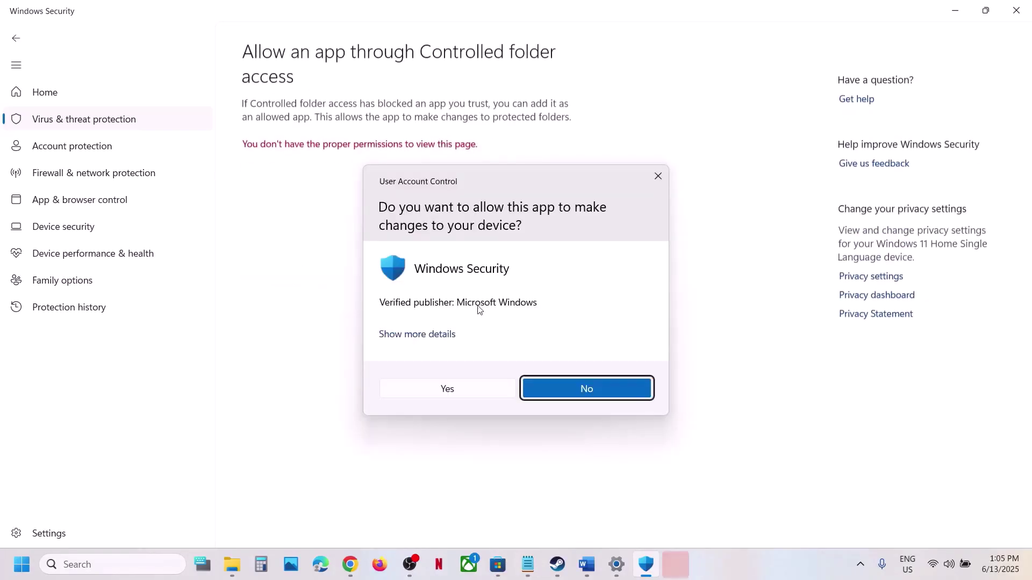
pyautogui.click(460, 386)
# - Allow the SB application from Steam's common\StellarBlade folder through Controlled folder access
pyautogui.click(261, 49)
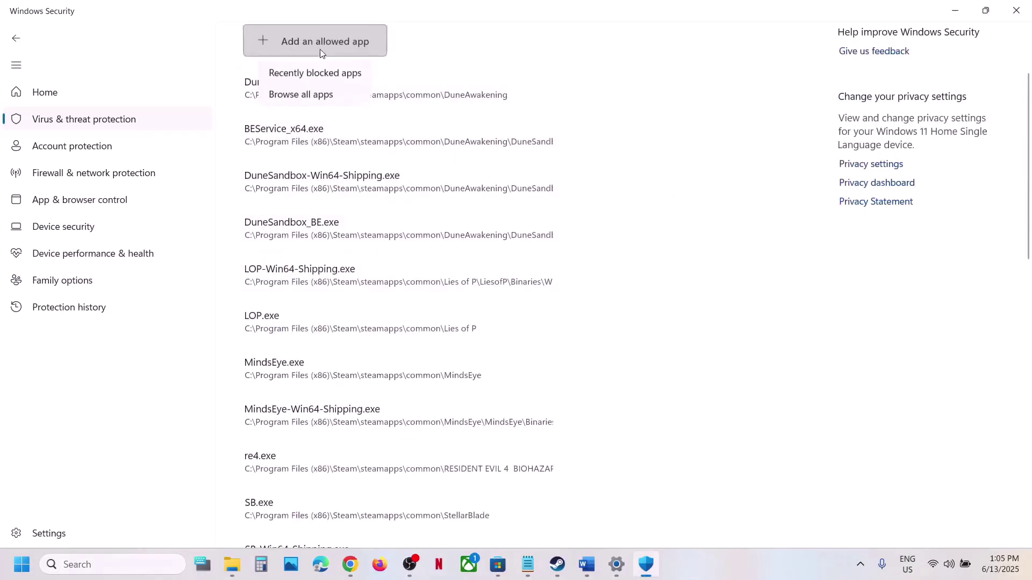
pyautogui.click(322, 97)
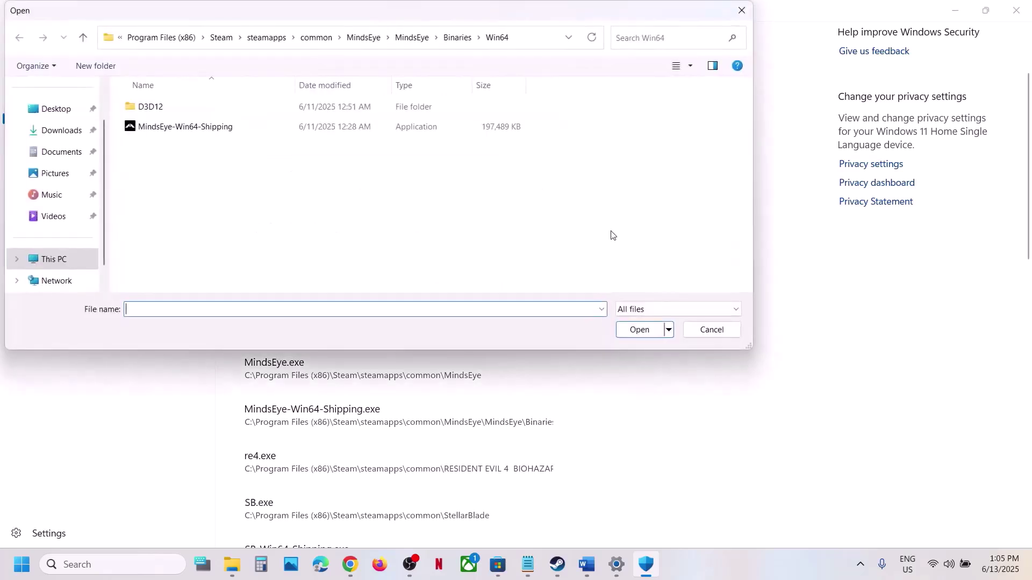
pyautogui.click(319, 38)
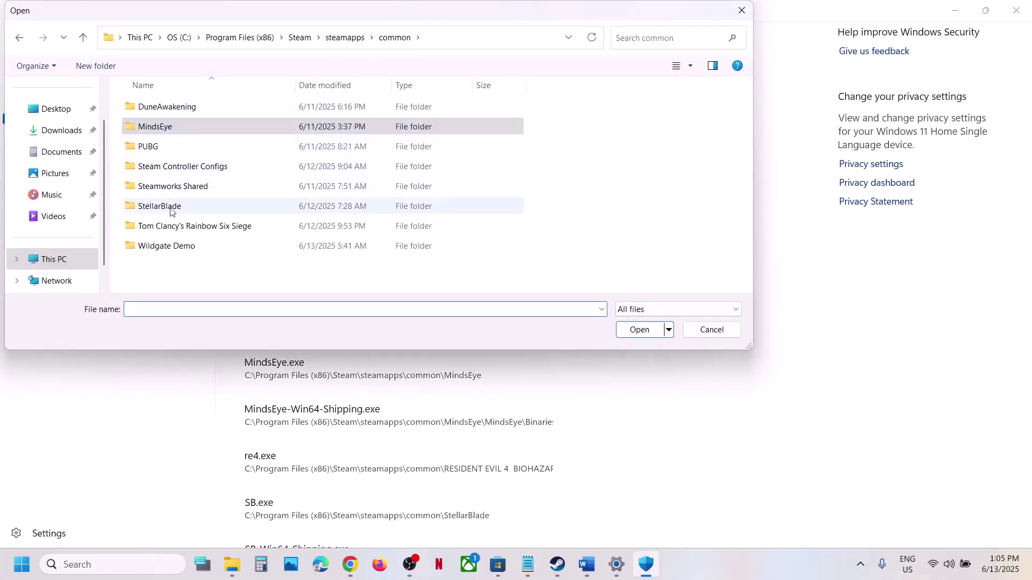
pyautogui.doubleClick(202, 208)
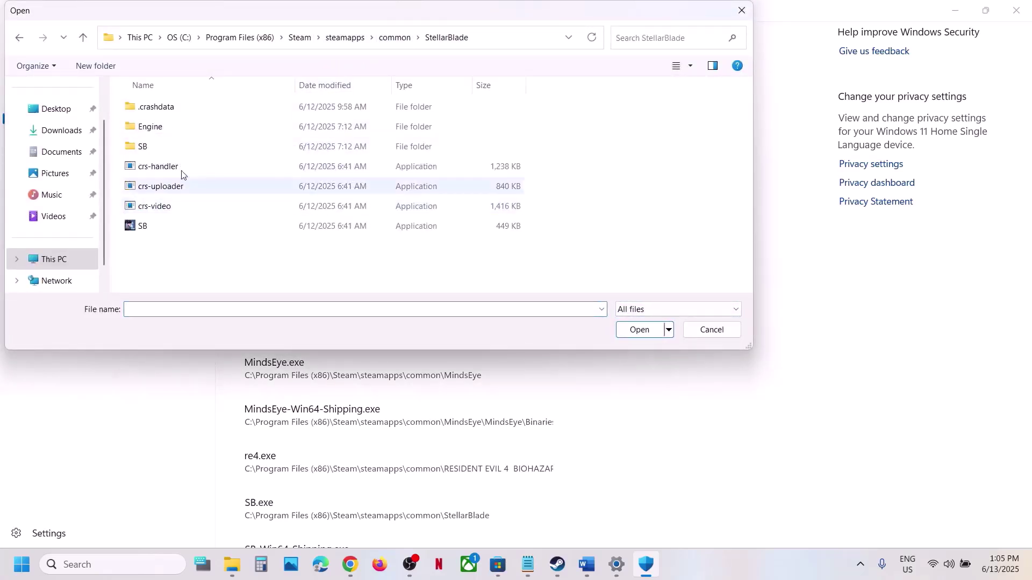
pyautogui.click(157, 227)
pyautogui.click(638, 329)
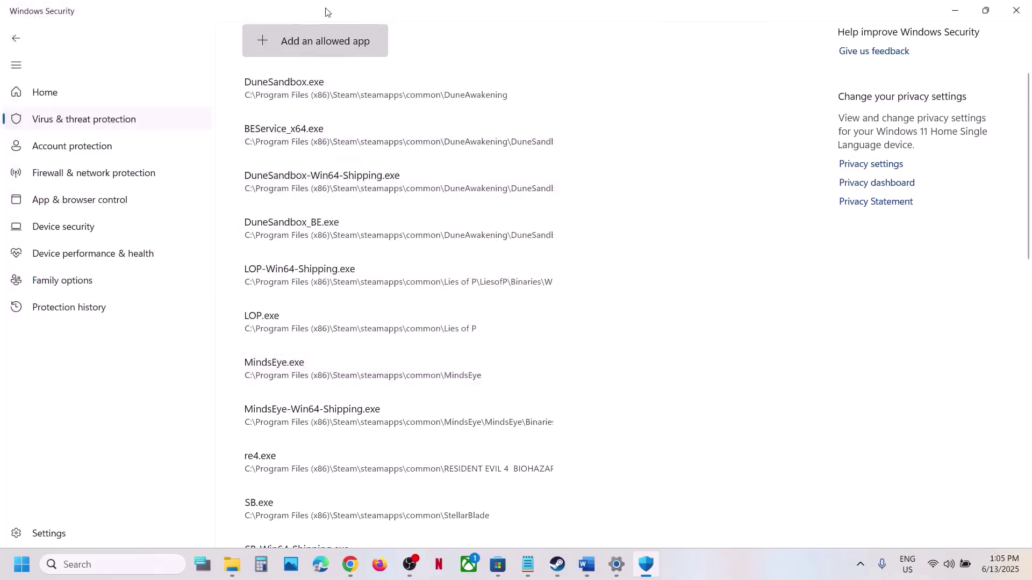
# - Allow SB-Win64-Shipping from StellarBlade\SB\Binaries\Win64 through Controlled folder access
pyautogui.click(327, 44)
pyautogui.click(332, 96)
pyautogui.click(174, 148)
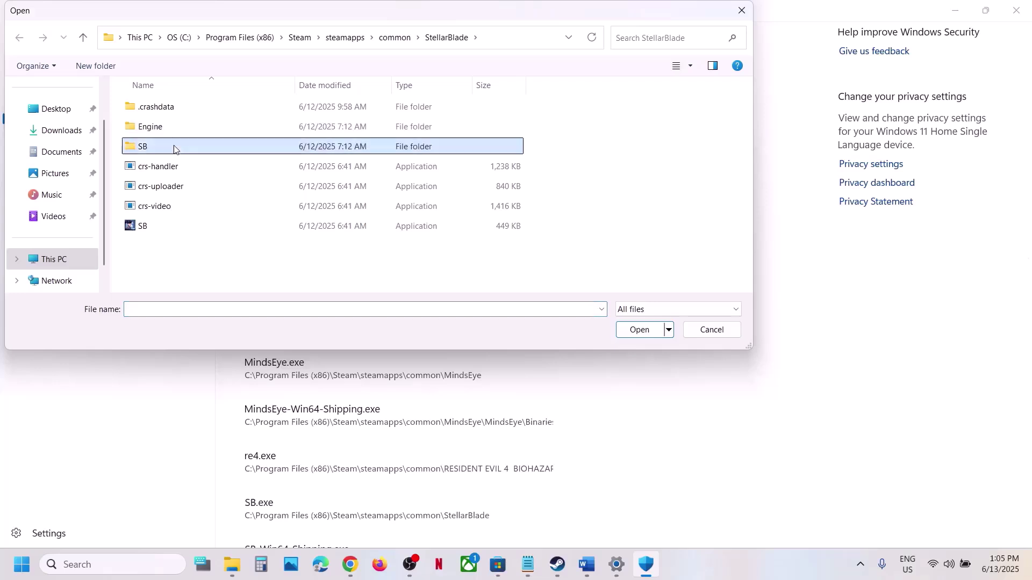
pyautogui.doubleClick(174, 148)
pyautogui.doubleClick(159, 109)
pyautogui.doubleClick(156, 108)
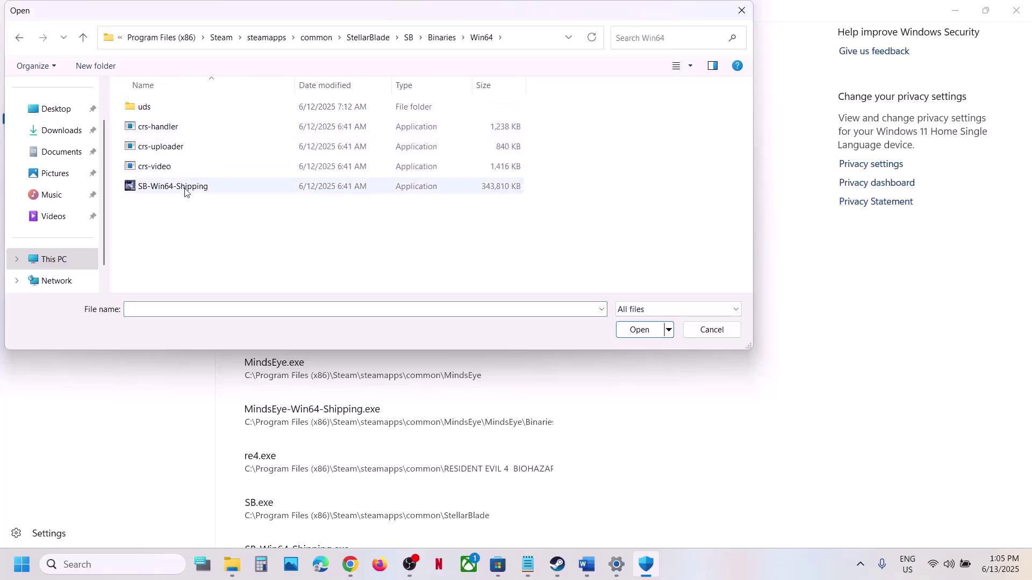
pyautogui.doubleClick(185, 188)
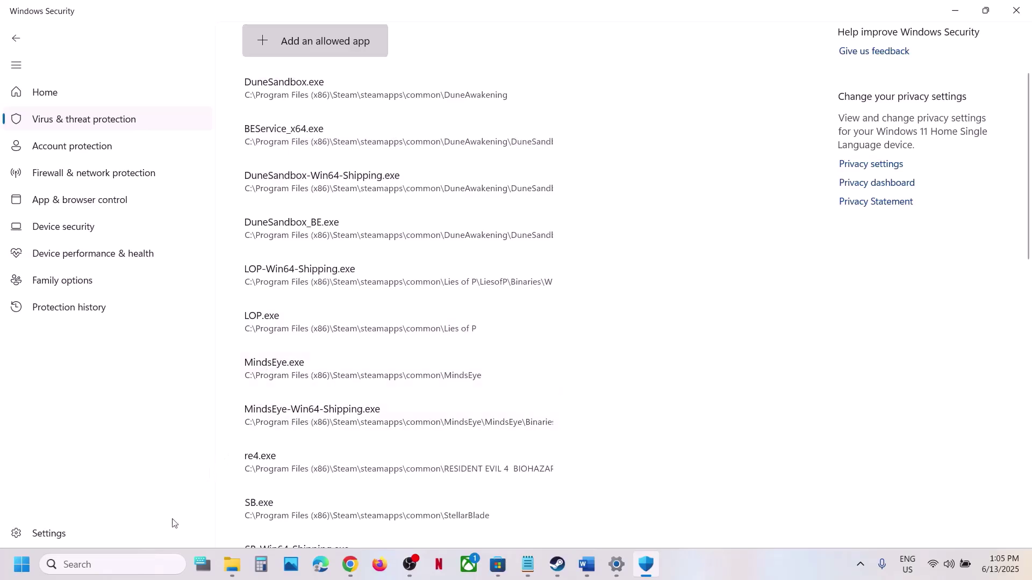
# - Open the Windows Defender Firewall allowed apps list from Control Panel and unlock its settings for changes
pyautogui.click(110, 564)
pyautogui.write('control panel')
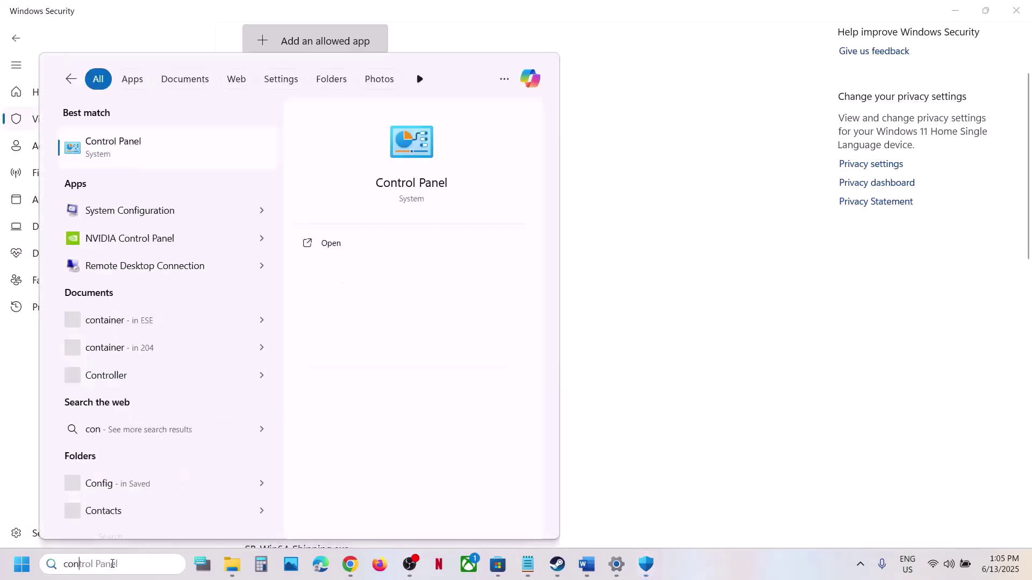
pyautogui.press('Return')
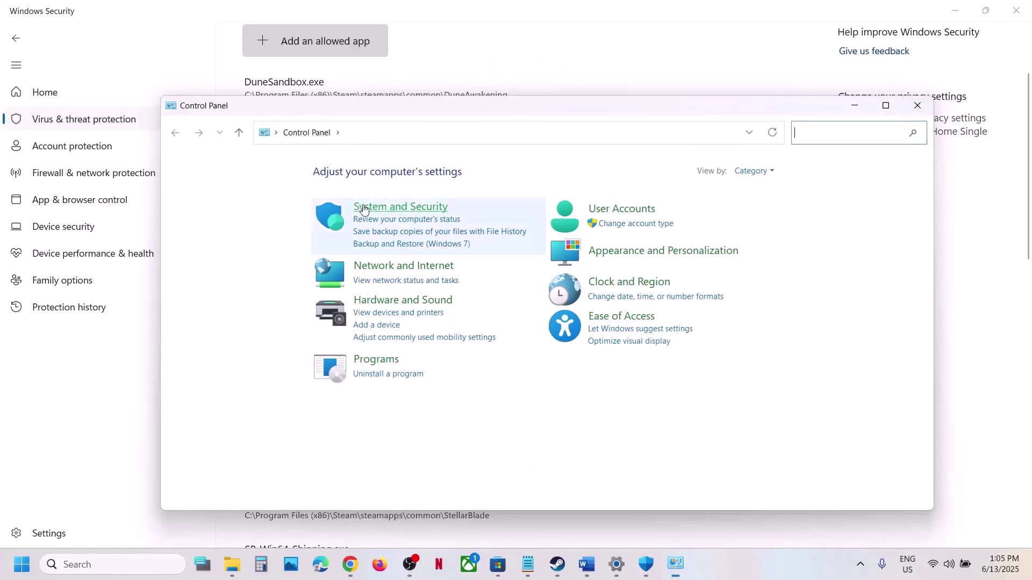
pyautogui.click(368, 209)
pyautogui.click(405, 220)
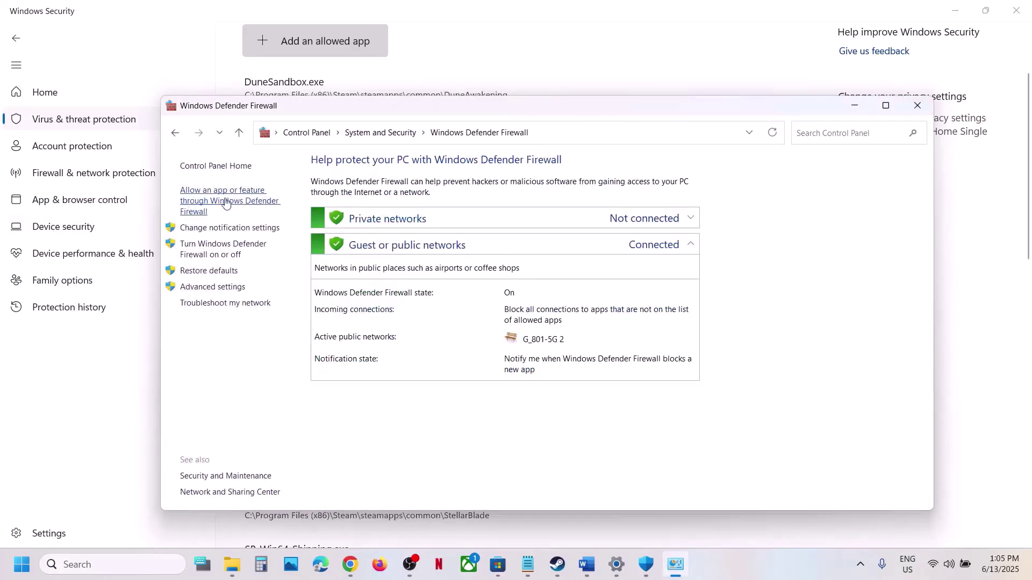
pyautogui.click(238, 202)
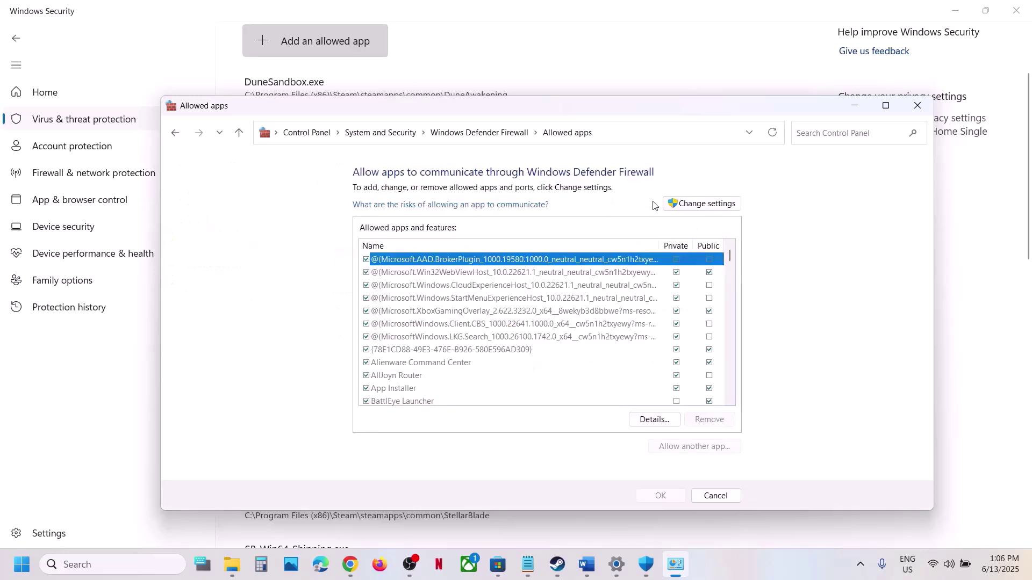
pyautogui.click(669, 203)
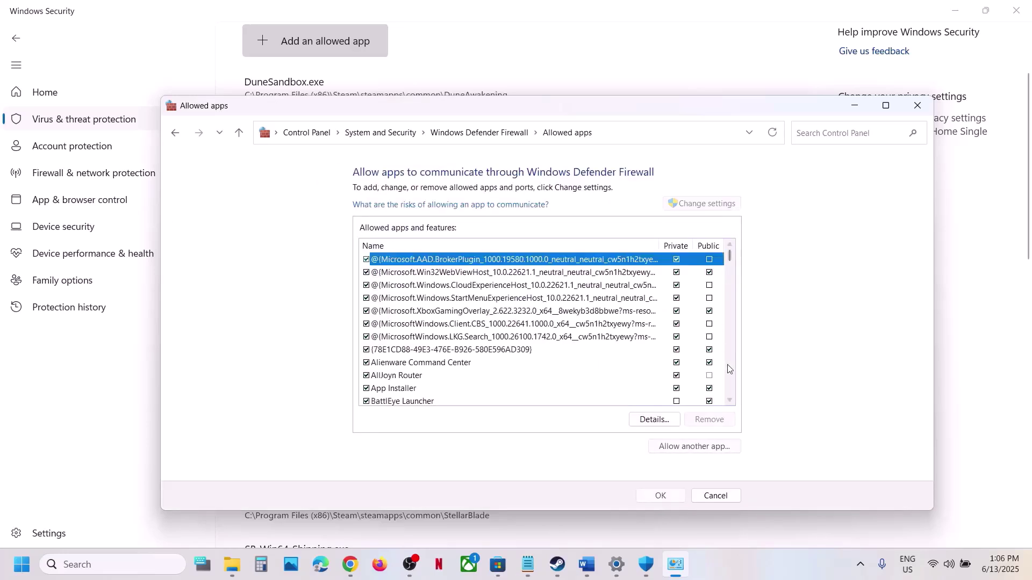
# - Try to add the SB application from Steam's common\StellarBlade folder to the firewall's allowed apps
pyautogui.click(698, 446)
pyautogui.click(638, 376)
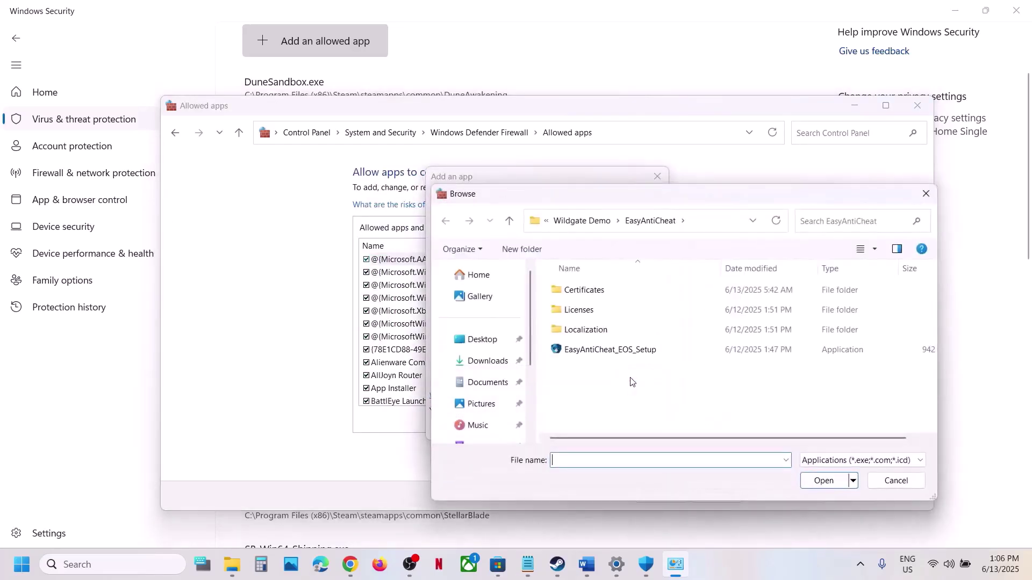
pyautogui.click(582, 220)
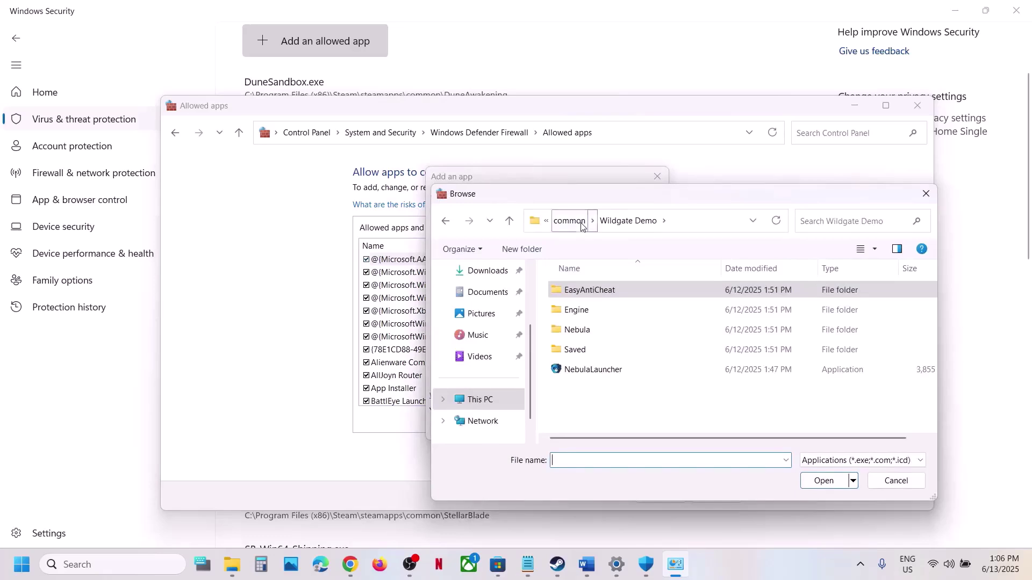
pyautogui.click(569, 220)
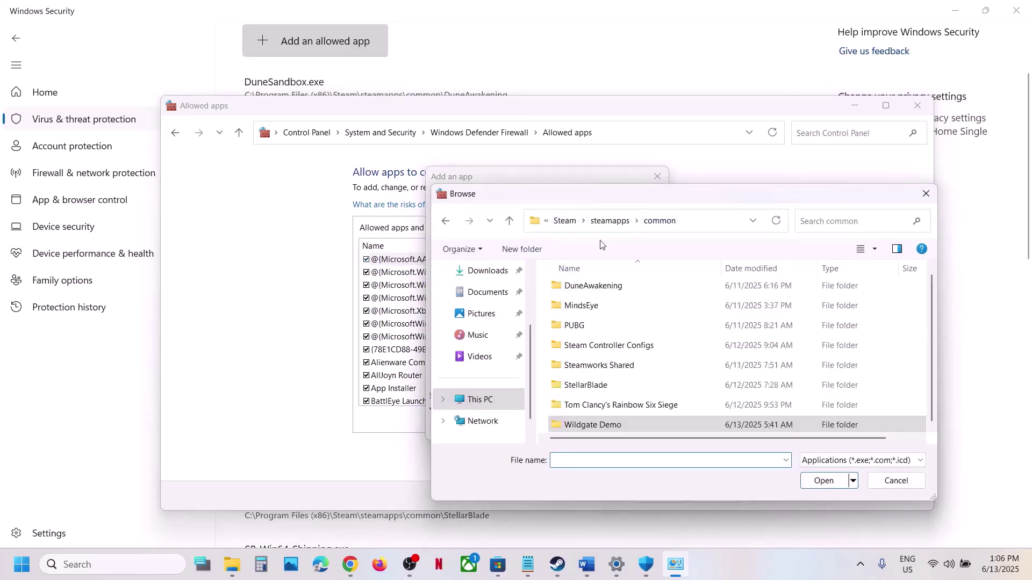
pyautogui.click(610, 386)
pyautogui.doubleClick(610, 386)
pyautogui.doubleClick(591, 406)
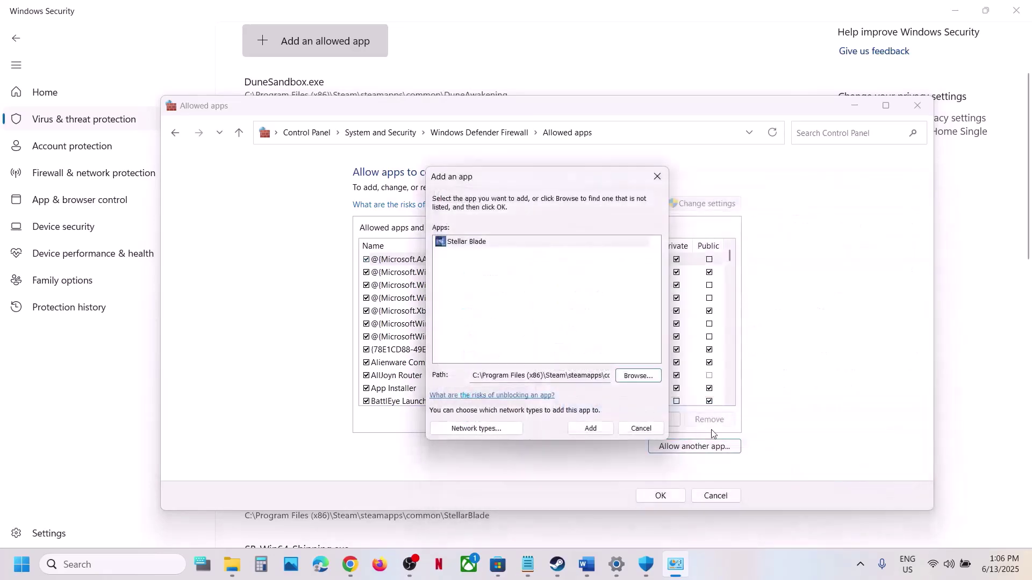
pyautogui.click(589, 428)
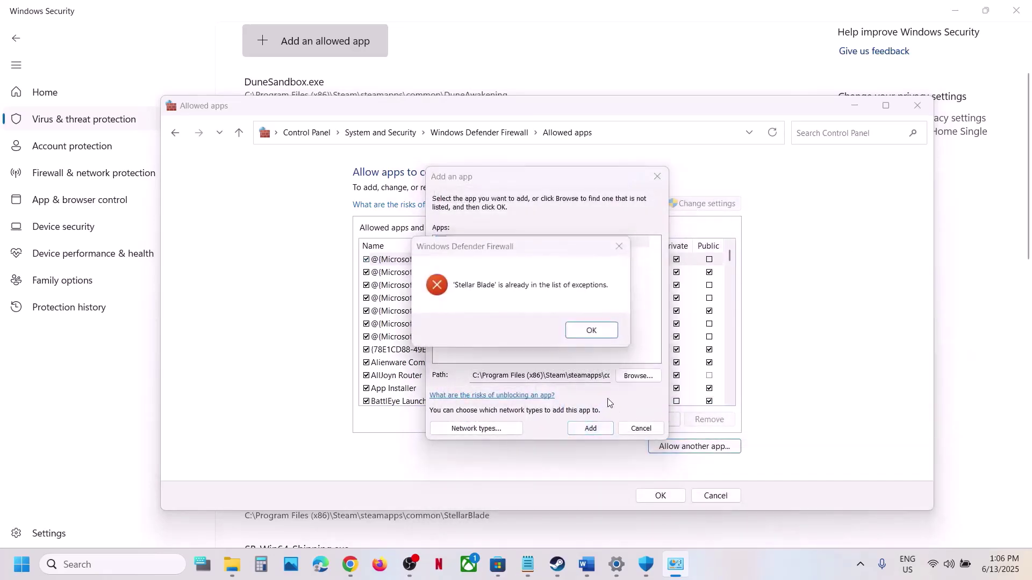
pyautogui.click(591, 331)
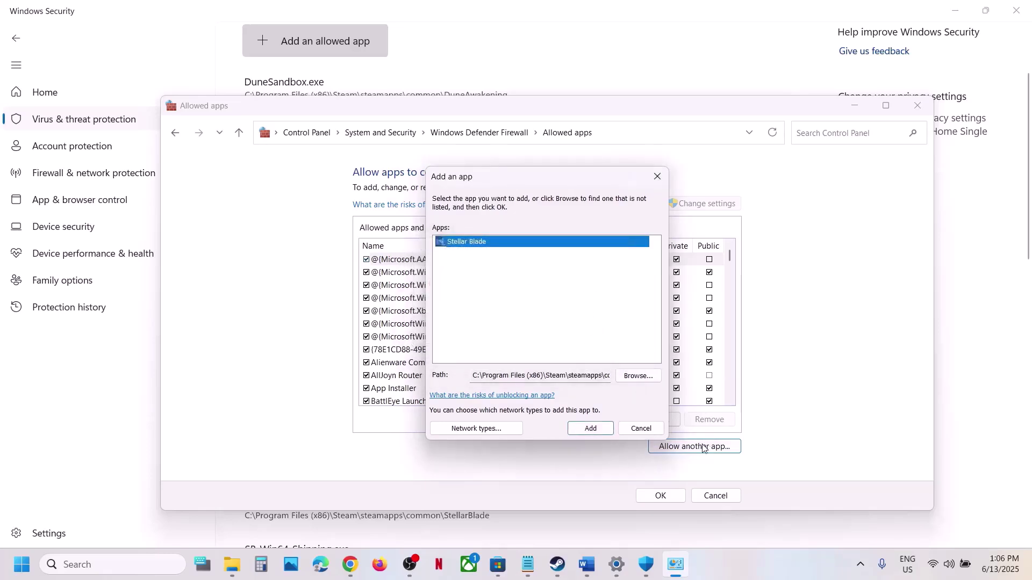
# - Try to add SB-Win64-Shipping from StellarBlade\SB\Binaries\Win64 to the firewall's allowed apps, and close the add-app dialog
pyautogui.click(638, 375)
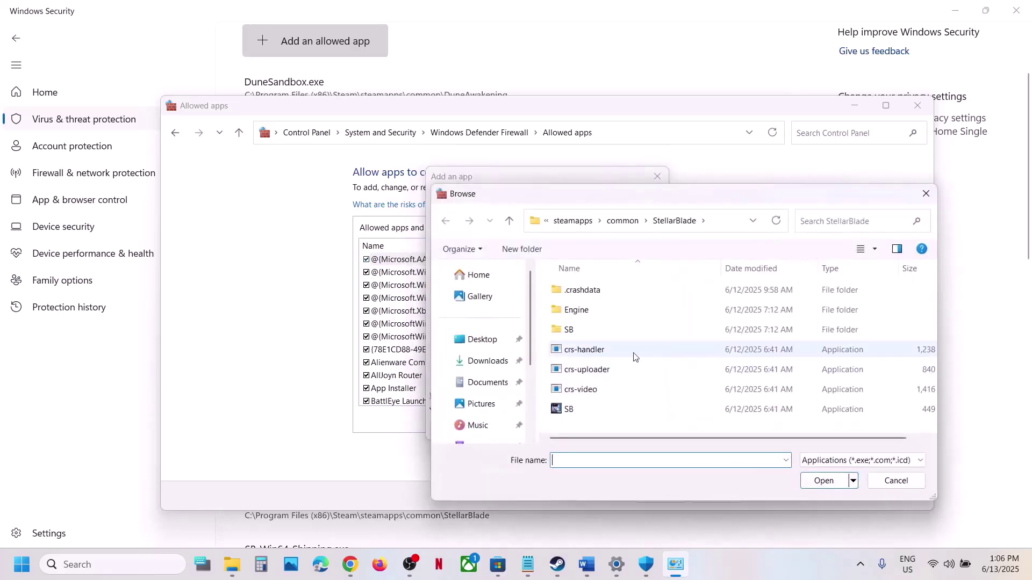
pyautogui.doubleClick(591, 330)
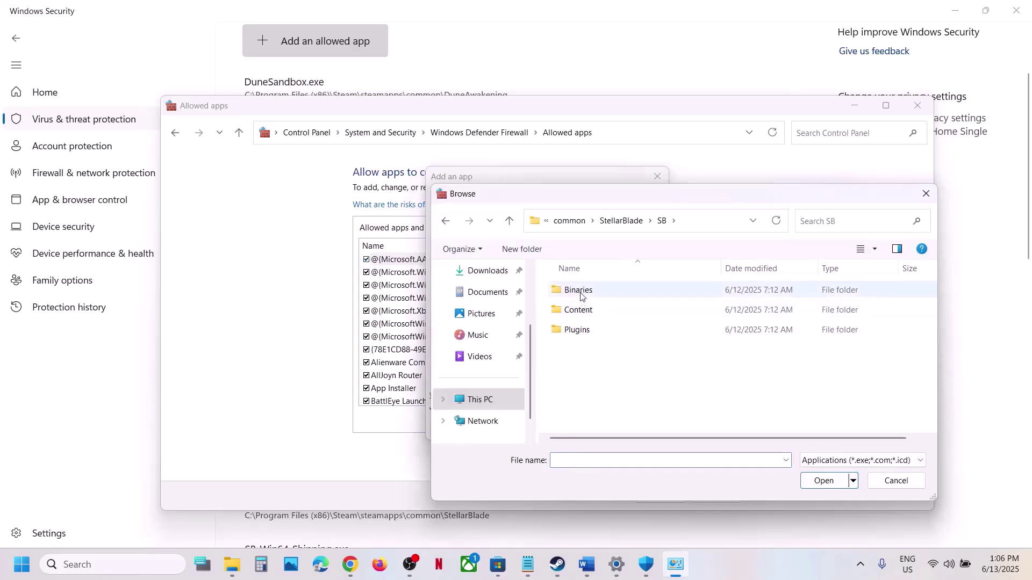
pyautogui.doubleClick(580, 292)
pyautogui.click(580, 295)
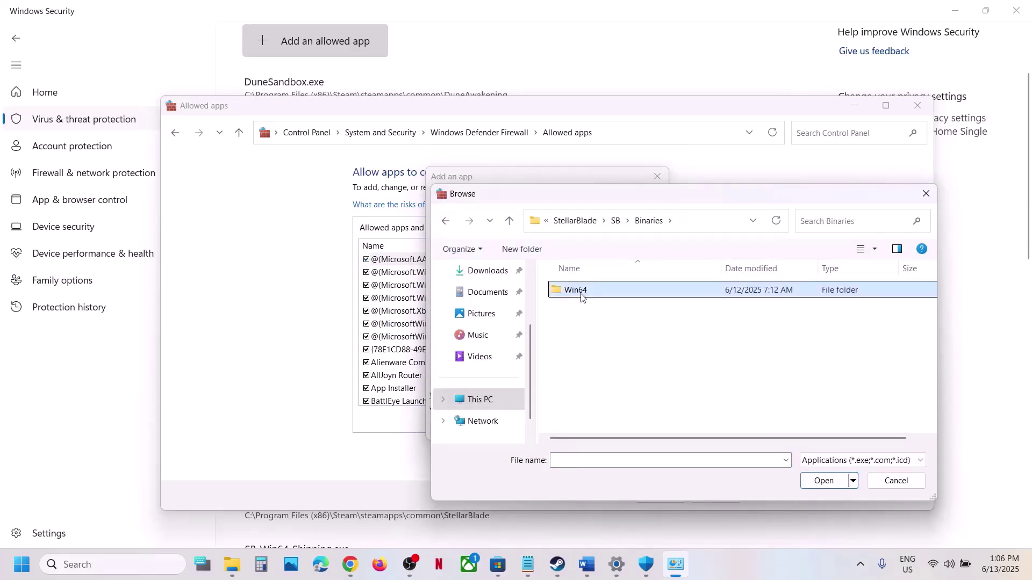
pyautogui.click(580, 295)
pyautogui.doubleClick(581, 295)
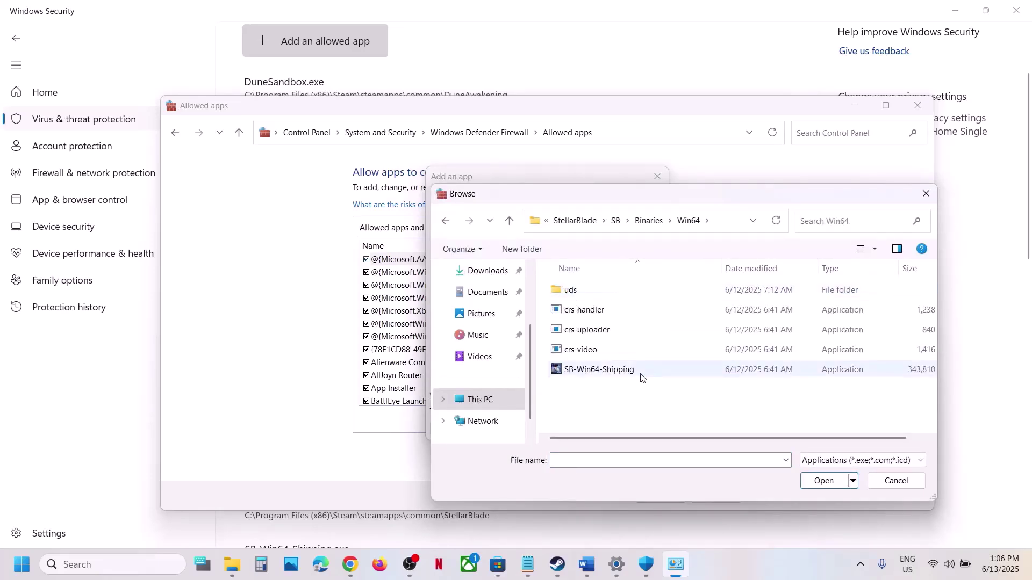
pyautogui.click(604, 372)
pyautogui.click(823, 480)
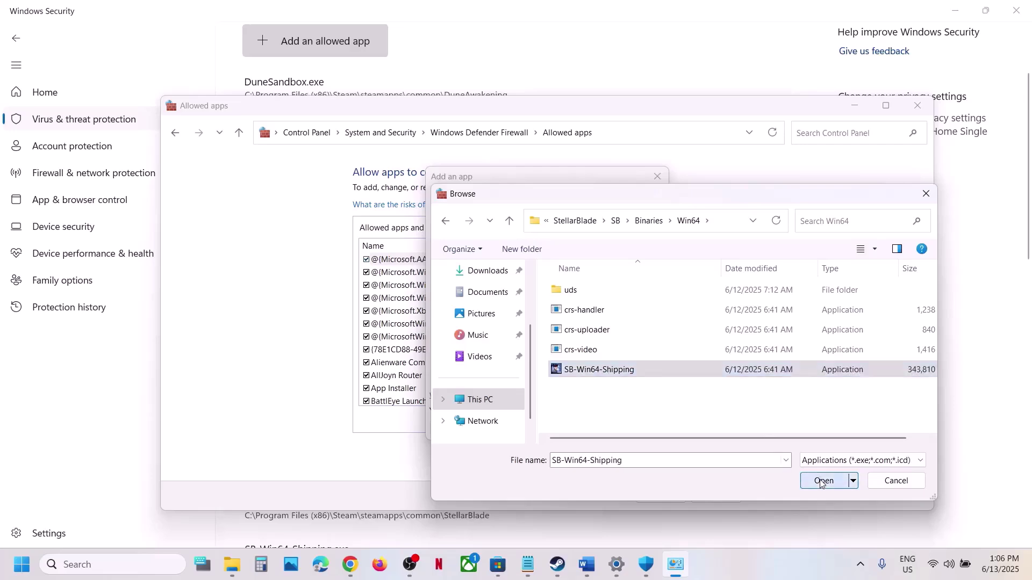
pyautogui.click(590, 429)
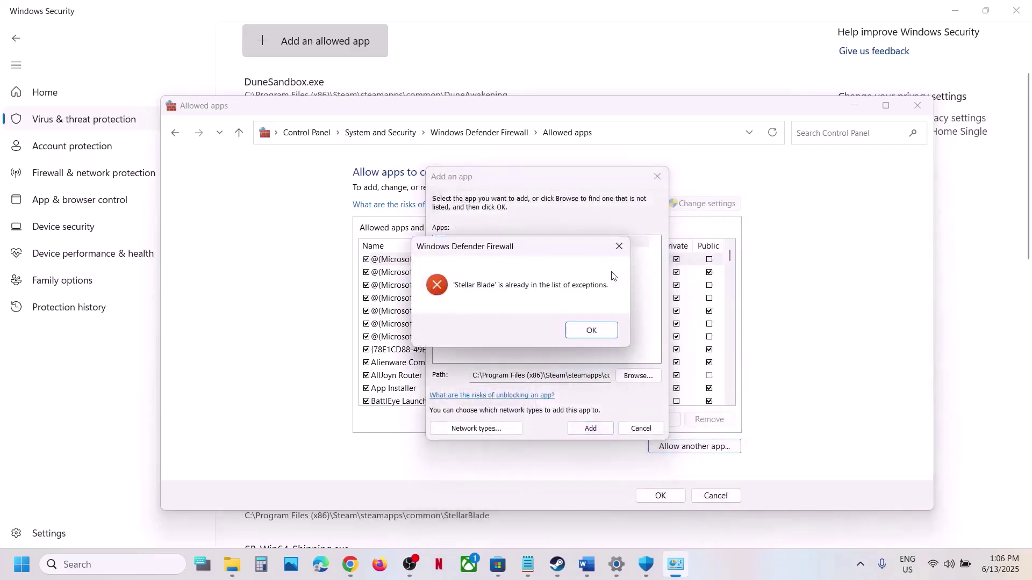
pyautogui.click(580, 339)
pyautogui.click(658, 174)
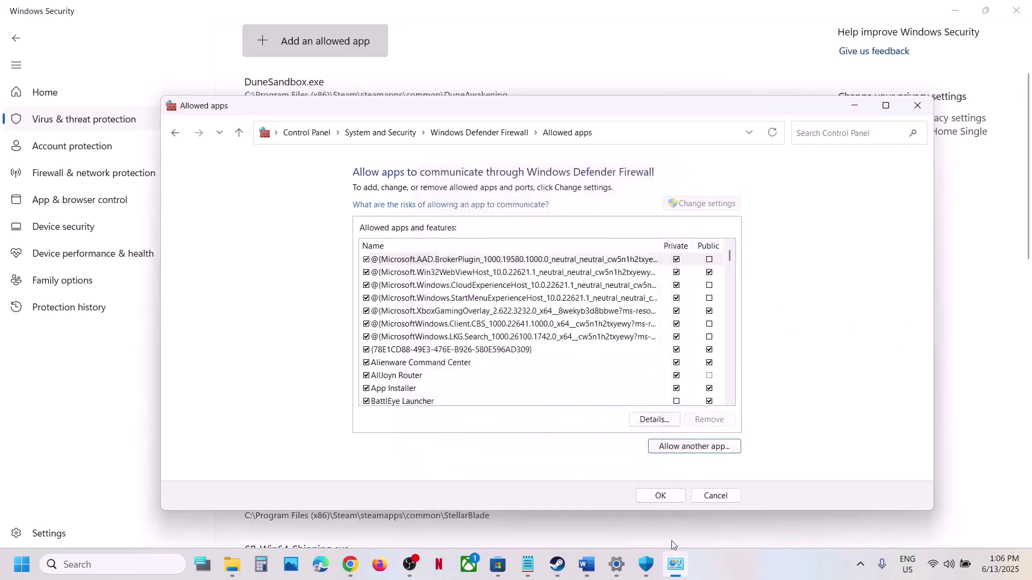
# - Close the firewall, Windows Security and Settings windows and return to the Word notes at Step 9
pyautogui.click(918, 104)
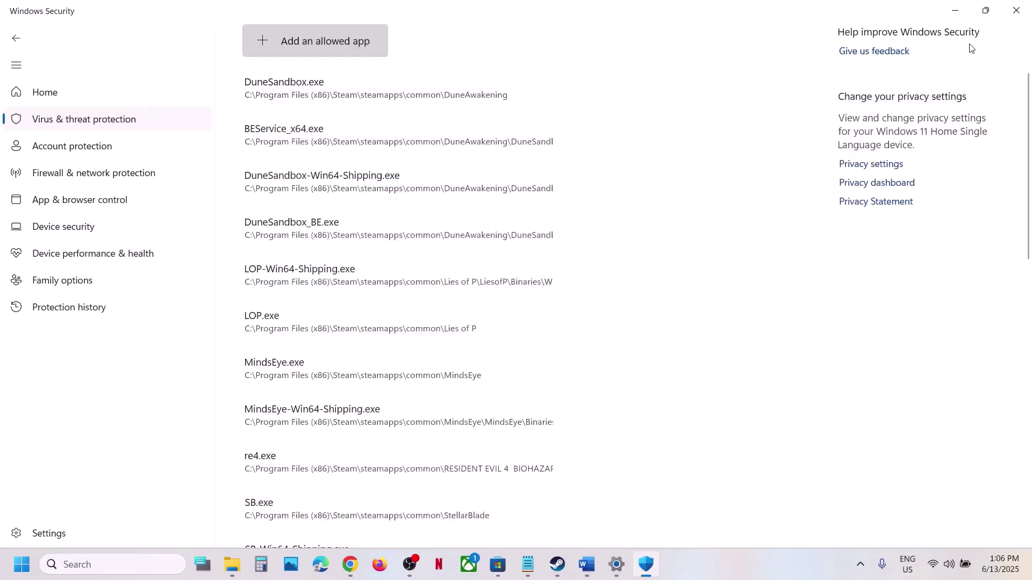
pyautogui.click(1015, 11)
pyautogui.scroll(-3, 374, 305)
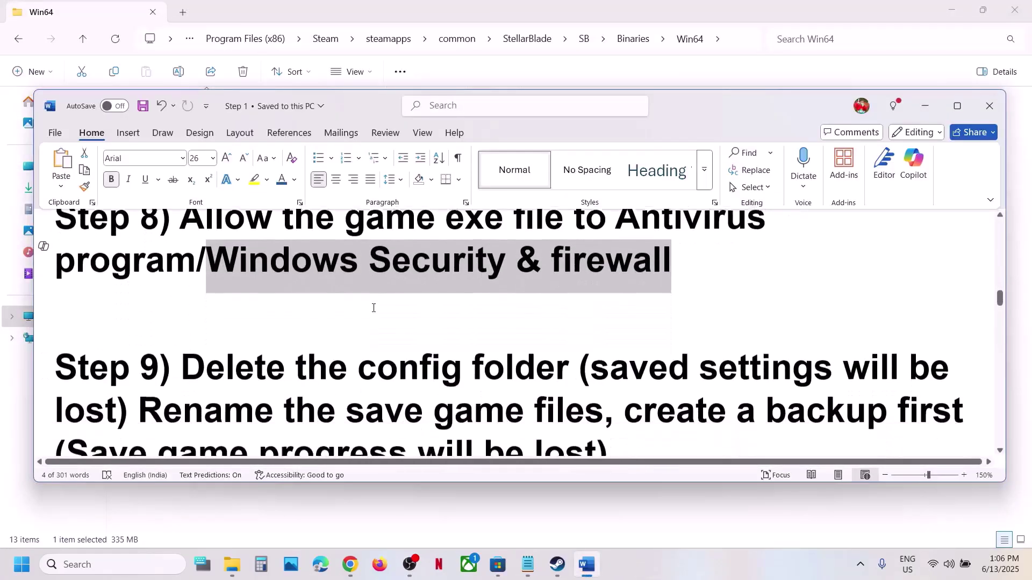
# - Highlight the Step 9 config folder instruction and open C:\Users\Test\AppData\Local\SB\Saved, selecting the Config folder
pyautogui.moveTo(183, 305); pyautogui.dragTo(600, 299)
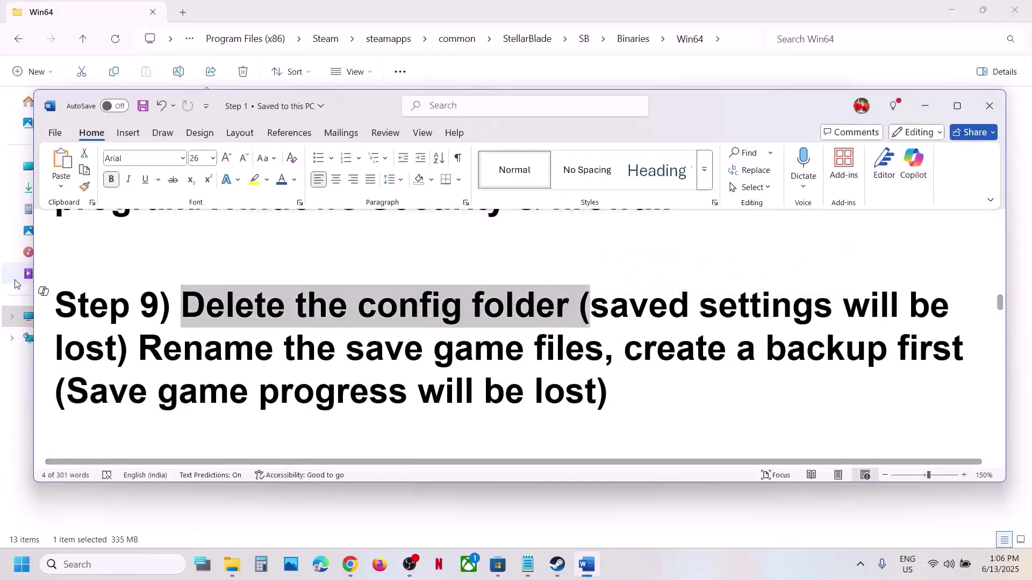
pyautogui.click(34, 364)
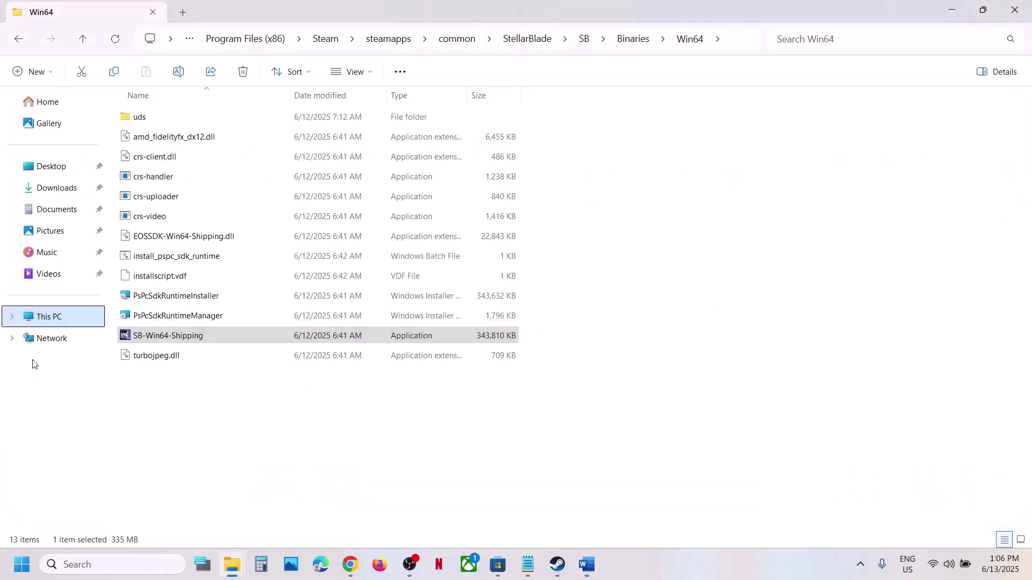
pyautogui.click(78, 325)
pyautogui.doubleClick(199, 127)
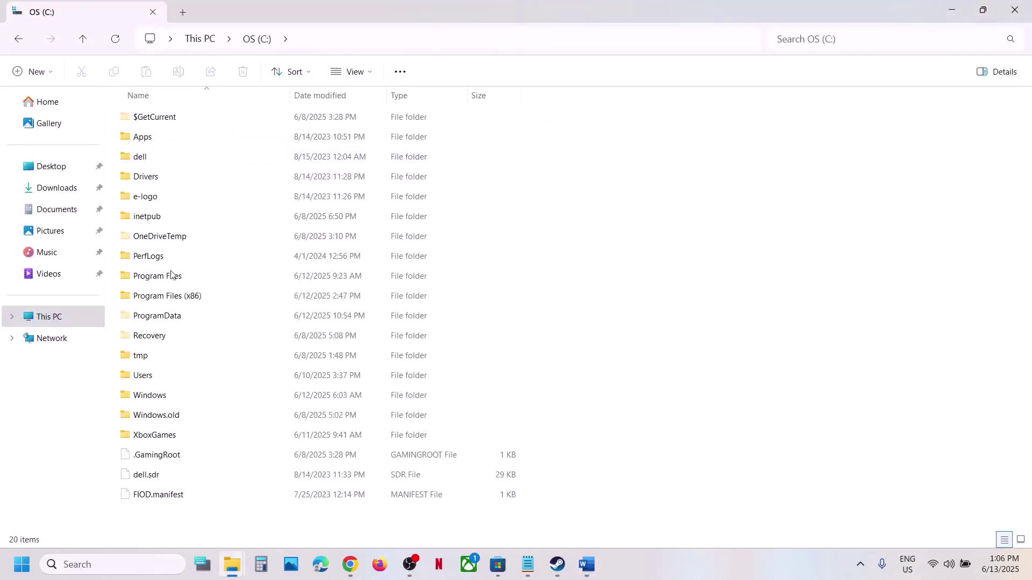
pyautogui.doubleClick(152, 376)
pyautogui.doubleClick(143, 119)
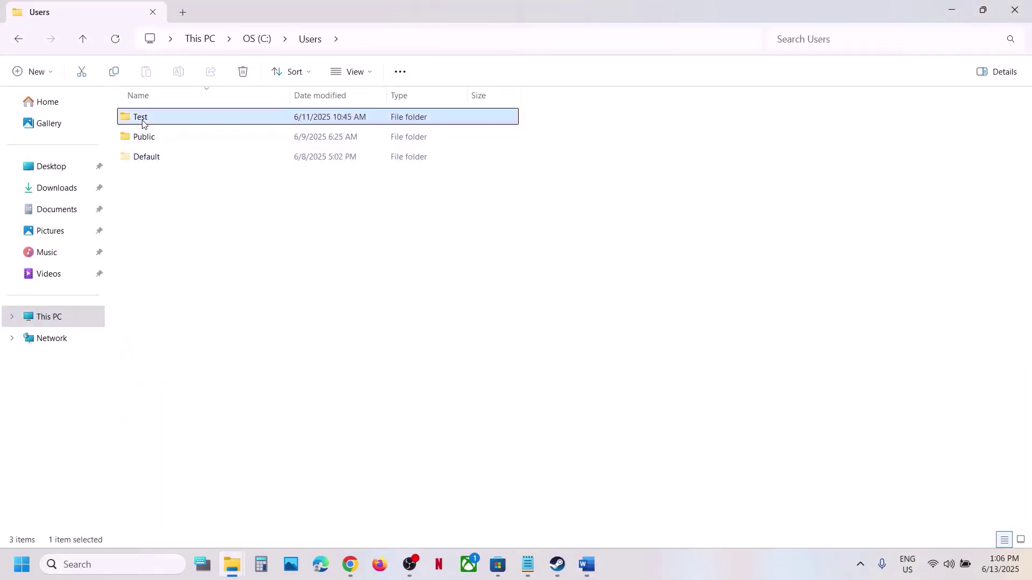
pyautogui.doubleClick(149, 136)
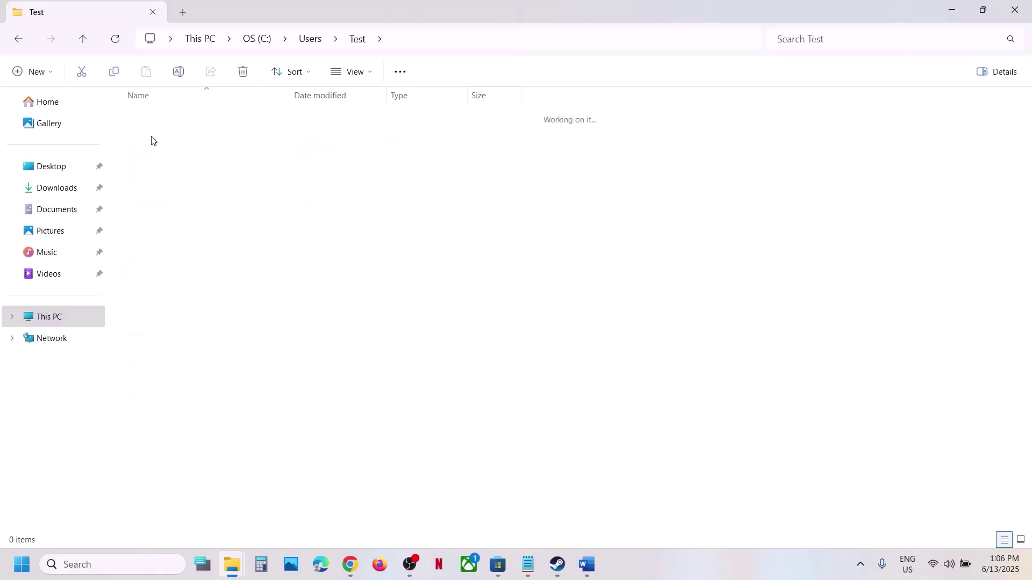
pyautogui.doubleClick(153, 125)
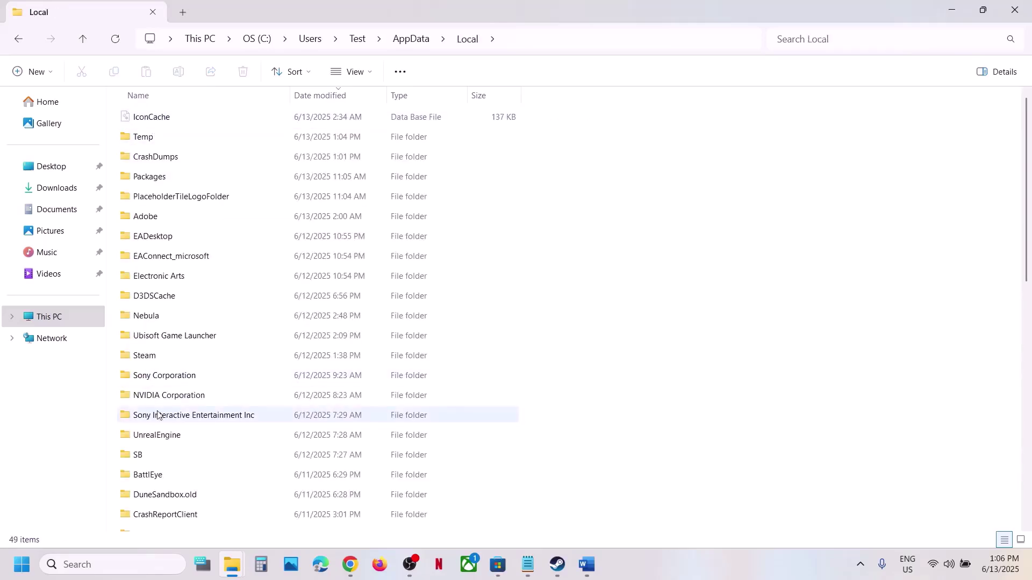
pyautogui.doubleClick(152, 455)
pyautogui.doubleClick(156, 121)
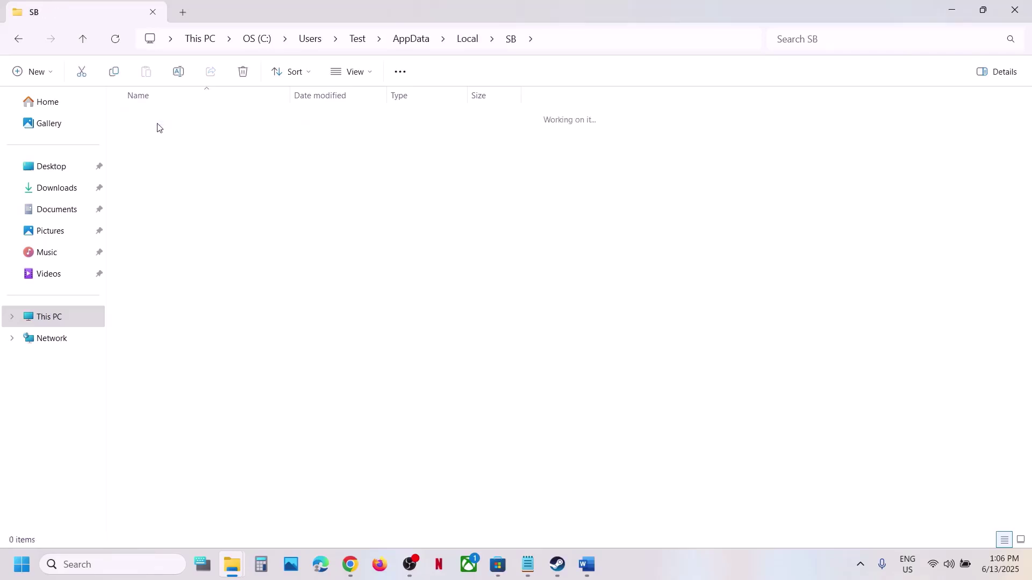
pyautogui.click(158, 123)
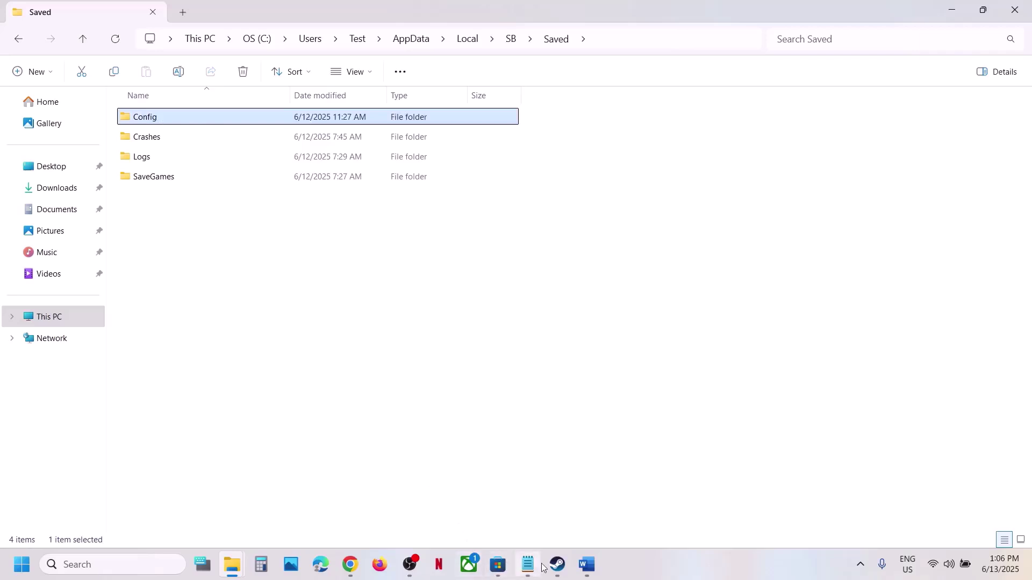
# - Highlight the Step 9 saved-settings warning in the Word notes and delete the Config folder from SB\Saved
pyautogui.click(587, 565)
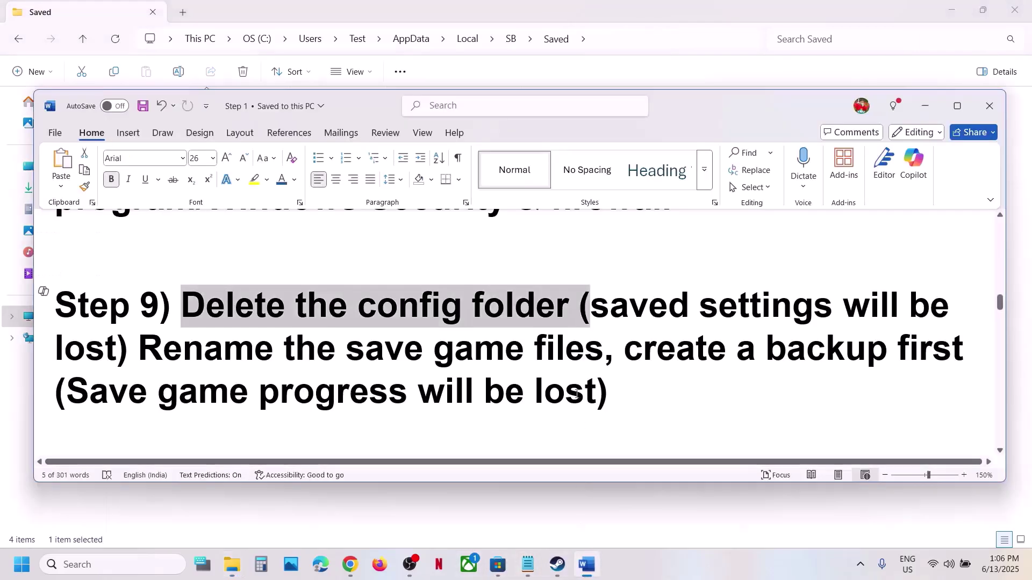
pyautogui.click(685, 307)
pyautogui.moveTo(596, 300); pyautogui.dragTo(183, 306)
pyautogui.click(27, 373)
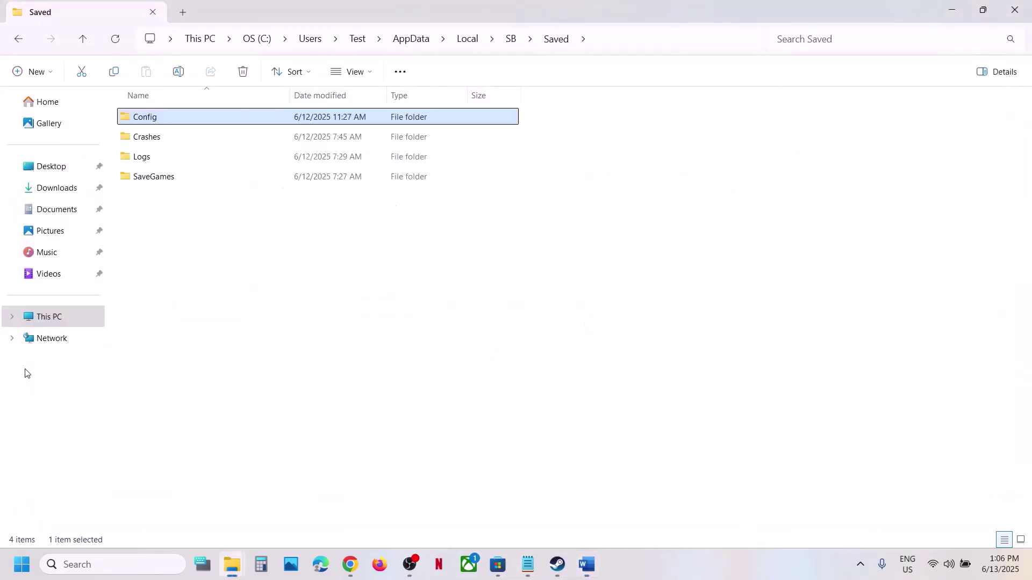
pyautogui.click(587, 565)
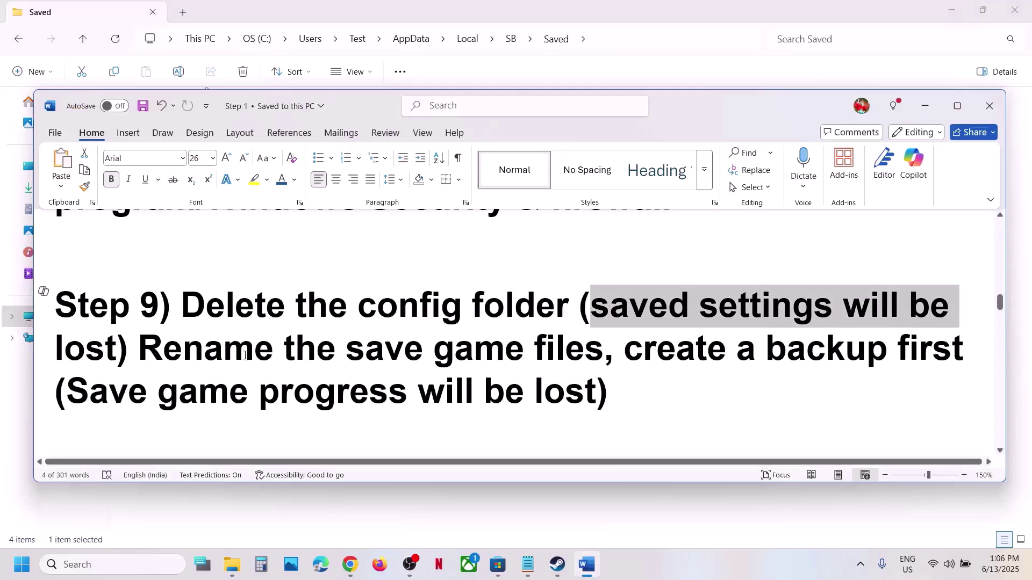
pyautogui.click(443, 325)
pyautogui.moveTo(592, 309); pyautogui.dragTo(116, 350)
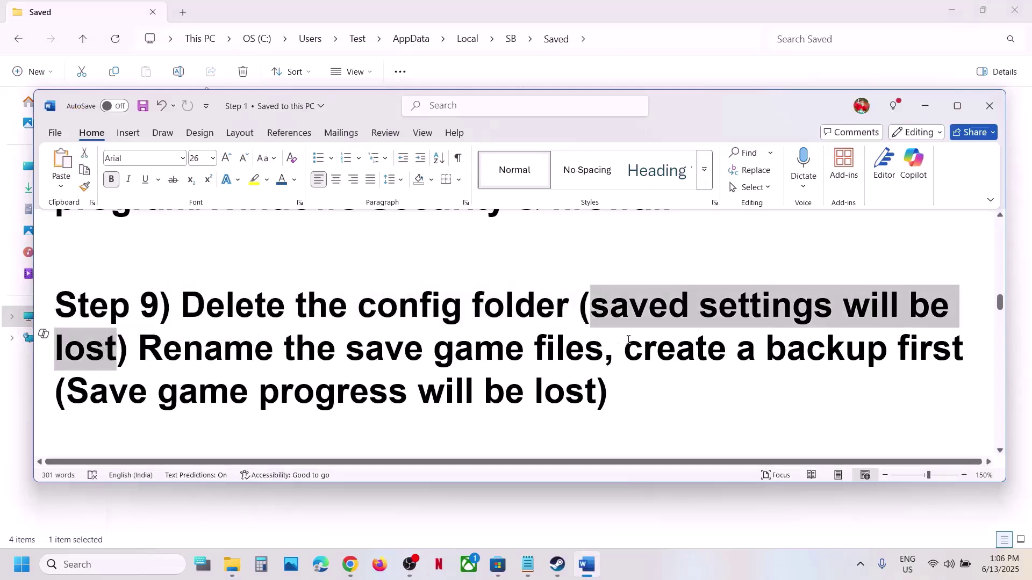
pyautogui.click(301, 12)
pyautogui.rightClick(164, 123)
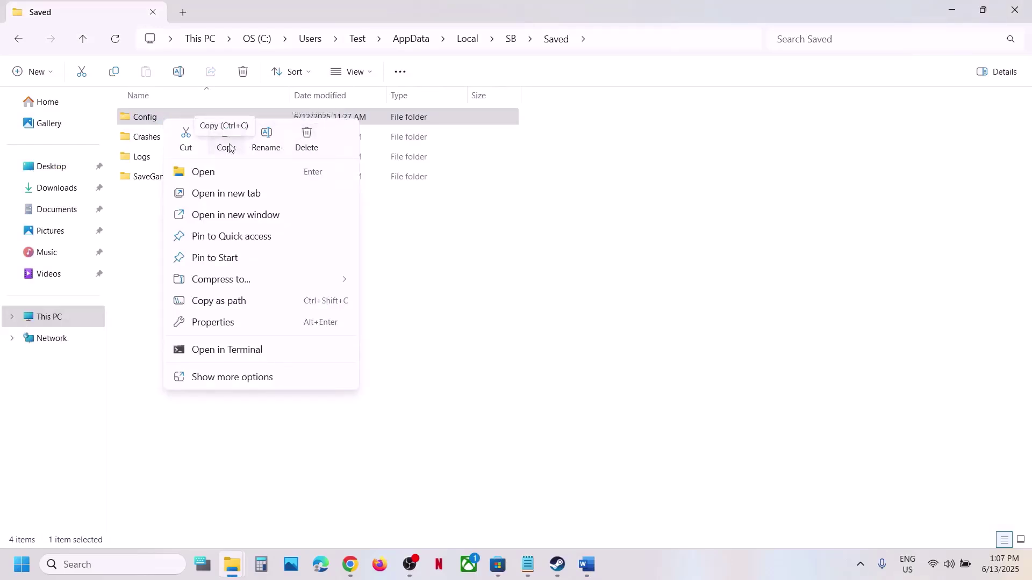
pyautogui.click(308, 138)
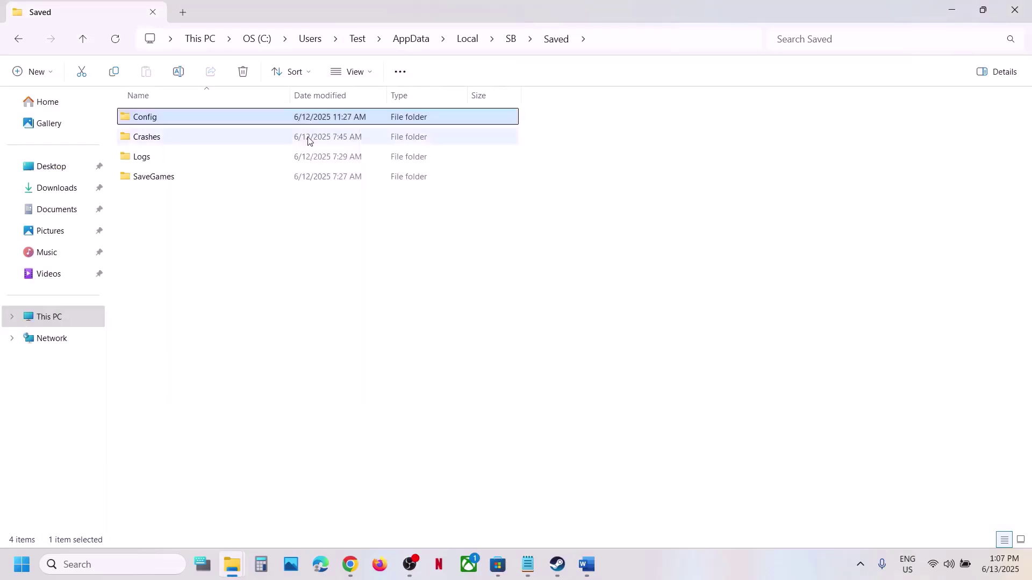
# - Examine the Step 9 notes in Word on renaming save game files, creating a backup first and losing progress
pyautogui.click(588, 564)
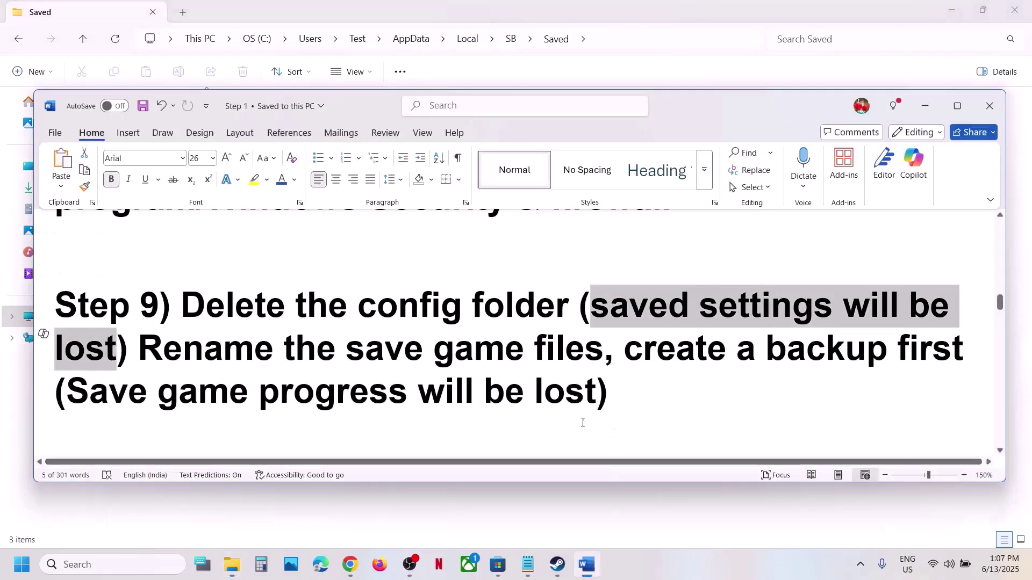
pyautogui.moveTo(153, 360); pyautogui.dragTo(524, 354)
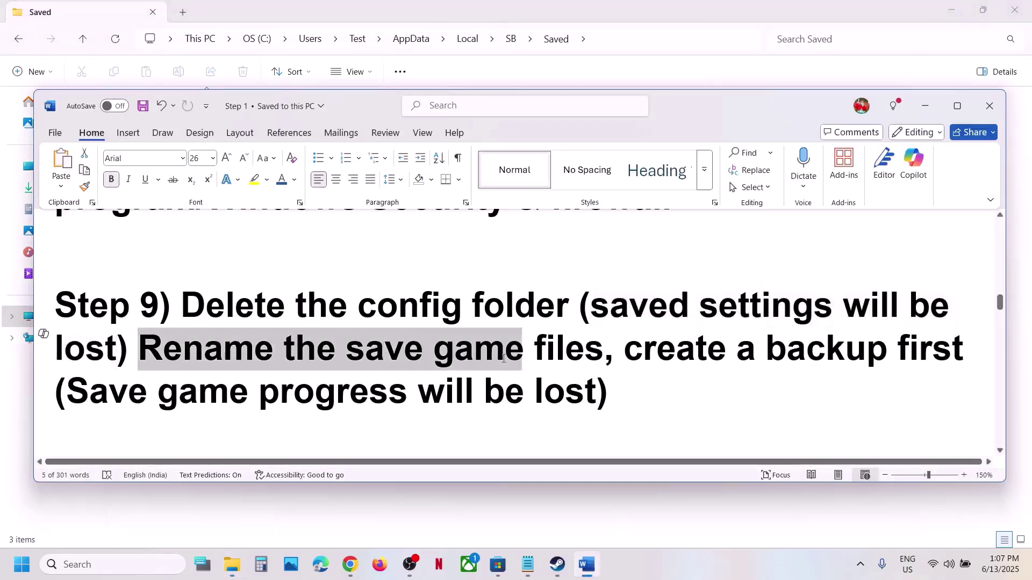
pyautogui.moveTo(62, 384); pyautogui.dragTo(608, 405)
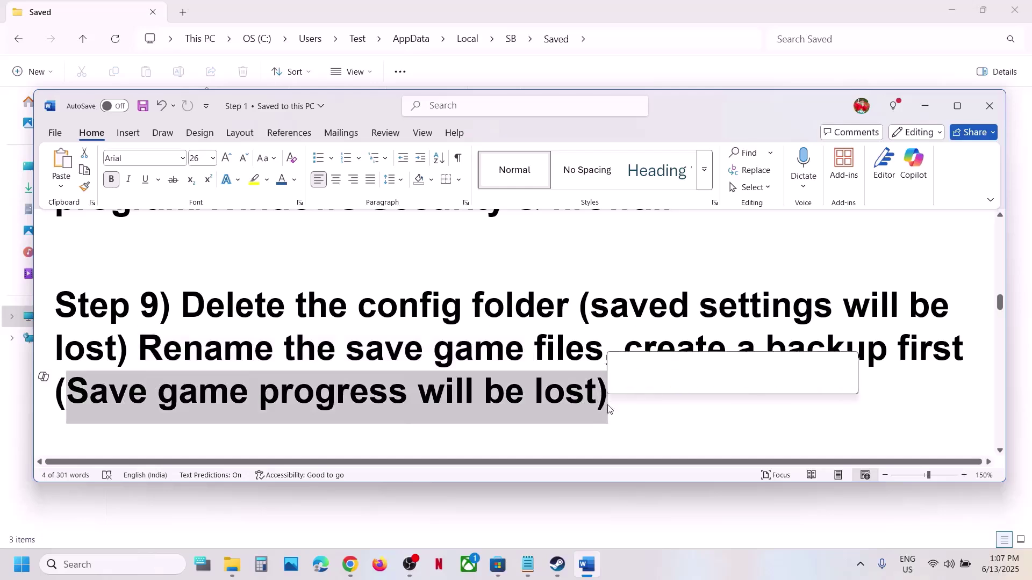
pyautogui.click(423, 350)
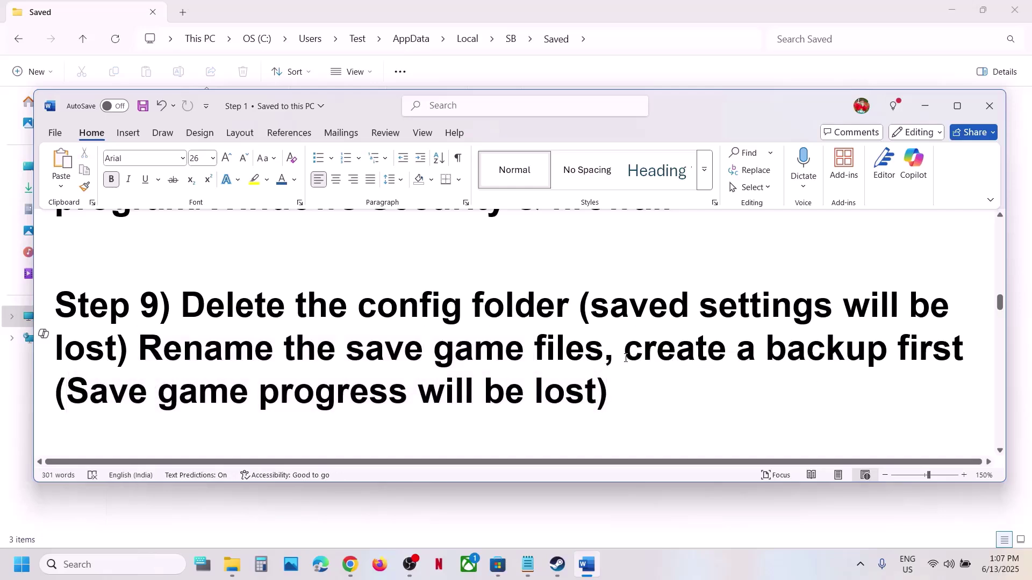
pyautogui.moveTo(626, 357); pyautogui.dragTo(967, 355)
pyautogui.click(694, 403)
pyautogui.click(631, 353)
pyautogui.scroll(-5, 1004, 351)
pyautogui.scroll(4, 615, 408)
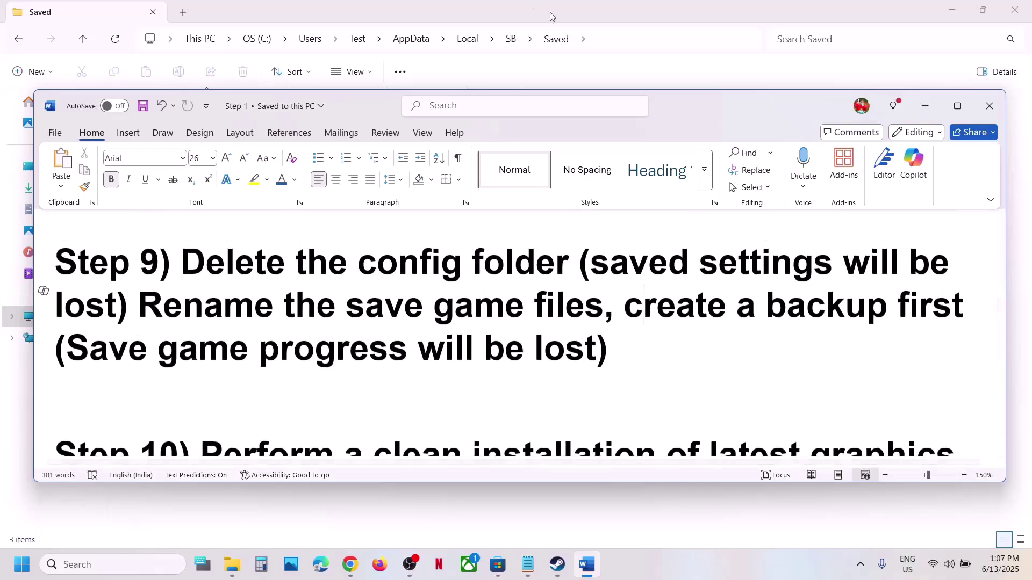
# - Copy the SB folder from AppData\Local to the desktop as a backup and place it below the MindsEye folder
pyautogui.click(586, 14)
pyautogui.click(85, 39)
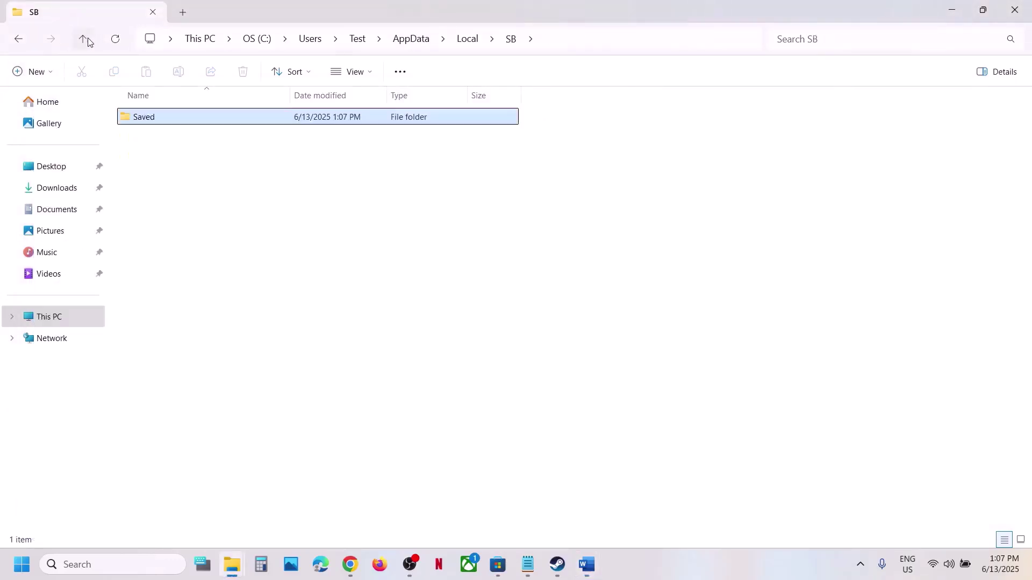
pyautogui.click(85, 40)
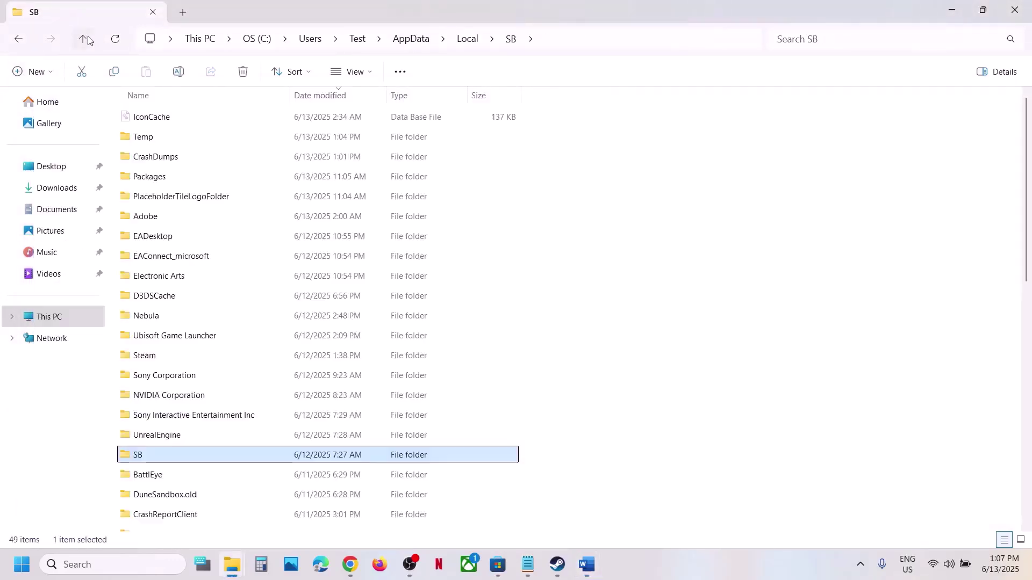
pyautogui.rightClick(157, 459)
pyautogui.click(230, 477)
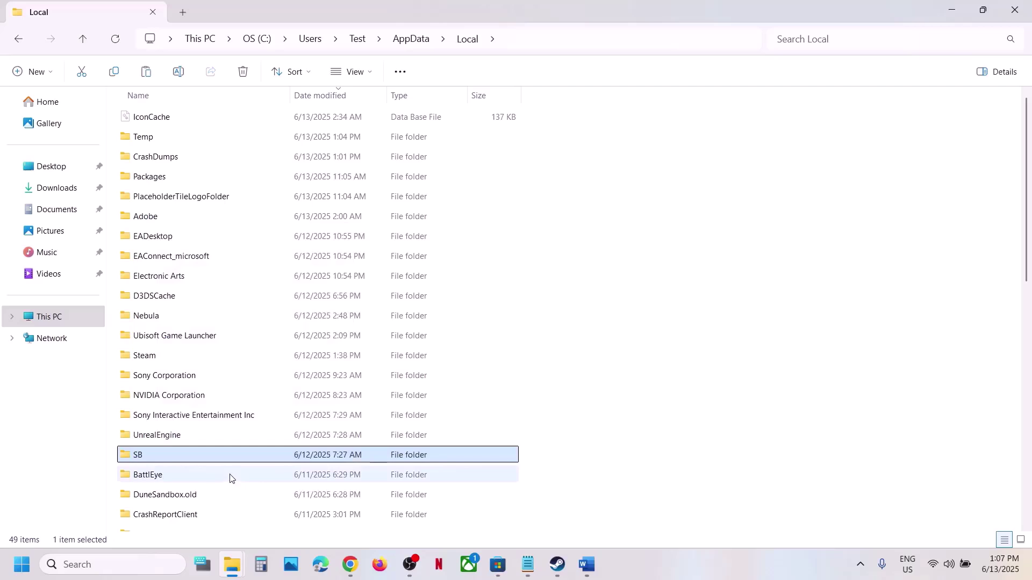
pyautogui.press('super+d')
pyautogui.hotkey('ctrl', 'v')
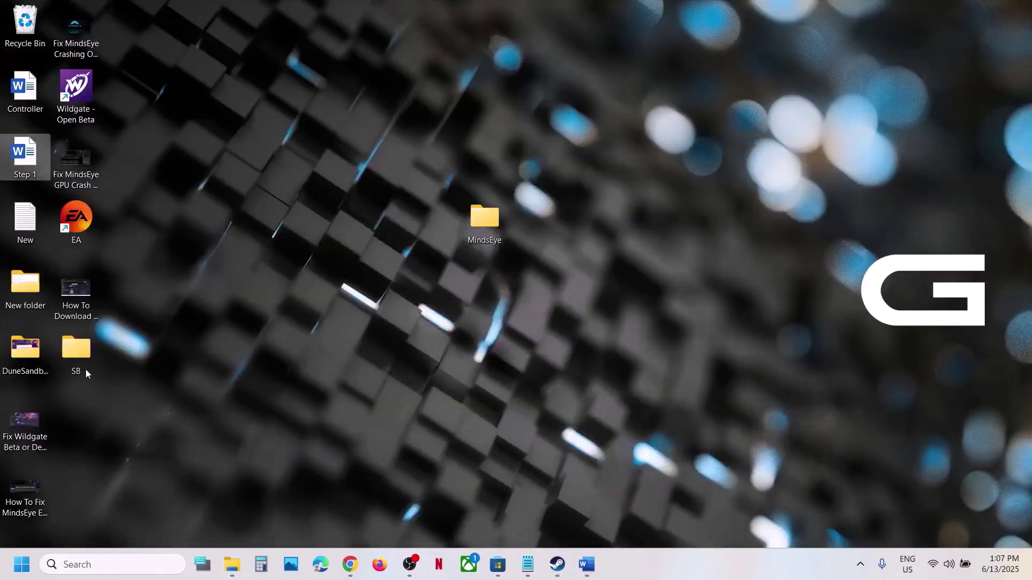
pyautogui.moveTo(86, 370); pyautogui.dragTo(487, 298)
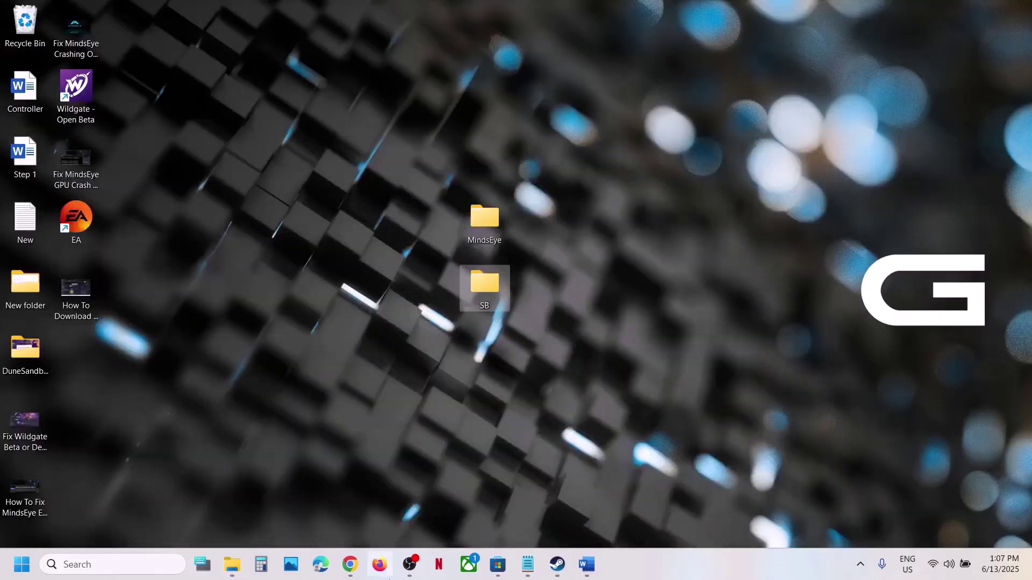
# - Rename the original SB folder in AppData\Local to SB.old
pyautogui.moveTo(232, 564)
pyautogui.click(346, 488)
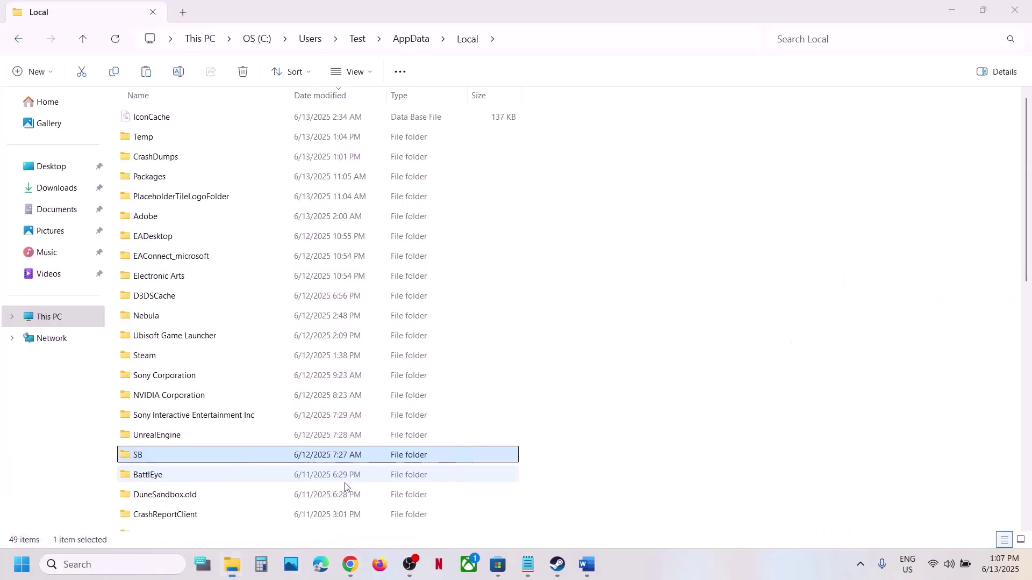
pyautogui.rightClick(156, 461)
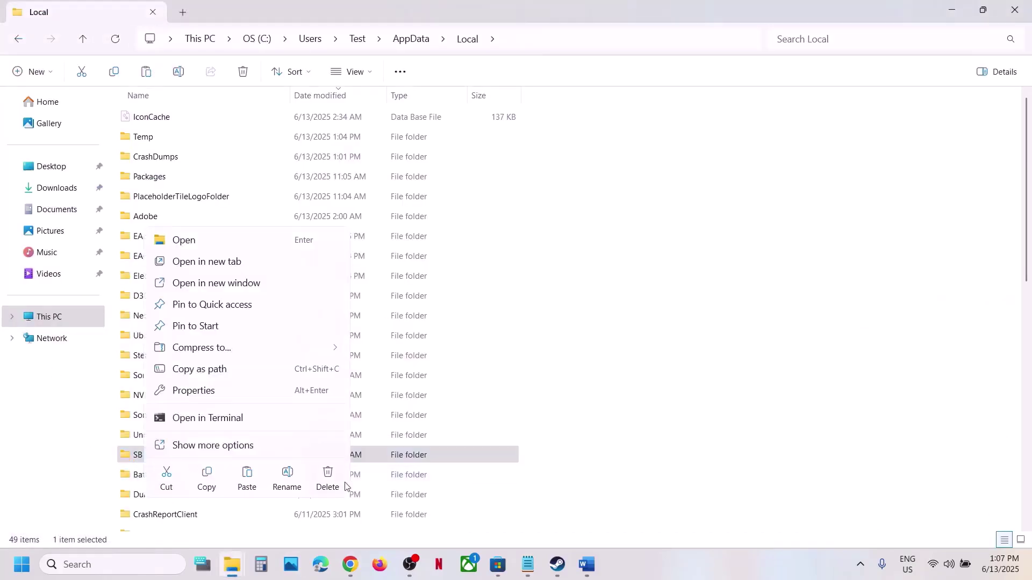
pyautogui.click(302, 484)
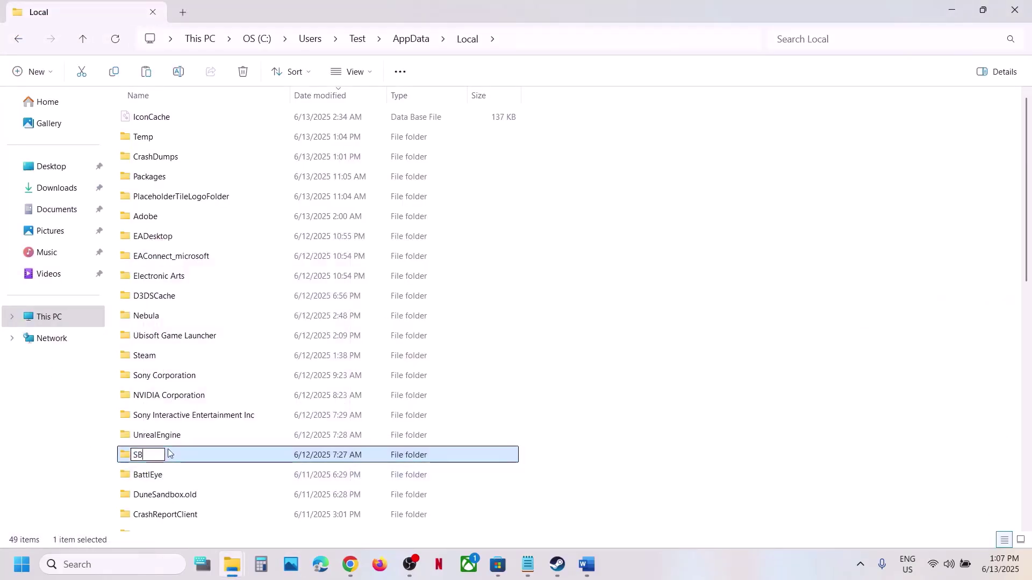
pyautogui.write('.old')
pyautogui.click(919, 487)
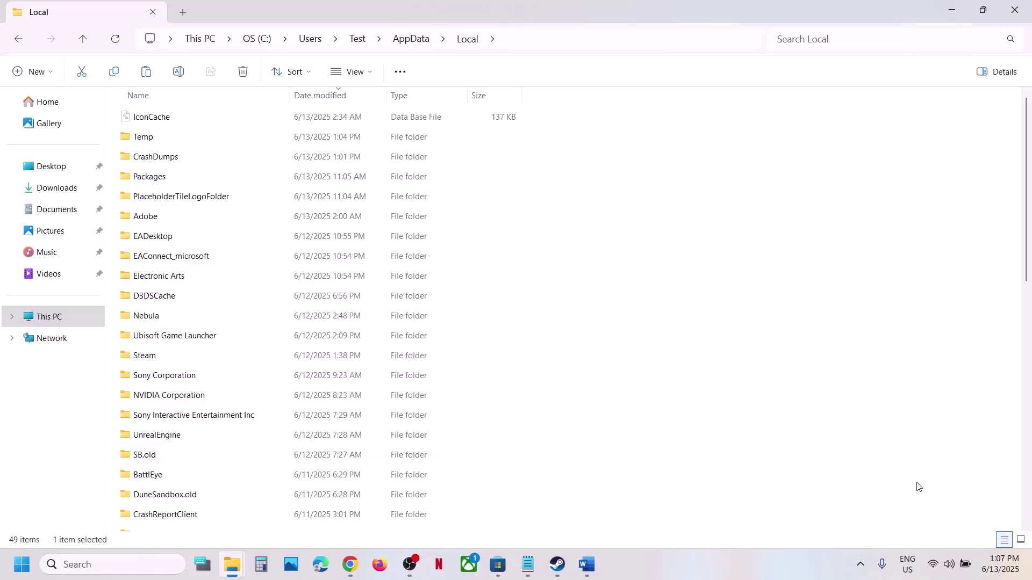
# - Return to the Word notes and highlight the NVIDIA and AMD driver links under Step 10
pyautogui.hotkey('alt', 'Tab')
pyautogui.scroll(-4, 357, 398)
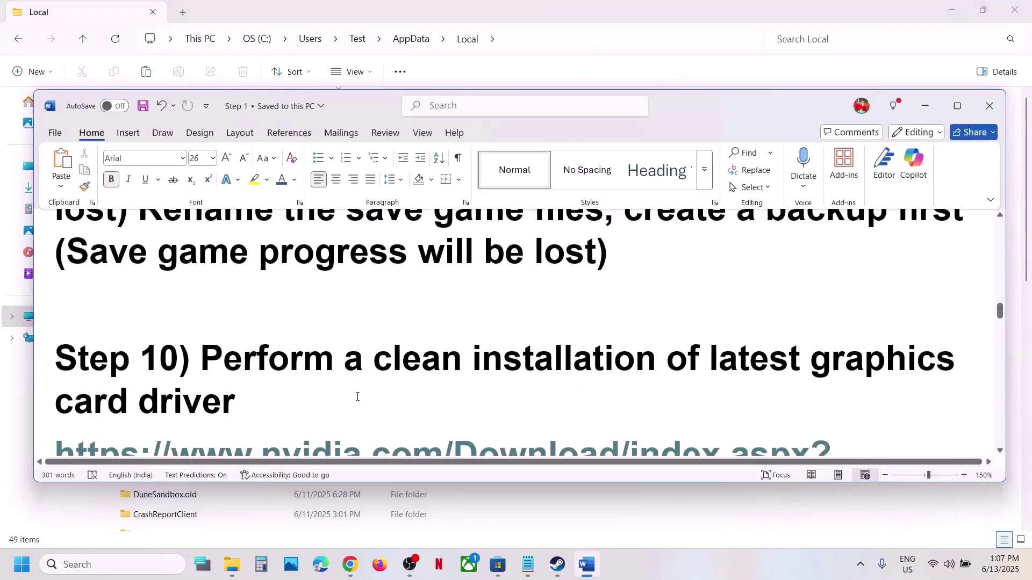
pyautogui.scroll(1, 371, 358)
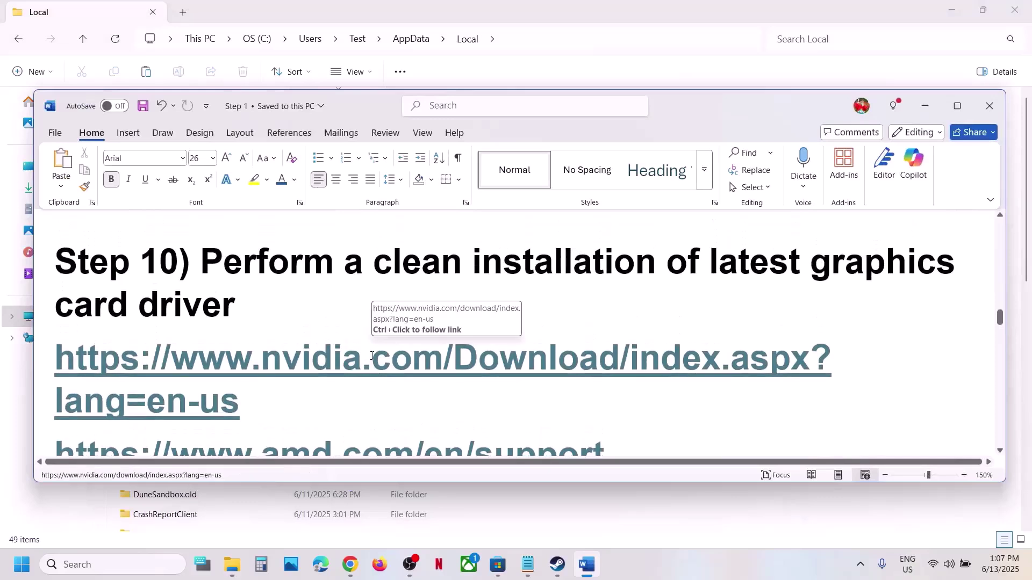
pyautogui.tripleClick(118, 361)
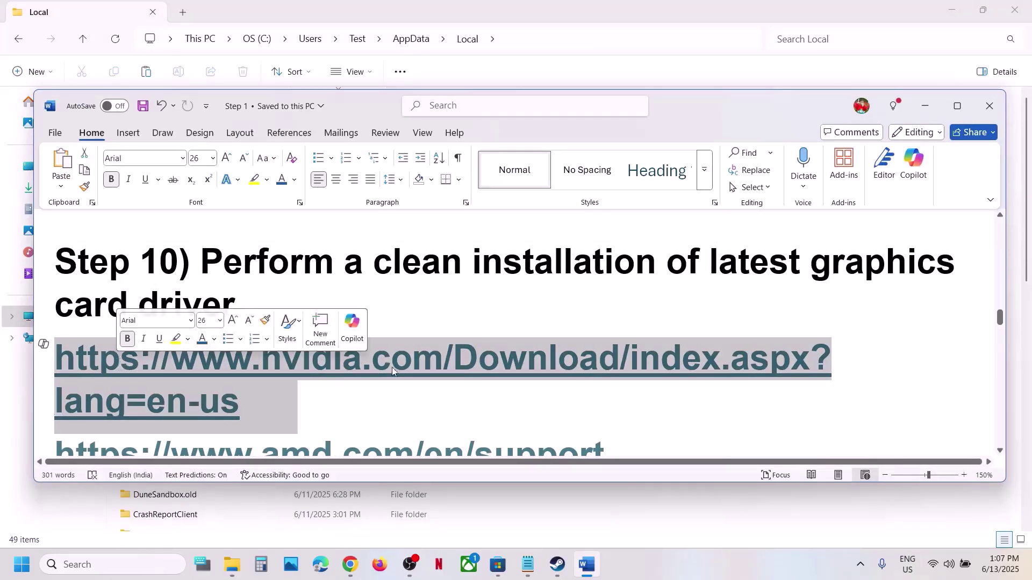
pyautogui.scroll(-1, 324, 376)
pyautogui.tripleClick(639, 408)
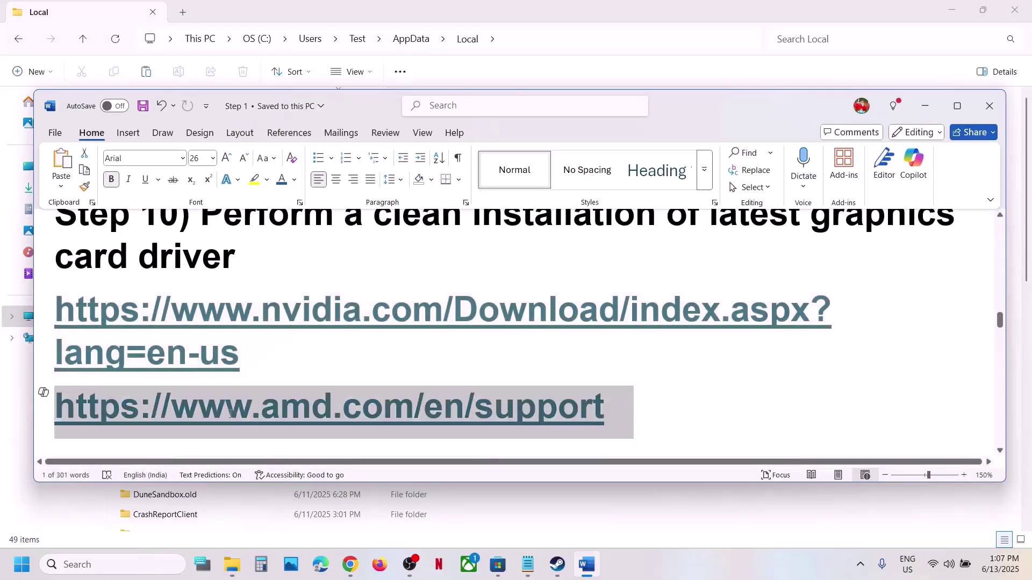
pyautogui.scroll(1, 350, 295)
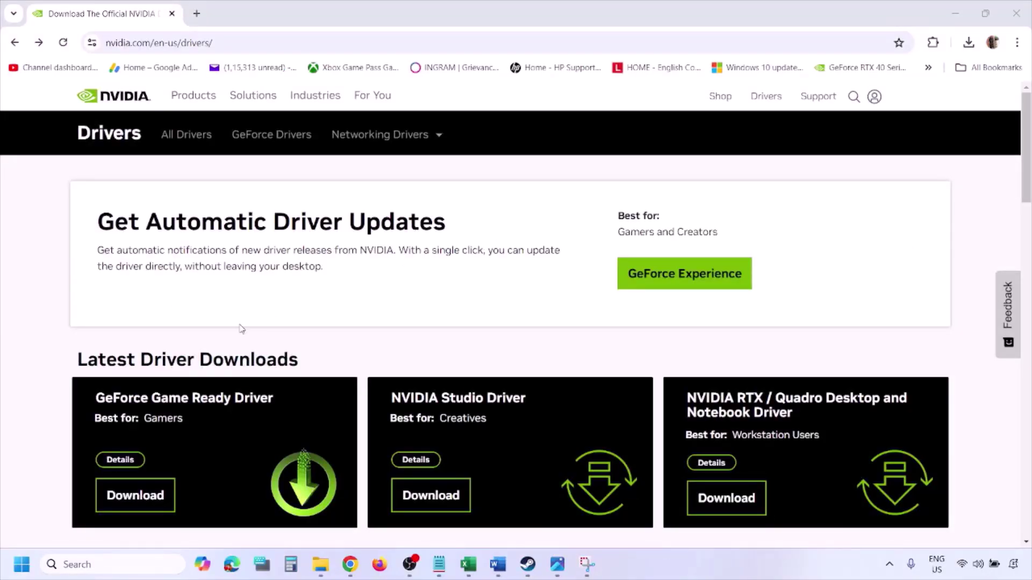
# - Find the GeForce RTX 3050 Laptop GPU driver for Windows 11 in English (US) on the NVIDIA drivers page
pyautogui.scroll(-8, 241, 329)
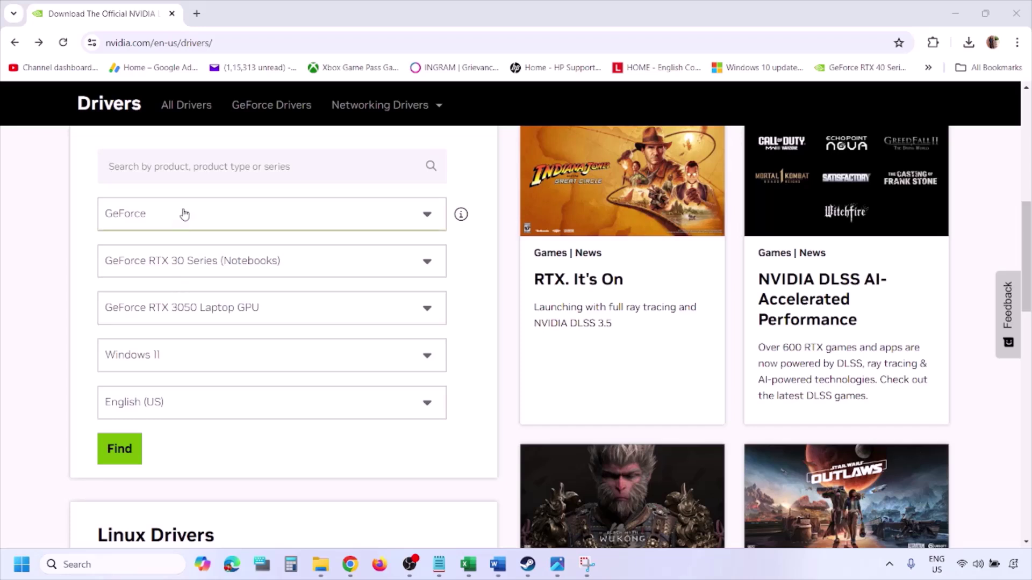
pyautogui.click(170, 358)
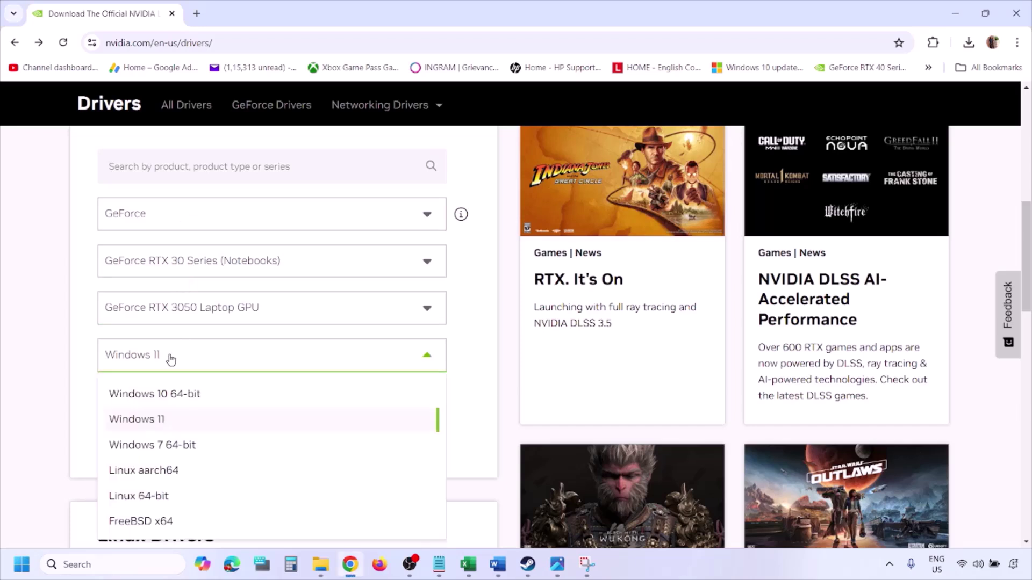
pyautogui.click(150, 424)
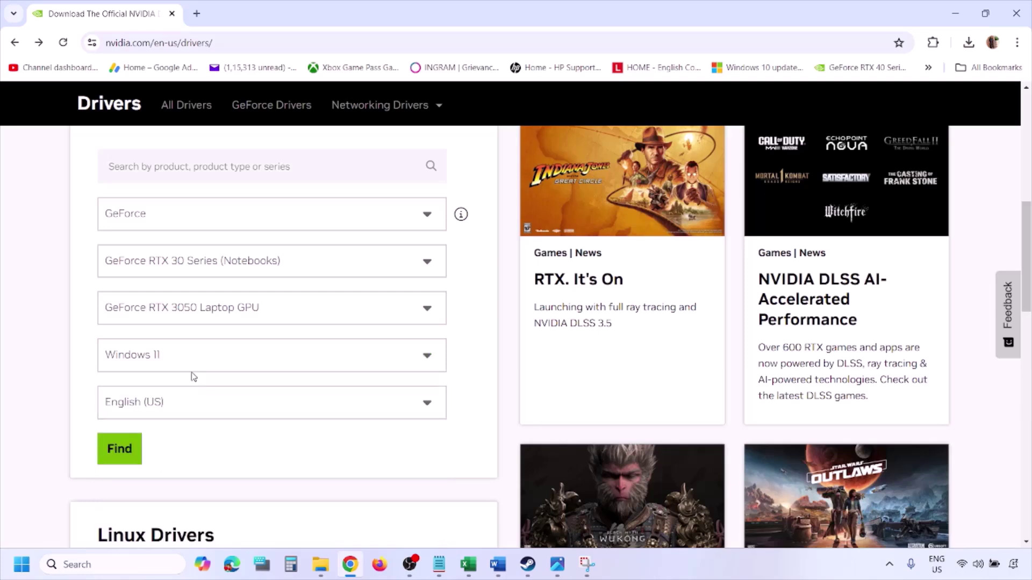
pyautogui.click(122, 453)
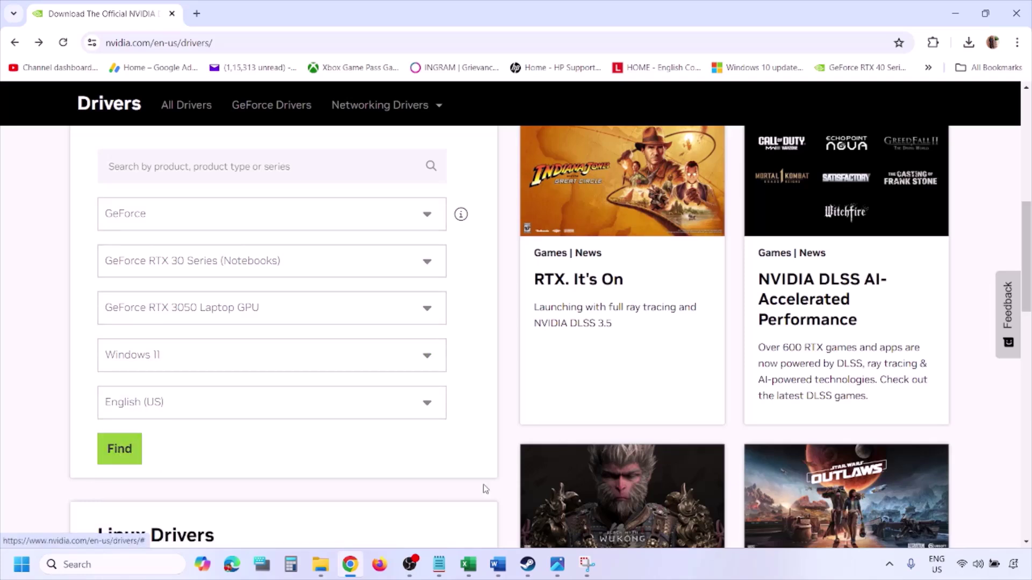
# - Switch to Photos and review images 1.png to 5.png on downloading the Game Ready driver and choosing a custom clean installation
pyautogui.click(559, 572)
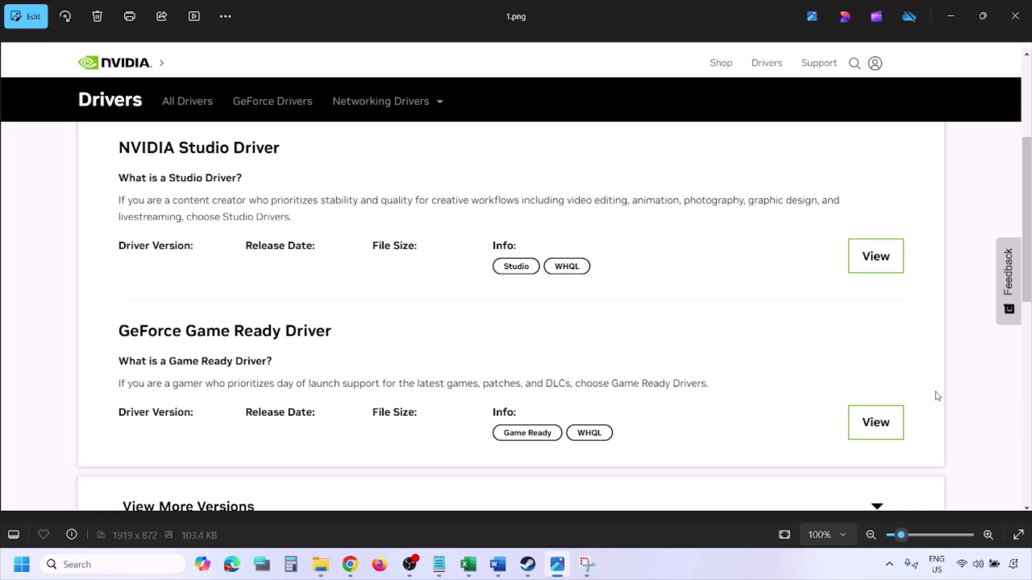
pyautogui.press('Right')
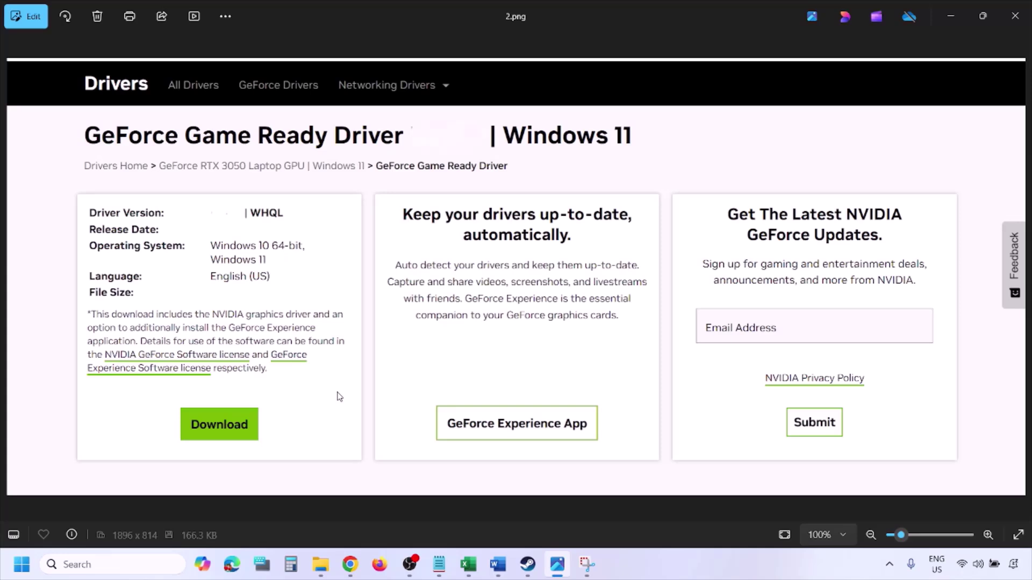
pyautogui.press('Right')
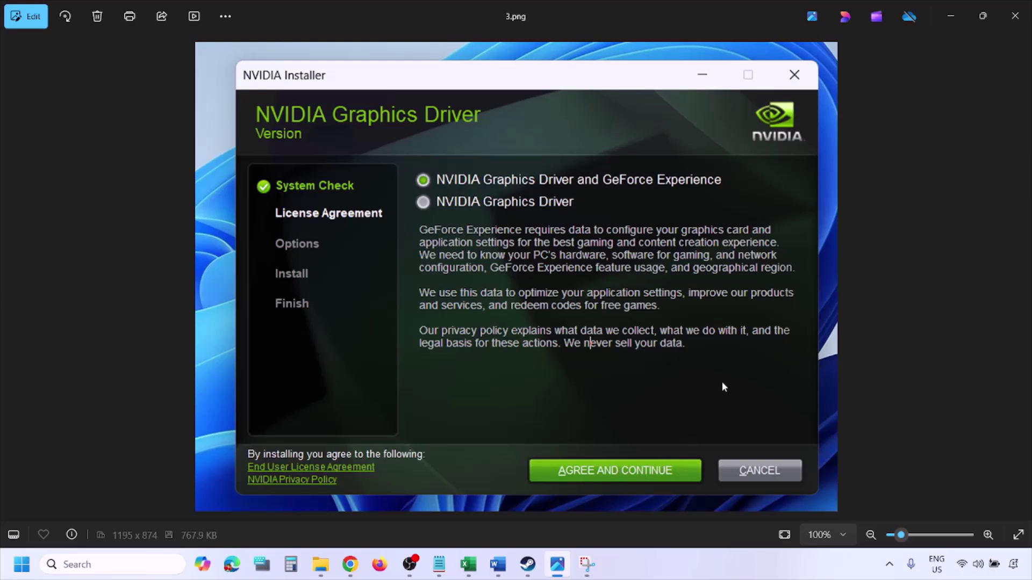
pyautogui.press('Right')
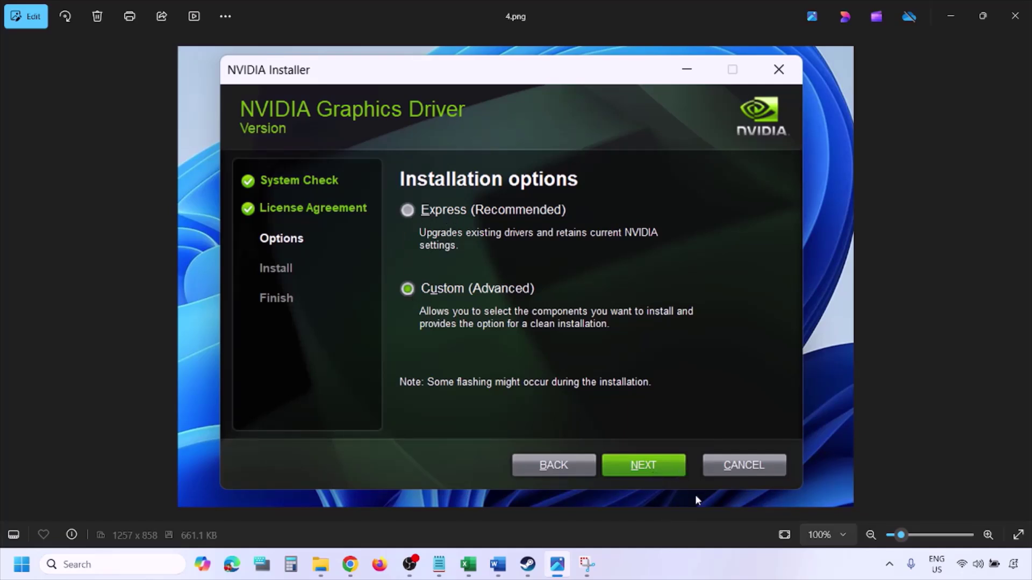
pyautogui.press('Right')
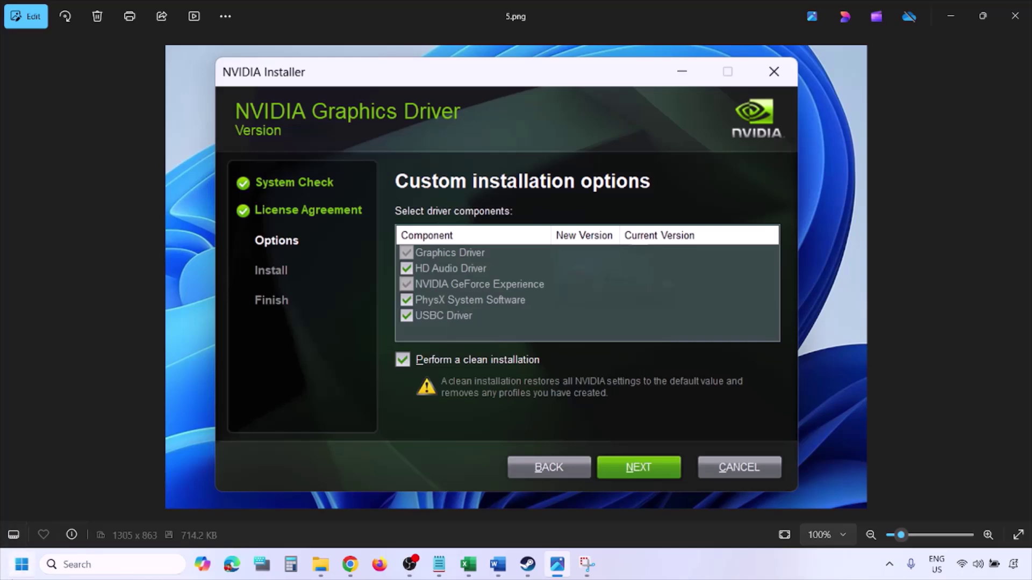
# - Display the computer's Restart power option and dismiss it without restarting
pyautogui.click(21, 564)
pyautogui.click(396, 523)
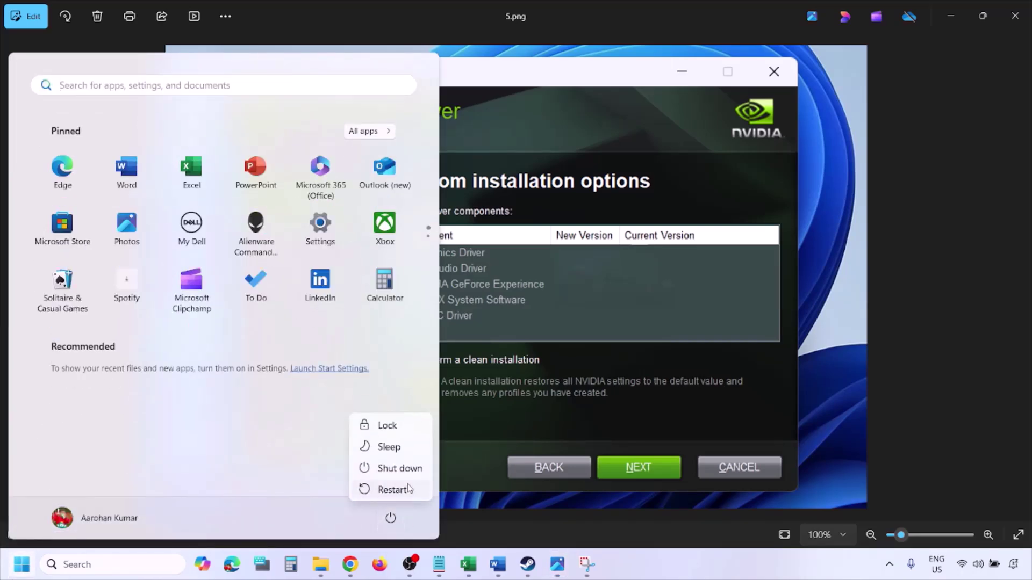
pyautogui.press('Escape')
pyautogui.press('Escape')
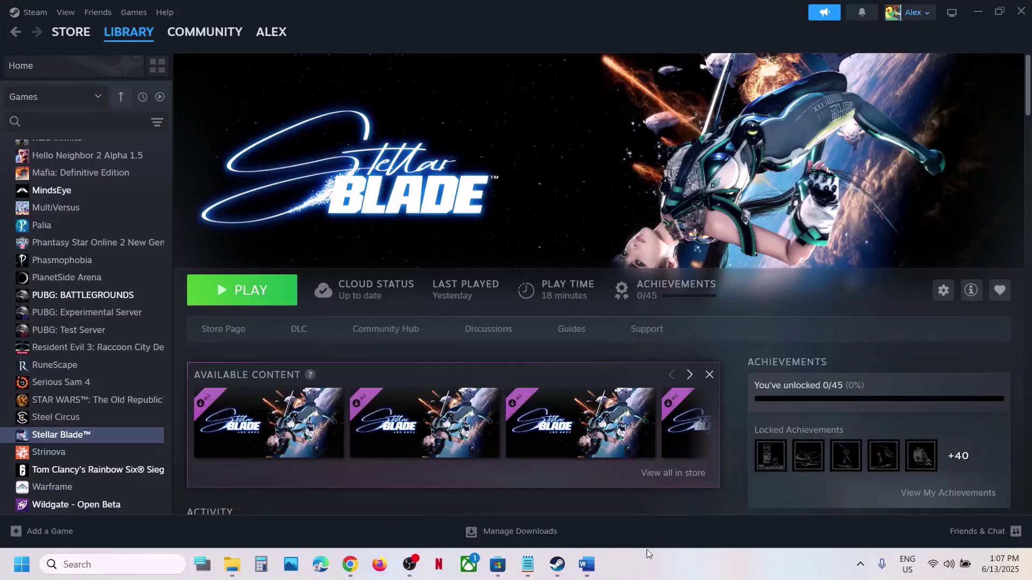
# - Return to the Word notes and highlight "graphics" in Step 11 on running the game on the dedicated graphics card
pyautogui.click(587, 564)
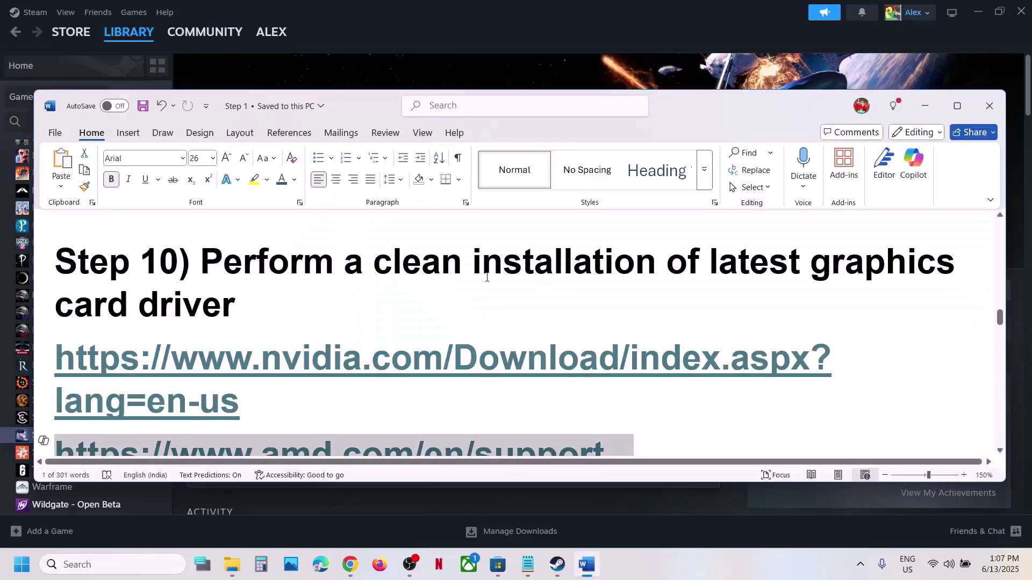
pyautogui.scroll(-4, 502, 350)
pyautogui.doubleClick(728, 360)
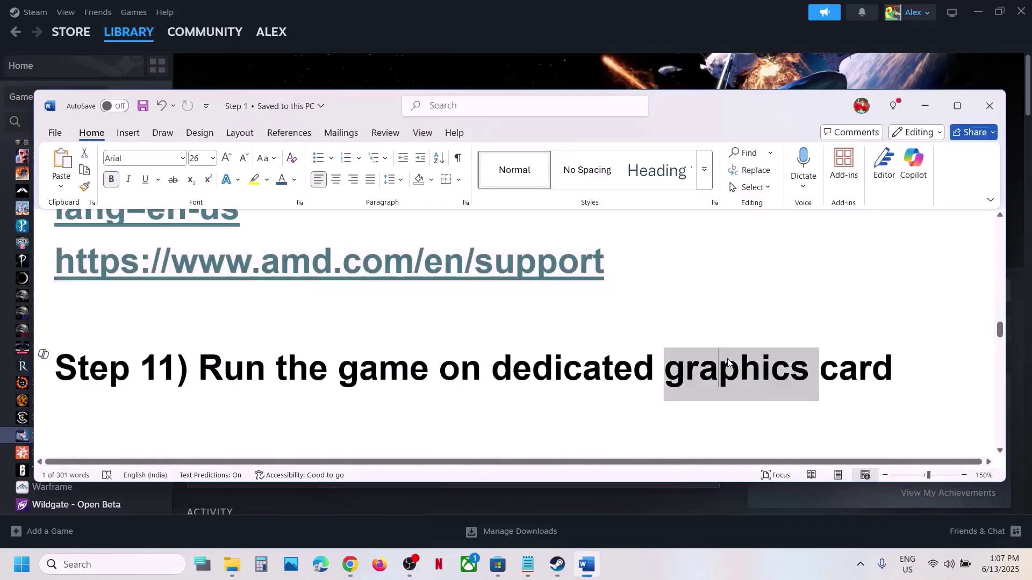
# - Open the Windows Graphics settings and add SB-Win64-Shipping from StellarBlade\SB\Binaries\Win64 as a desktop app
pyautogui.click(107, 564)
pyautogui.write('graphics settings')
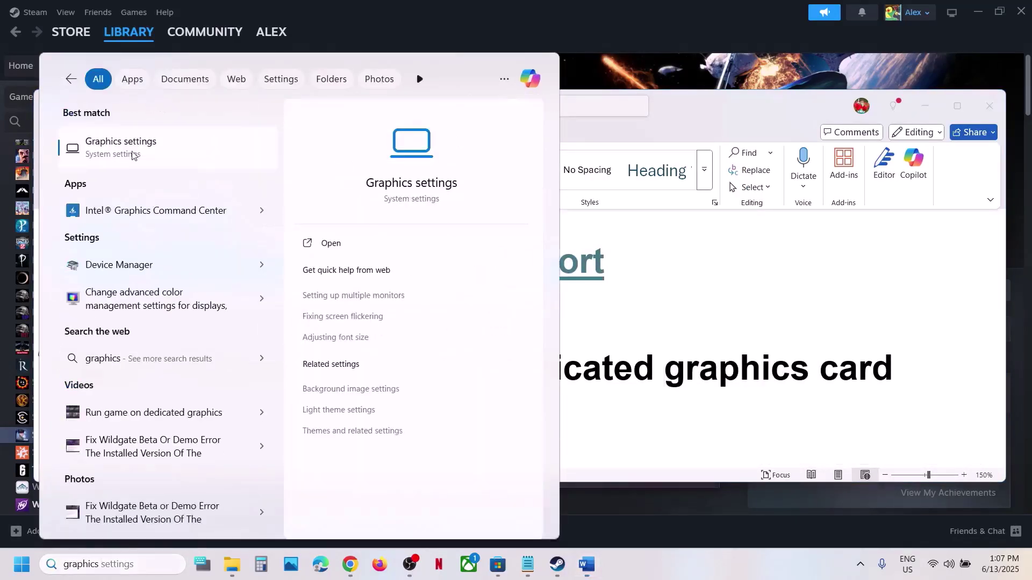
pyautogui.click(133, 156)
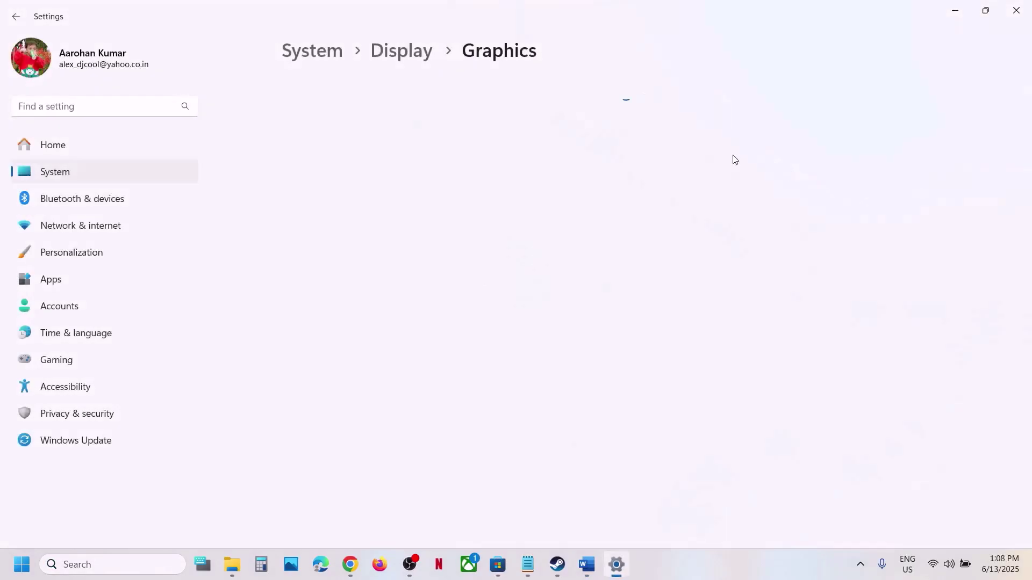
pyautogui.click(795, 370)
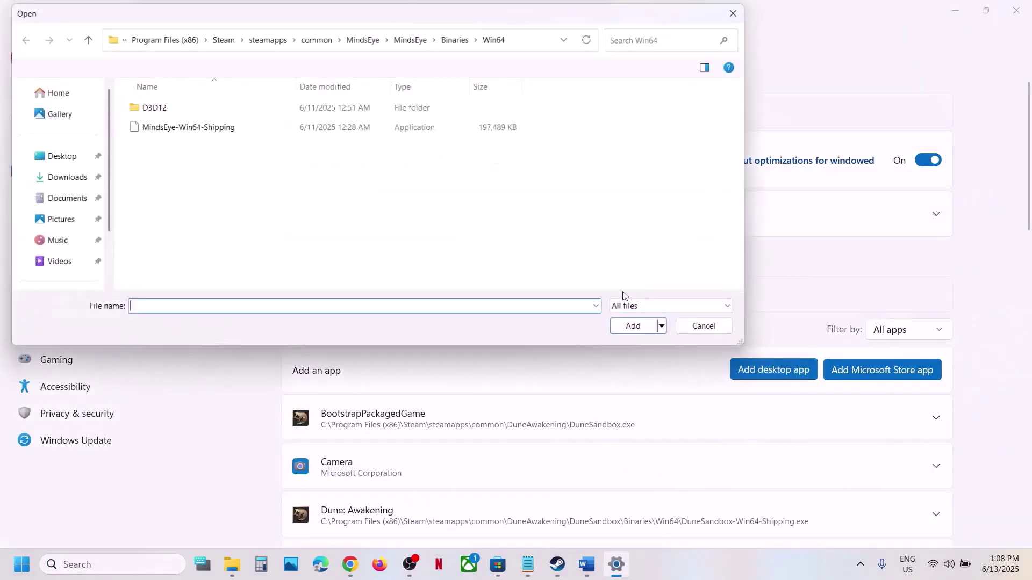
pyautogui.click(326, 39)
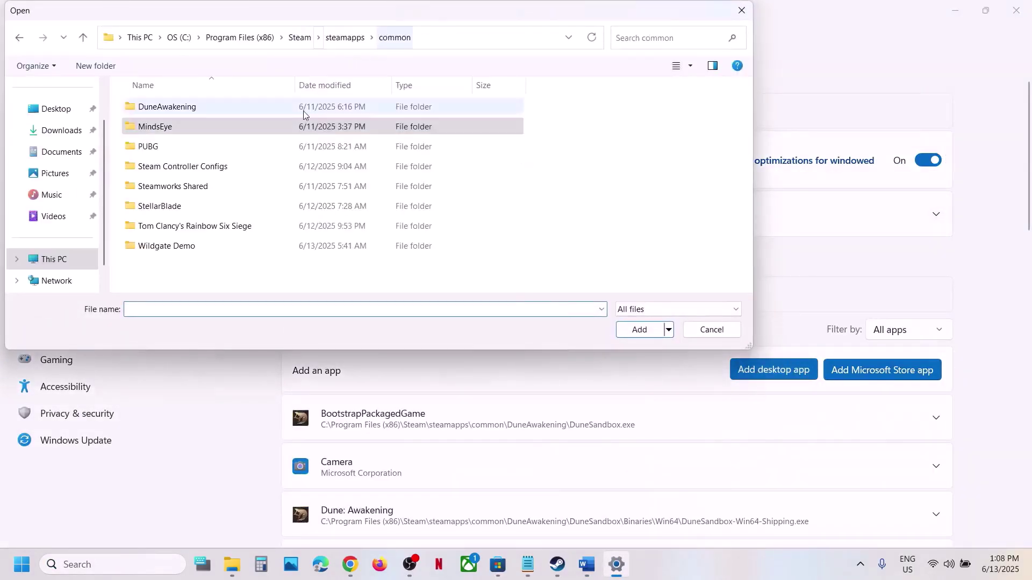
pyautogui.click(172, 209)
pyautogui.doubleClick(172, 209)
pyautogui.doubleClick(150, 146)
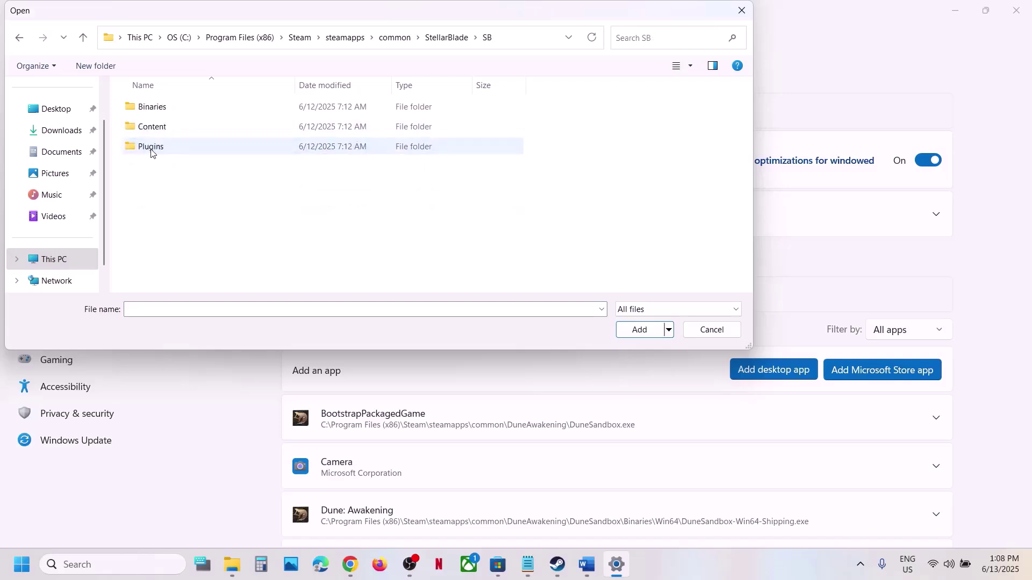
pyautogui.doubleClick(152, 108)
pyautogui.doubleClick(154, 107)
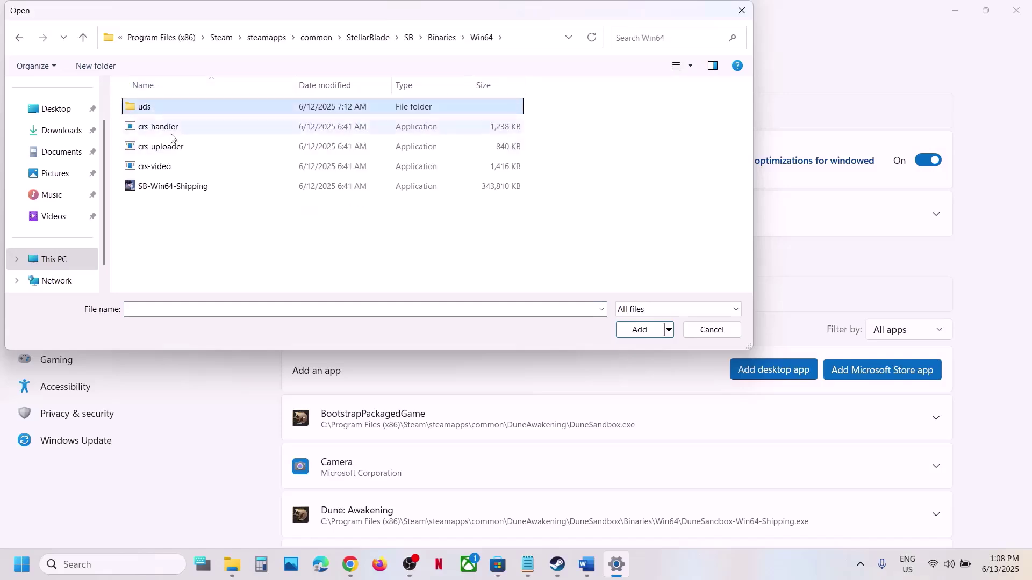
pyautogui.click(179, 188)
pyautogui.click(650, 338)
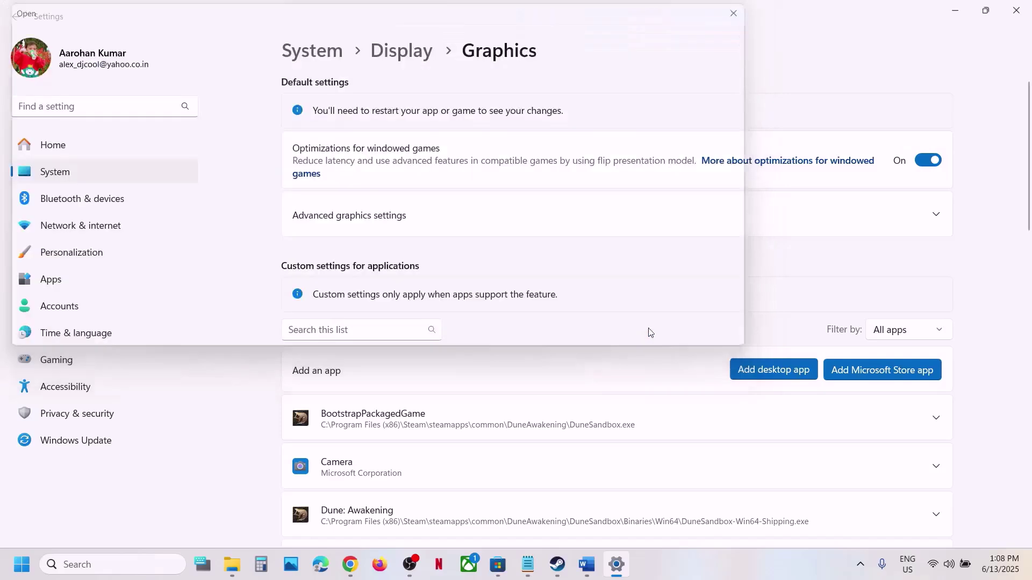
# - Set the GPU preference for the Stellar Blade SB-Win64-Shipping.exe entry to High Performance (NVIDIA GeForce RTX 3050 Laptop GPU)
pyautogui.scroll(-5, 456, 355)
pyautogui.scroll(-1, 458, 355)
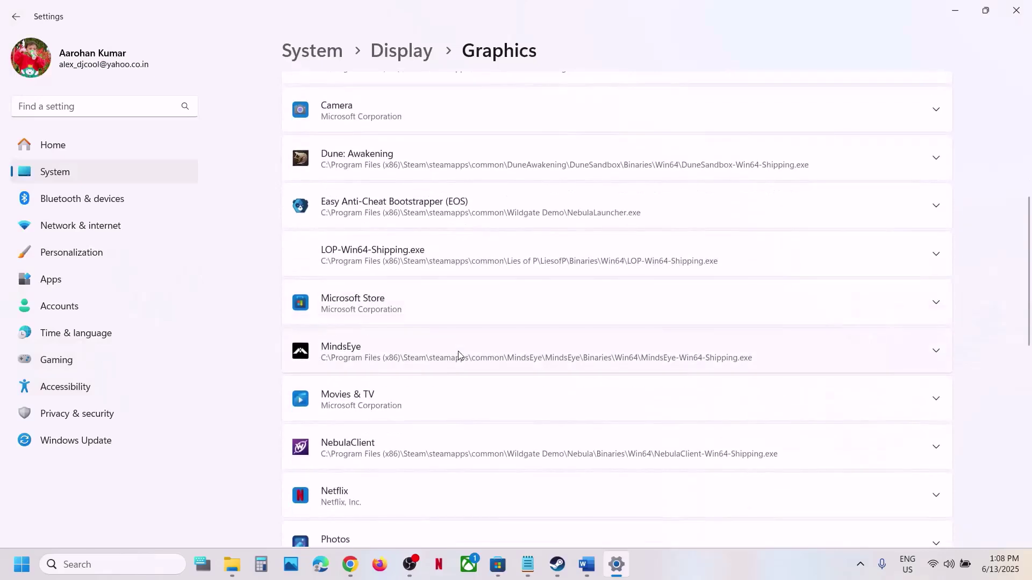
pyautogui.scroll(-5, 458, 355)
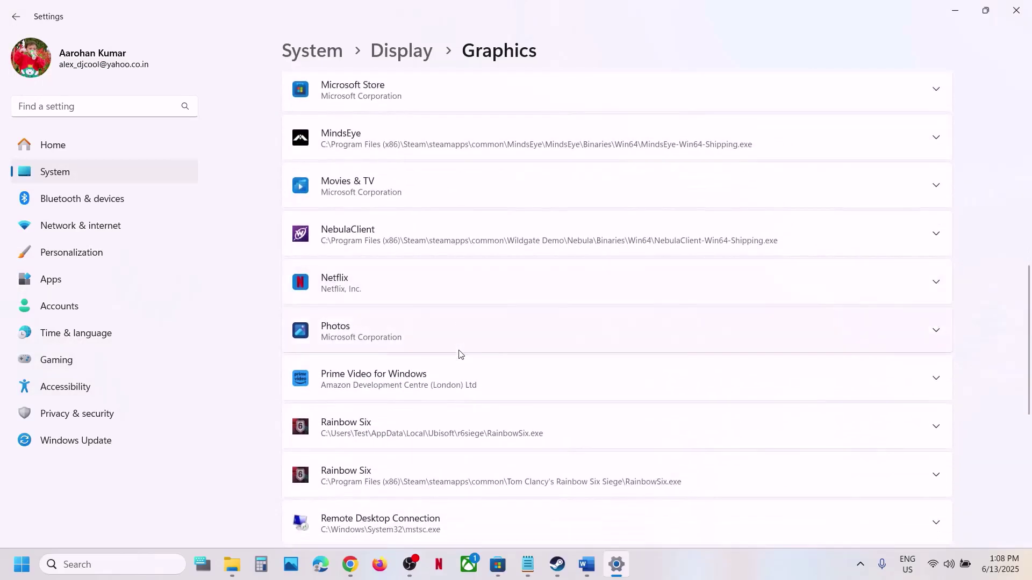
pyautogui.scroll(-4, 460, 353)
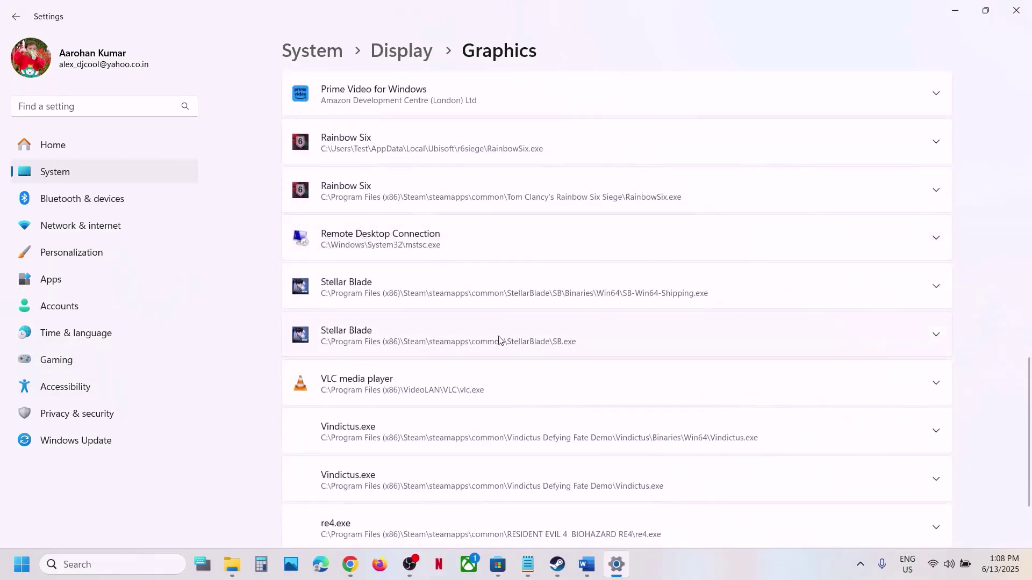
pyautogui.click(583, 298)
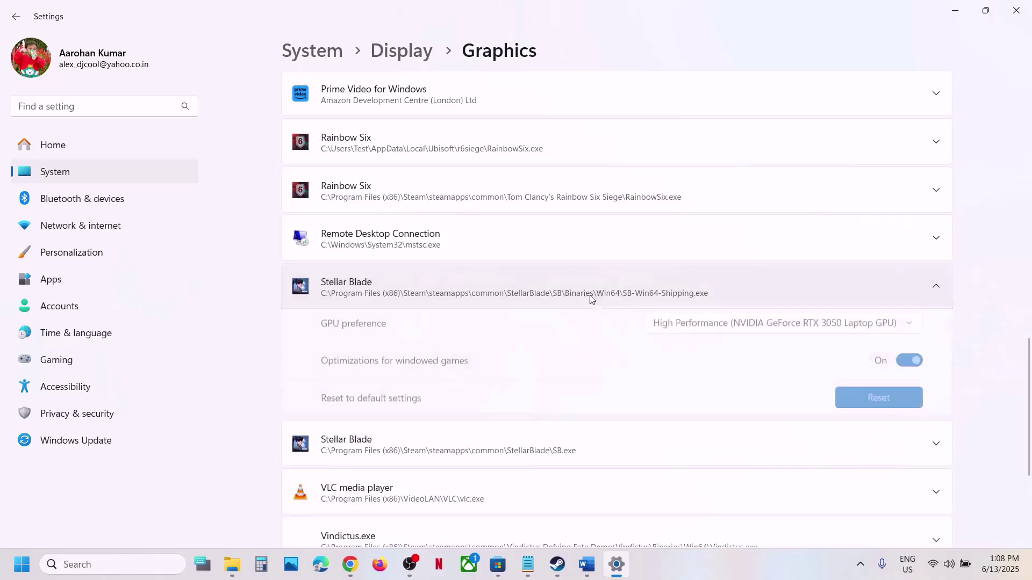
pyautogui.click(792, 331)
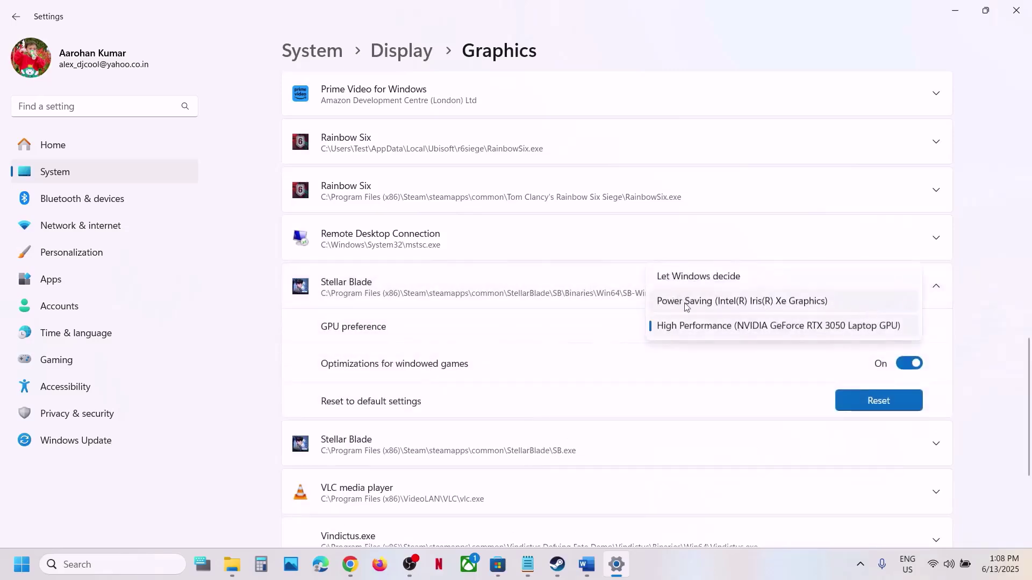
pyautogui.click(695, 326)
# - Add the SB application from the main StellarBlade folder to the custom graphics settings as a desktop app
pyautogui.scroll(15, 627, 314)
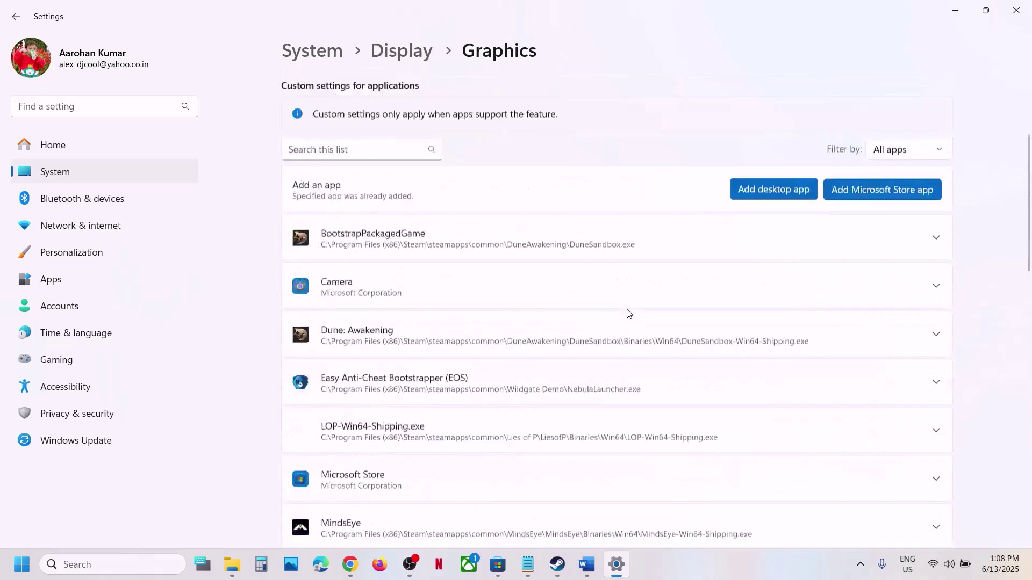
pyautogui.click(774, 367)
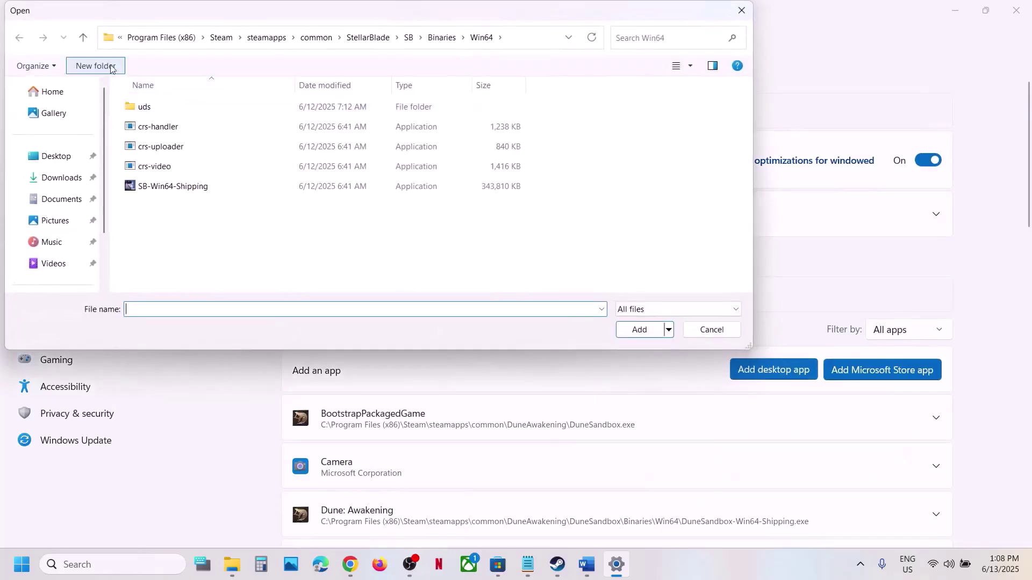
pyautogui.click(83, 37)
pyautogui.click(84, 37)
pyautogui.click(84, 38)
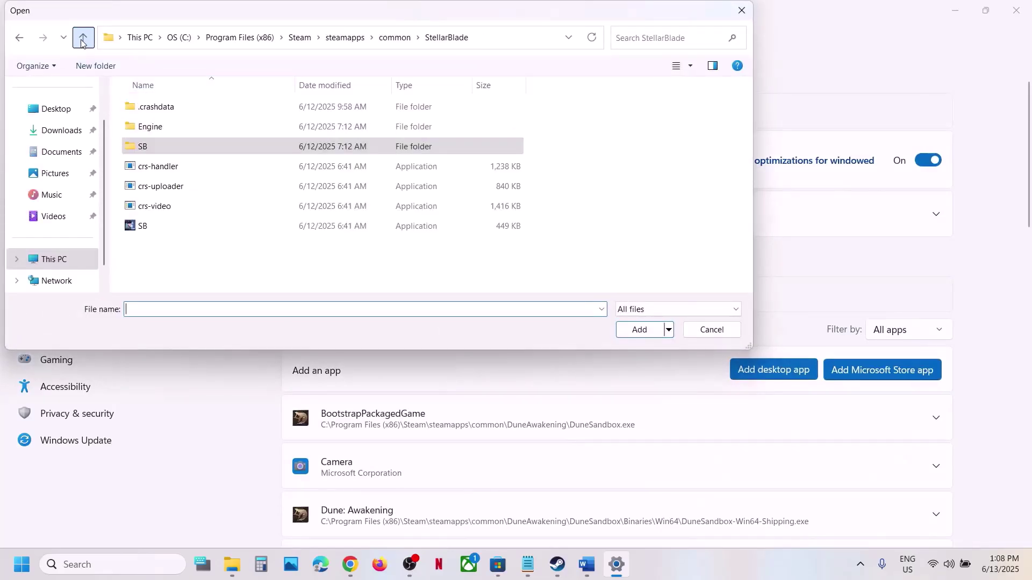
pyautogui.click(156, 226)
pyautogui.click(640, 330)
# - Set the GPU preference for Stellar Blade's SB.exe to High Performance (NVIDIA GeForce RTX 3050 Laptop GPU) and close Settings
pyautogui.scroll(-5, 554, 409)
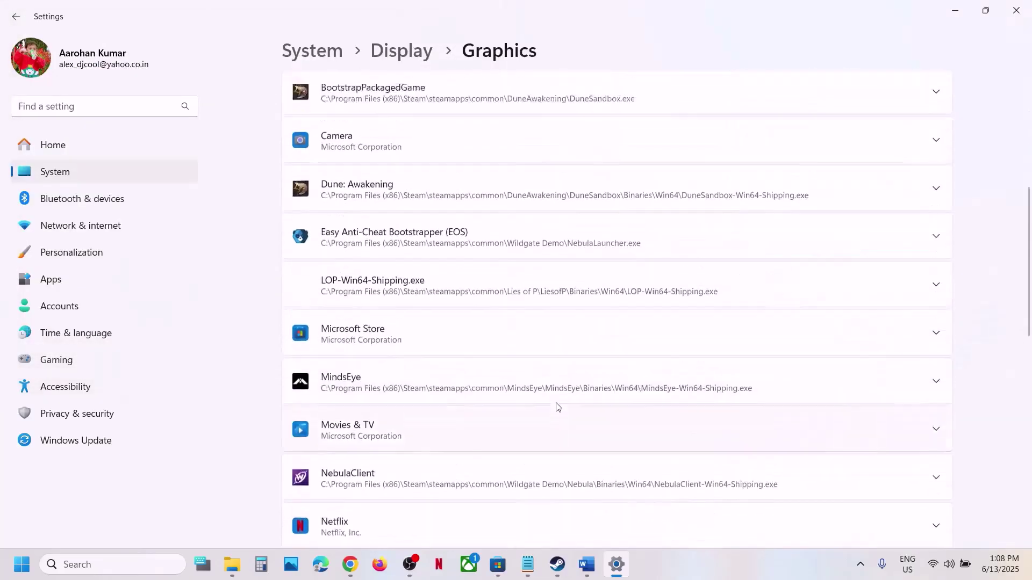
pyautogui.scroll(-6, 556, 404)
pyautogui.scroll(-8, 556, 403)
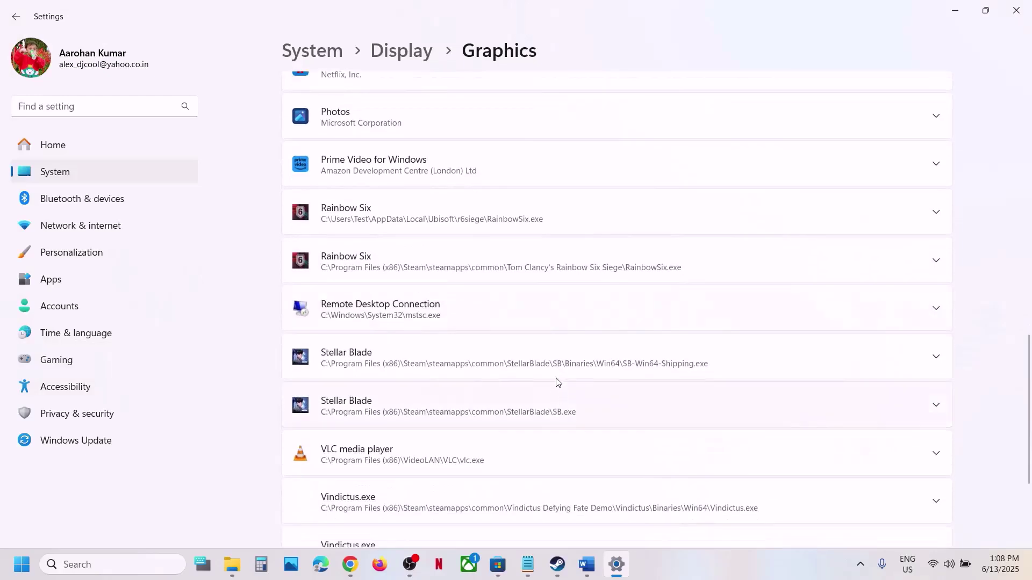
pyautogui.scroll(1, 559, 316)
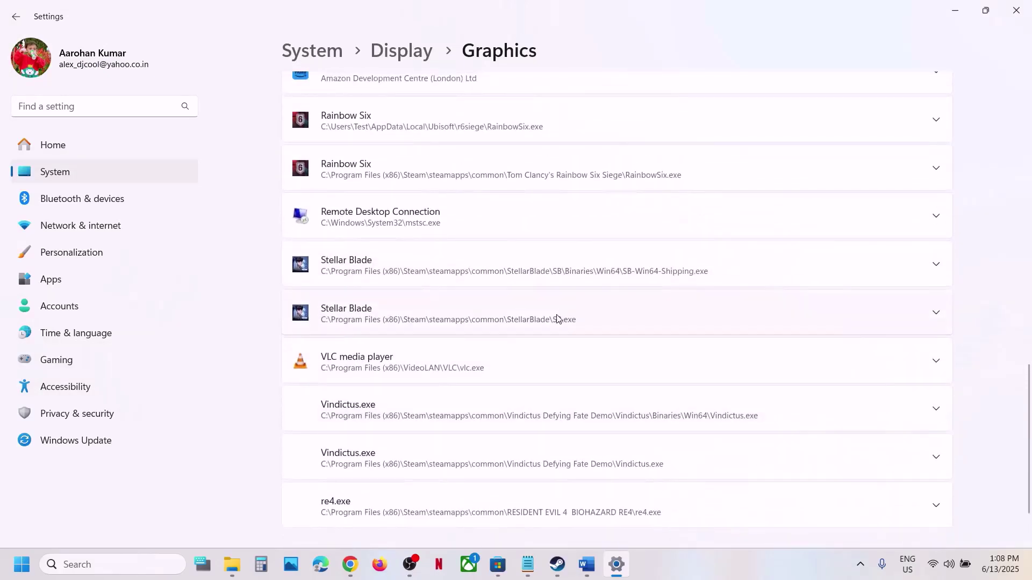
pyautogui.click(557, 318)
pyautogui.click(786, 356)
pyautogui.click(768, 358)
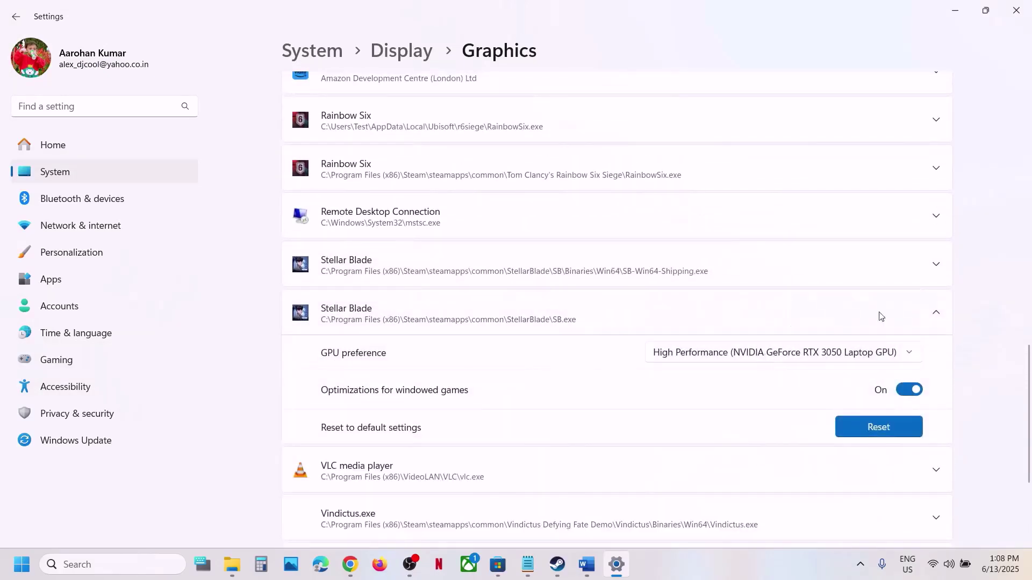
pyautogui.click(1011, 19)
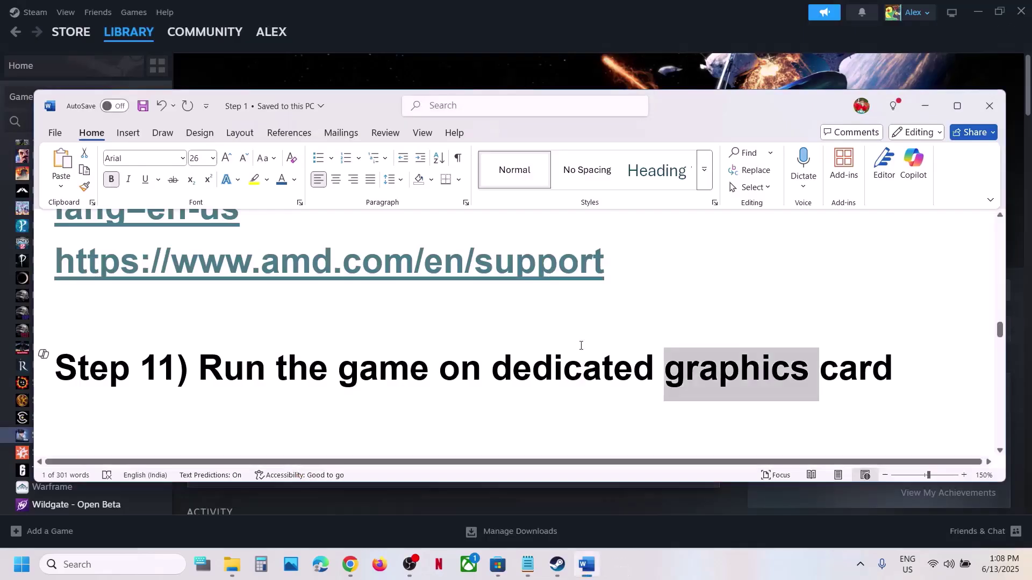
# - Highlight the driver version 576.28 in Step 12 of the Word notes and return to the NVIDIA driver link in Step 10
pyautogui.scroll(-3, 307, 383)
pyautogui.scroll(1, 403, 396)
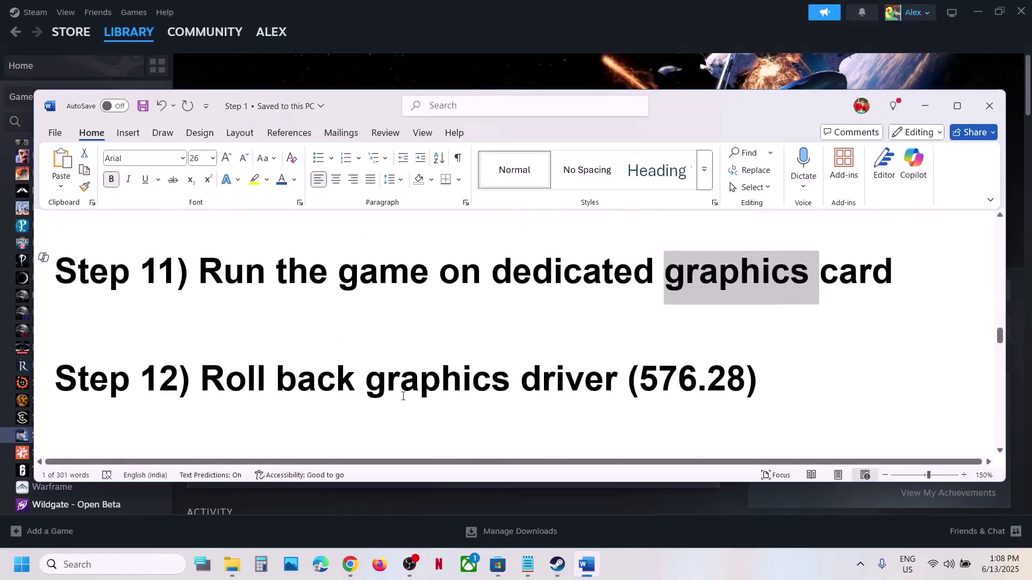
pyautogui.moveTo(601, 382); pyautogui.dragTo(701, 383)
pyautogui.scroll(4, 180, 398)
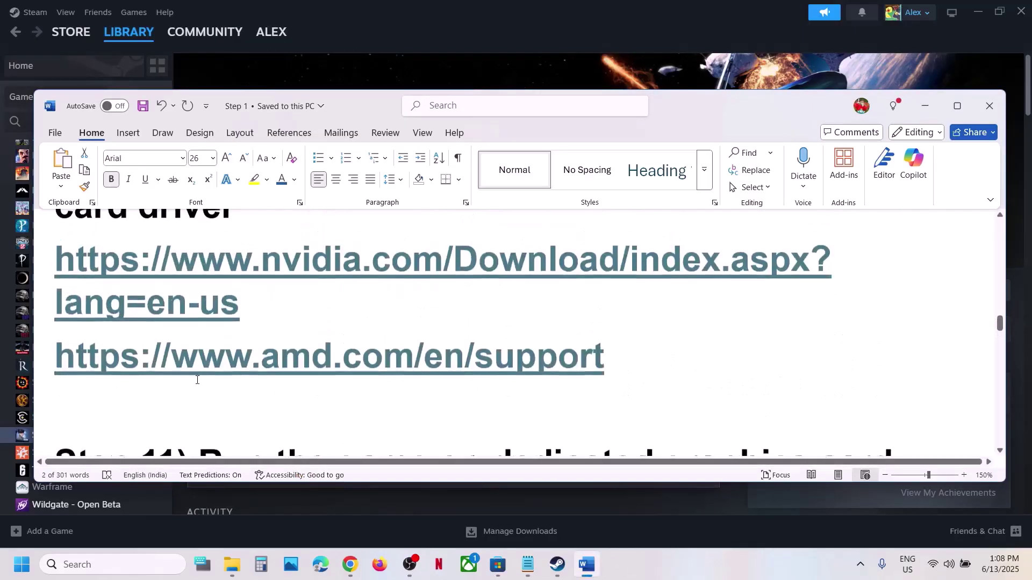
# - Copy the NVIDIA driver download link from Step 10 of the notes and open it in a new Chrome tab
pyautogui.doubleClick(43, 289)
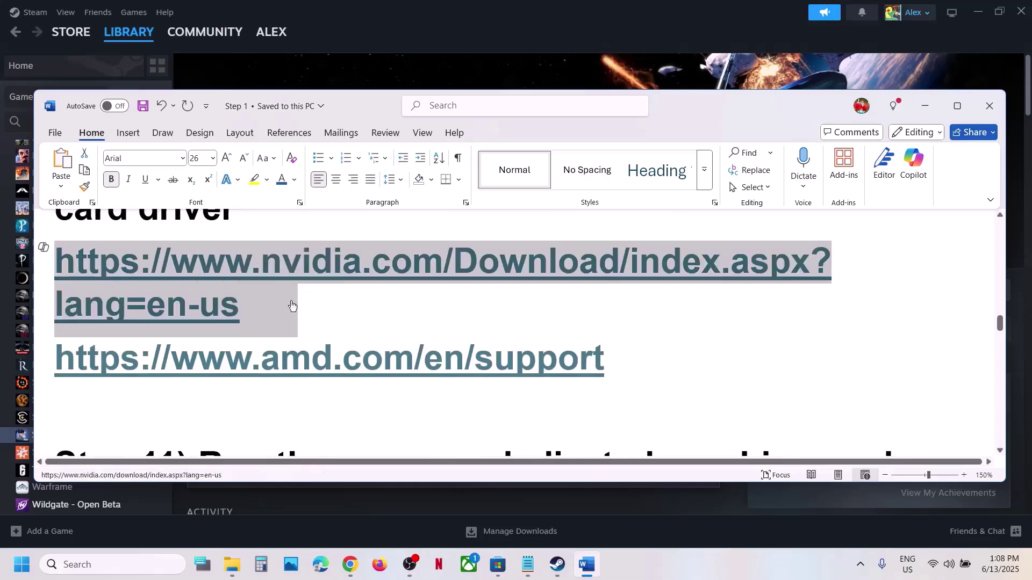
pyautogui.click(358, 567)
pyautogui.click(194, 14)
pyautogui.write('https://www.nvidia.com/Download/index.aspx?lang=en-us')
pyautogui.press('Return')
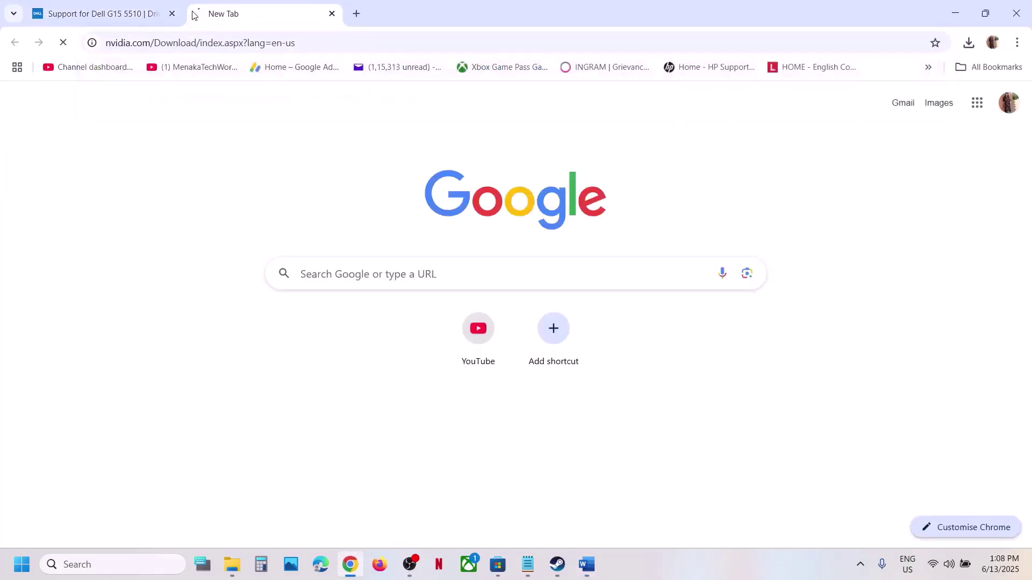
# - Run the manual driver search for the GeForce RTX 3050 Laptop GPU on Windows 11 in English (US)
pyautogui.scroll(-3, 266, 230)
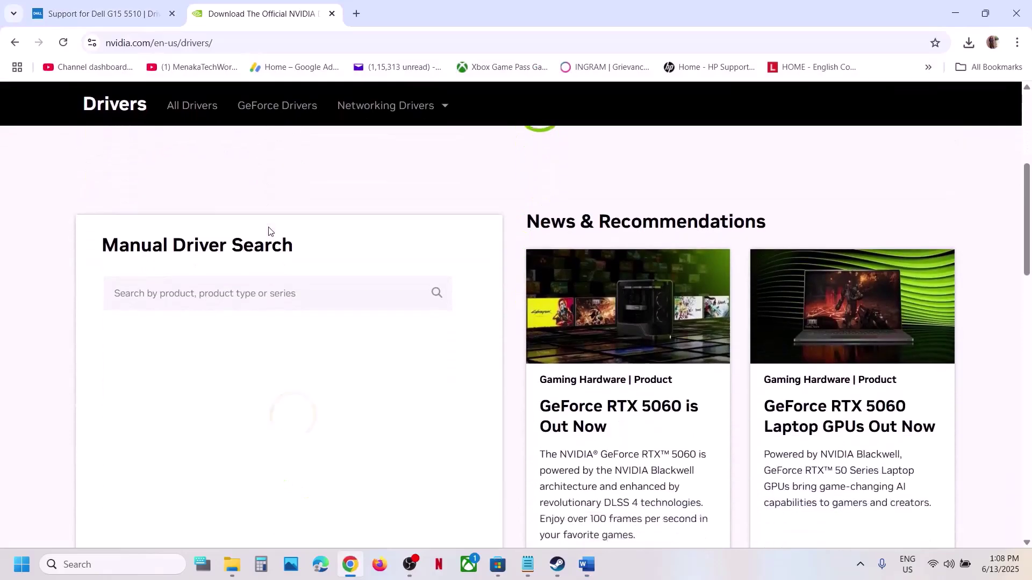
pyautogui.scroll(-4, 280, 253)
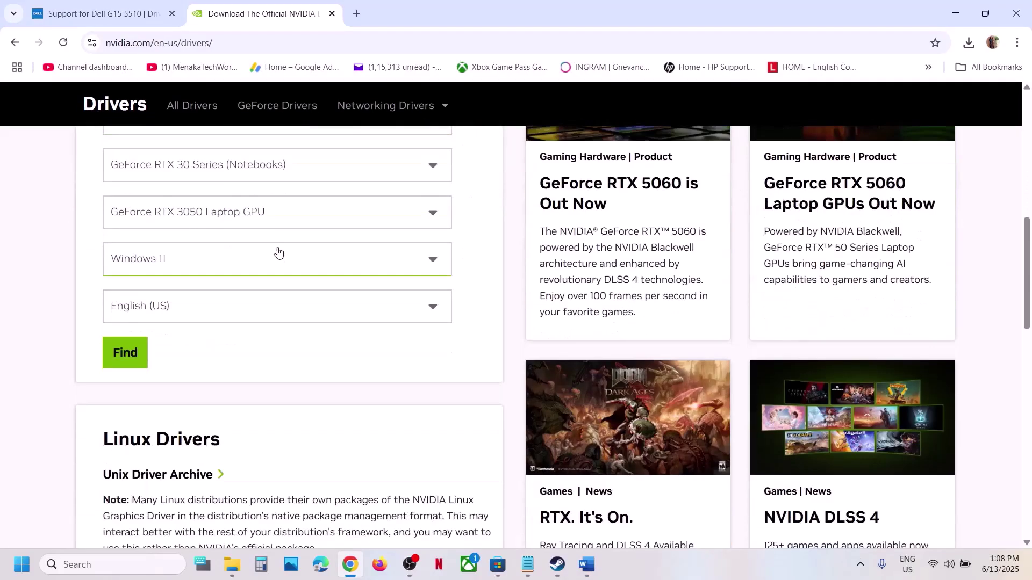
pyautogui.click(137, 357)
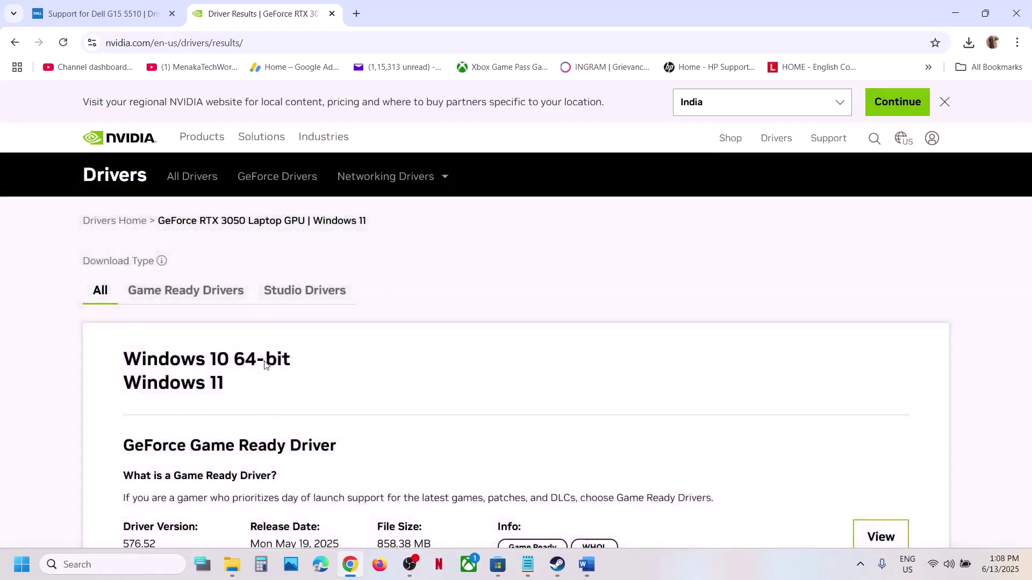
# - Expand the older driver versions and locate the GeForce Game Ready Driver 576.28 entry
pyautogui.scroll(-10, 261, 340)
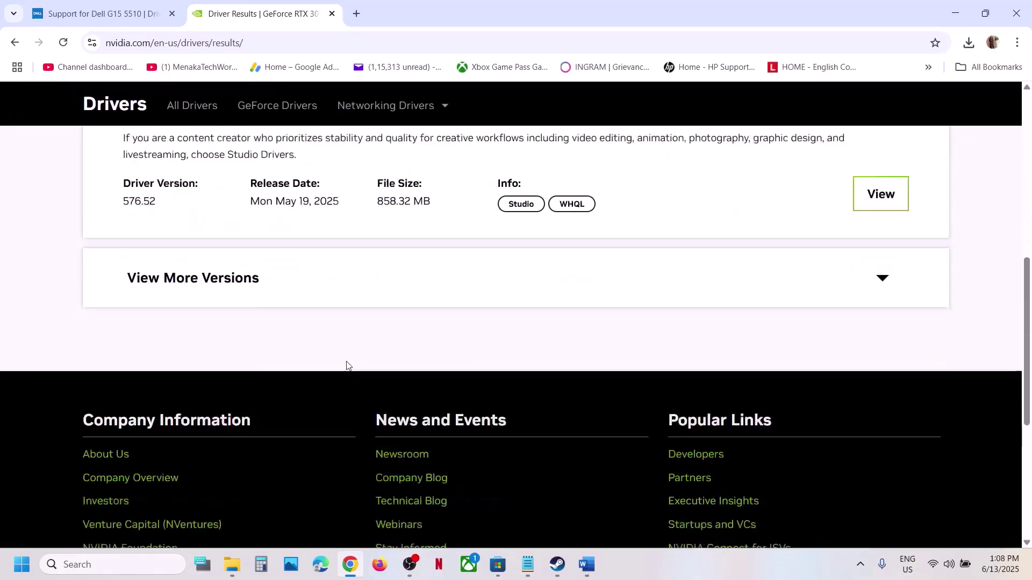
pyautogui.click(207, 270)
pyautogui.scroll(-3, 269, 323)
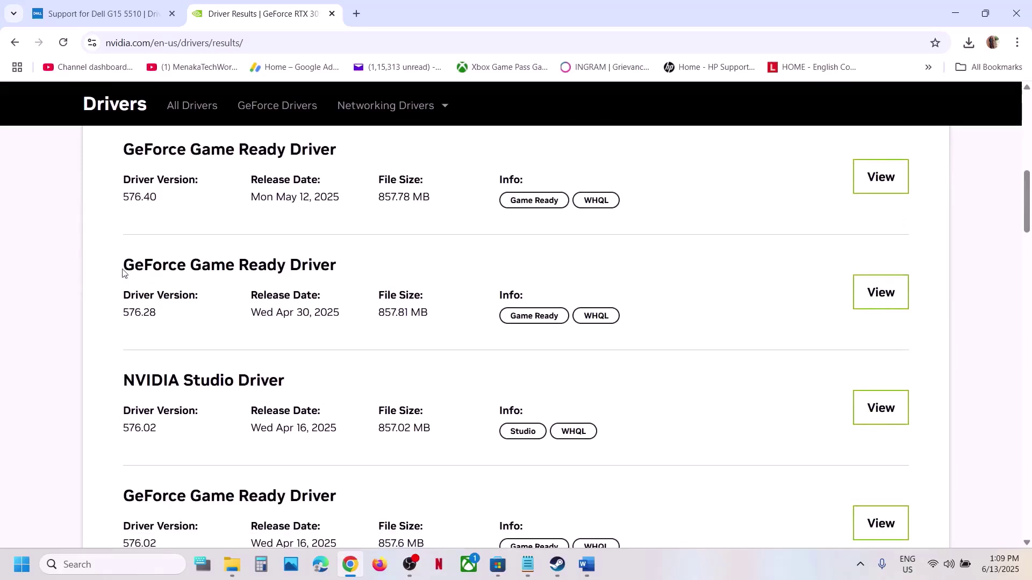
pyautogui.moveTo(123, 273); pyautogui.dragTo(339, 271)
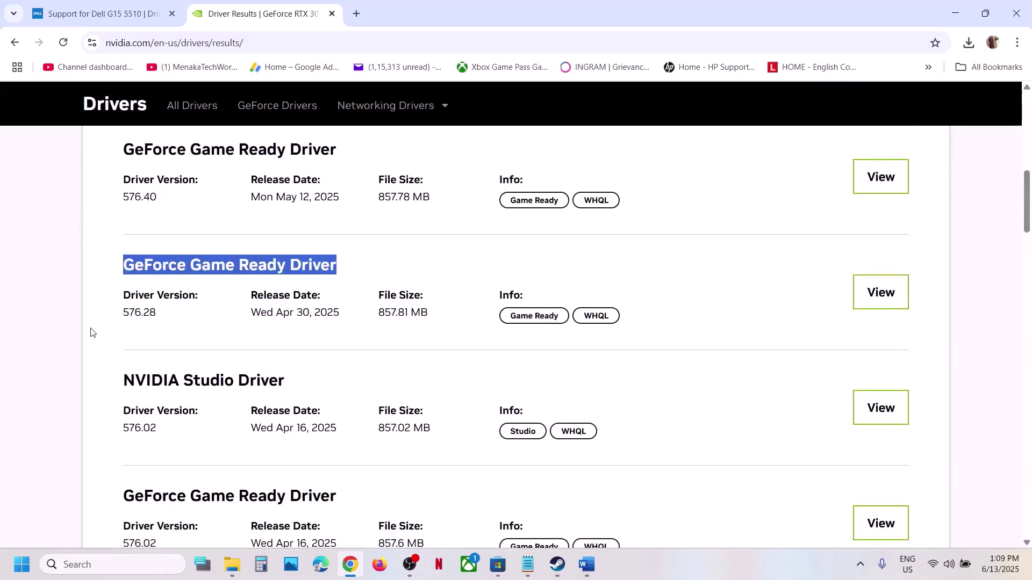
pyautogui.doubleClick(126, 314)
pyautogui.click(168, 320)
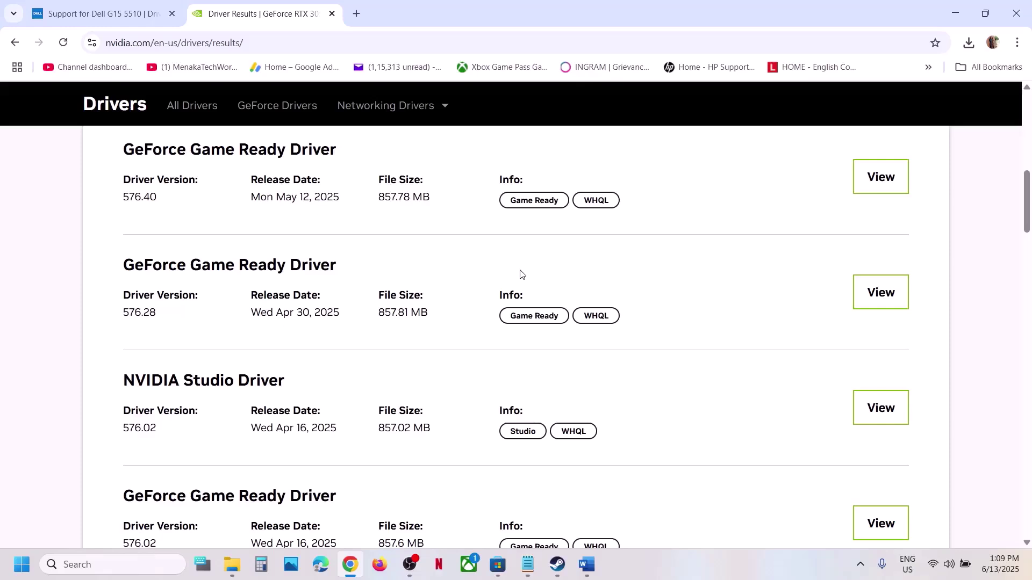
# - Switch back to the Word notes and highlight "power saver mode" in Step 13
pyautogui.click(558, 564)
pyautogui.click(587, 564)
pyautogui.scroll(-2, 407, 359)
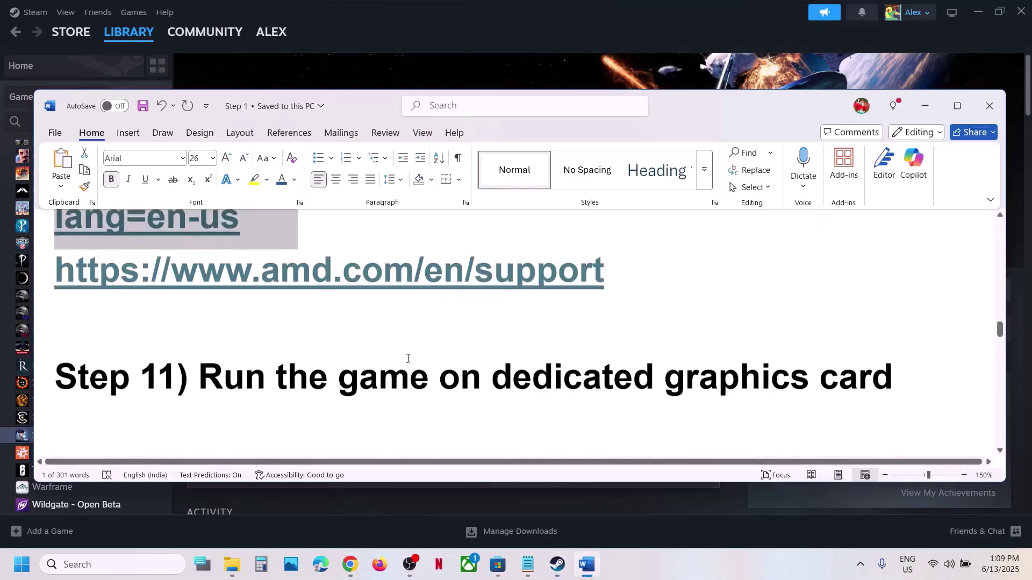
pyautogui.scroll(2, 407, 359)
pyautogui.scroll(-5, 407, 362)
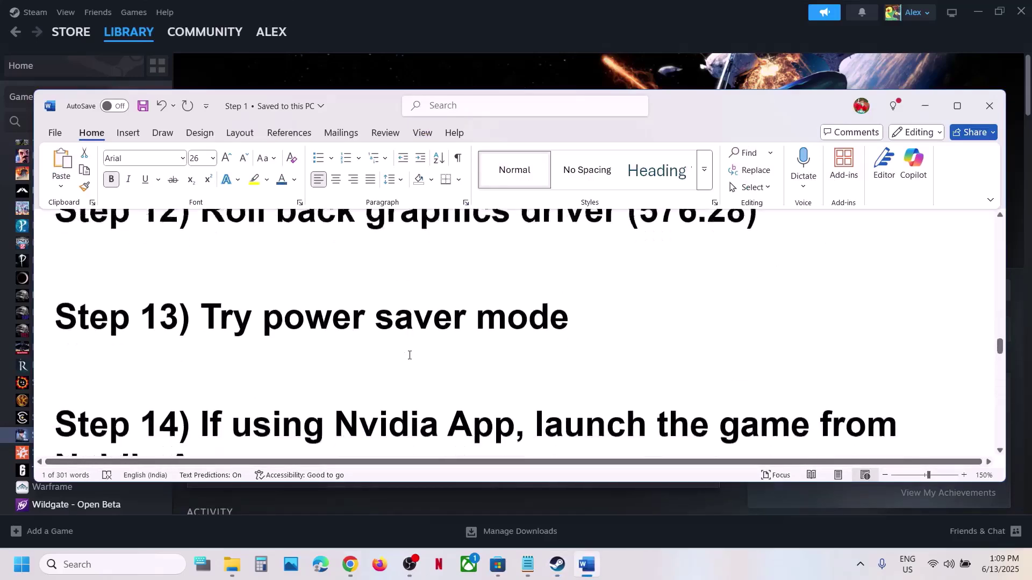
pyautogui.scroll(1, 410, 353)
pyautogui.scroll(-1, 398, 354)
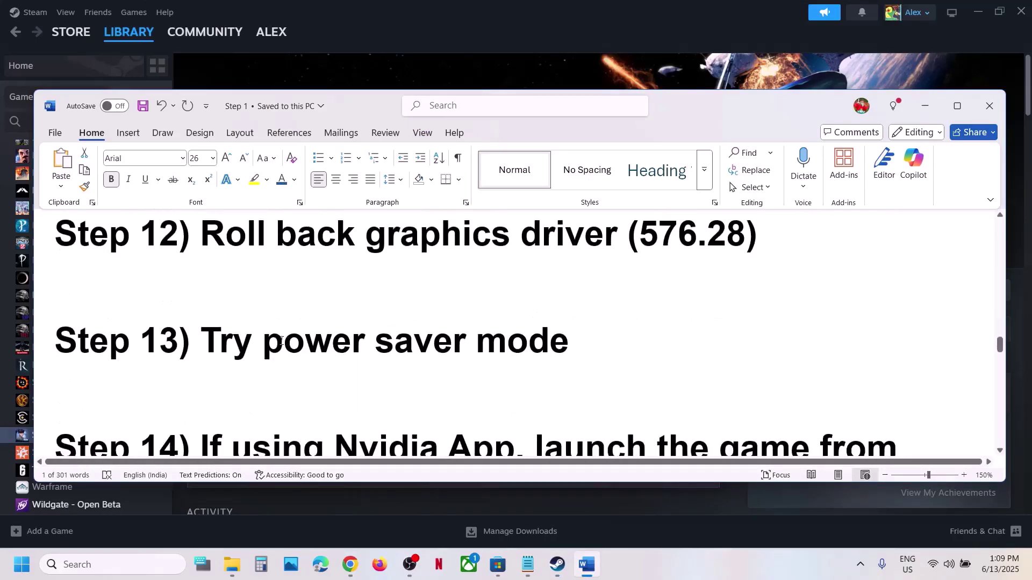
pyautogui.moveTo(263, 344); pyautogui.dragTo(548, 344)
# - Open Power Options from the Hardware and Sound section of Control Panel
pyautogui.click(122, 564)
pyautogui.write('c')
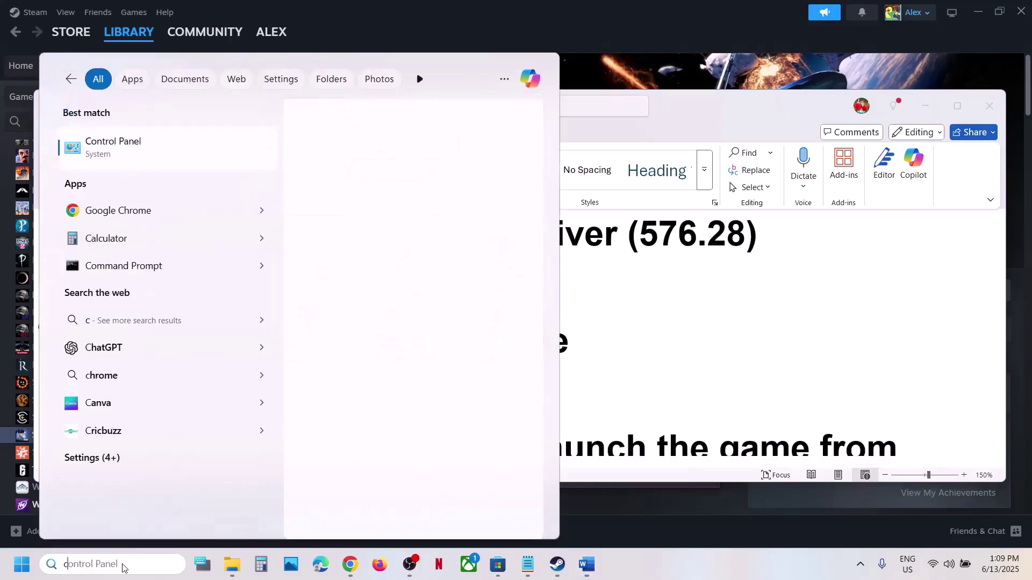
pyautogui.write('ontrol')
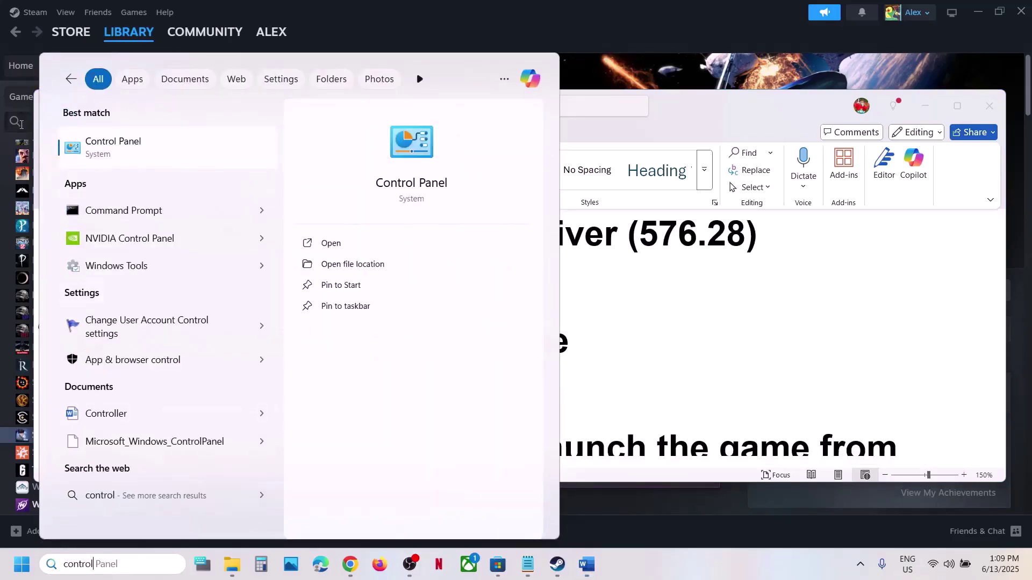
pyautogui.click(268, 167)
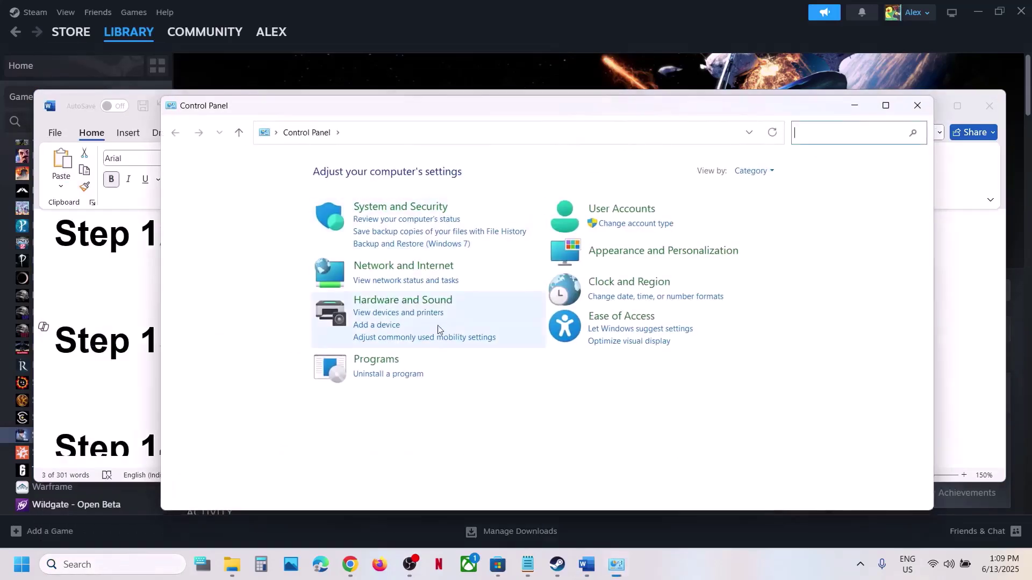
pyautogui.click(420, 300)
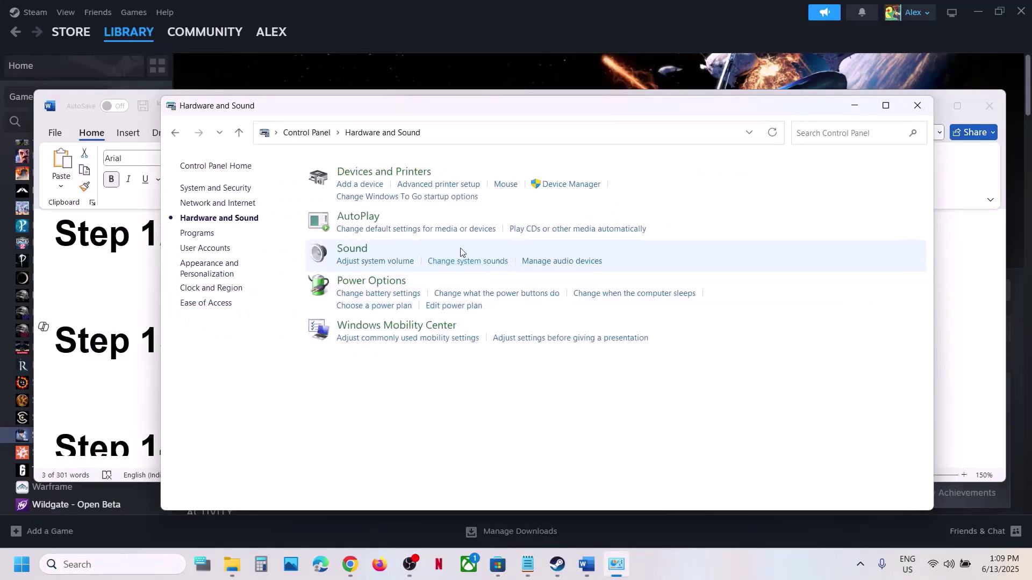
pyautogui.click(393, 281)
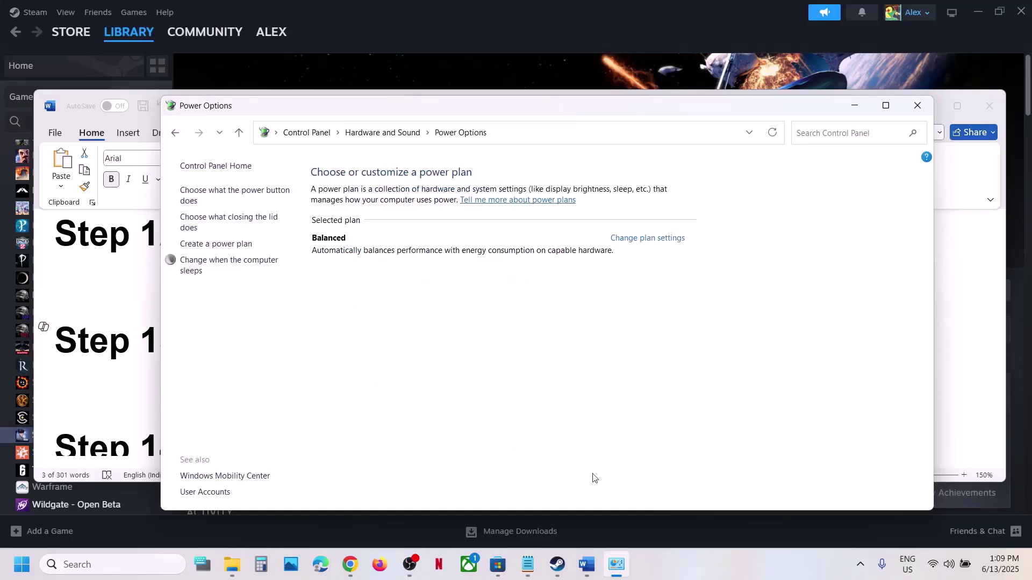
# - View the Power Saver.jpg reference image and examine where the Power saver plan is chosen
pyautogui.click(701, 578)
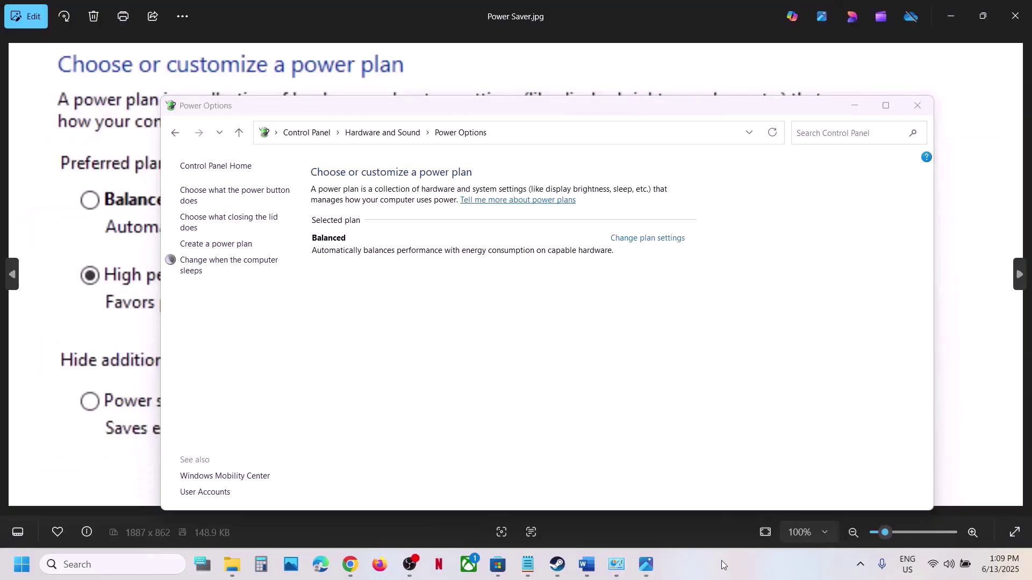
pyautogui.click(431, 65)
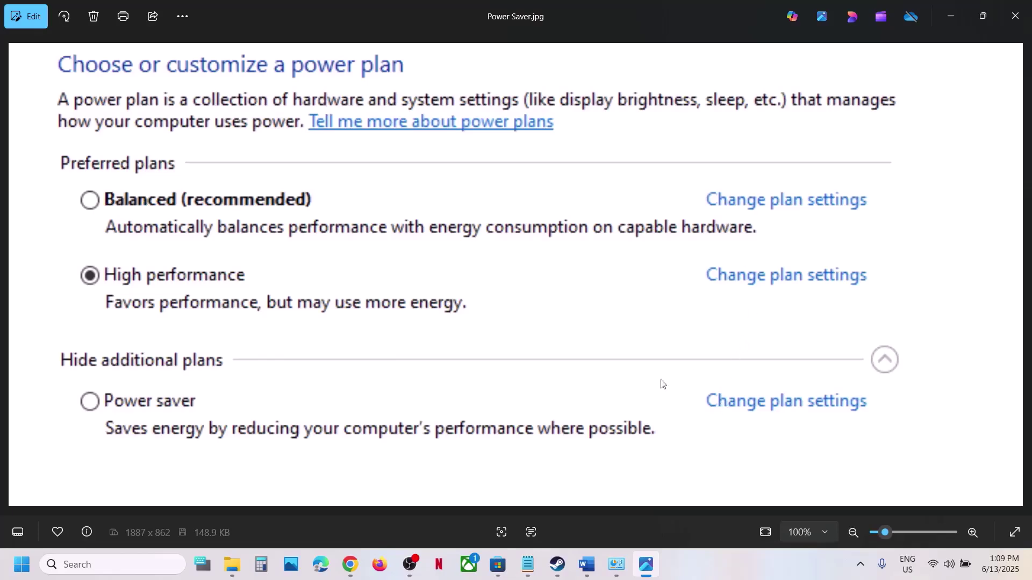
pyautogui.click(646, 564)
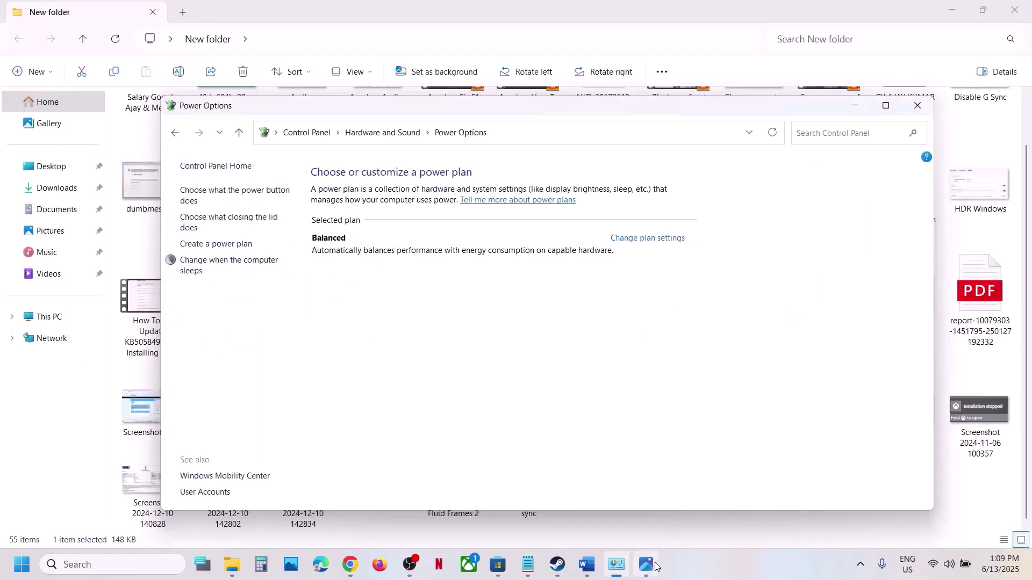
# - Examine the Performance Core Ratio setting in the Intel Extreme Tuning Utility reference image, and close the image viewer
pyautogui.click(655, 565)
pyautogui.press('Right')
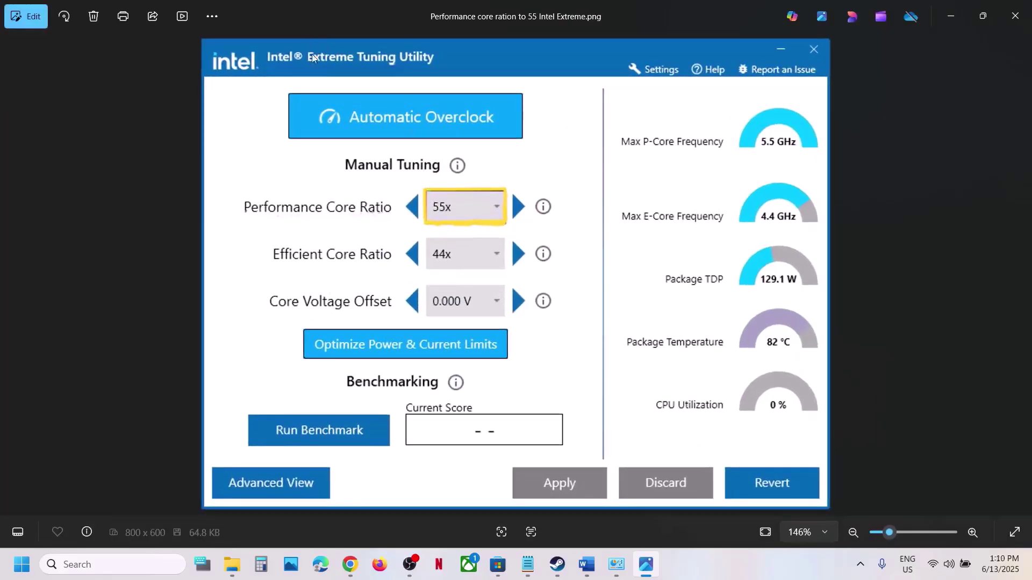
pyautogui.scroll(2, 452, 156)
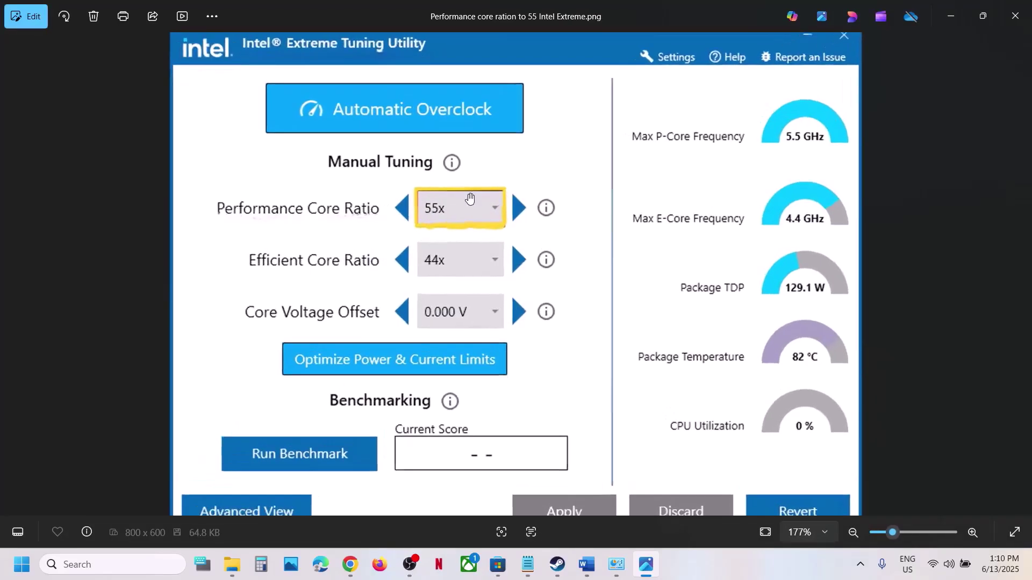
pyautogui.moveTo(526, 134); pyautogui.dragTo(549, 221)
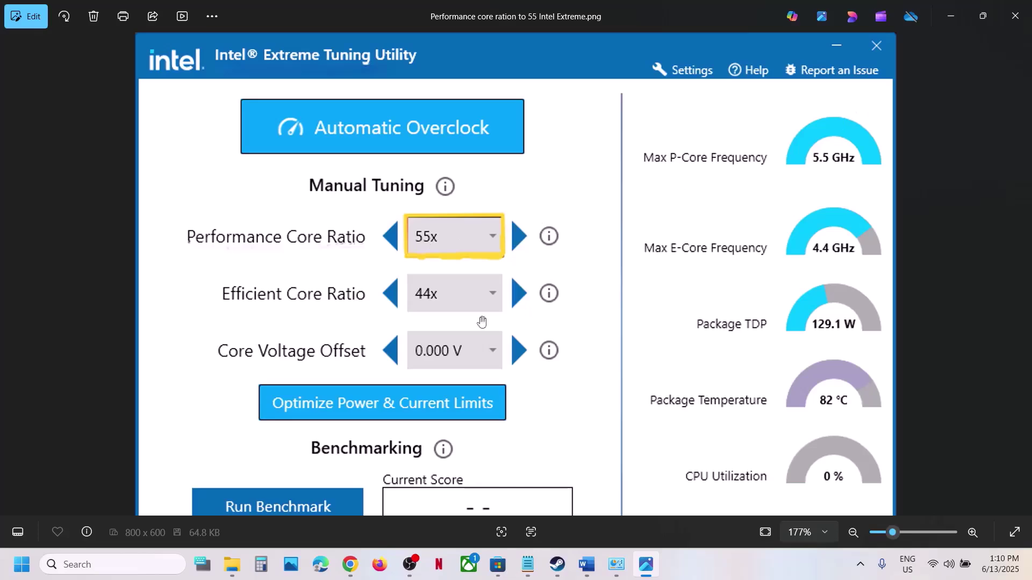
pyautogui.scroll(-2, 727, 442)
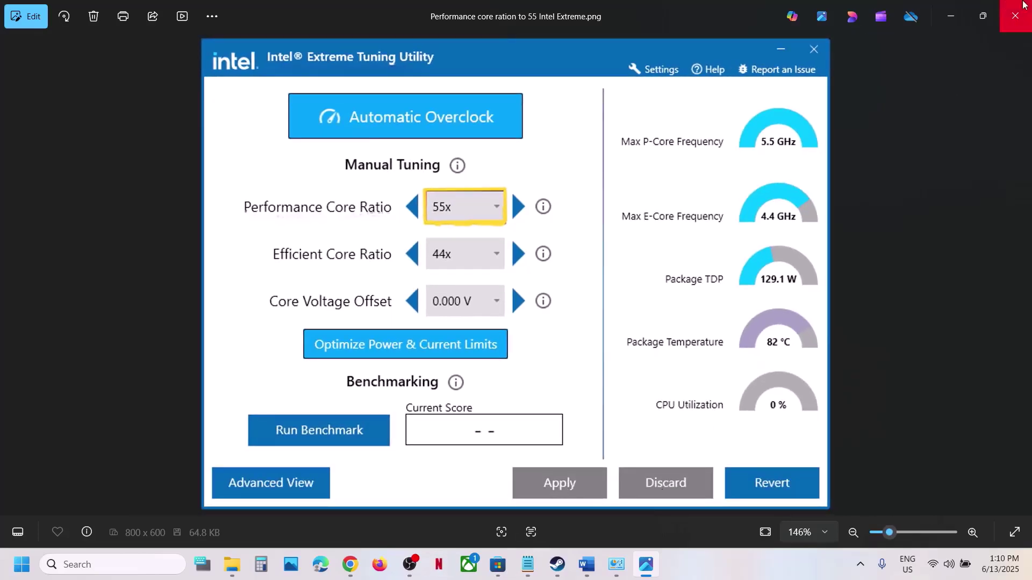
pyautogui.click(1018, 21)
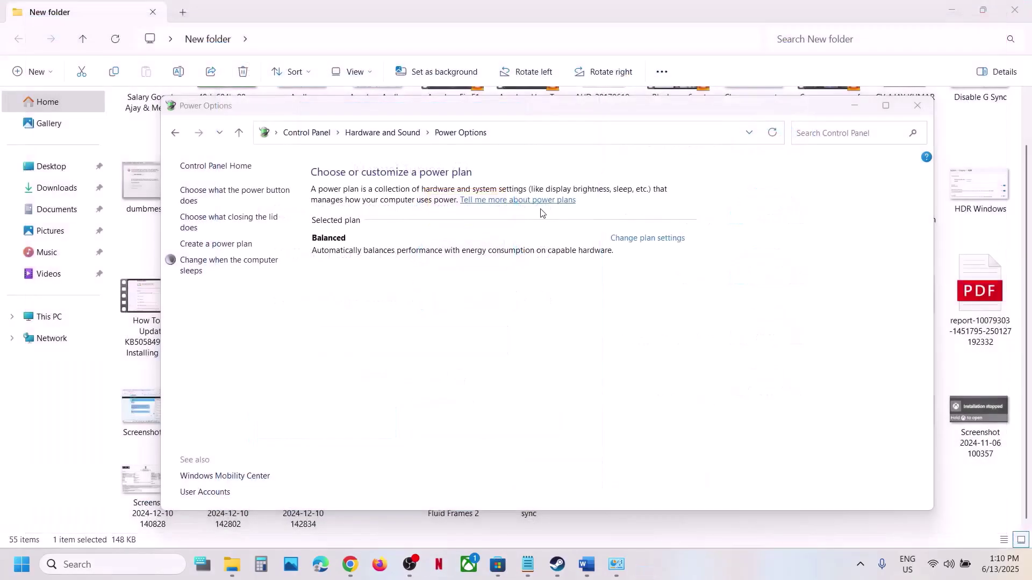
# - Return to the Word notes and copy the words "Nvidia App" from Step 14
pyautogui.click(587, 564)
pyautogui.scroll(-3, 398, 403)
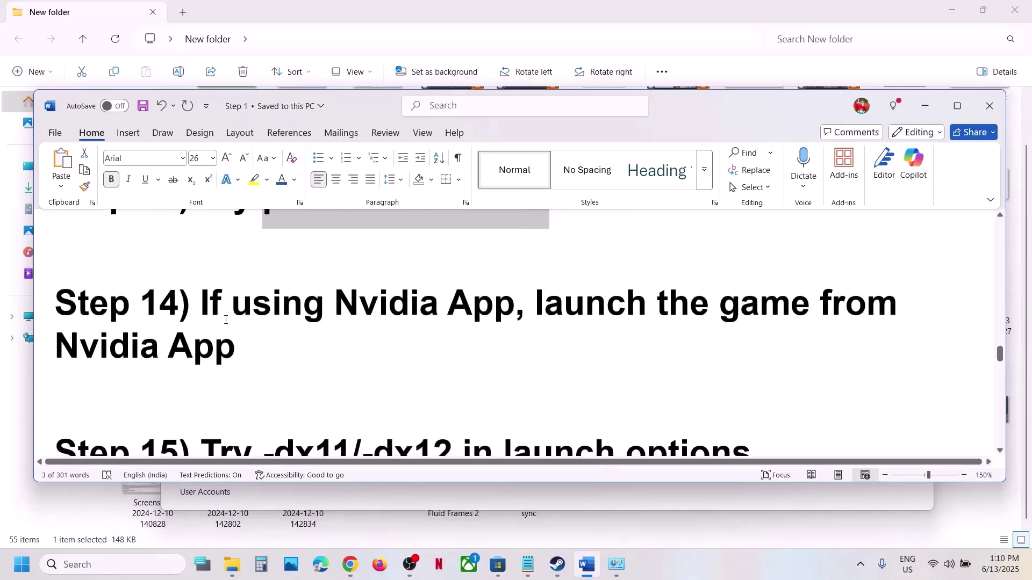
pyautogui.moveTo(205, 308); pyautogui.dragTo(381, 311)
pyautogui.click(484, 348)
pyautogui.hotkey('ctrl', 'c')
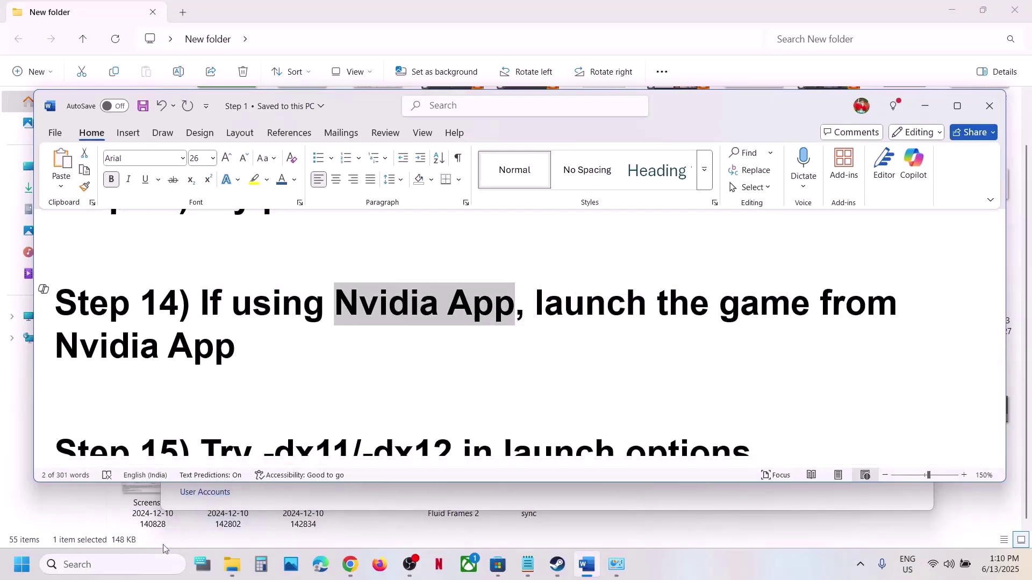
# - Search Windows for the copied app name, launch the NVIDIA App and maximize its window
pyautogui.click(97, 565)
pyautogui.hotkey('ctrl', 'v')
pyautogui.click(75, 145)
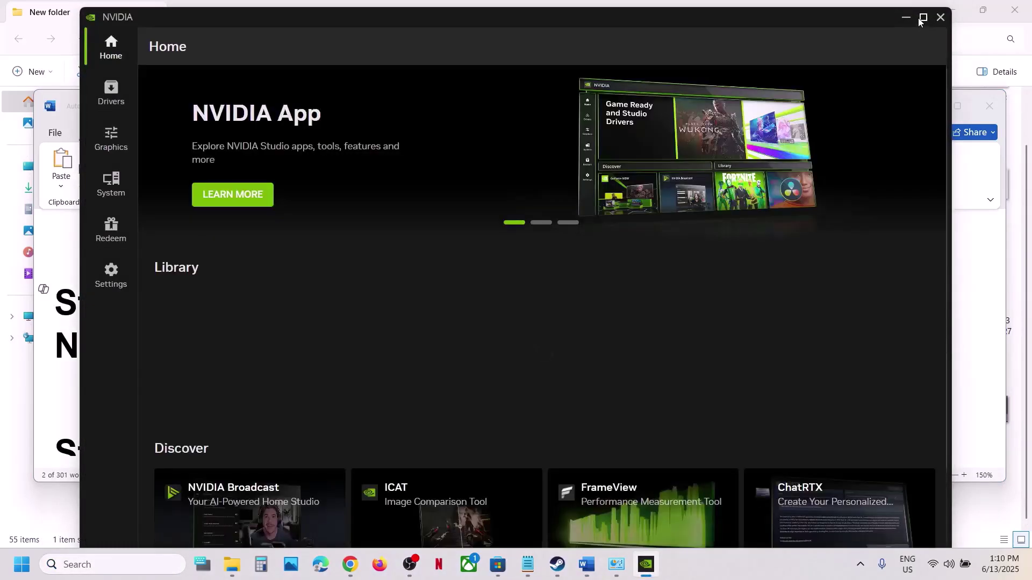
pyautogui.click(922, 17)
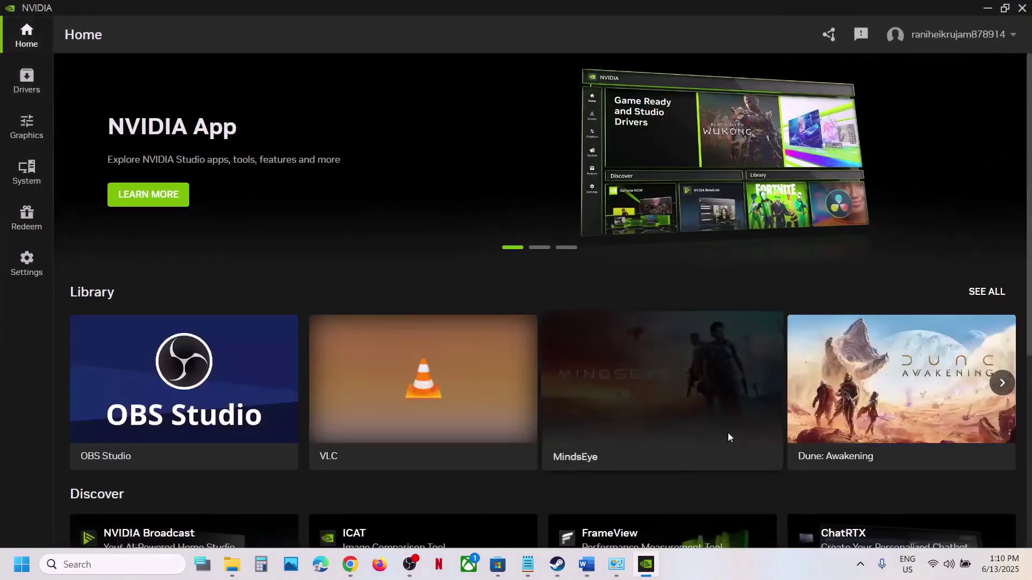
# - Look through the Library on the NVIDIA App home page, check the account menu and open the full program list
pyautogui.scroll(-2, 712, 298)
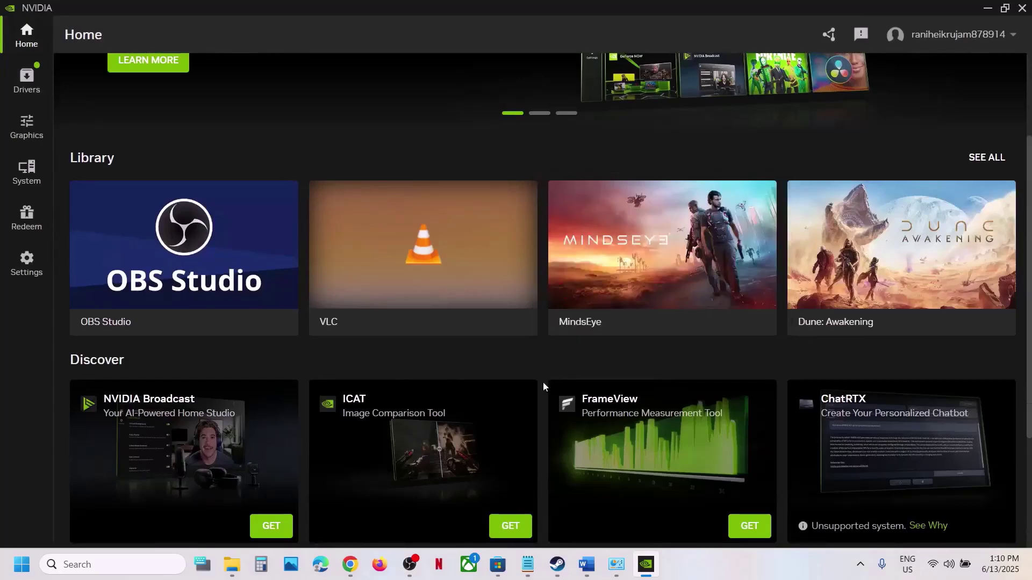
pyautogui.scroll(-3, 430, 350)
pyautogui.scroll(6, 443, 362)
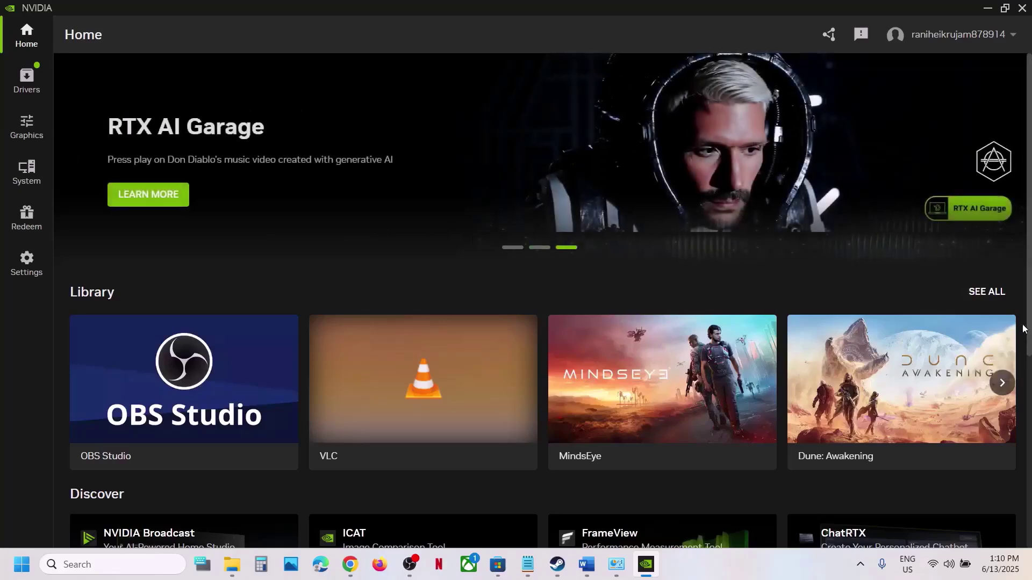
pyautogui.scroll(-4, 699, 393)
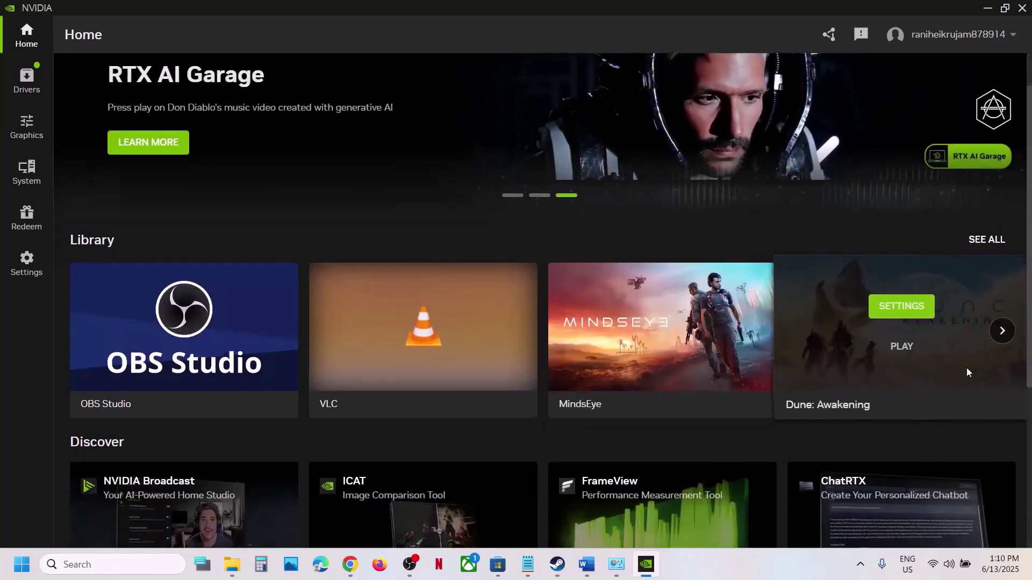
pyautogui.scroll(1, 519, 383)
pyautogui.scroll(2, 518, 383)
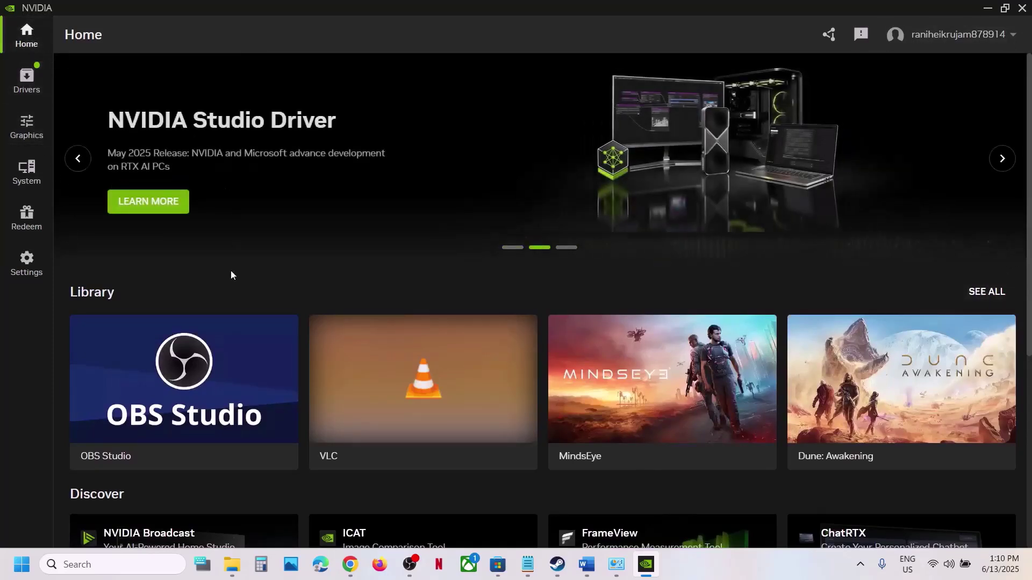
pyautogui.click(1014, 36)
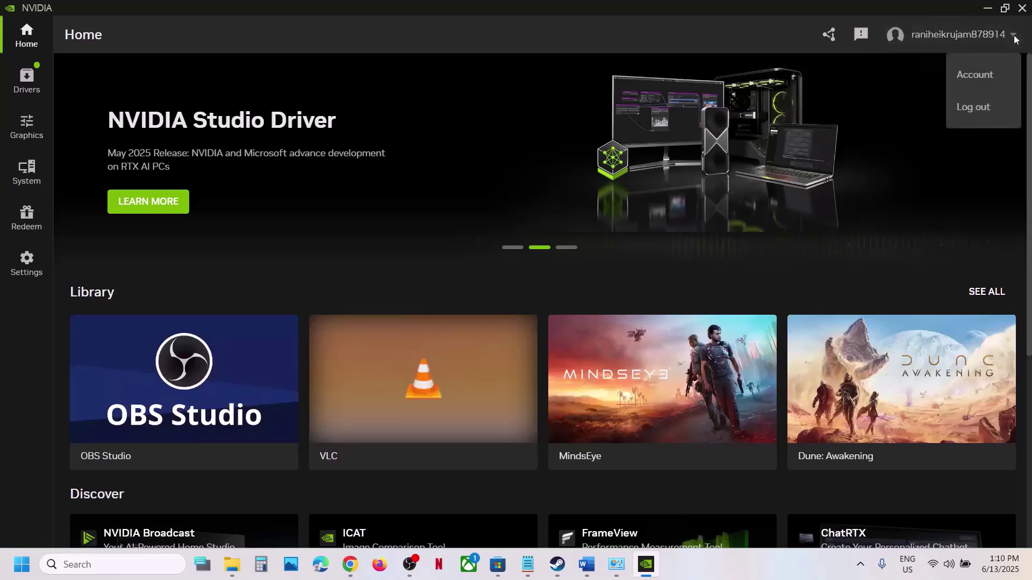
pyautogui.click(978, 292)
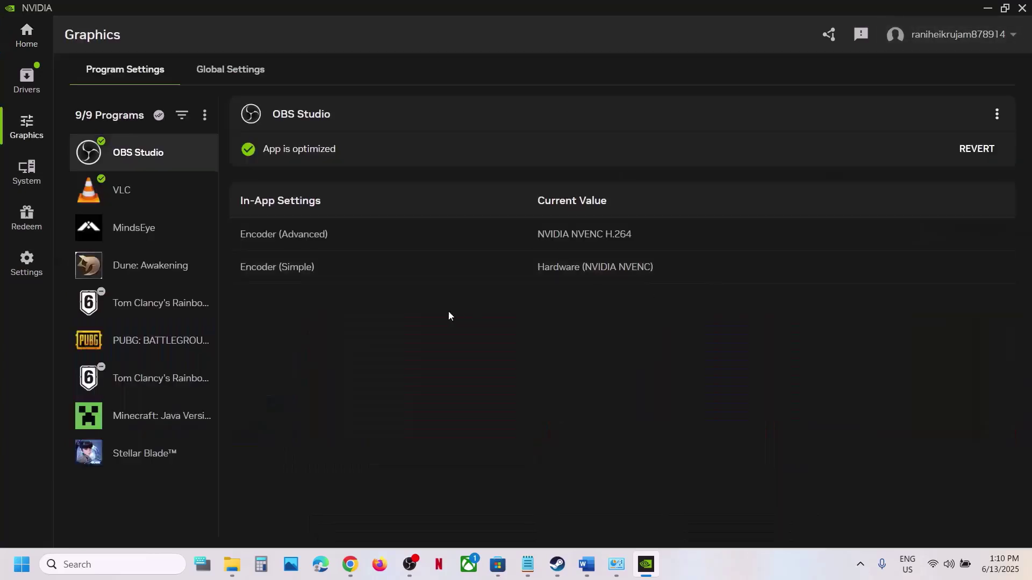
# - Look at Stellar Blade's graphics settings in the NVIDIA App, and return to the home page to browse the Library's game tiles
pyautogui.click(138, 459)
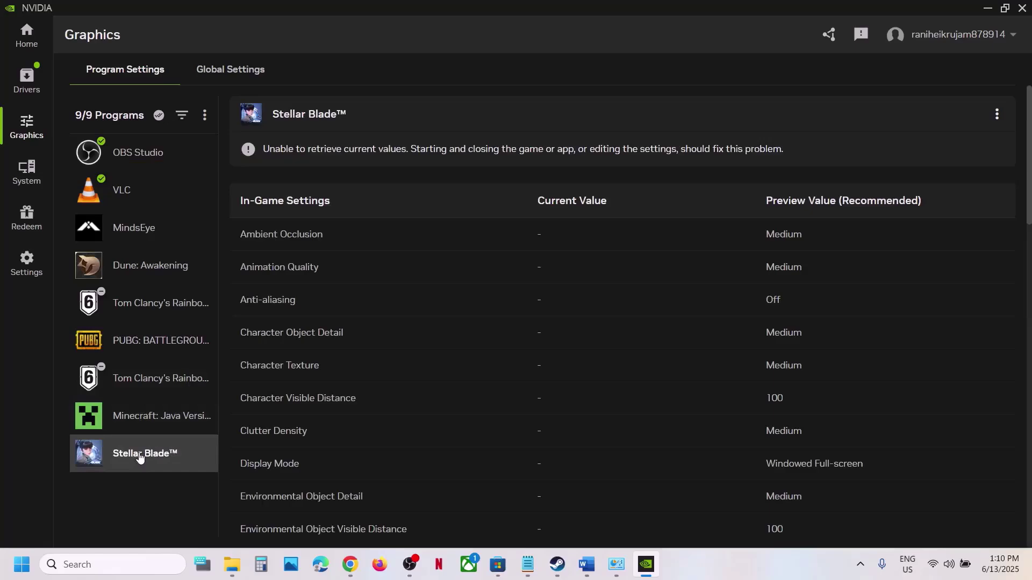
pyautogui.click(26, 35)
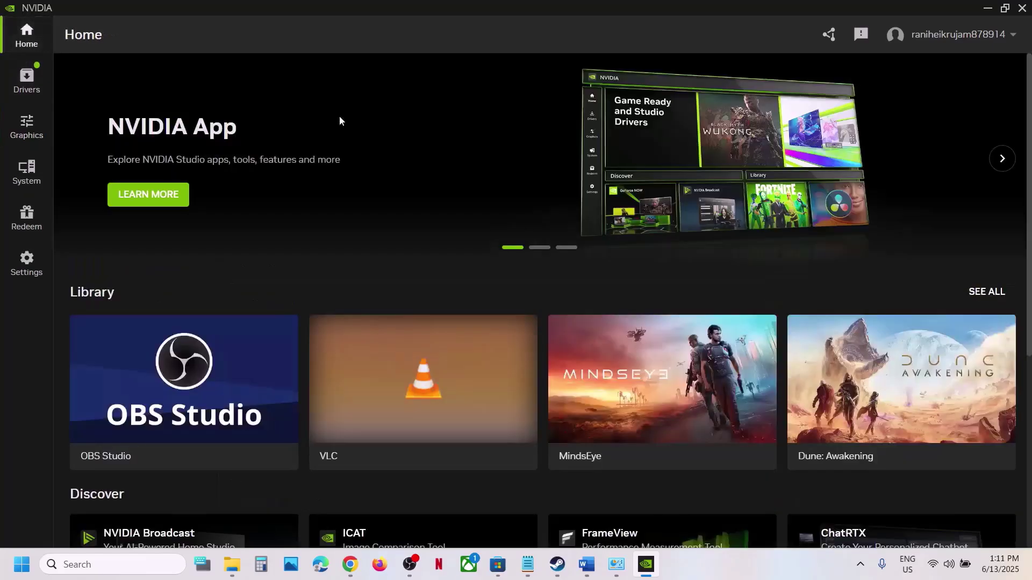
pyautogui.scroll(-5, 537, 316)
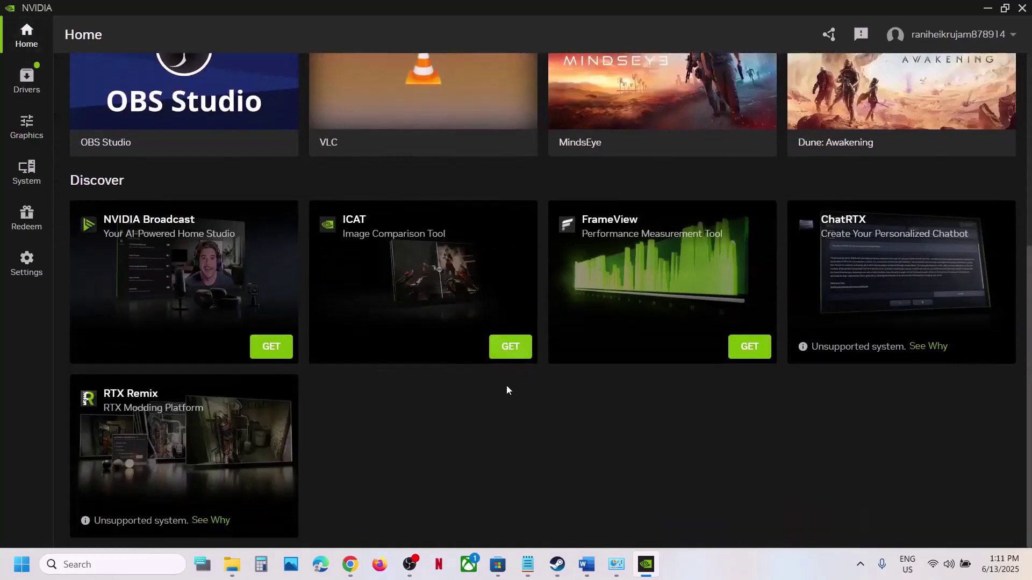
pyautogui.scroll(5, 505, 408)
pyautogui.scroll(1, 503, 428)
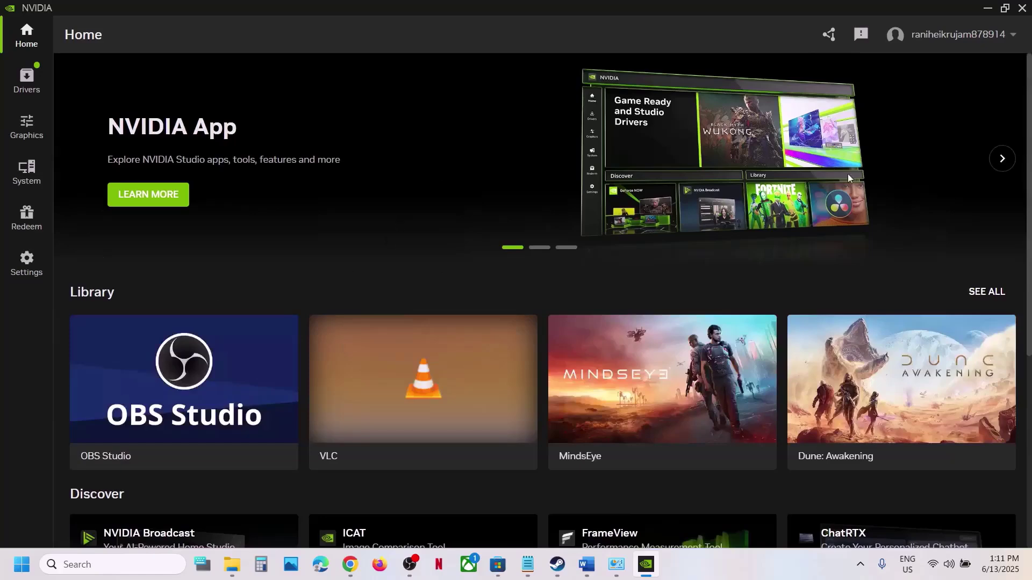
pyautogui.scroll(-3, 691, 361)
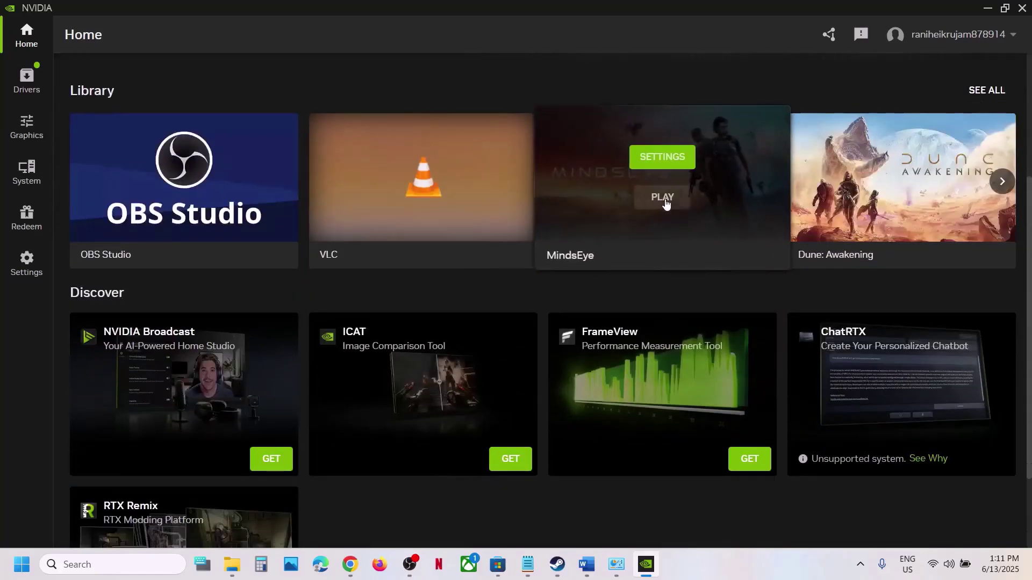
pyautogui.scroll(3, 679, 277)
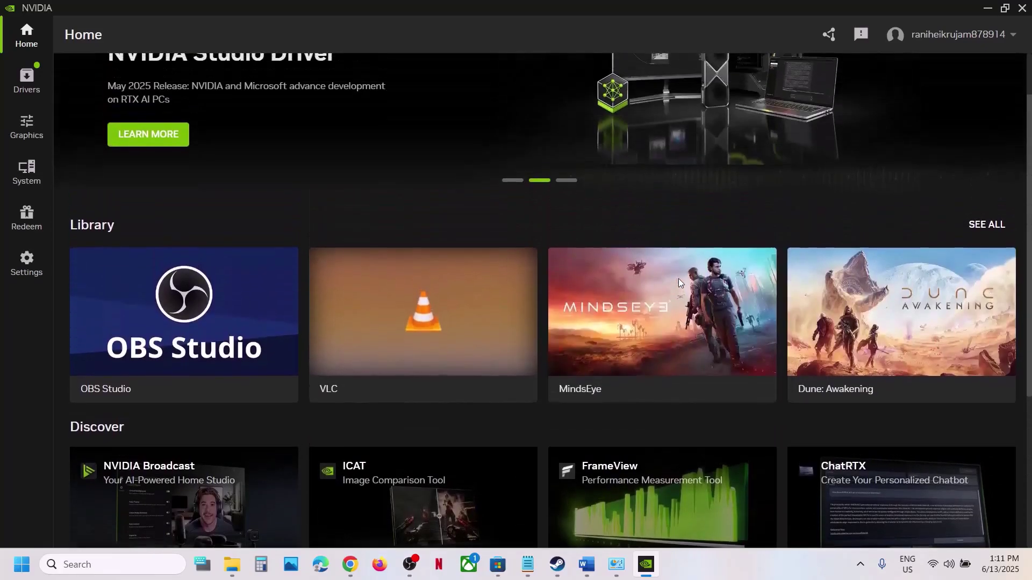
pyautogui.scroll(-2, 688, 358)
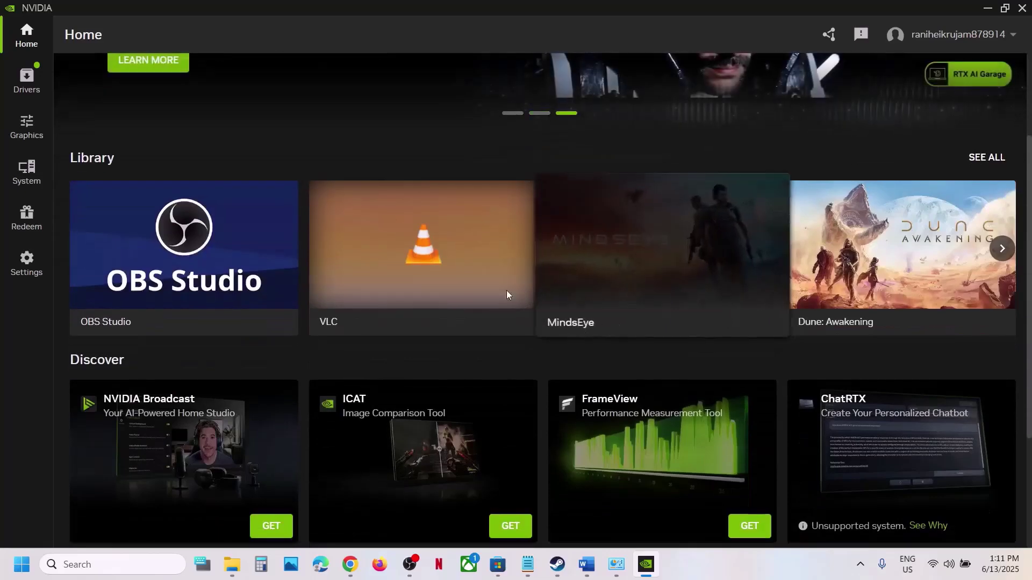
# - Minimize the NVIDIA App and highlight the -dx11/-dx12 options in Step 15 of the Word notes
pyautogui.click(987, 9)
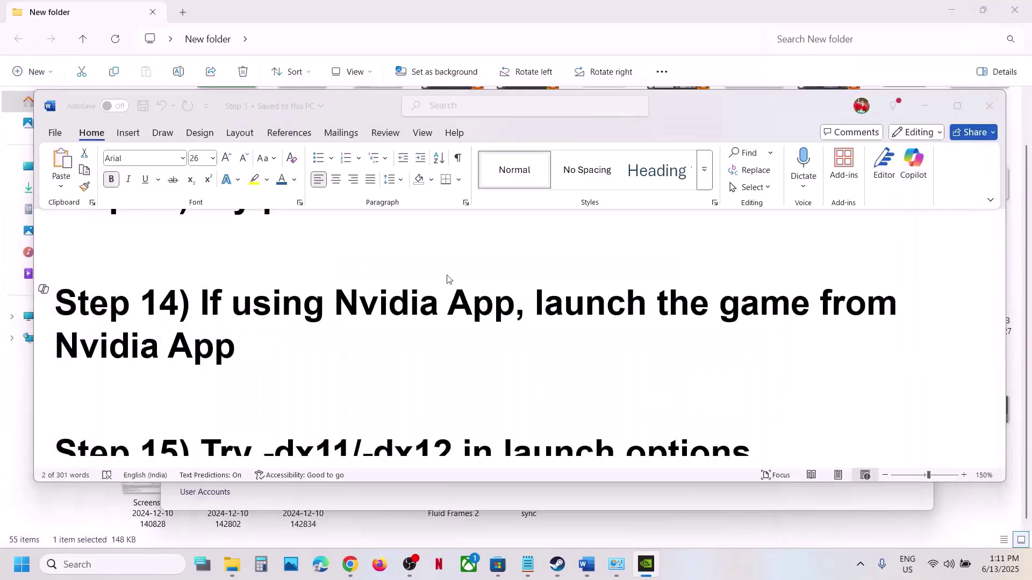
pyautogui.scroll(-3, 374, 364)
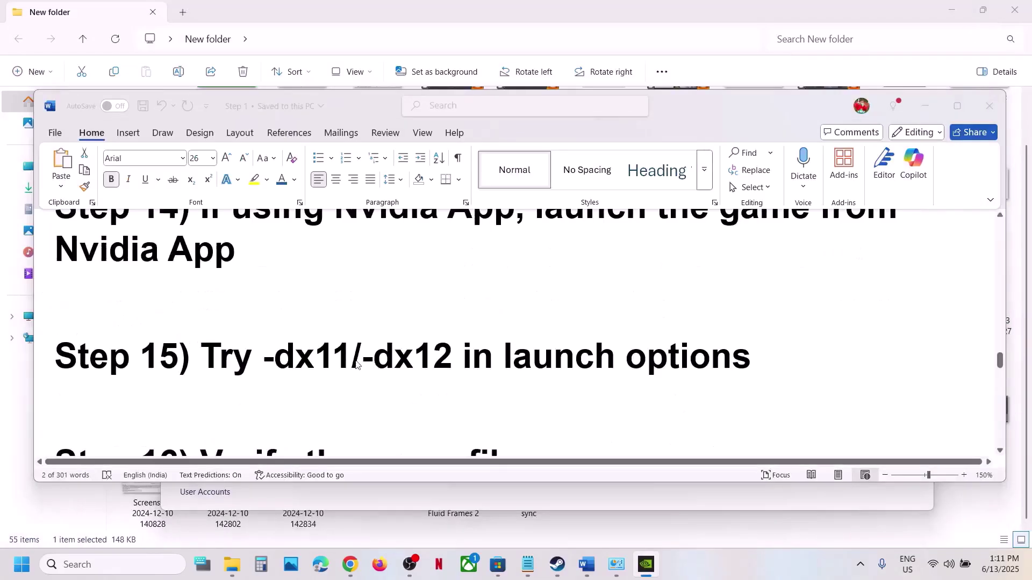
pyautogui.moveTo(262, 358); pyautogui.dragTo(394, 358)
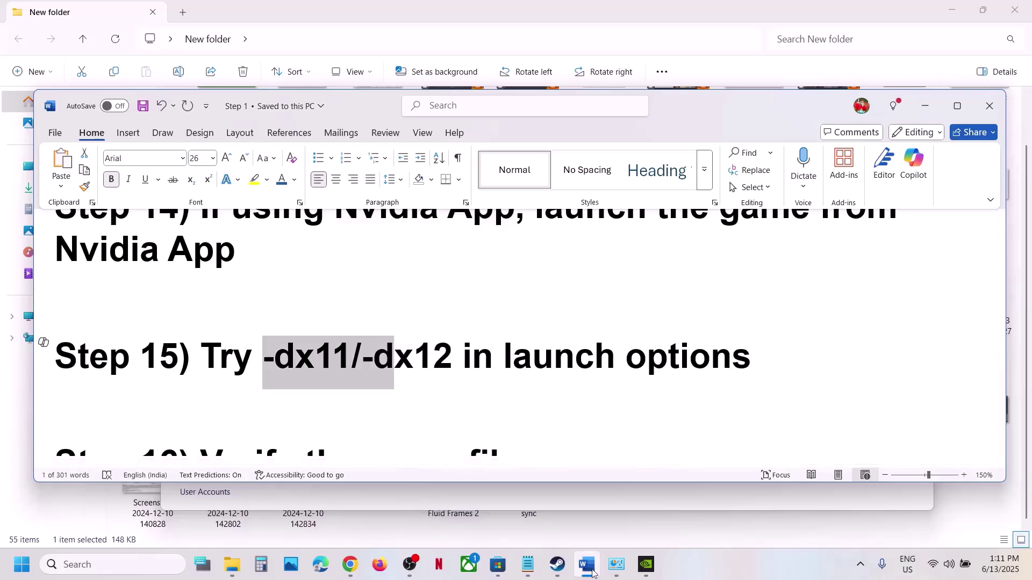
# - Switch to Steam, open Stellar Blade's properties and set its launch options to -dx12
pyautogui.click(557, 565)
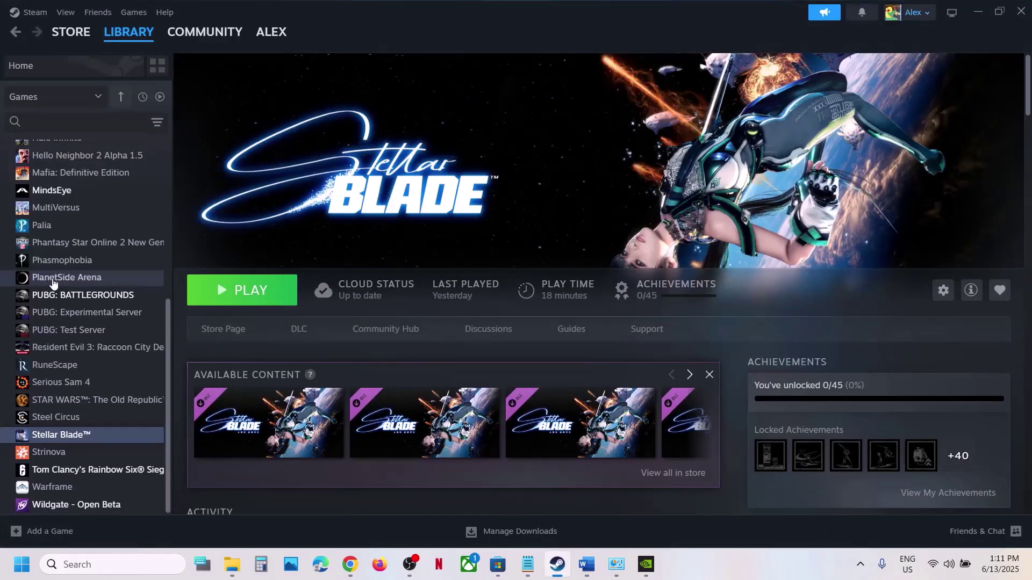
pyautogui.rightClick(53, 282)
pyautogui.rightClick(47, 435)
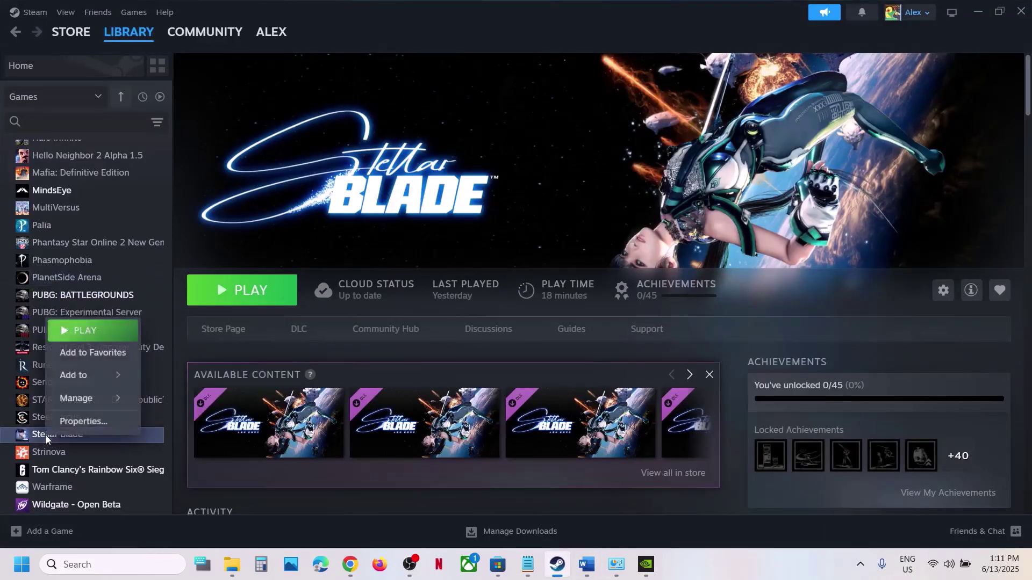
pyautogui.click(97, 425)
pyautogui.click(416, 314)
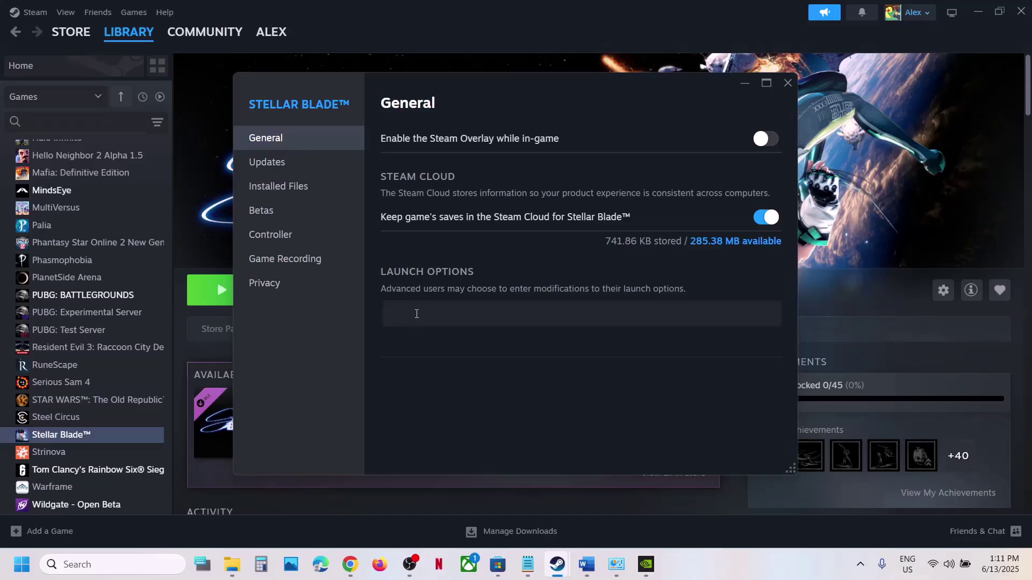
pyautogui.write('-dx12')
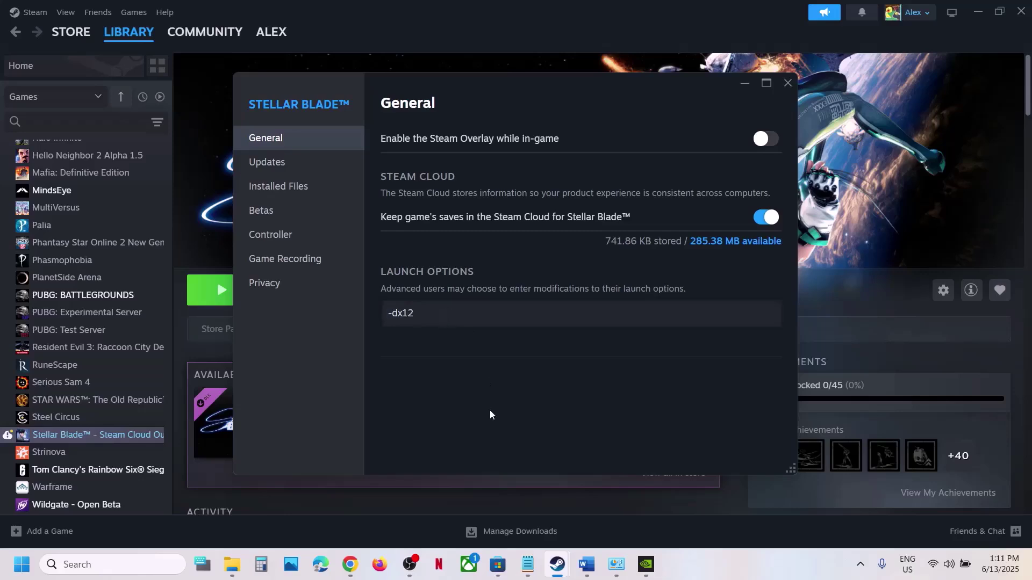
# - Clear the -dx12 entry from Stellar Blade's launch options and close the game's properties
pyautogui.moveTo(462, 316); pyautogui.dragTo(197, 315)
pyautogui.press('BackSpace')
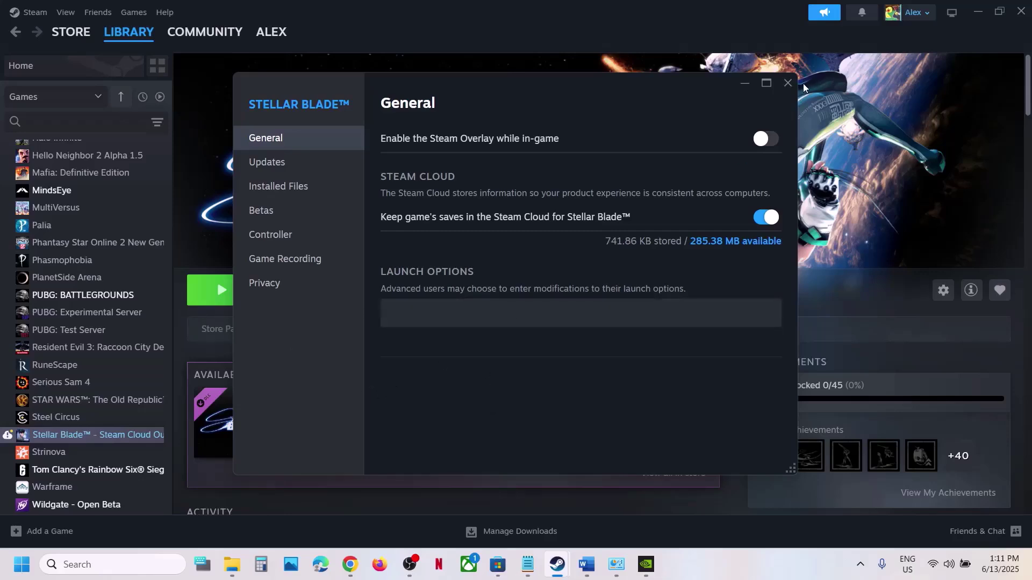
pyautogui.click(788, 83)
# - Return to the Word notes and highlight the Step 16 instruction about verifying the game files
pyautogui.click(587, 565)
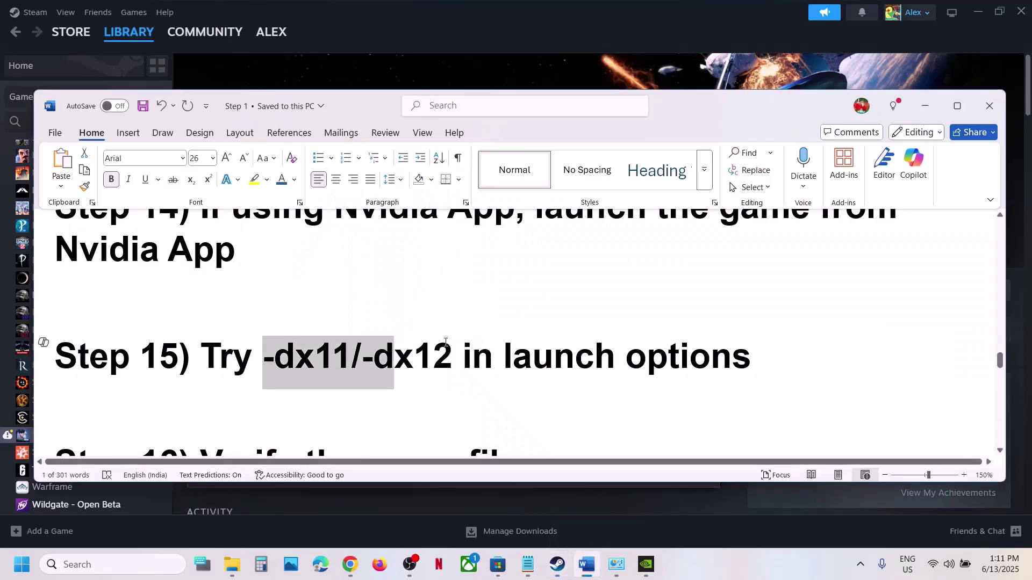
pyautogui.scroll(-2, 446, 343)
pyautogui.moveTo(201, 367); pyautogui.dragTo(538, 368)
# - In Steam, examine the file integrity verification option in Stellar Blade's installed files properties, and close the properties
pyautogui.click(402, 28)
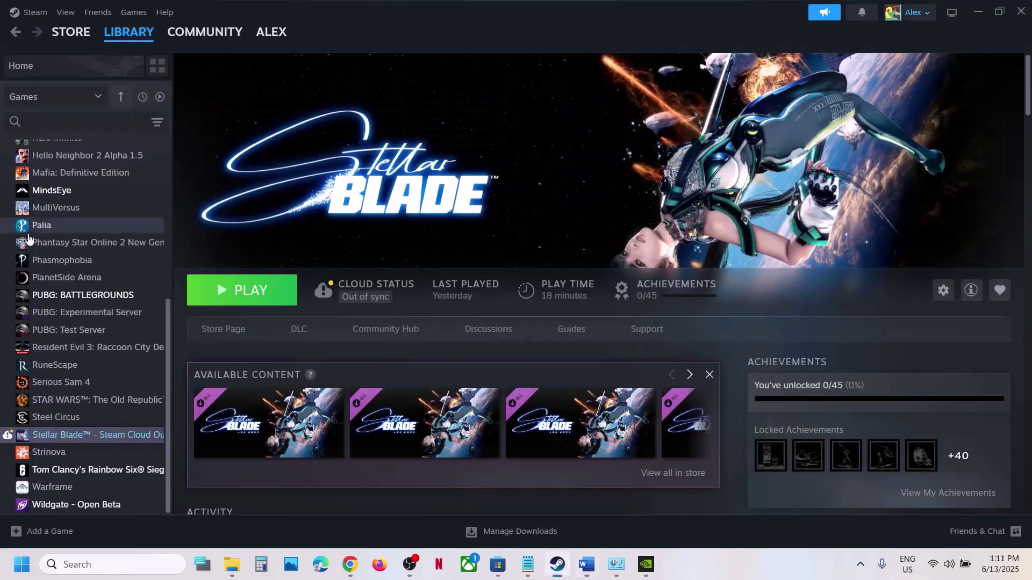
pyautogui.rightClick(80, 437)
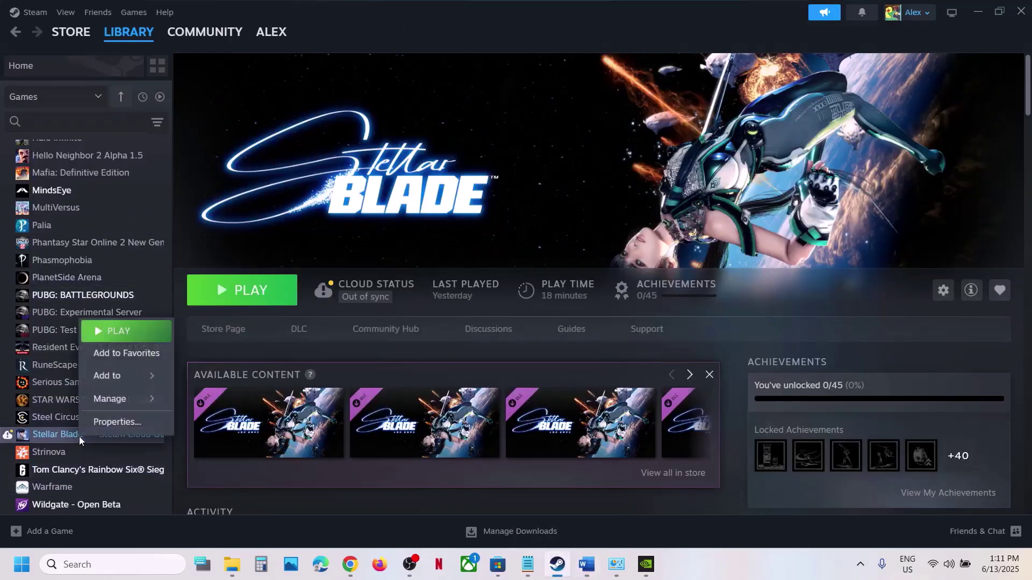
pyautogui.click(110, 421)
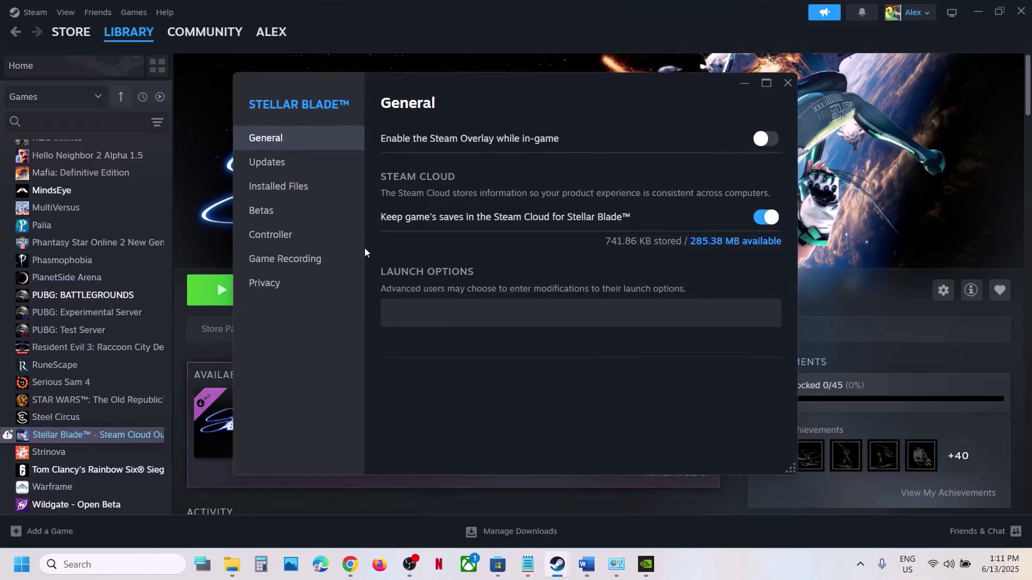
pyautogui.click(293, 194)
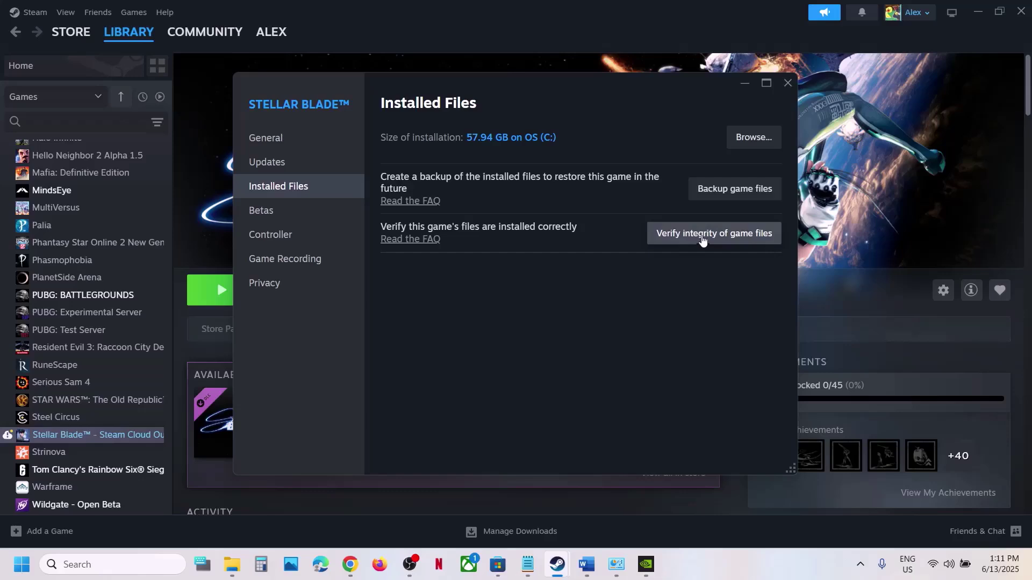
pyautogui.click(787, 83)
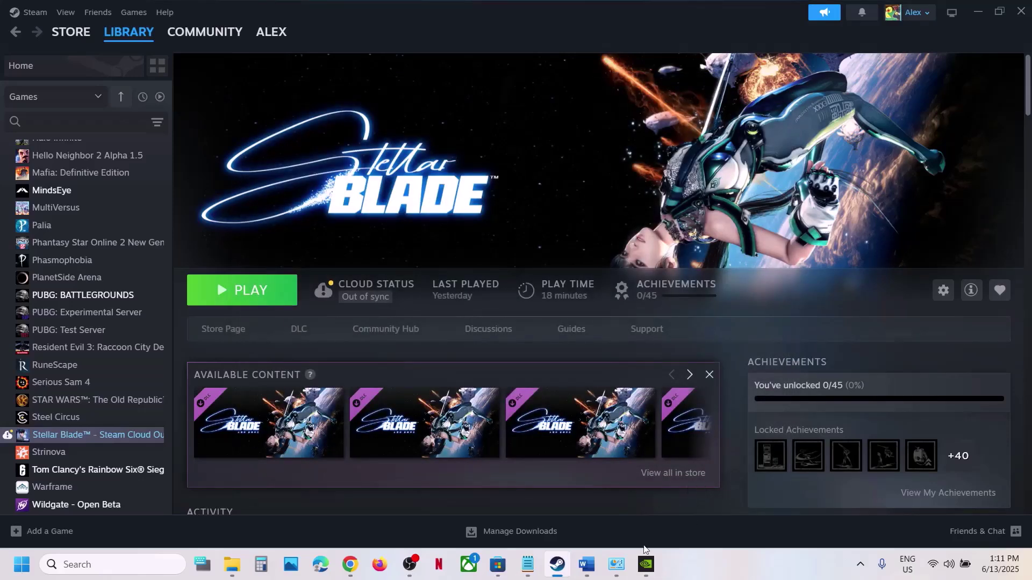
# - Copy the Visual C++ download link from Step 17 of the Word notes and open it in a new Chrome tab
pyautogui.click(589, 564)
pyautogui.scroll(-5, 489, 328)
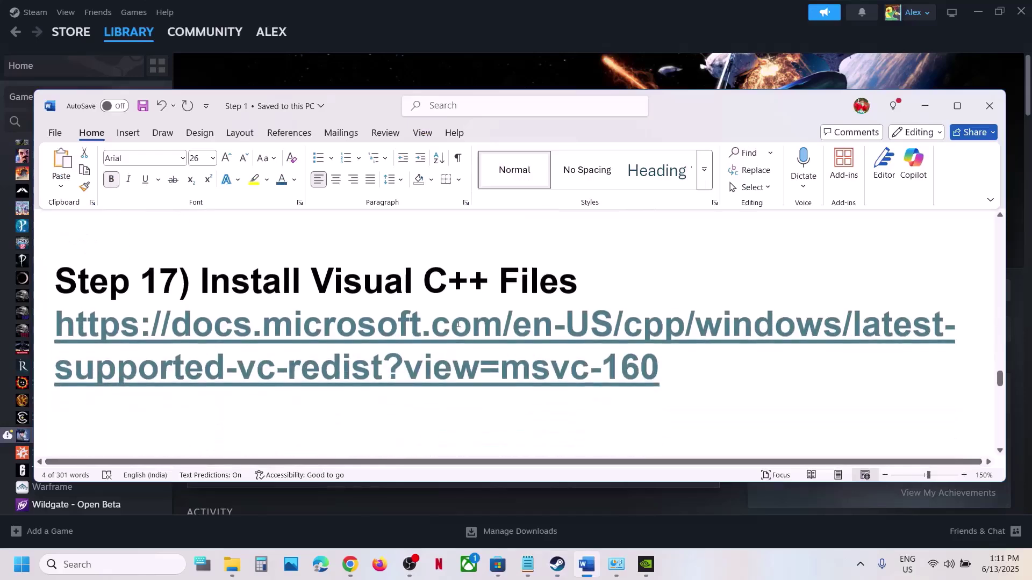
pyautogui.moveTo(684, 384); pyautogui.dragTo(59, 329)
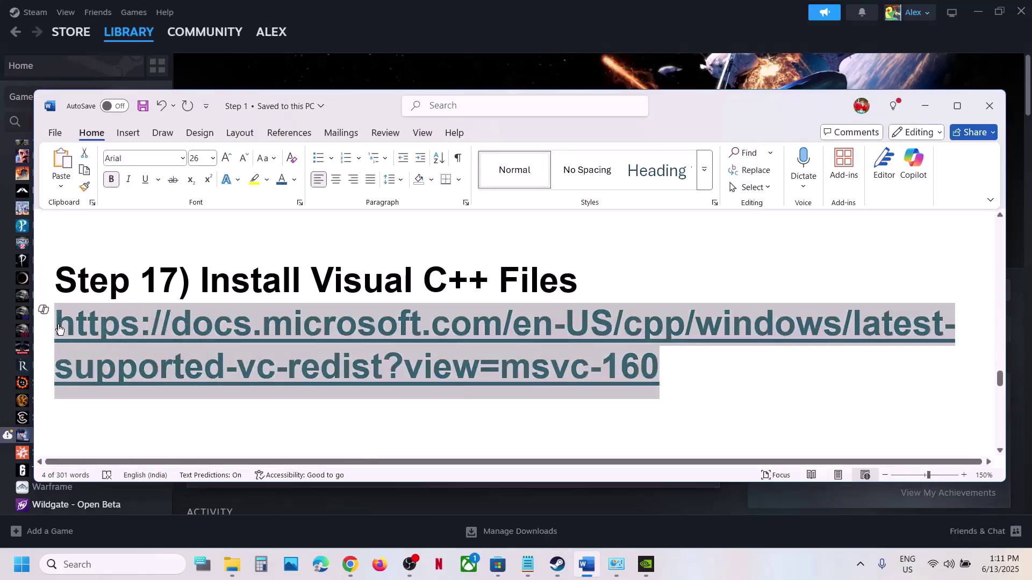
pyautogui.click(352, 564)
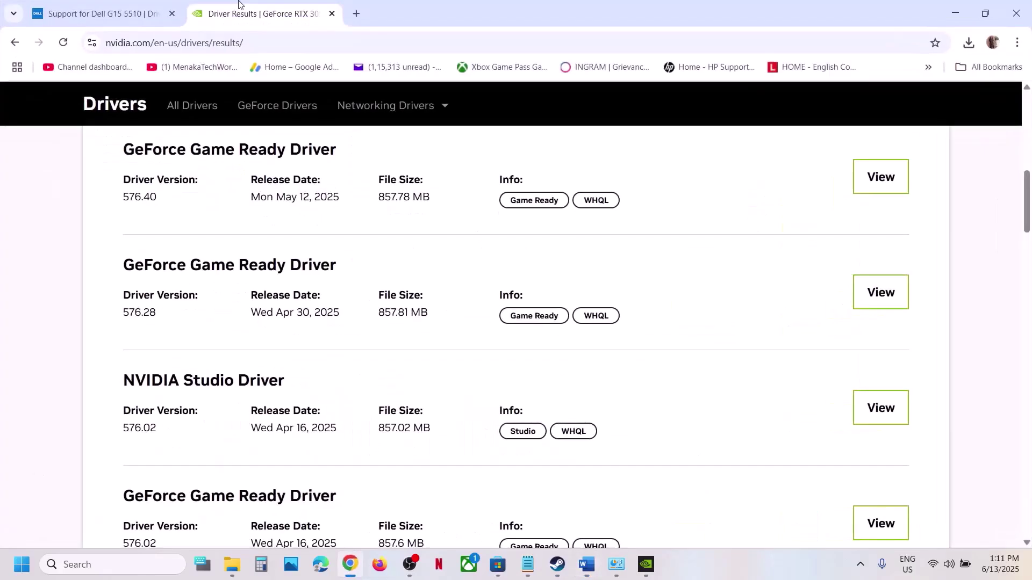
pyautogui.click(356, 13)
pyautogui.hotkey('ctrl', 'v')
pyautogui.press('Return')
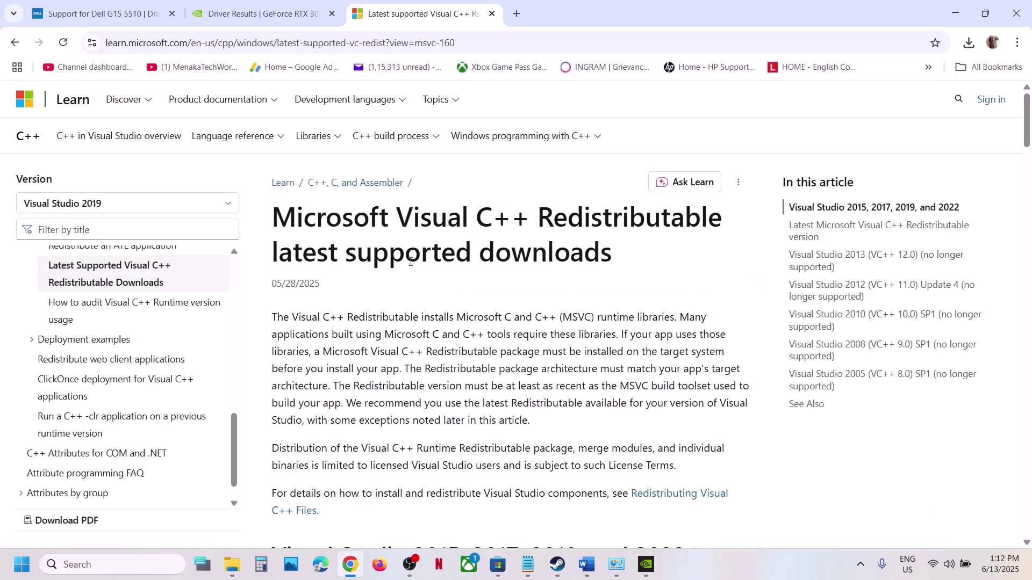
# - Download the X86 package from the latest Microsoft Visual C++ Redistributable version table and launch its setup
pyautogui.scroll(-5, 400, 306)
pyautogui.scroll(-10, 401, 307)
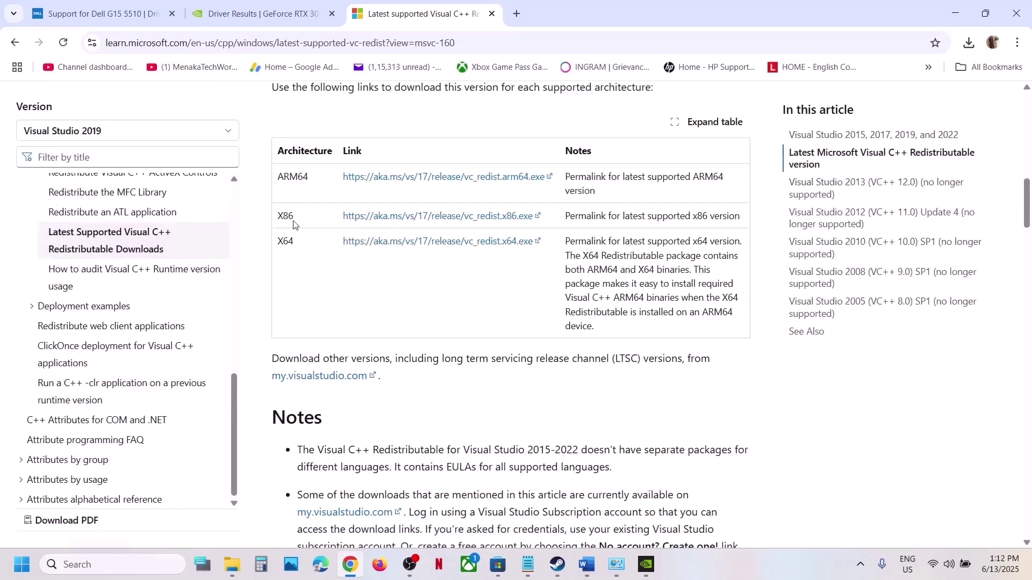
pyautogui.doubleClick(290, 218)
pyautogui.doubleClick(285, 241)
pyautogui.click(289, 221)
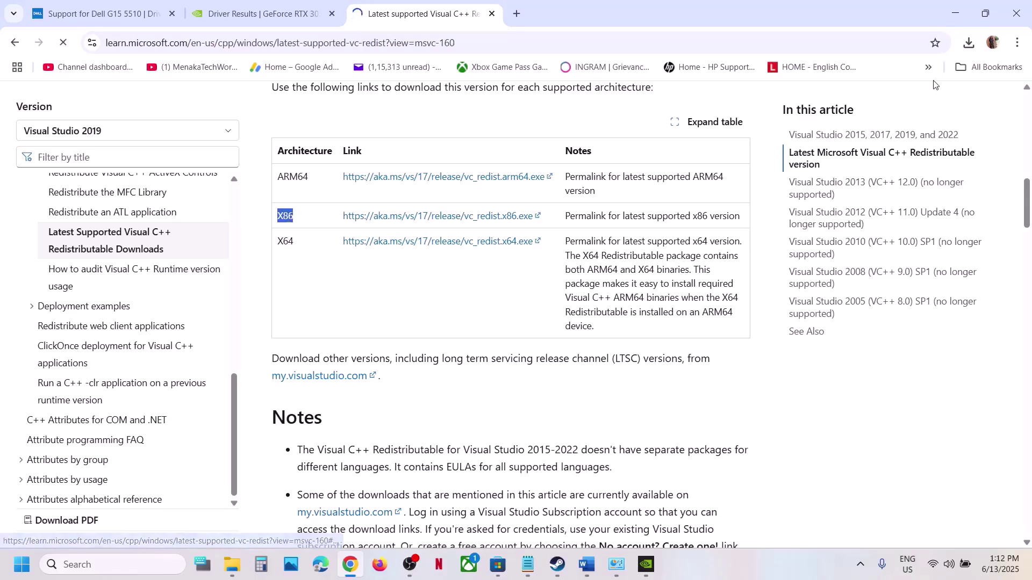
pyautogui.press('F5')
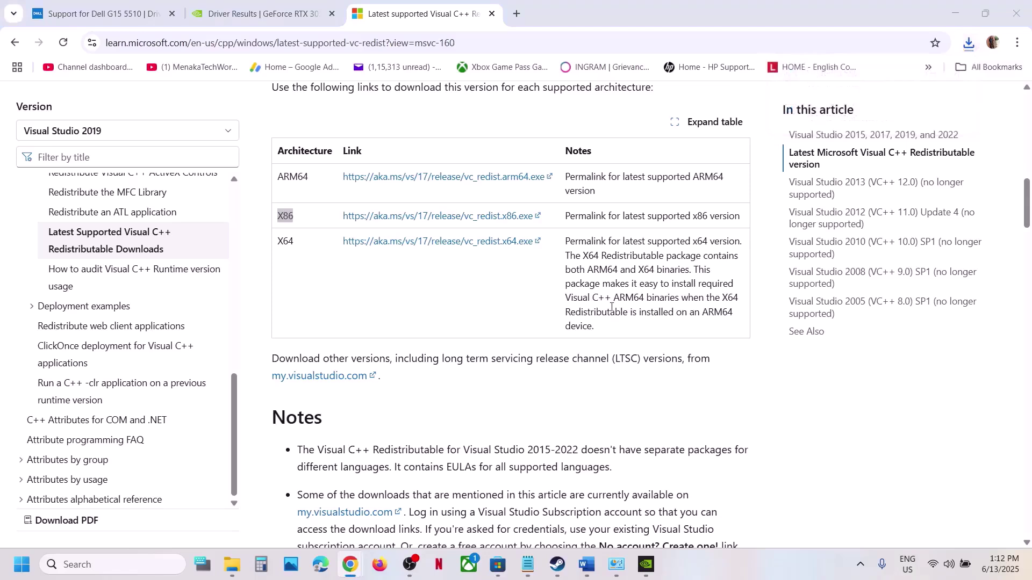
pyautogui.click(533, 357)
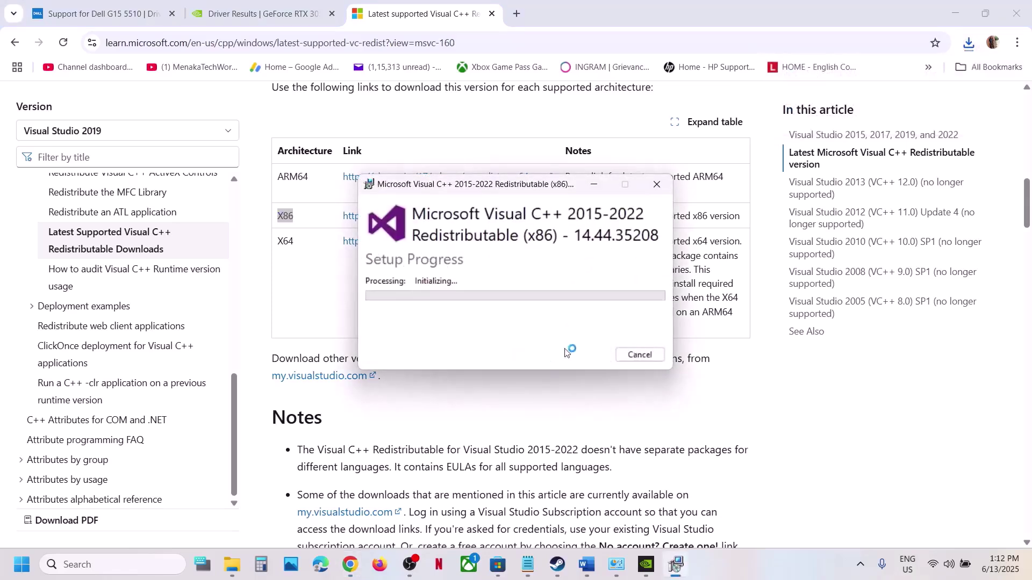
pyautogui.click(528, 379)
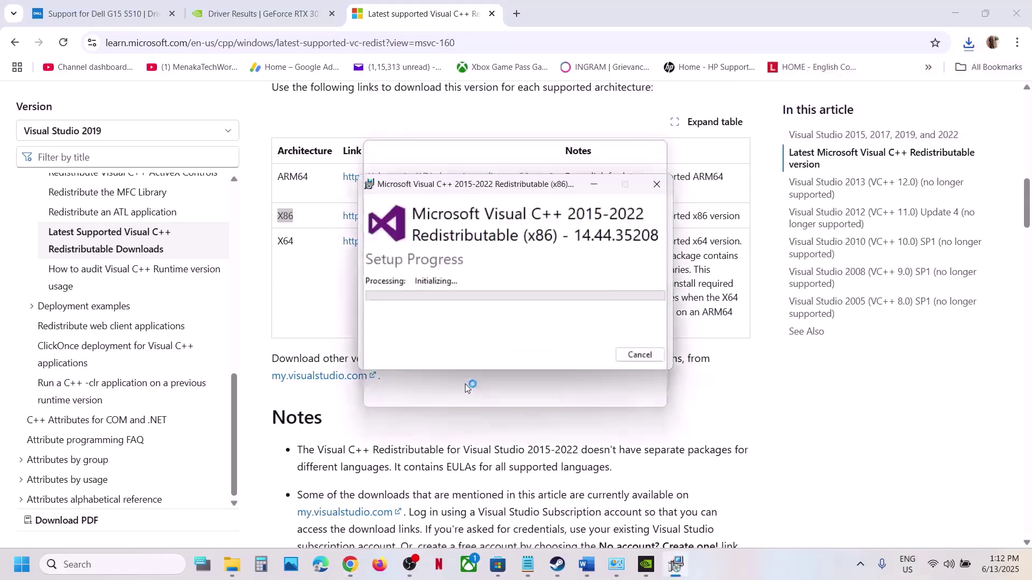
# - Download the X64 Visual C++ Redistributable, start its installation and return to the download page
pyautogui.doubleClick(285, 241)
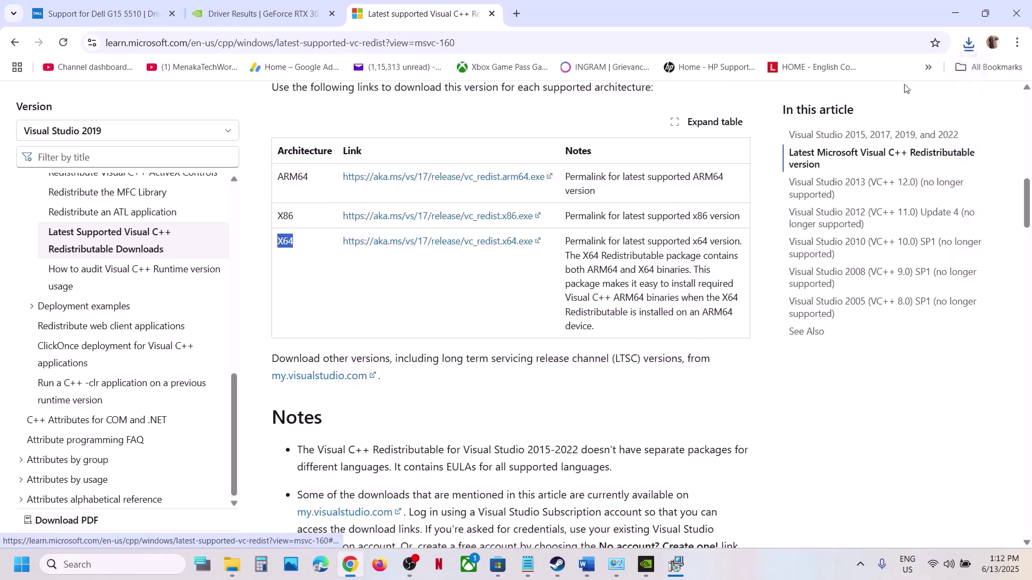
pyautogui.click(965, 50)
pyautogui.click(839, 104)
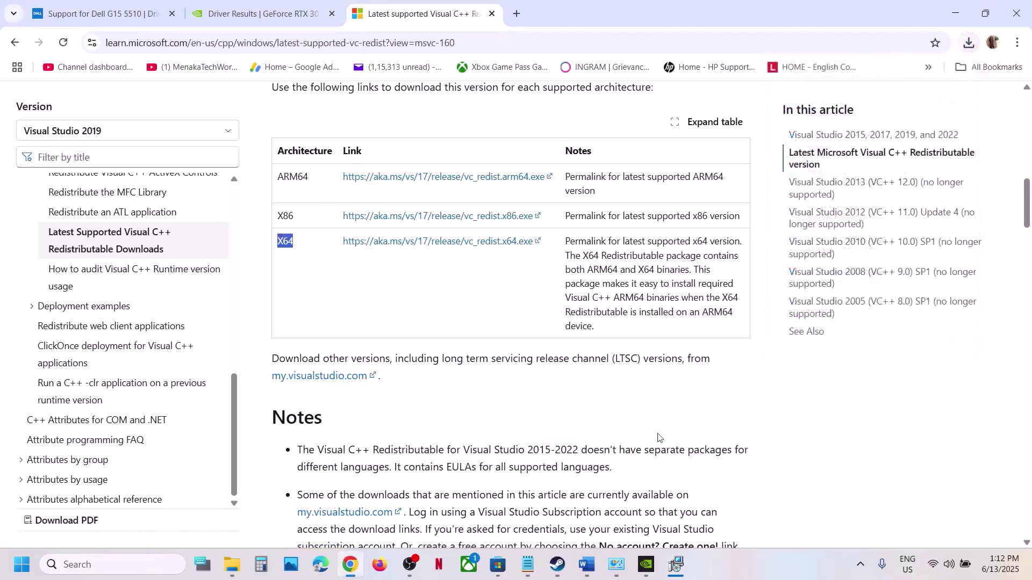
pyautogui.click(526, 357)
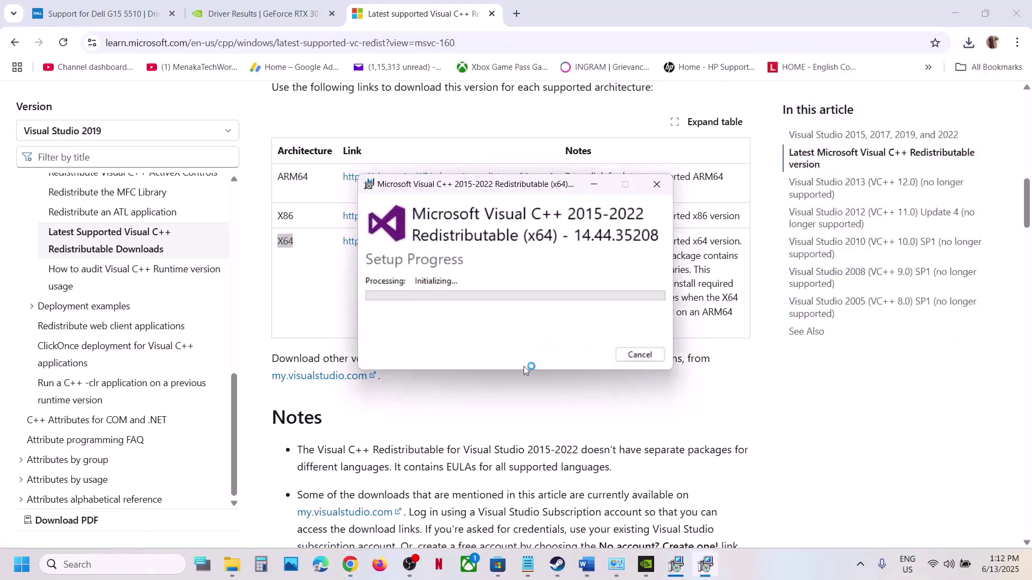
pyautogui.click(473, 378)
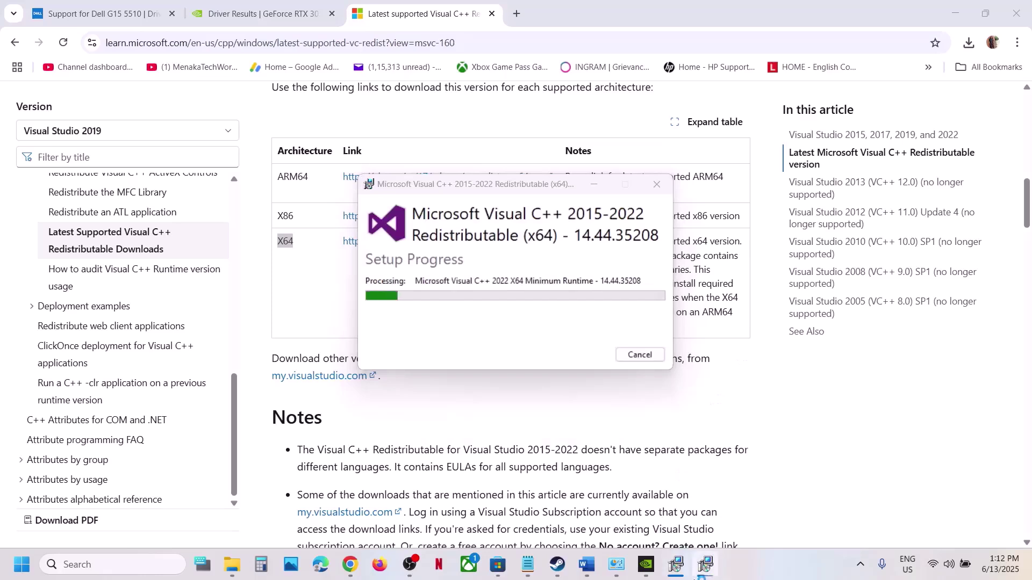
pyautogui.click(678, 568)
pyautogui.click(710, 241)
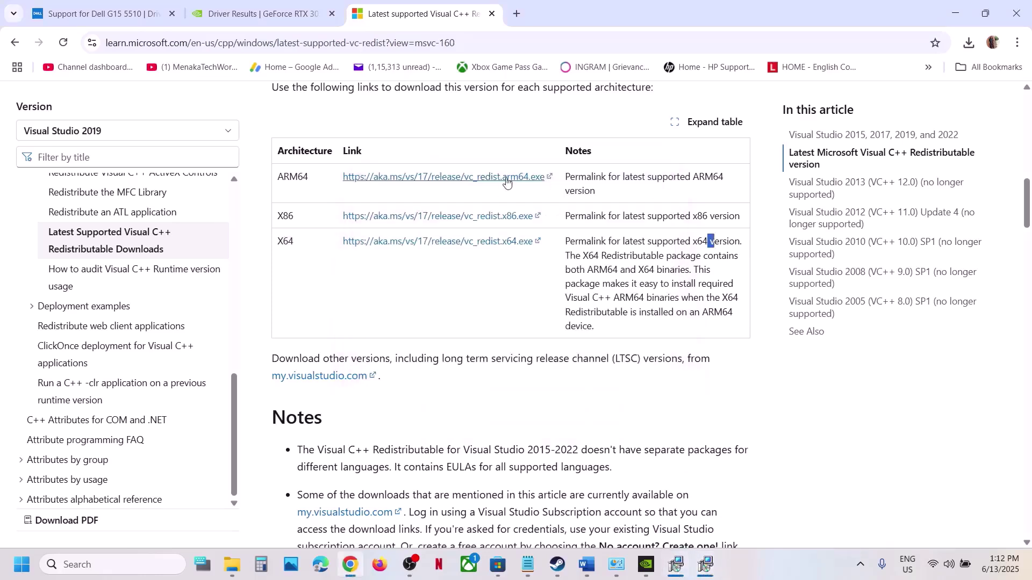
# - Bring up the finished x86 and x64 Visual C++ Redistributable setup windows and close both
pyautogui.click(682, 569)
pyautogui.click(706, 564)
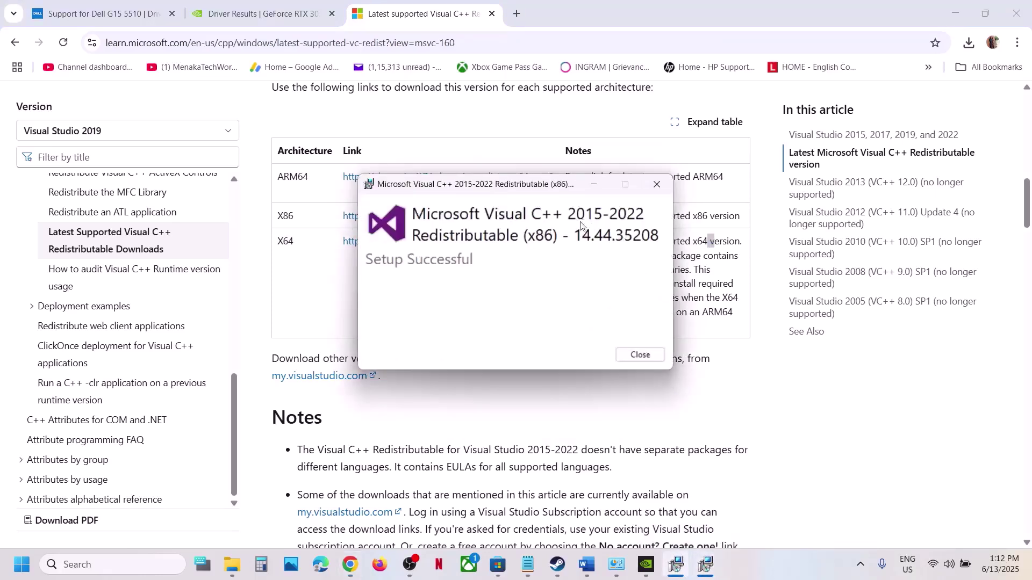
pyautogui.moveTo(516, 184); pyautogui.dragTo(833, 313)
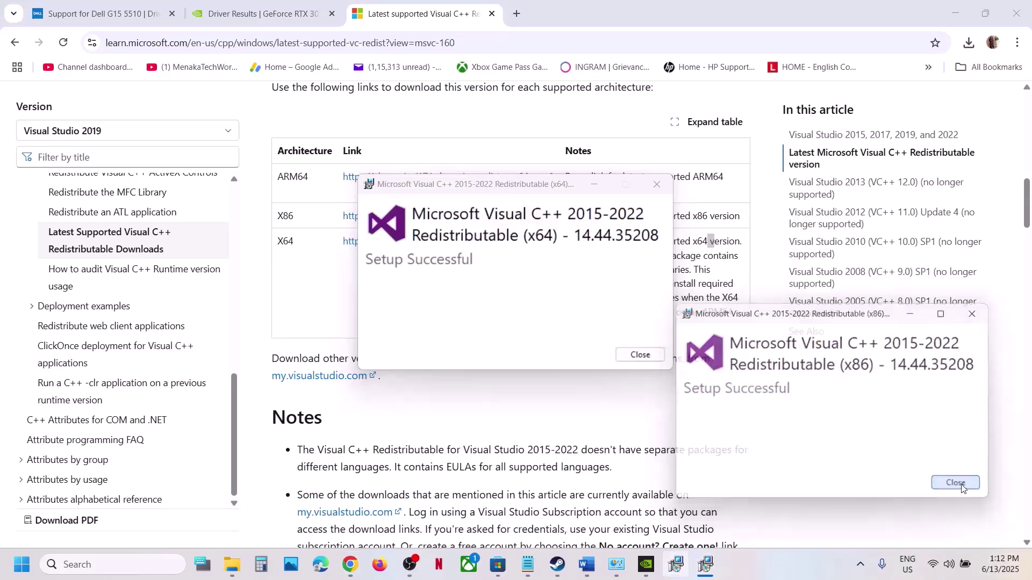
pyautogui.click(957, 484)
pyautogui.click(640, 355)
# - View the Windows power options from the Start menu and dismiss them
pyautogui.click(22, 565)
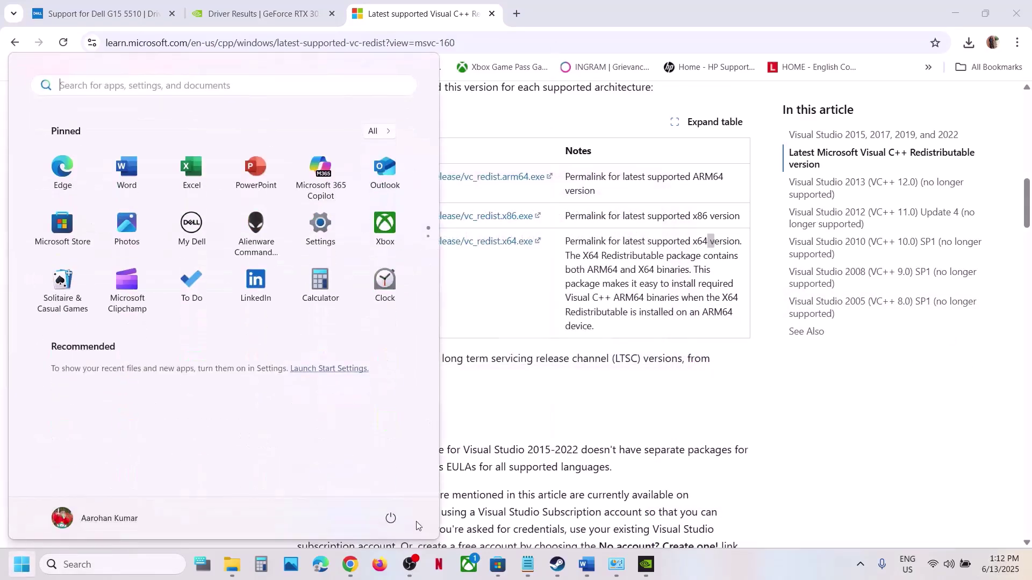
pyautogui.click(391, 519)
pyautogui.press('Escape')
# - Switch to the Word notes, examine Step 18's advice to set overclocking to default, and maximize the window
pyautogui.click(557, 564)
pyautogui.click(595, 574)
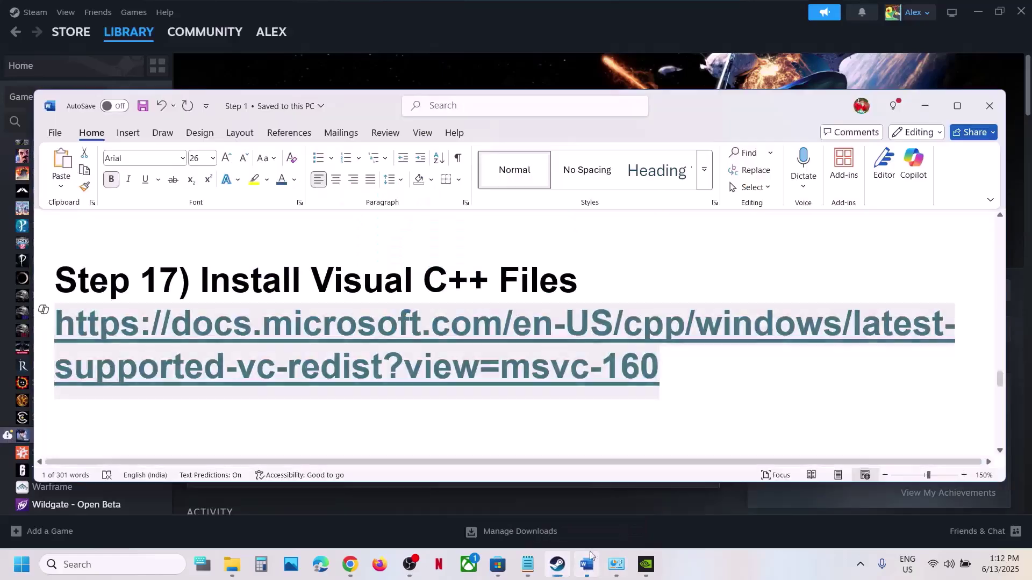
pyautogui.scroll(-5, 538, 356)
pyautogui.scroll(-1, 538, 356)
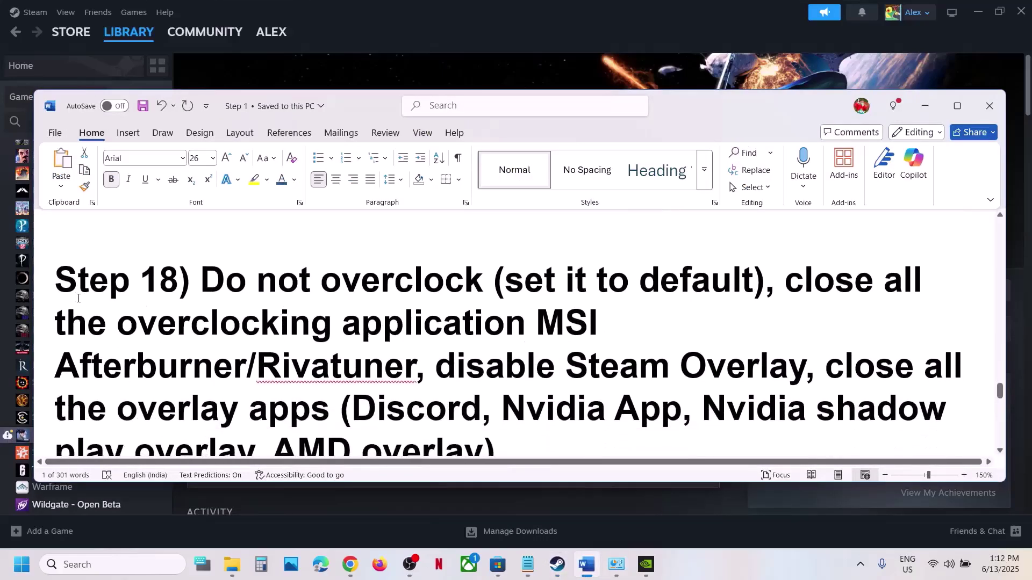
pyautogui.moveTo(202, 280); pyautogui.dragTo(754, 282)
pyautogui.click(631, 342)
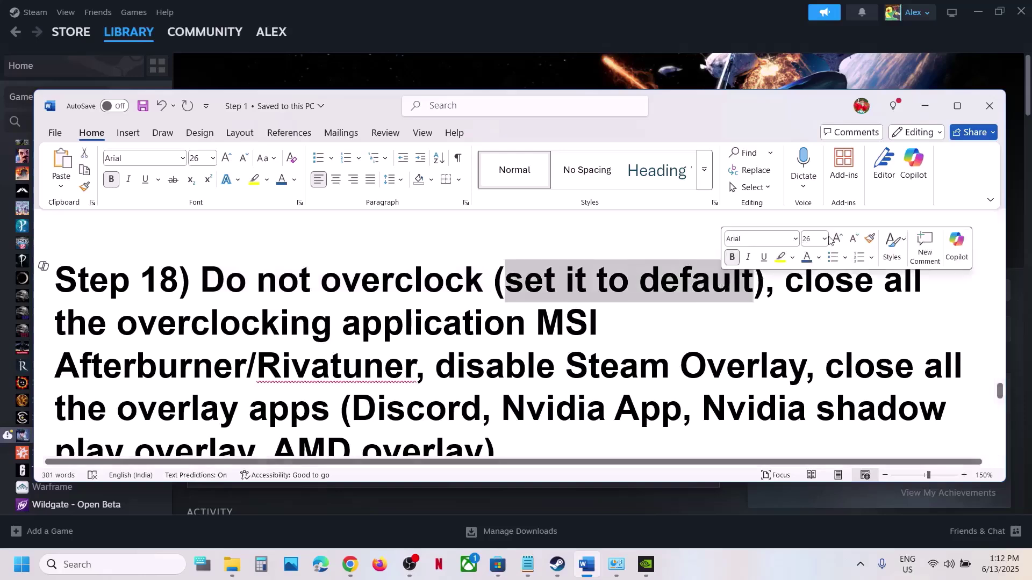
pyautogui.click(958, 106)
pyautogui.scroll(2, 789, 239)
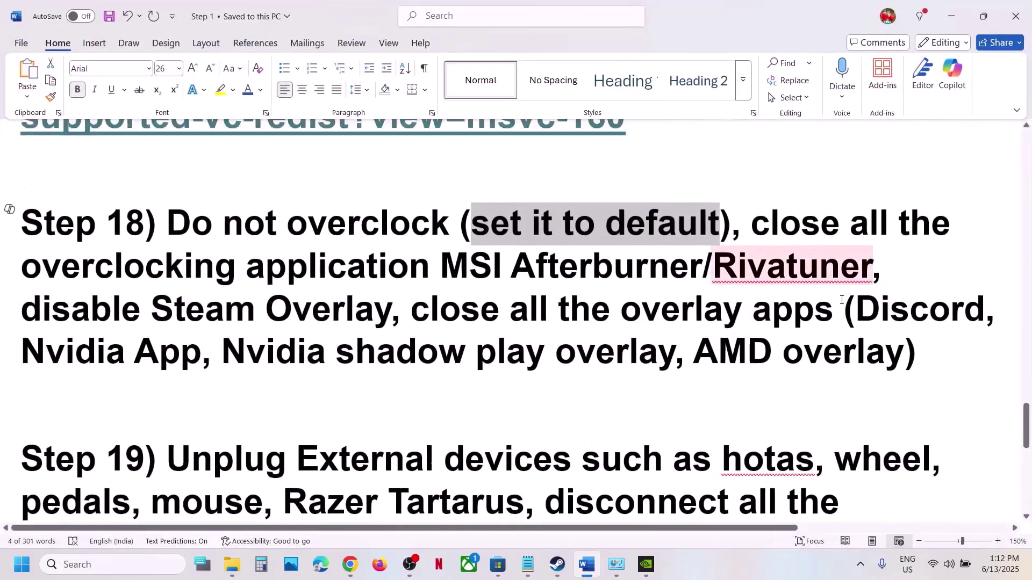
# - Highlight Step 18's advice to close overclocking applications such as MSI Afterburner/Rivatuner and to disable Steam Overlay
pyautogui.moveTo(767, 245); pyautogui.dragTo(240, 281)
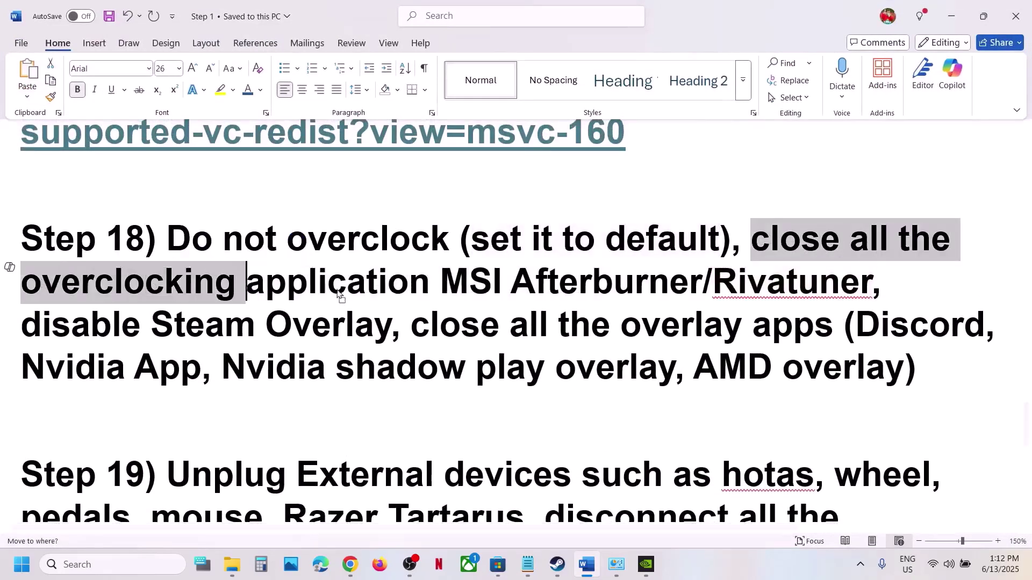
pyautogui.click(247, 281)
pyautogui.click(382, 313)
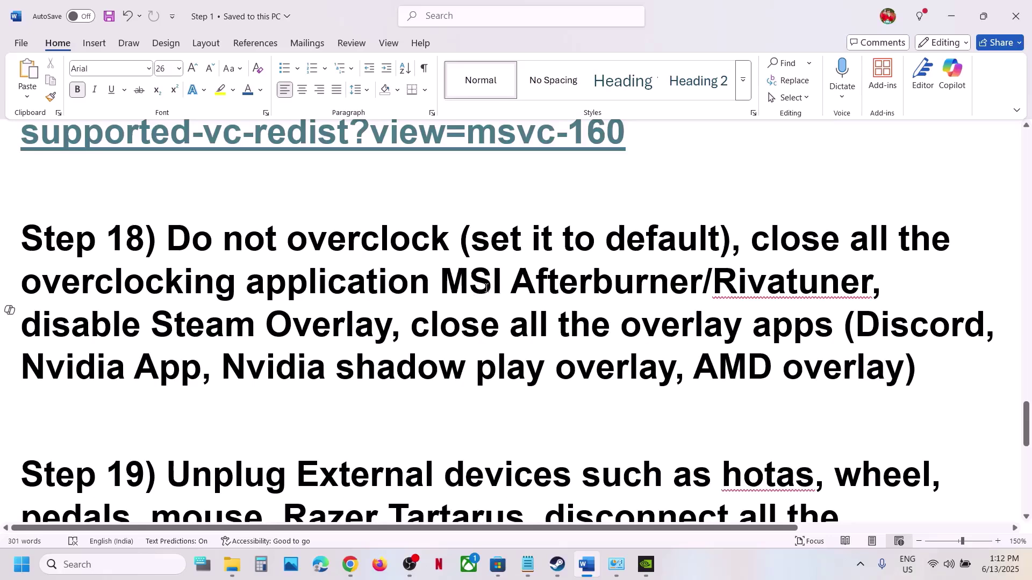
pyautogui.moveTo(486, 287); pyautogui.dragTo(912, 296)
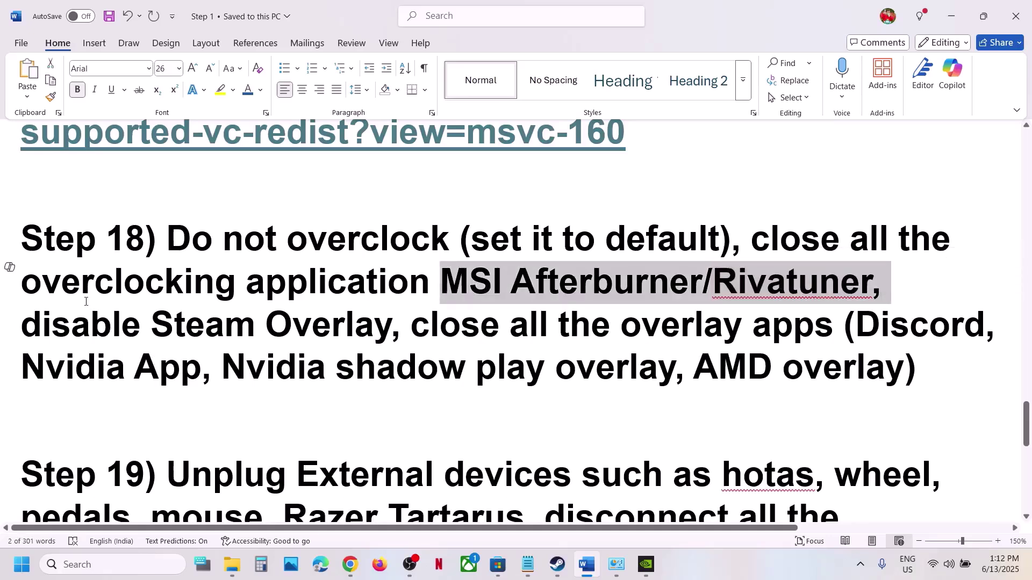
pyautogui.moveTo(35, 291); pyautogui.dragTo(366, 288)
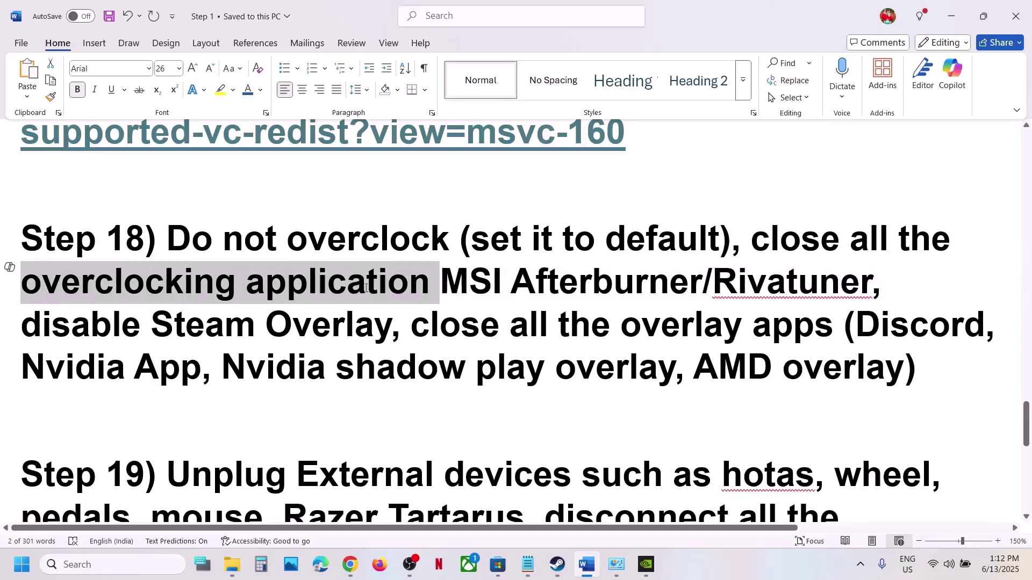
pyautogui.moveTo(153, 326); pyautogui.dragTo(390, 326)
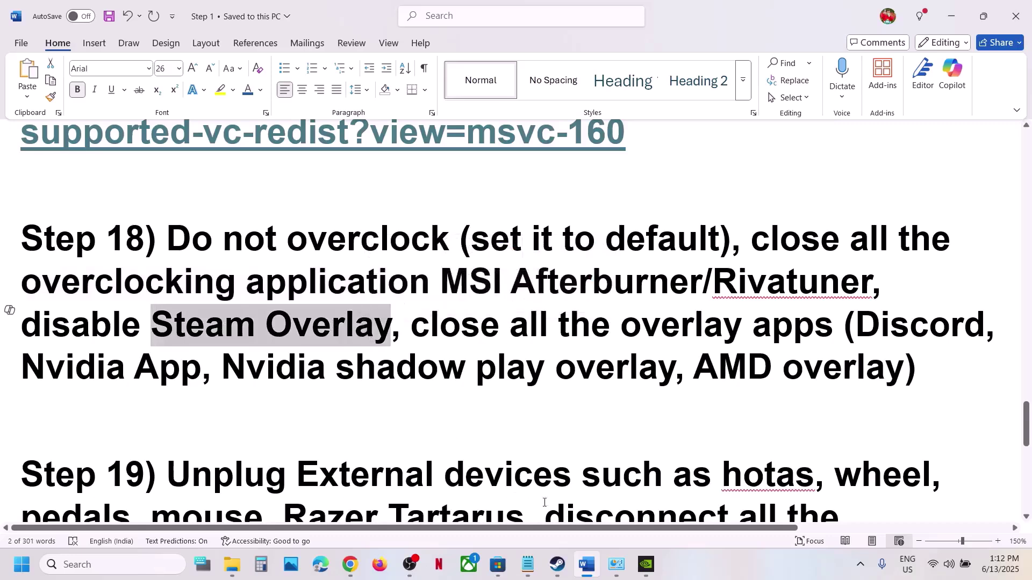
# - In Steam, switch off the in-game Steam Overlay in Stellar Blade's general properties and close the properties
pyautogui.click(557, 565)
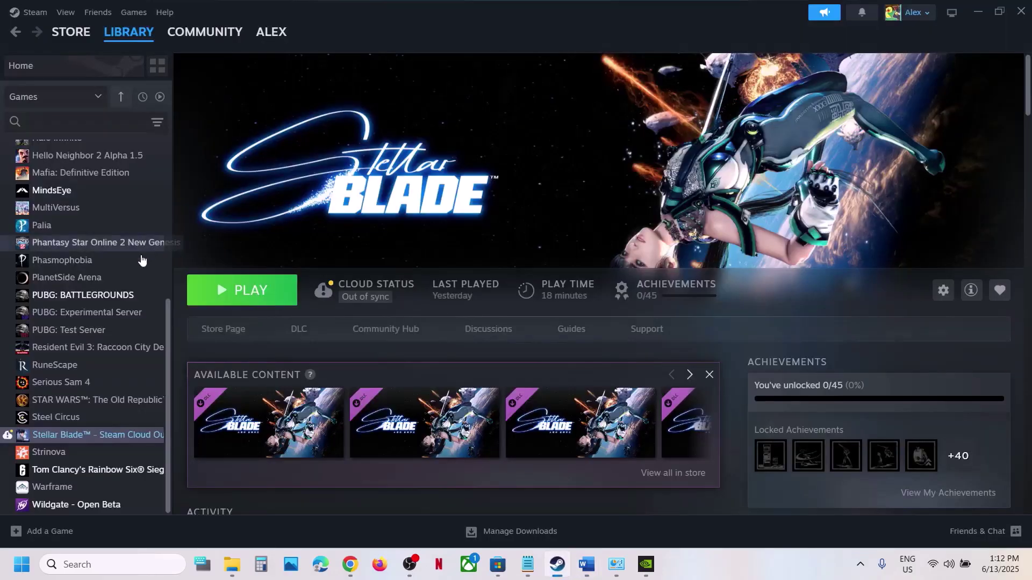
pyautogui.rightClick(42, 433)
pyautogui.click(59, 533)
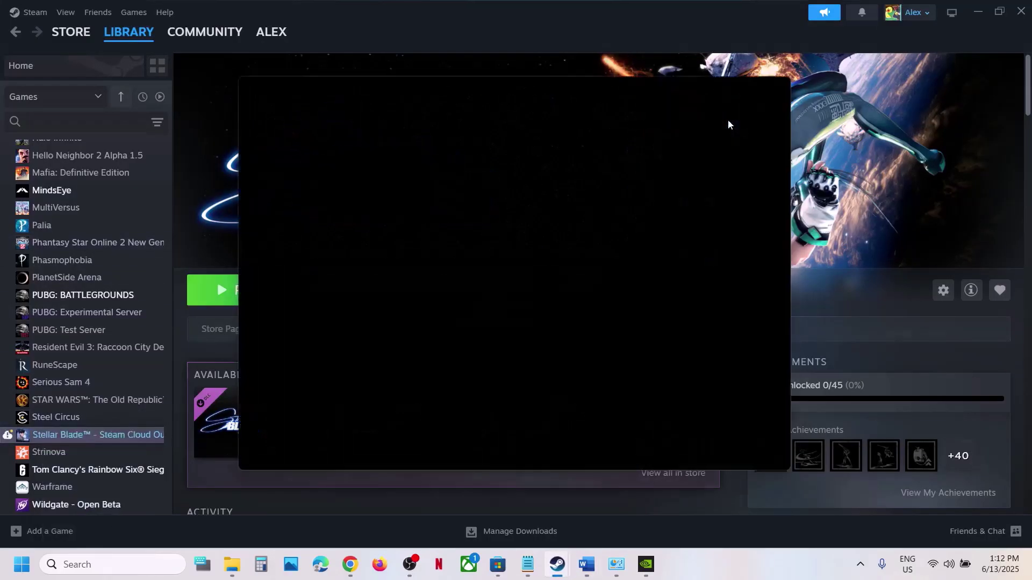
pyautogui.click(770, 134)
pyautogui.click(766, 139)
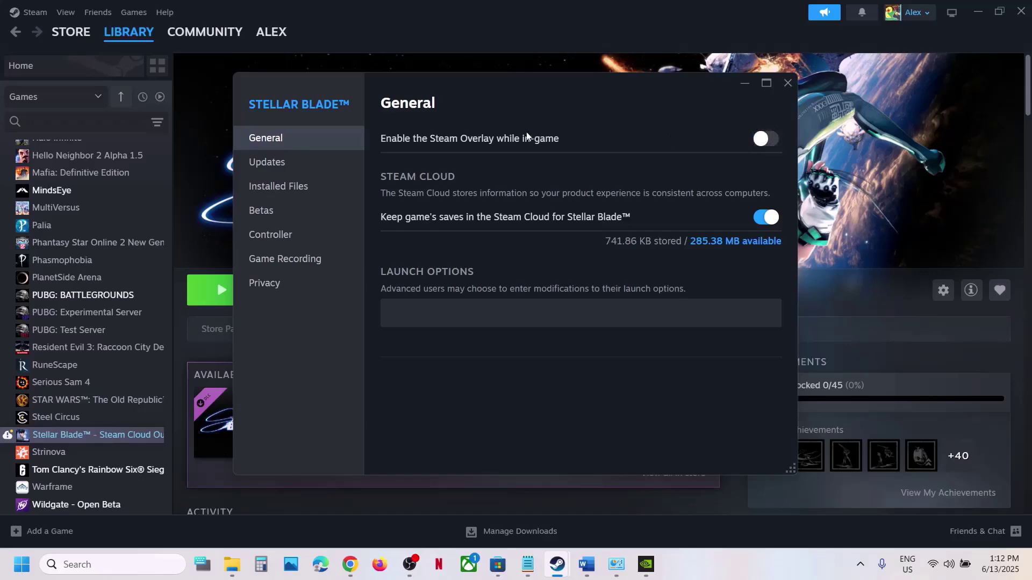
pyautogui.click(787, 81)
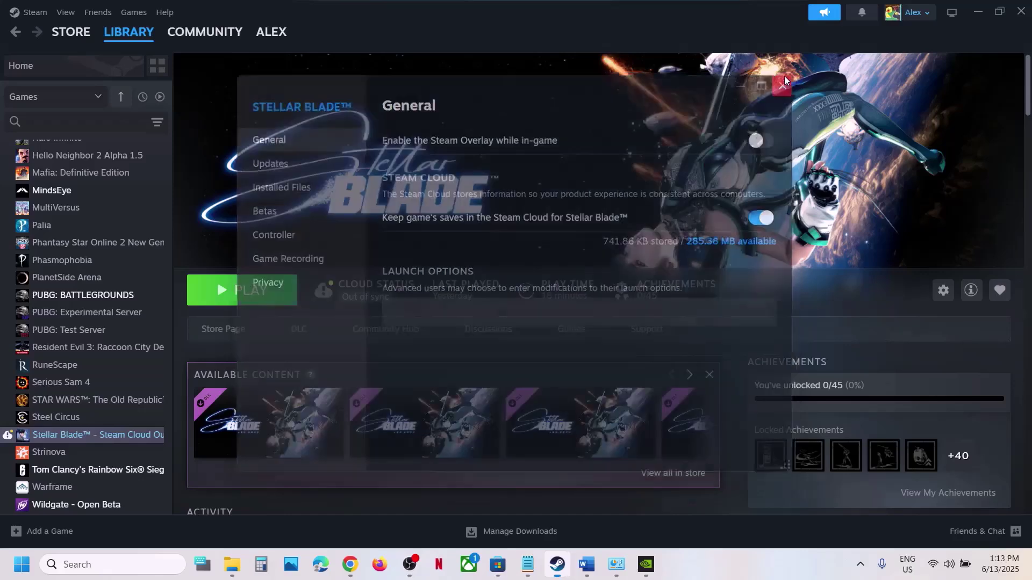
# - Return to the Word notes and highlight Discord and Nvidia App in Step 18's list of overlay apps
pyautogui.click(586, 564)
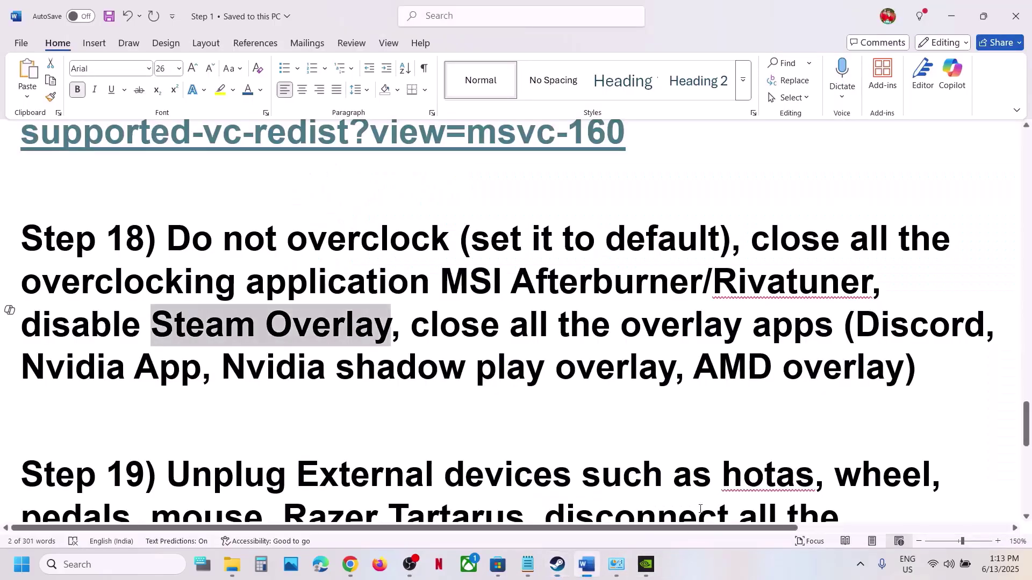
pyautogui.doubleClick(863, 339)
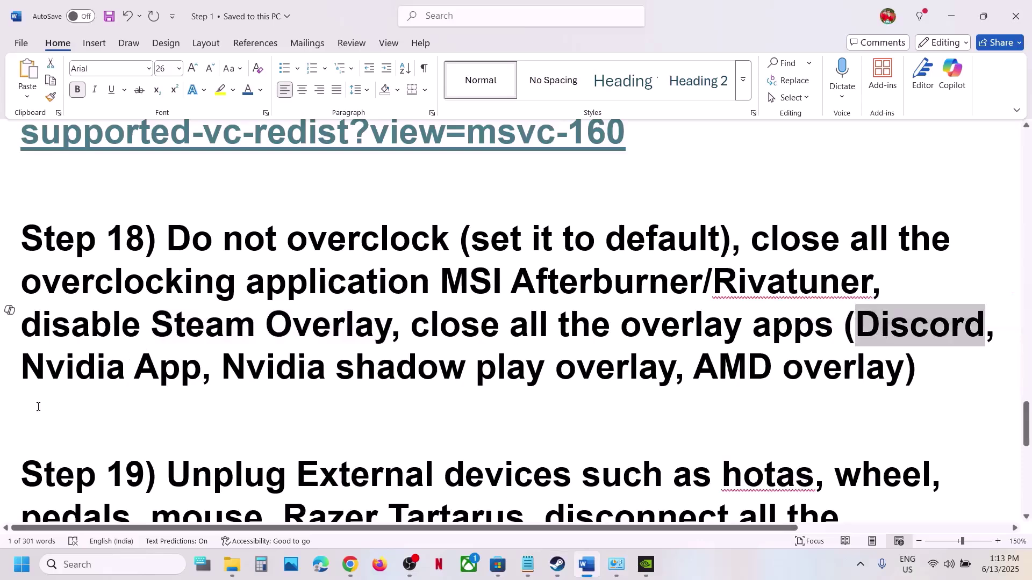
pyautogui.moveTo(49, 368); pyautogui.dragTo(180, 370)
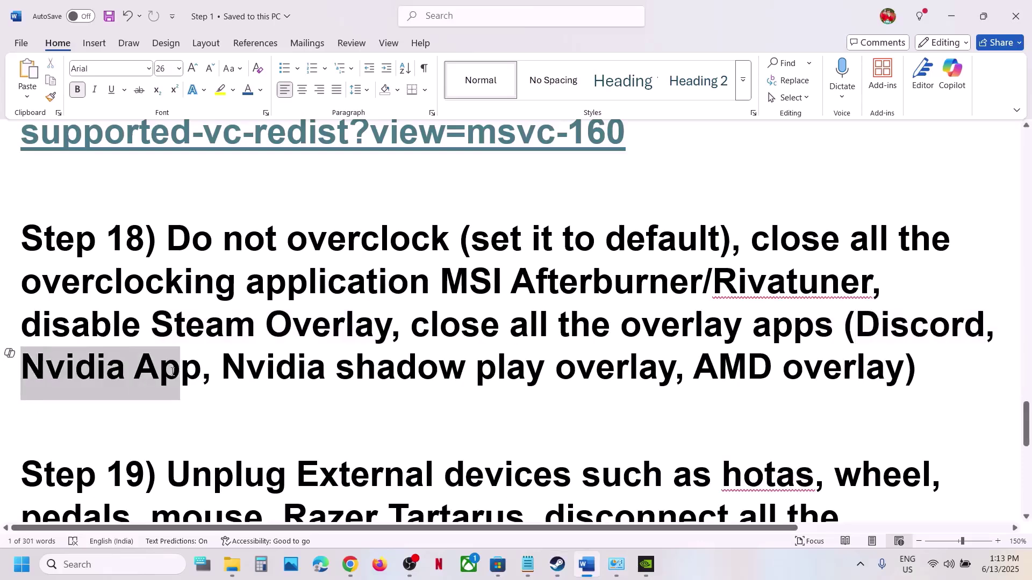
# - Examine the NVIDIA overlay option in the NVIDIA app's settings, minimize the app and highlight the overlay apps advice in Word
pyautogui.click(645, 564)
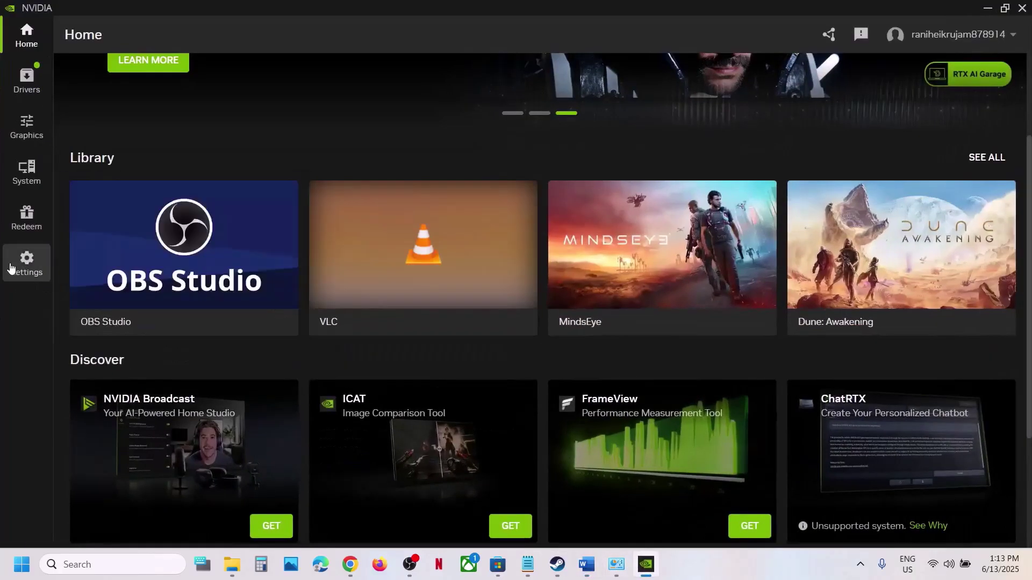
pyautogui.click(27, 263)
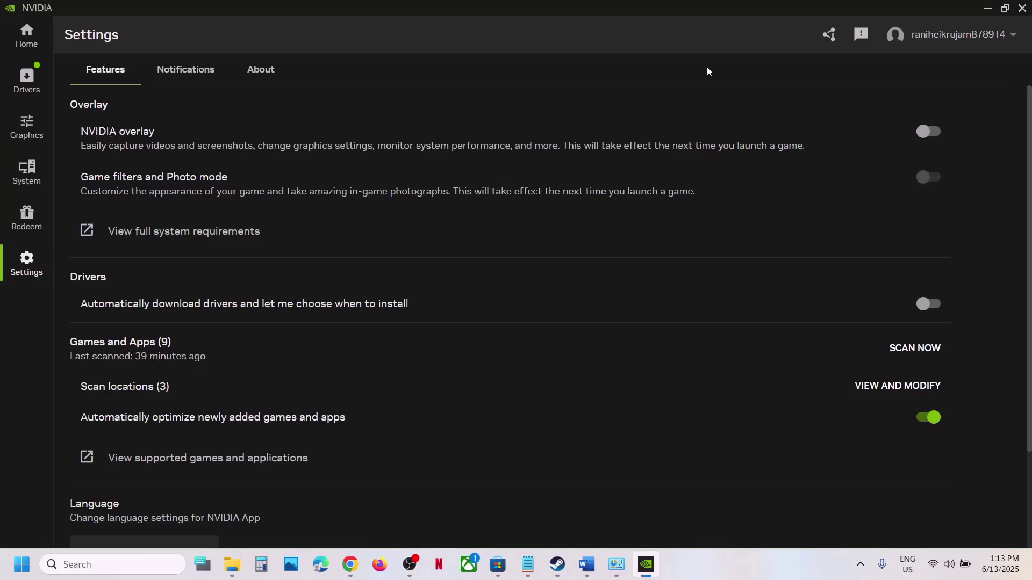
pyautogui.click(988, 9)
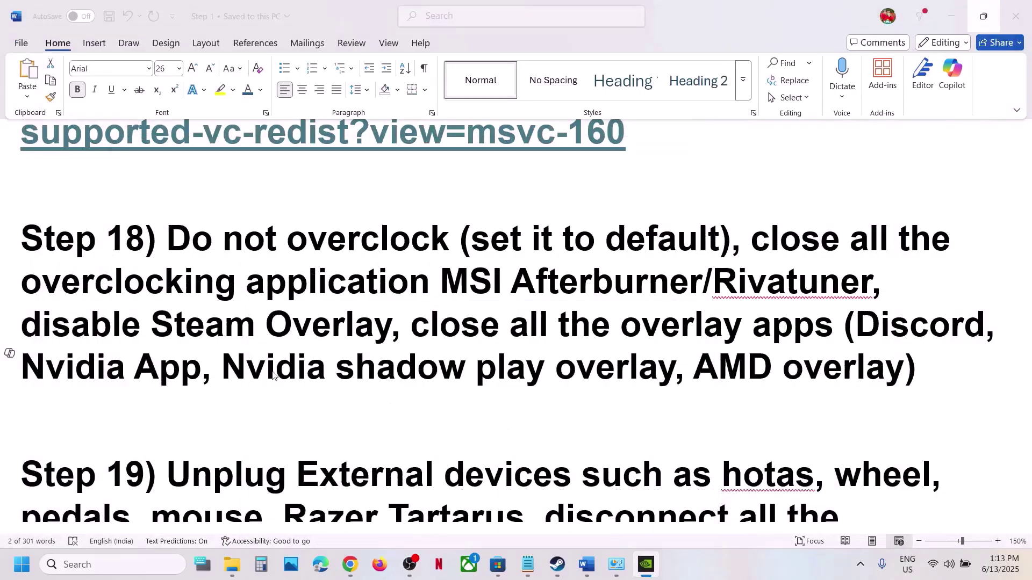
pyautogui.moveTo(424, 328); pyautogui.dragTo(905, 318)
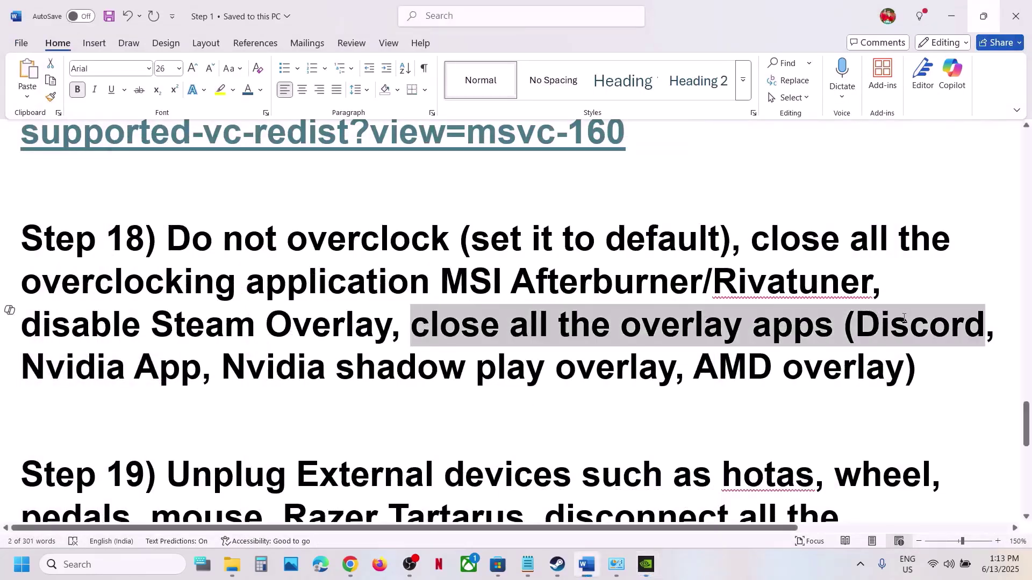
# - Highlight Step 19's advice to unplug external devices and disconnect USB adapters, additional controllers and multiple monitors
pyautogui.scroll(-5, 200, 304)
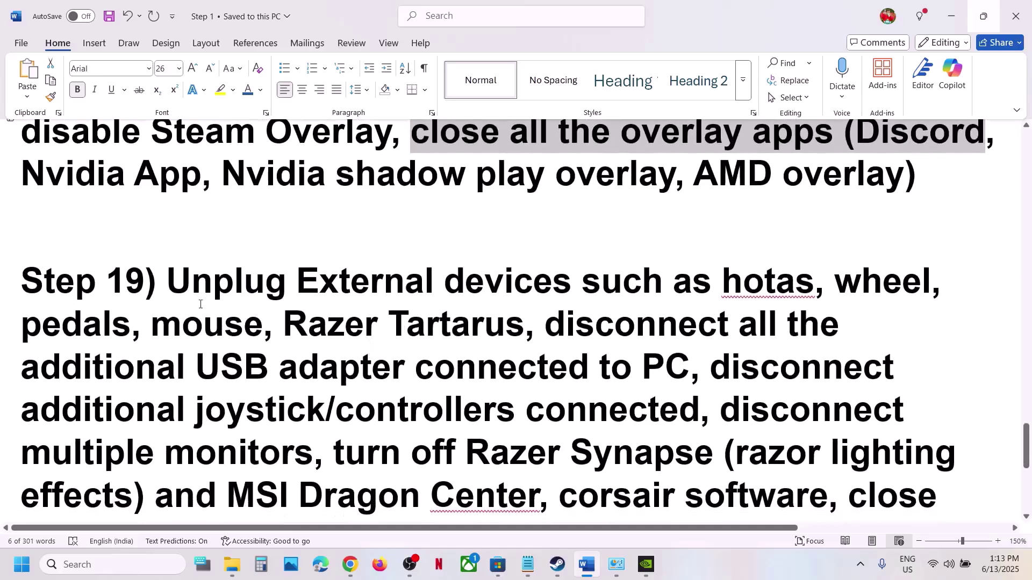
pyautogui.moveTo(172, 288); pyautogui.dragTo(585, 368)
pyautogui.scroll(-3, 745, 302)
pyautogui.moveTo(718, 273); pyautogui.dragTo(645, 310)
pyautogui.scroll(-1, 645, 311)
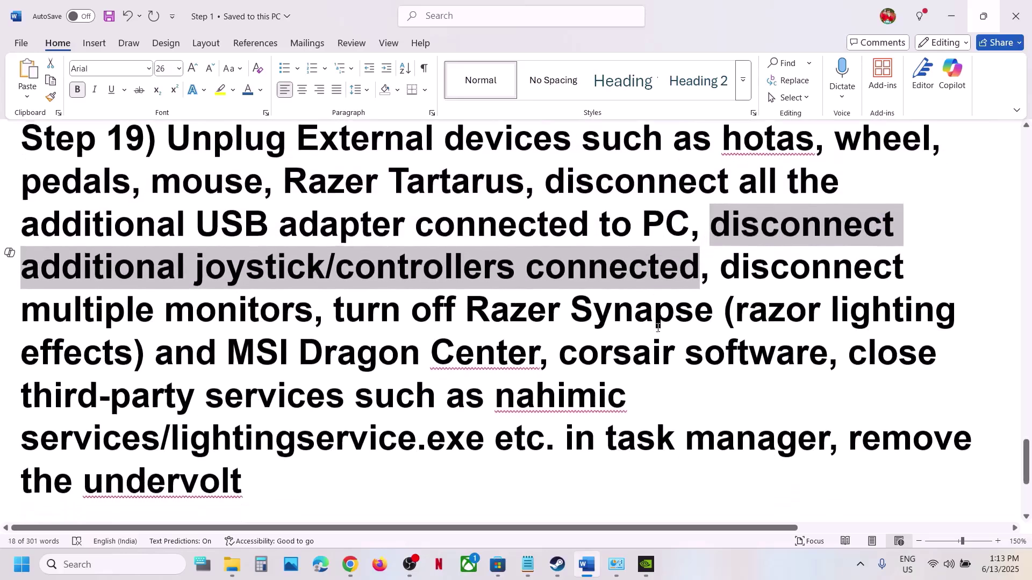
pyautogui.moveTo(719, 265); pyautogui.dragTo(286, 308)
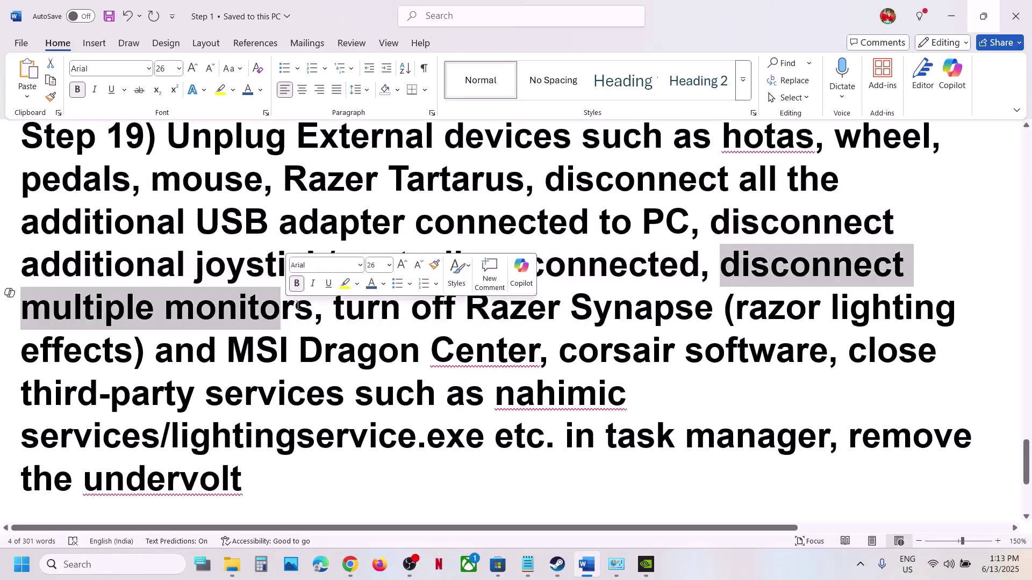
# - Highlight Step 19's advice on turning off Razer Synapse, MSI Dragon Center and third-party services, and on removing the undervolt
pyautogui.scroll(-1, 337, 250)
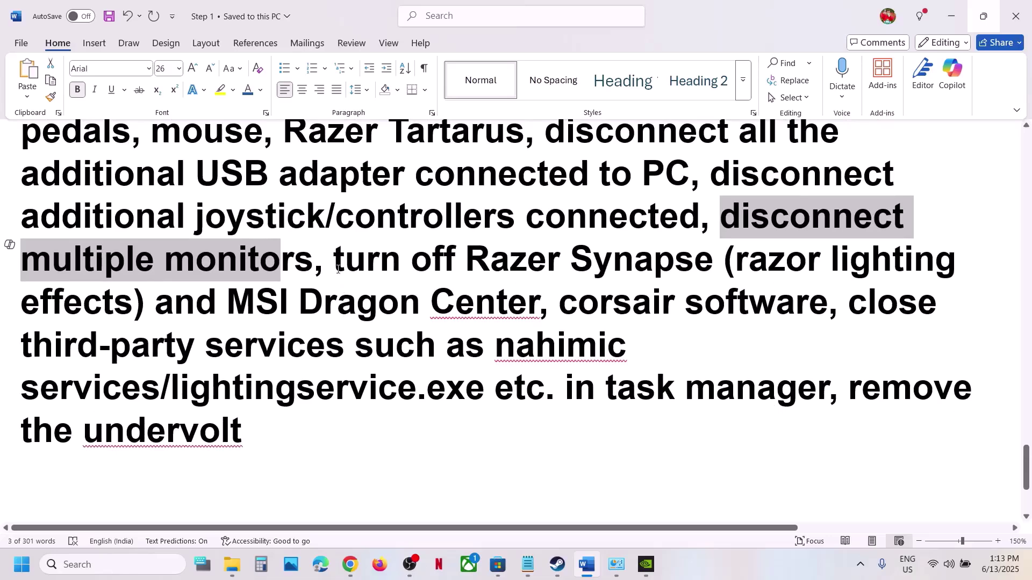
pyautogui.moveTo(338, 269); pyautogui.dragTo(781, 394)
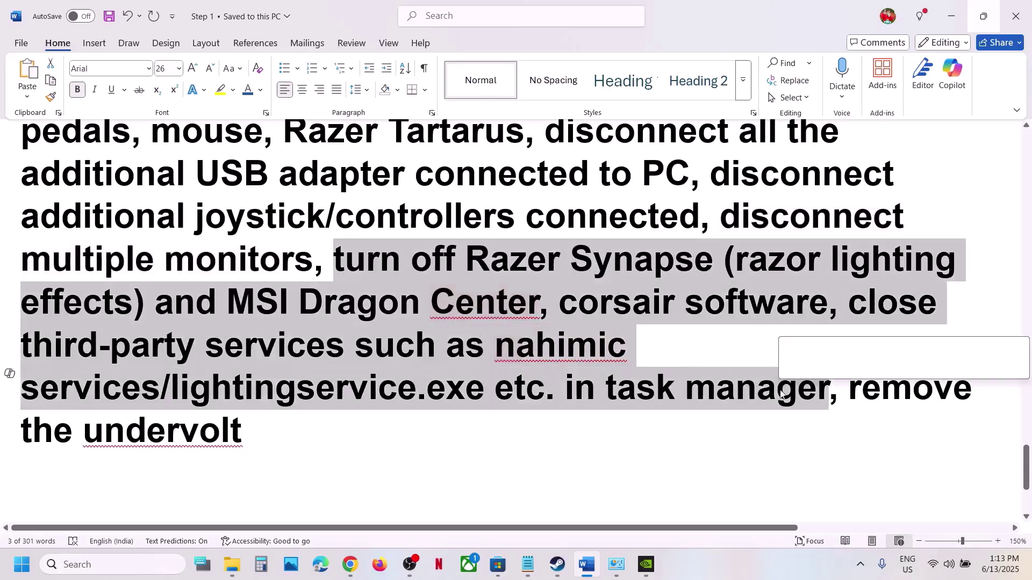
pyautogui.scroll(-1, 668, 426)
pyautogui.moveTo(260, 390); pyautogui.dragTo(850, 352)
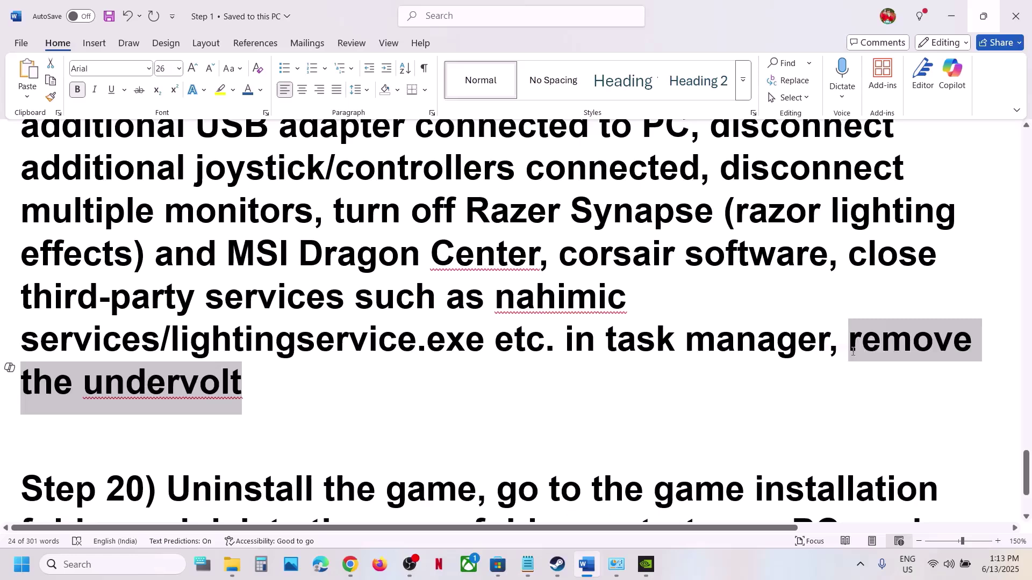
pyautogui.click(509, 402)
# - Read Step 20 of the notes, then examine the uninstall option among Stellar Blade's management options in Steam
pyautogui.scroll(-3, 494, 408)
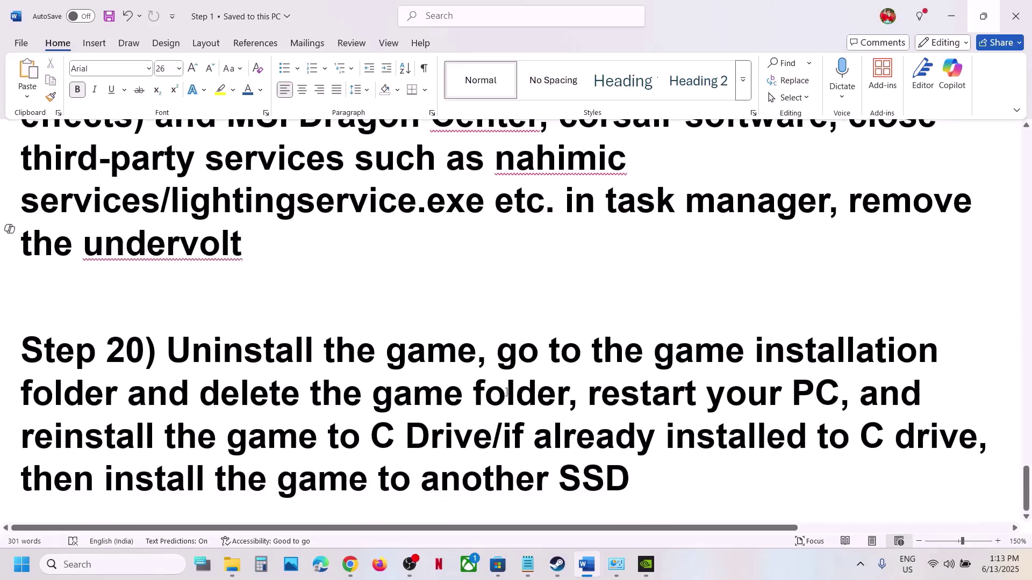
pyautogui.click(558, 564)
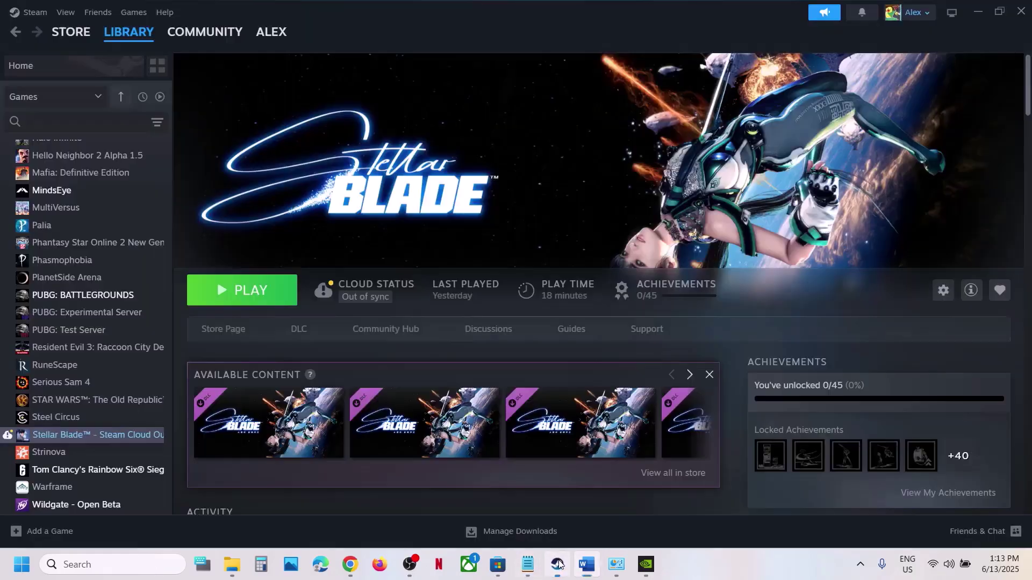
pyautogui.rightClick(61, 437)
pyautogui.moveTo(126, 398)
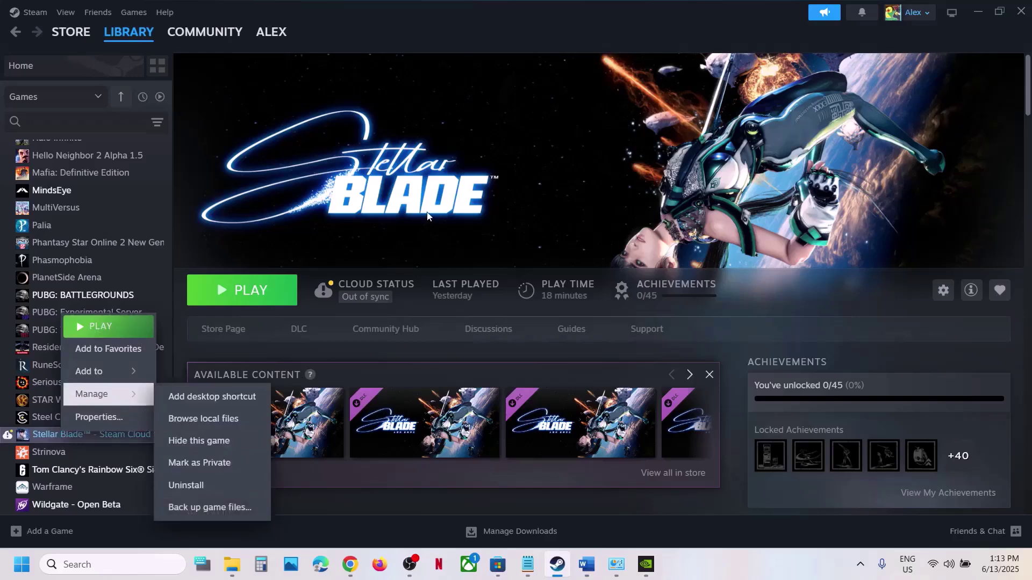
pyautogui.click(564, 532)
# - In Word, highlight Step 20's advice on reinstalling the game to C Drive or another SSD, and return to Steam
pyautogui.click(587, 565)
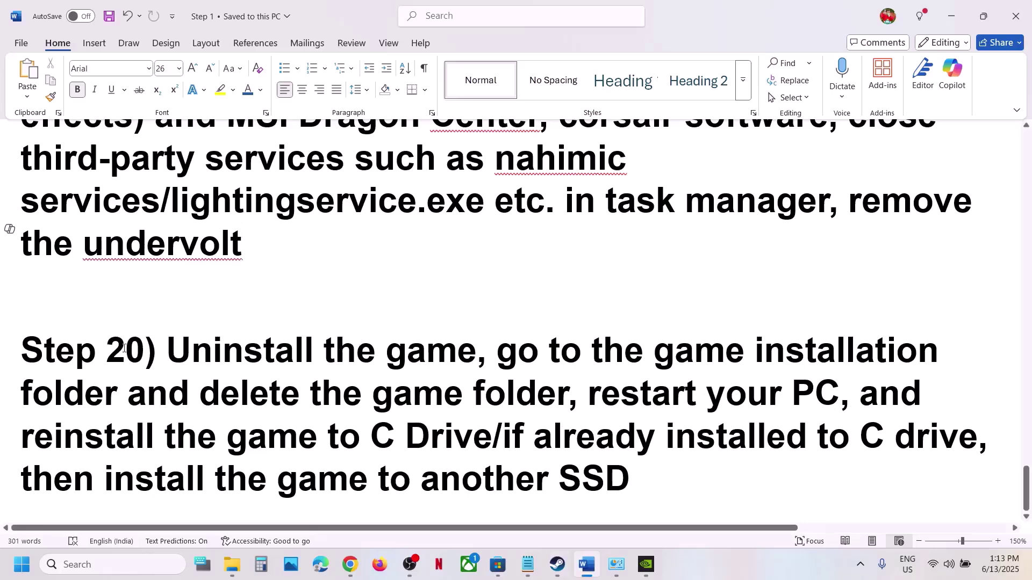
pyautogui.moveTo(47, 451); pyautogui.dragTo(467, 451)
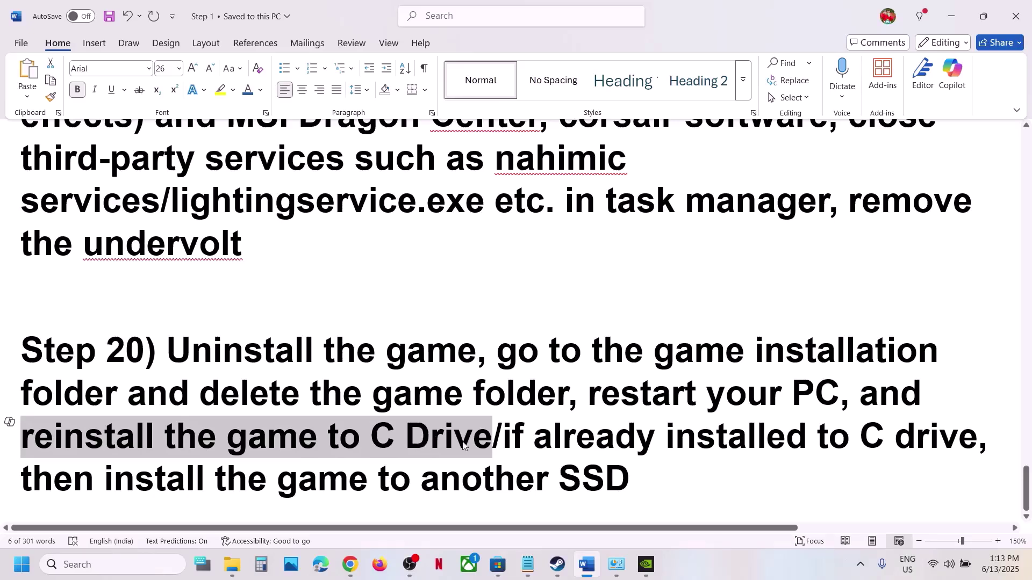
pyautogui.moveTo(503, 444); pyautogui.dragTo(936, 446)
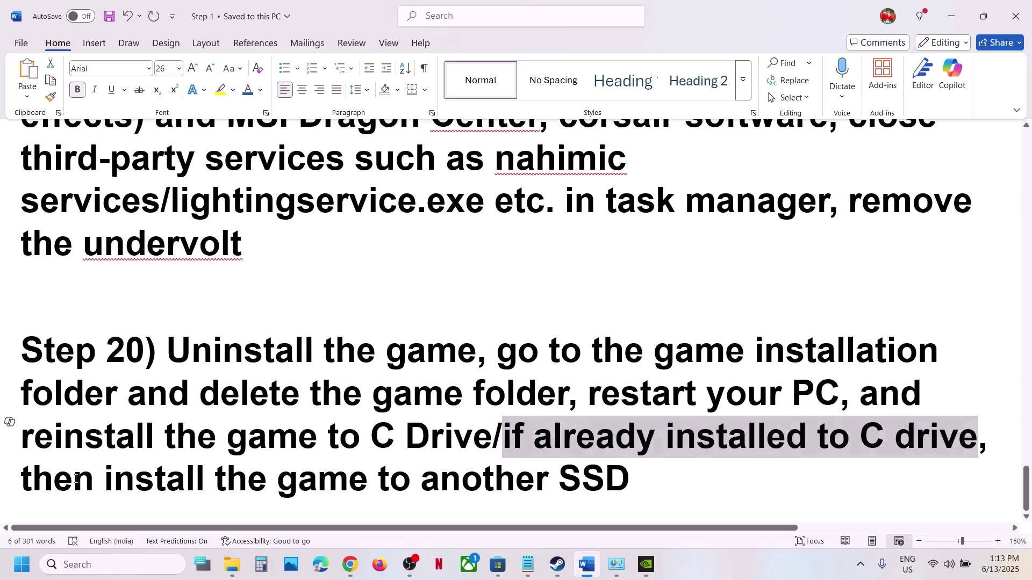
pyautogui.moveTo(75, 479); pyautogui.dragTo(714, 488)
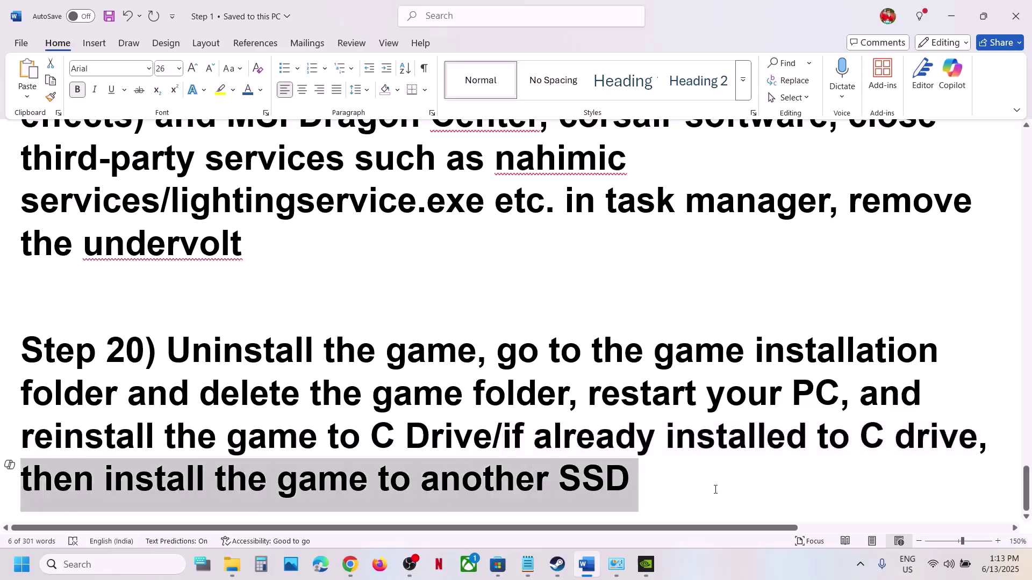
pyautogui.click(558, 565)
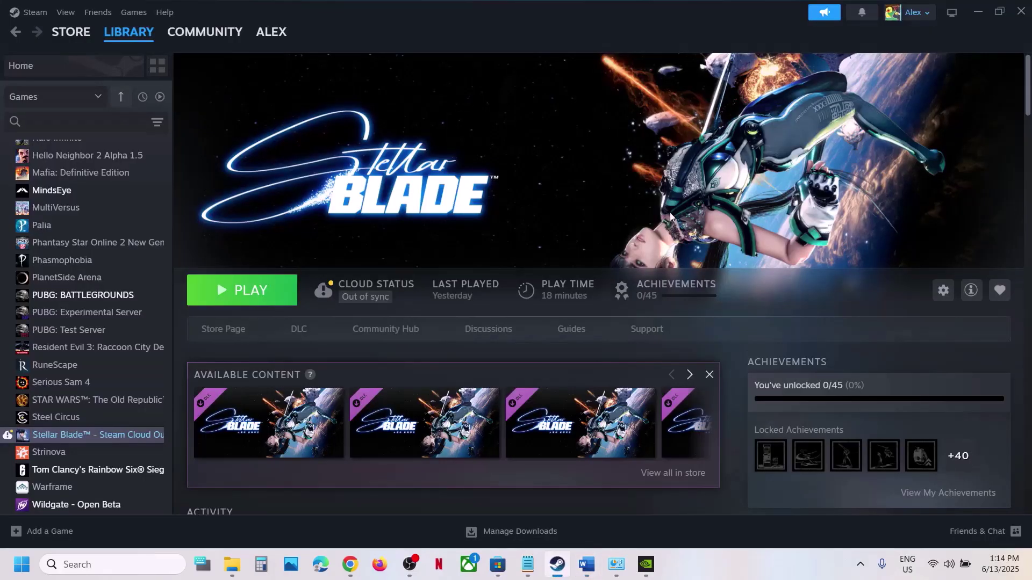